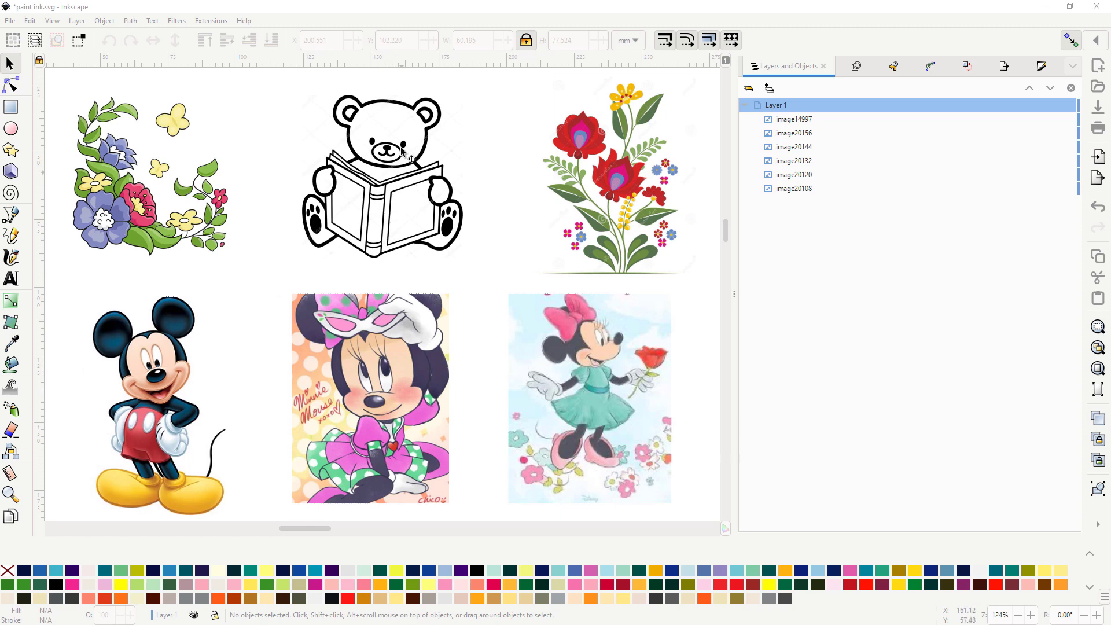
Step: Move the teddy bear image out of the image grid into the empty canvas area to the right of the other pictures
{"action": "left_click", "coordinate": [380, 184]}
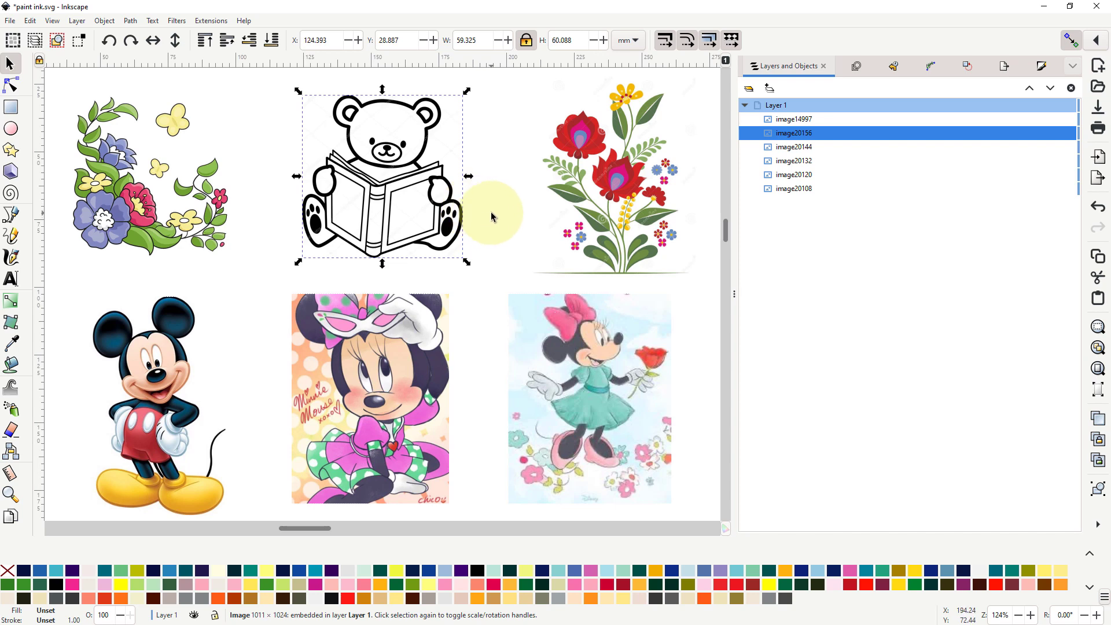
{"action": "left_click_drag", "start_coordinate": [491, 217], "coordinate": [688, 296]}
{"action": "scroll", "coordinate": [481, 396], "scroll_direction": "right", "scroll_amount": 2}
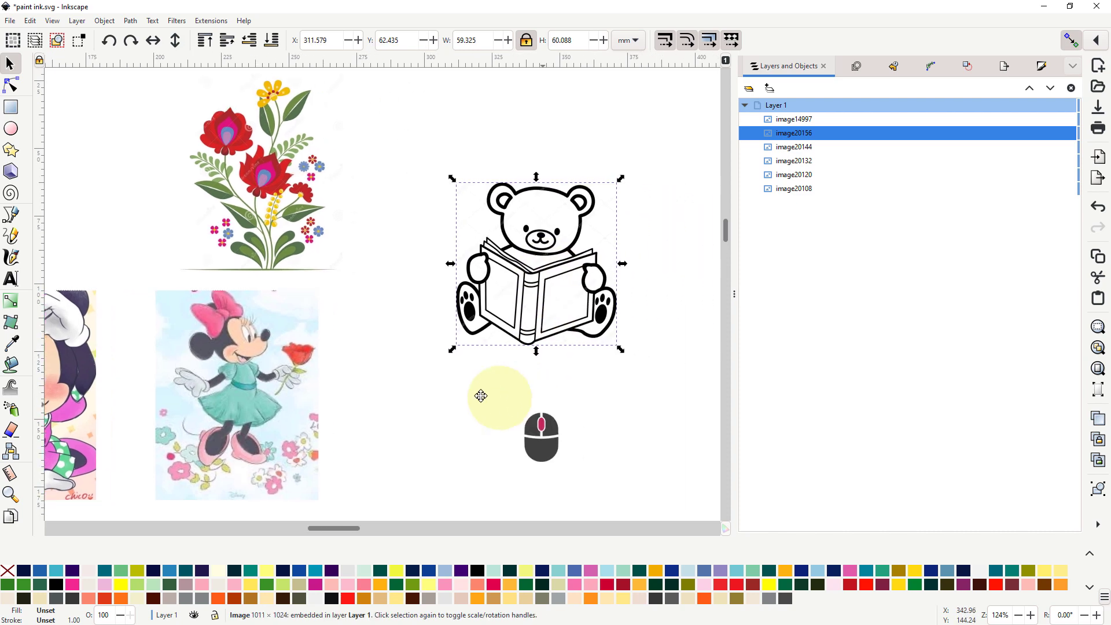
{"action": "scroll", "coordinate": [482, 396], "scroll_direction": "right", "scroll_amount": 6}
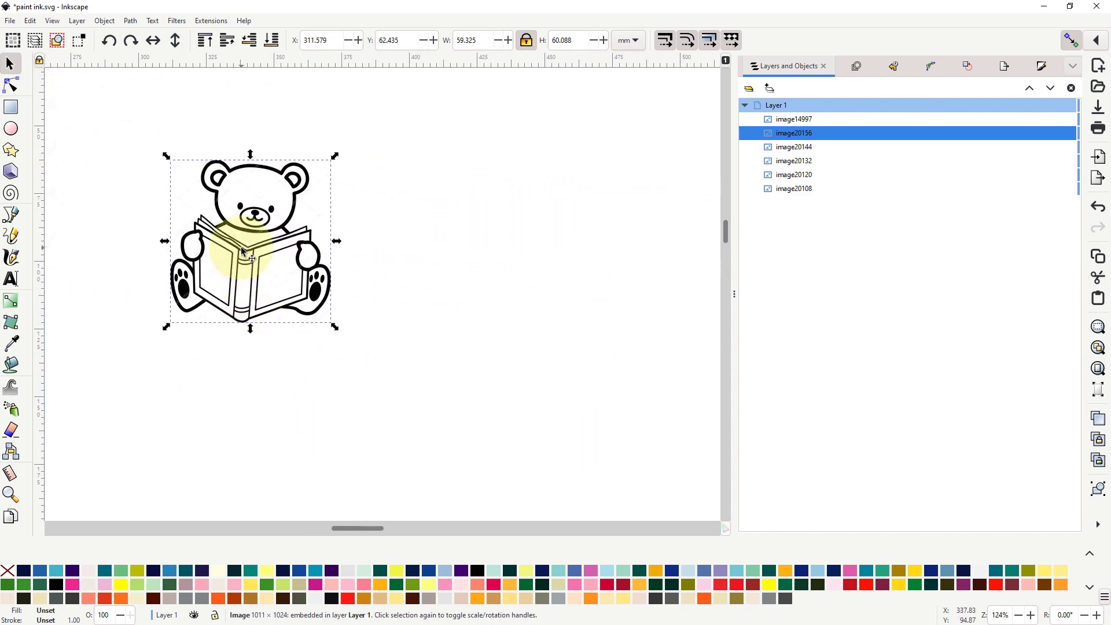
{"action": "left_click_drag", "start_coordinate": [242, 251], "coordinate": [430, 271]}
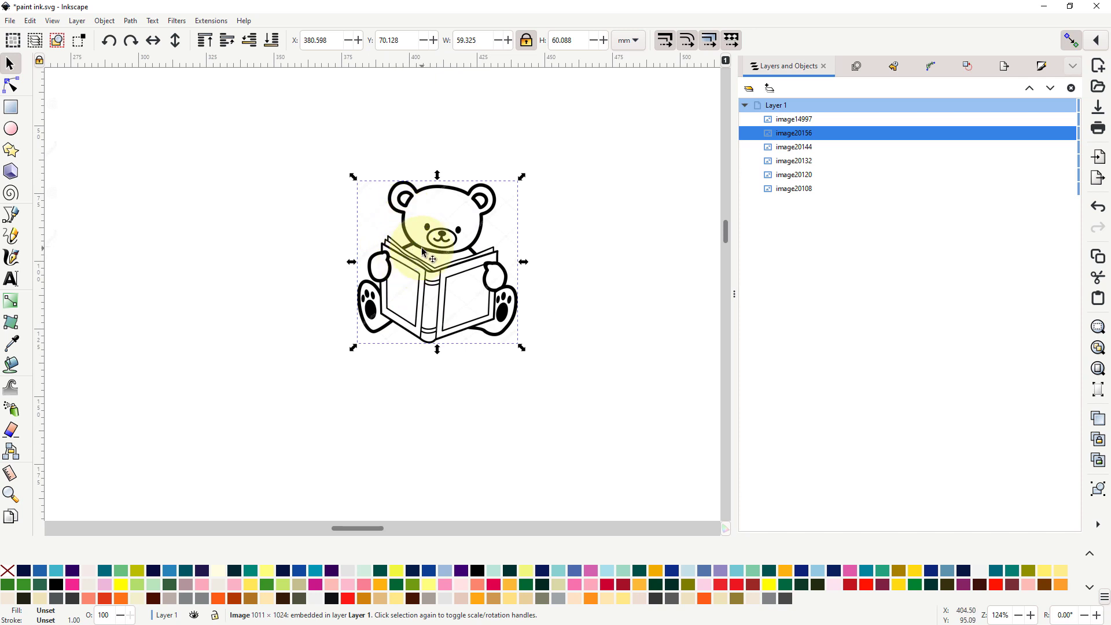
Step: Trace the bear bitmap as a single scan using Brightness cutoff with threshold 0.766, and place the traced copy left of the original
{"action": "left_click", "coordinate": [130, 21]}
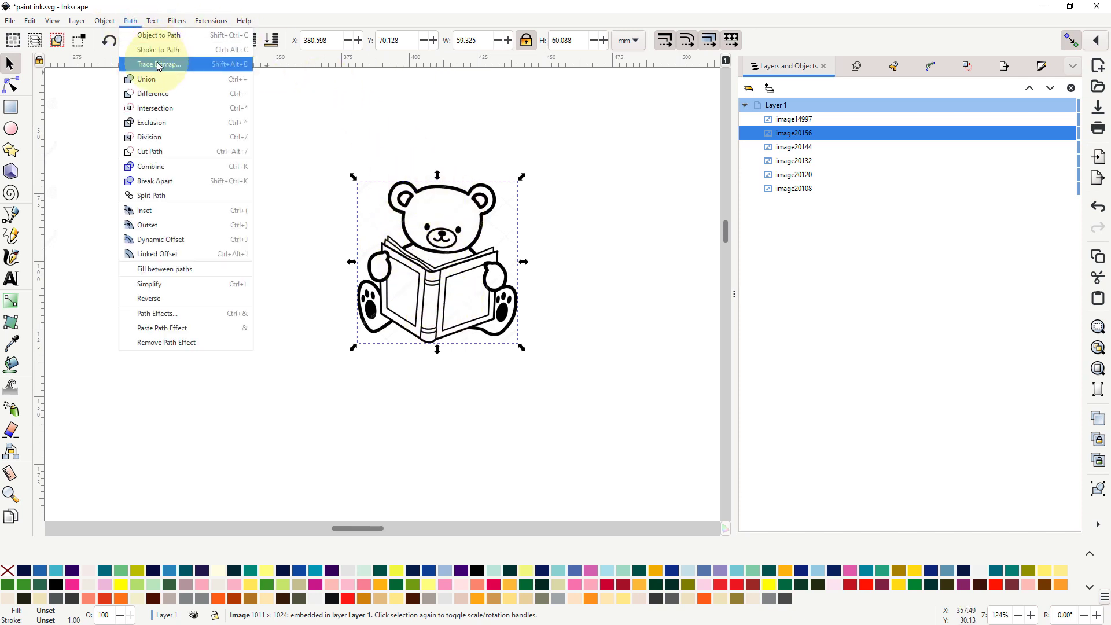
{"action": "left_click", "coordinate": [158, 64]}
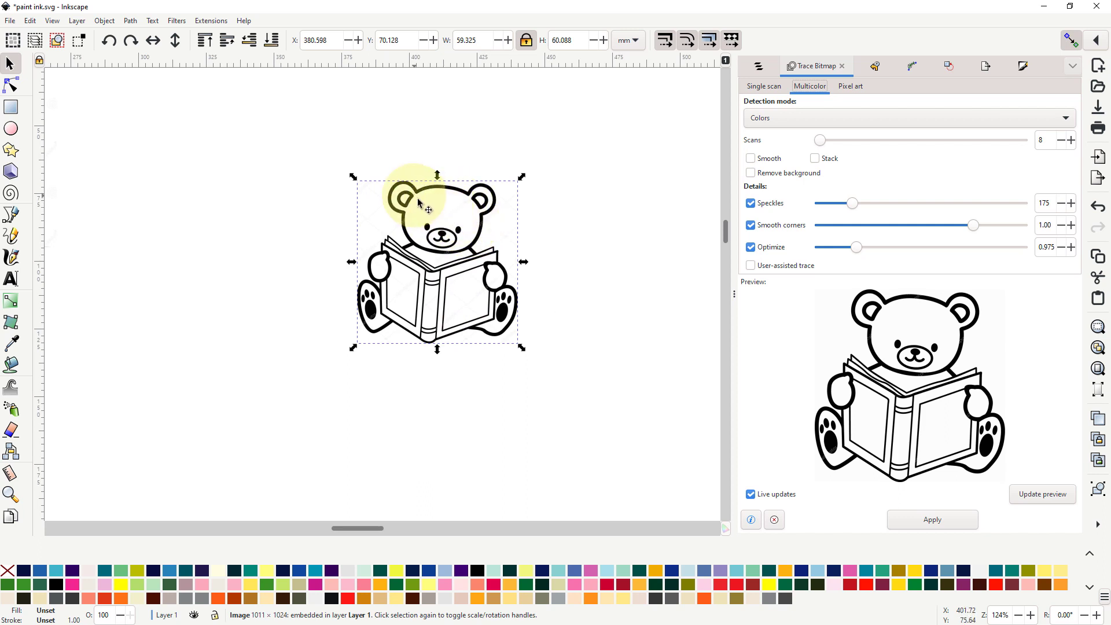
{"action": "left_click", "coordinate": [765, 87]}
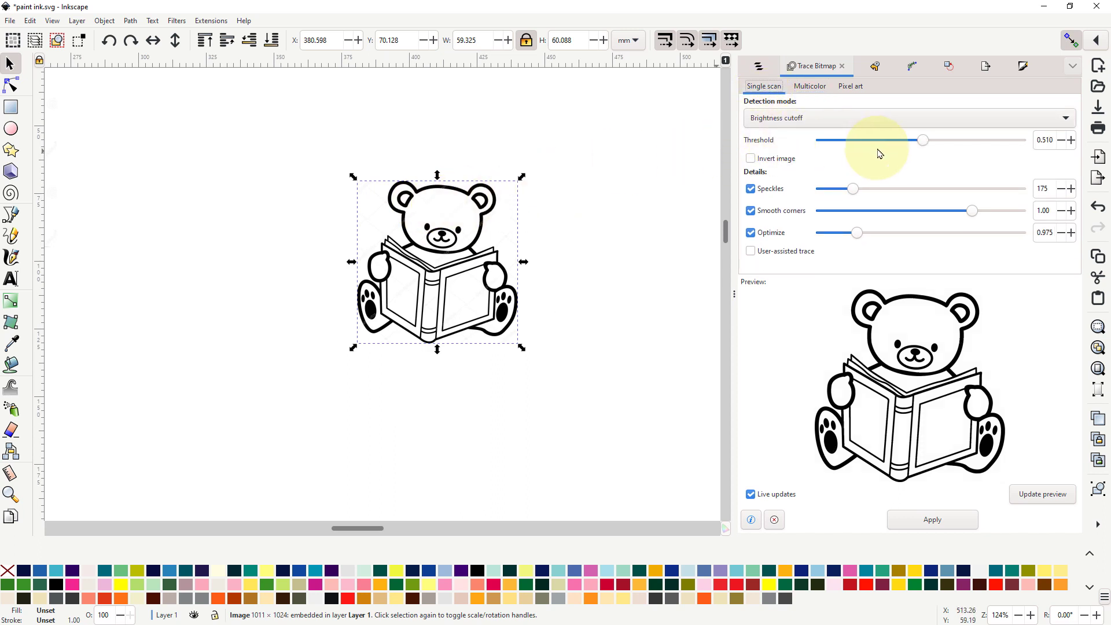
{"action": "left_click_drag", "start_coordinate": [924, 143], "coordinate": [976, 154]}
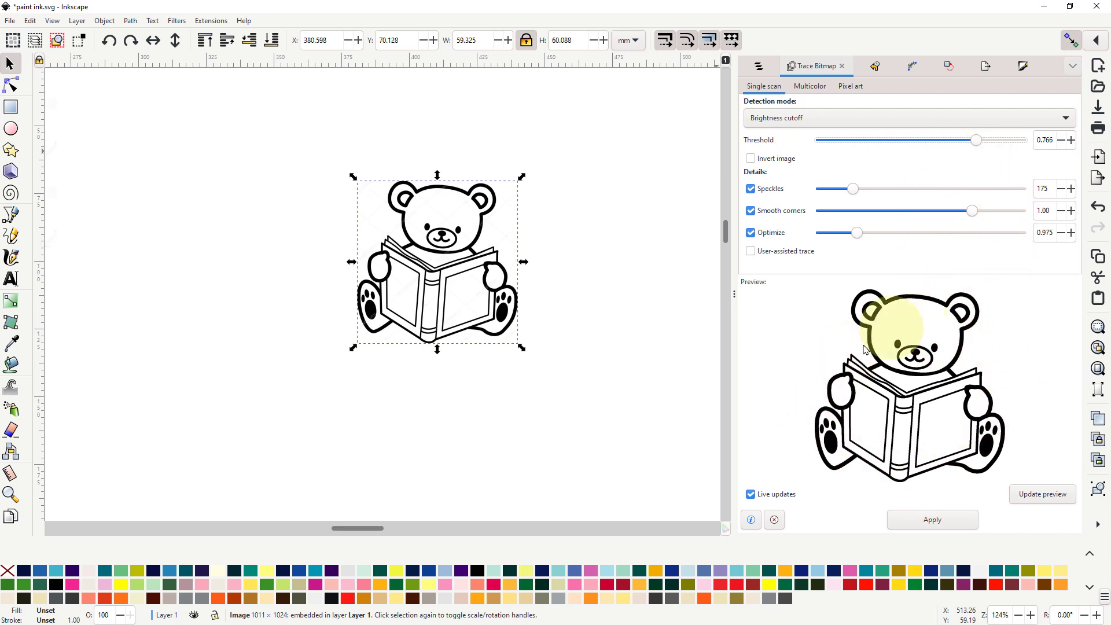
{"action": "left_click", "coordinate": [931, 521]}
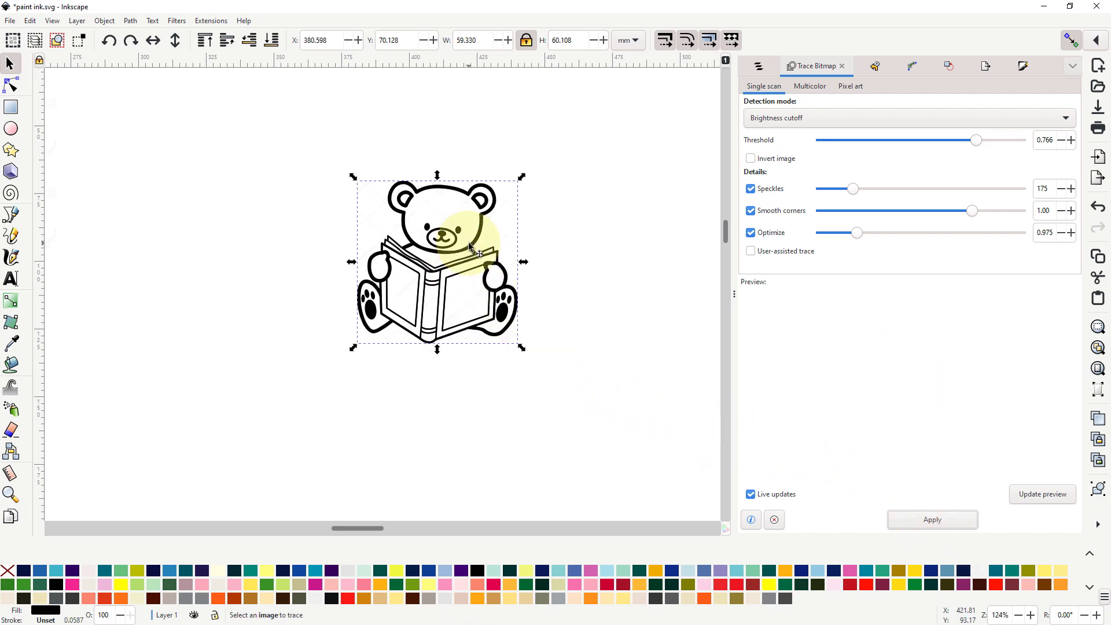
{"action": "mouse_move", "coordinate": [425, 245]}
{"action": "left_mouse_down"}
{"action": "mouse_move", "coordinate": [408, 255]}
{"action": "mouse_move", "coordinate": [296, 245]}
{"action": "mouse_move", "coordinate": [258, 253]}
{"action": "left_mouse_up"}
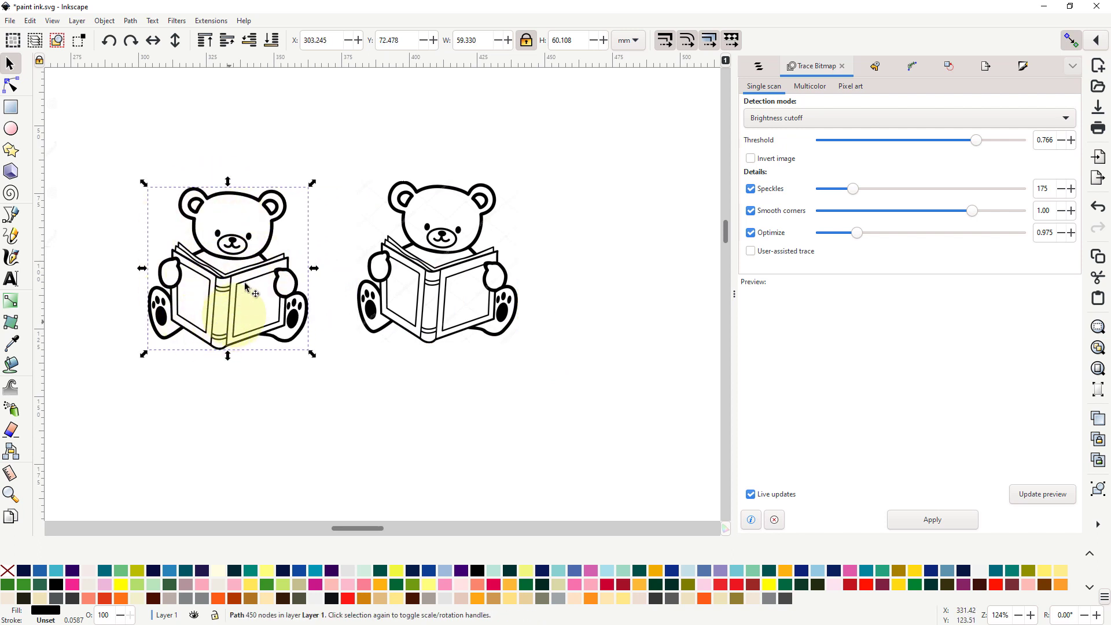
Step: Trace the original bear image with Centerline tracing (autotrace) at error threshold 4.8, and move the original image right of the new tracing
{"action": "left_click", "coordinate": [439, 273]}
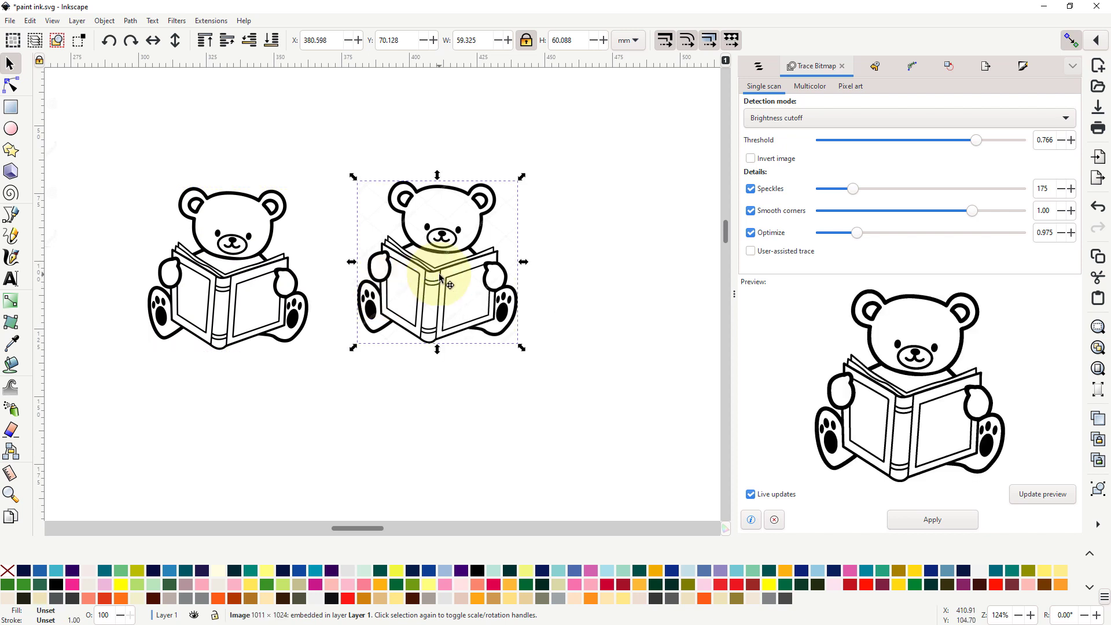
{"action": "left_click", "coordinate": [132, 21]}
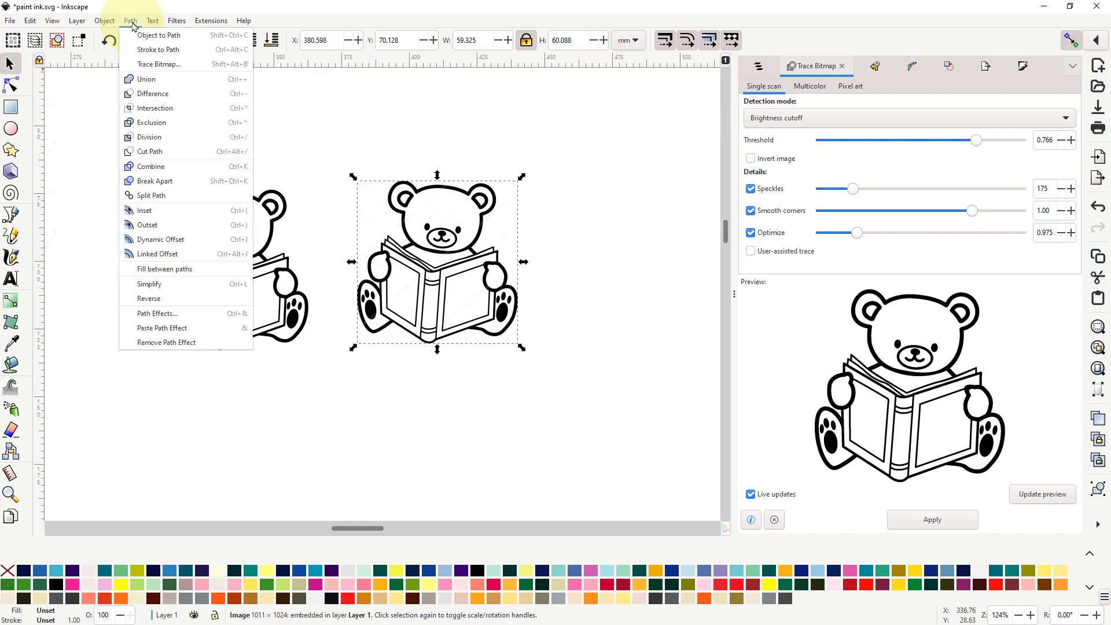
{"action": "left_click", "coordinate": [159, 66]}
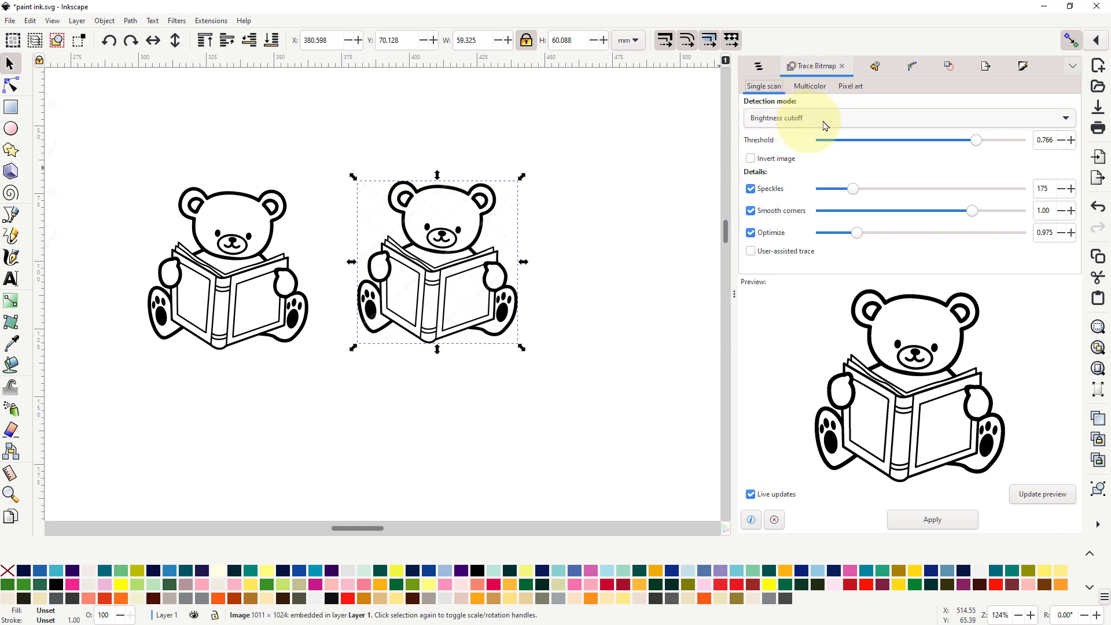
{"action": "left_click", "coordinate": [1067, 119]}
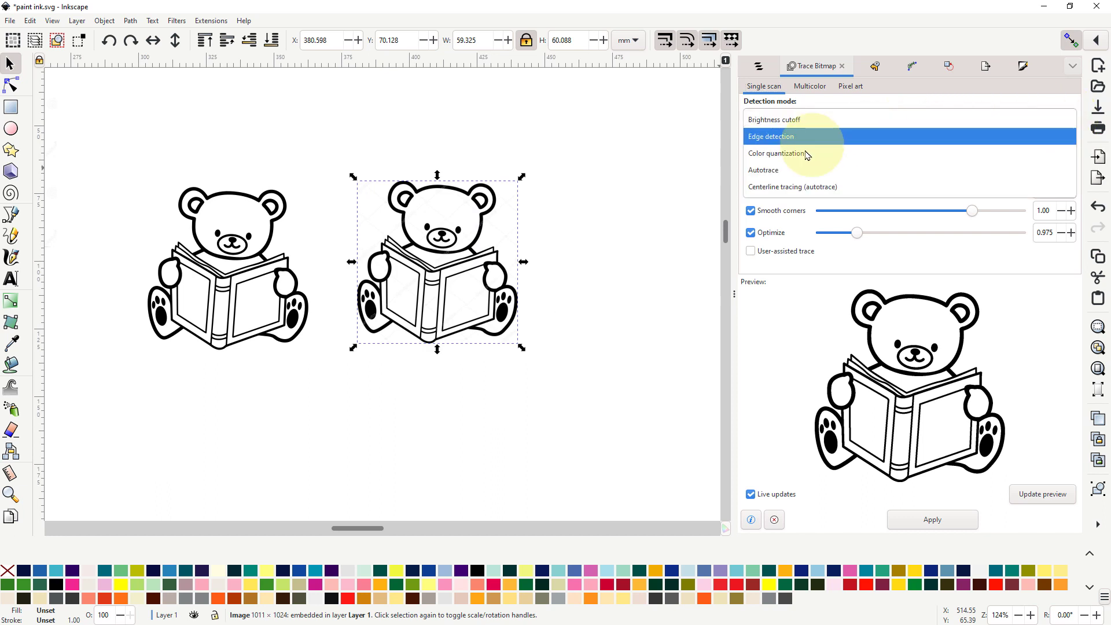
{"action": "left_click", "coordinate": [800, 188]}
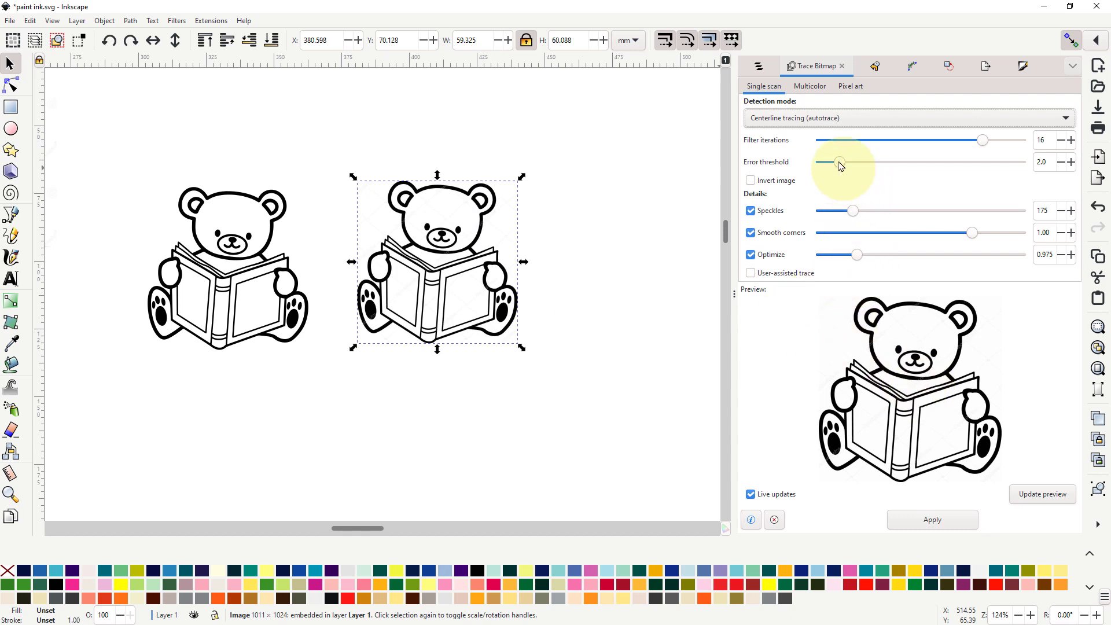
{"action": "left_click_drag", "start_coordinate": [840, 163], "coordinate": [906, 162]}
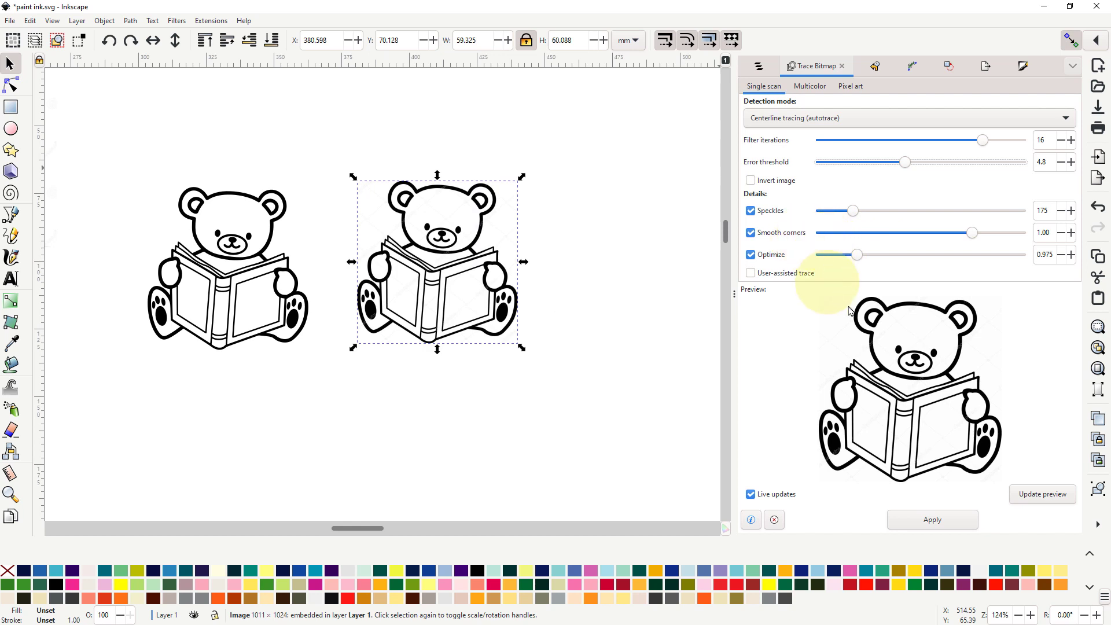
{"action": "left_click", "coordinate": [929, 524]}
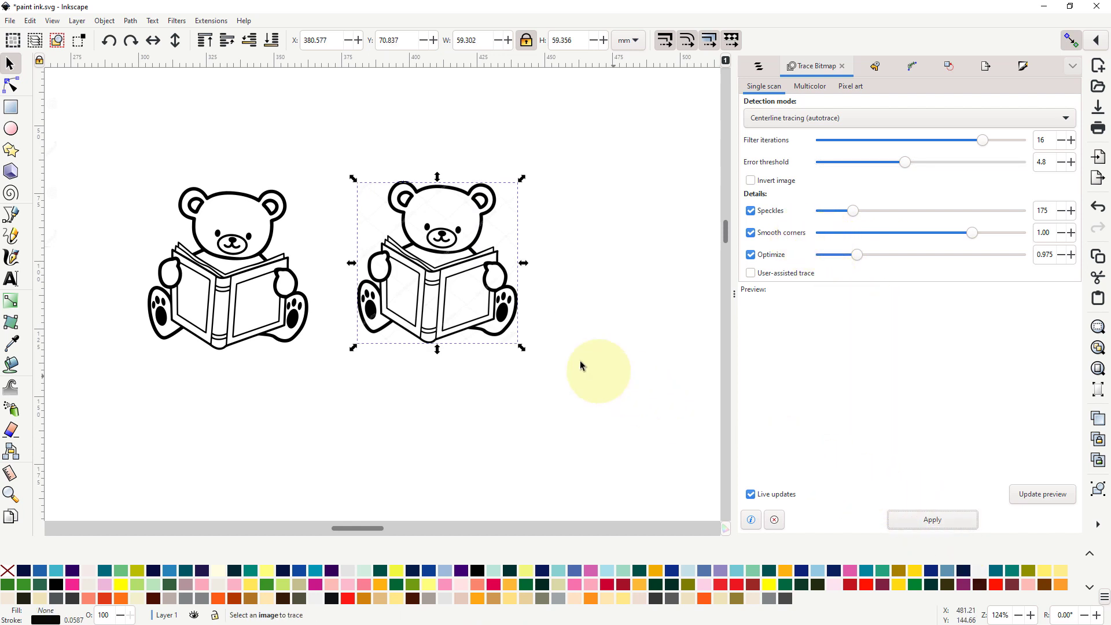
{"action": "mouse_move", "coordinate": [505, 247]}
{"action": "left_mouse_down"}
{"action": "mouse_move", "coordinate": [575, 276]}
{"action": "mouse_move", "coordinate": [618, 325]}
{"action": "mouse_move", "coordinate": [629, 363]}
{"action": "mouse_move", "coordinate": [652, 362]}
{"action": "mouse_move", "coordinate": [693, 230]}
{"action": "mouse_move", "coordinate": [695, 249]}
{"action": "left_mouse_up"}
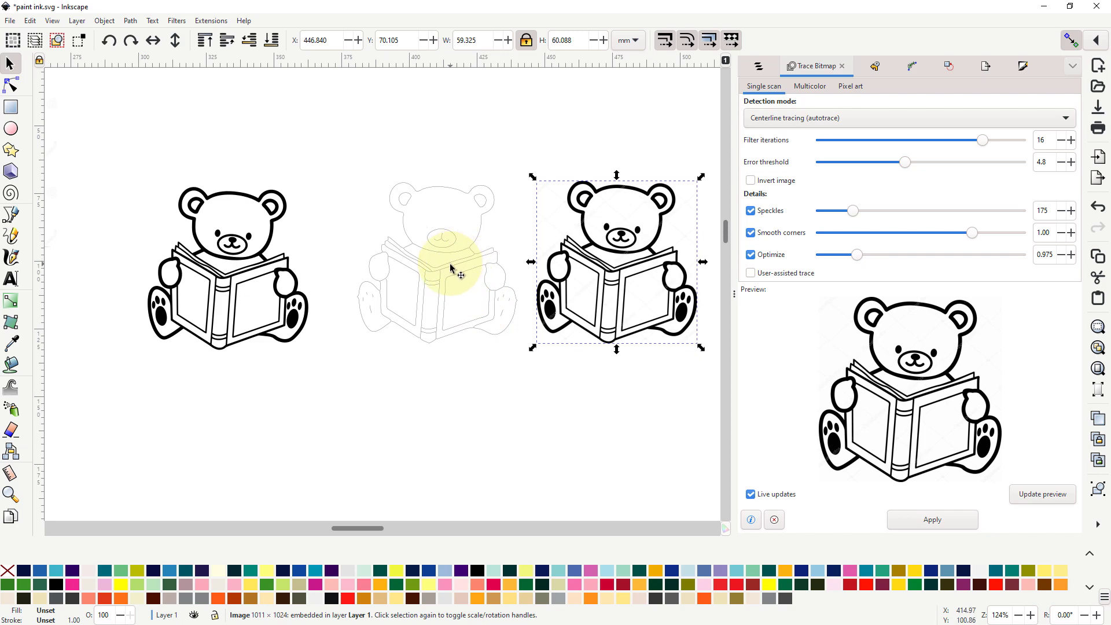
Step: Thicken the centerline bear tracing's stroke to a width of 0.422
{"action": "scroll", "coordinate": [450, 272], "scroll_direction": "up", "scroll_amount": 3, "text": "ctrl"}
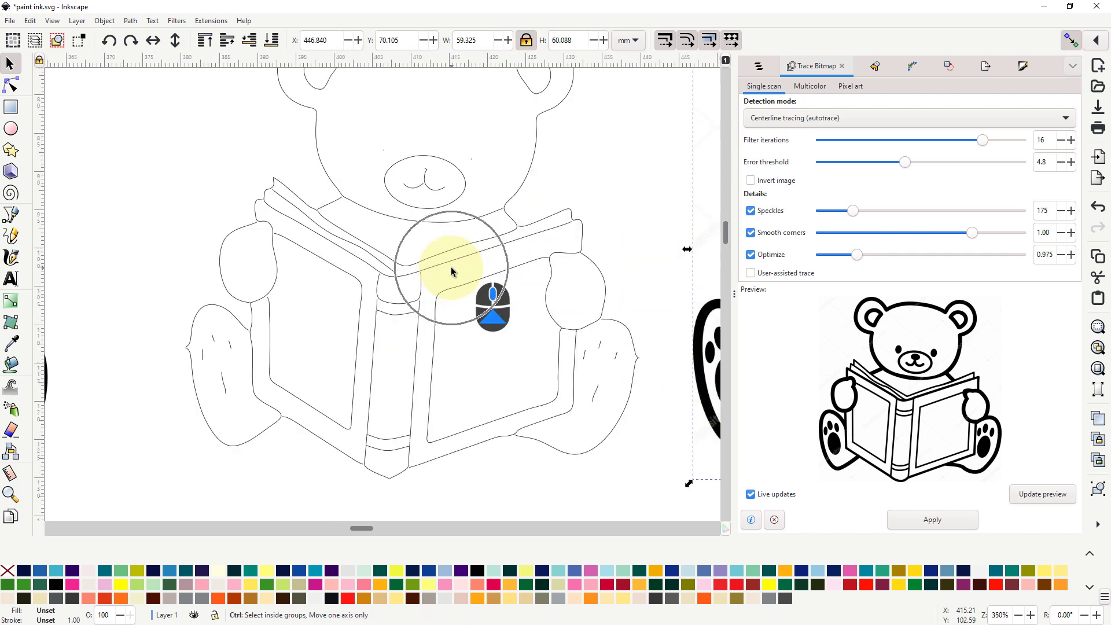
{"action": "left_click", "coordinate": [467, 189]}
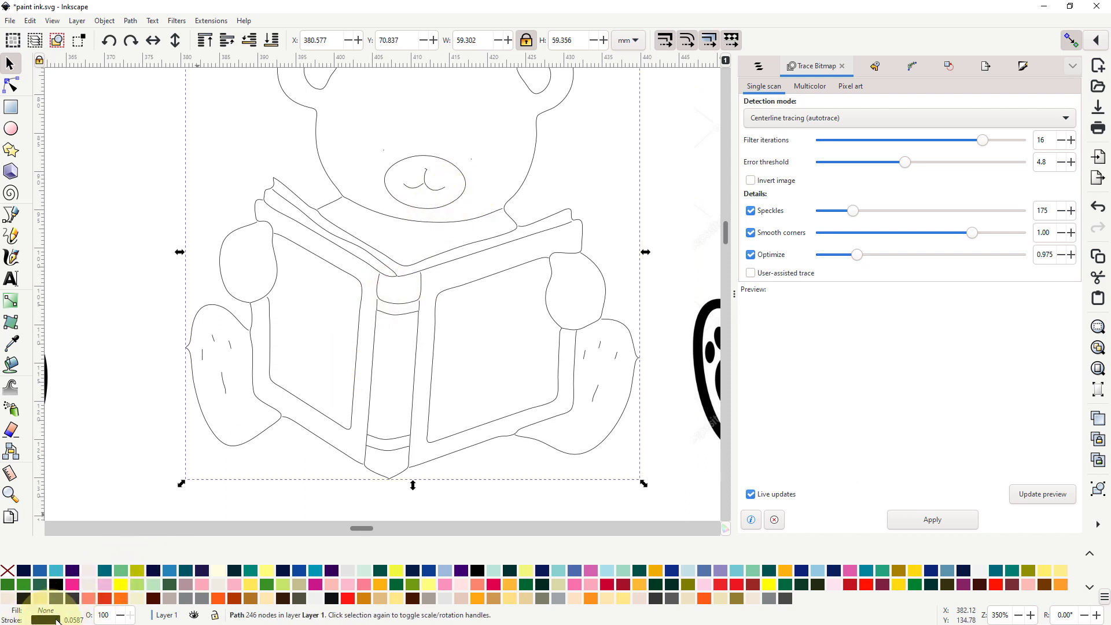
{"action": "scroll", "coordinate": [76, 621], "scroll_direction": "down", "scroll_amount": 2}
{"action": "scroll", "coordinate": [76, 621], "scroll_direction": "up", "scroll_amount": 6}
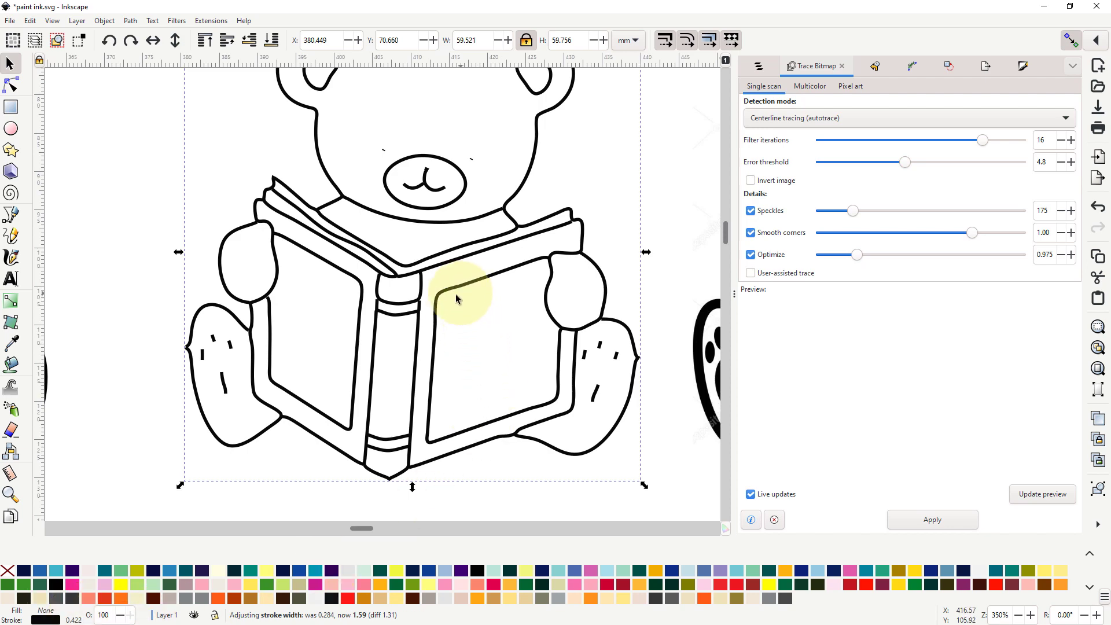
{"action": "scroll", "coordinate": [422, 253], "scroll_direction": "down", "scroll_amount": 3, "text": "ctrl"}
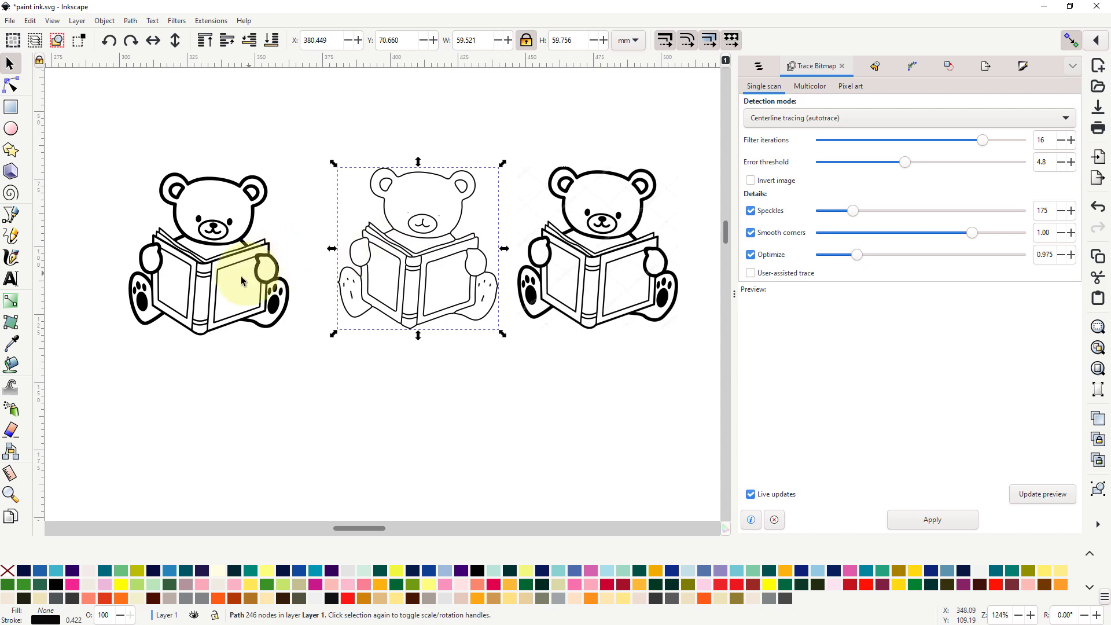
{"action": "left_click", "coordinate": [11, 365]}
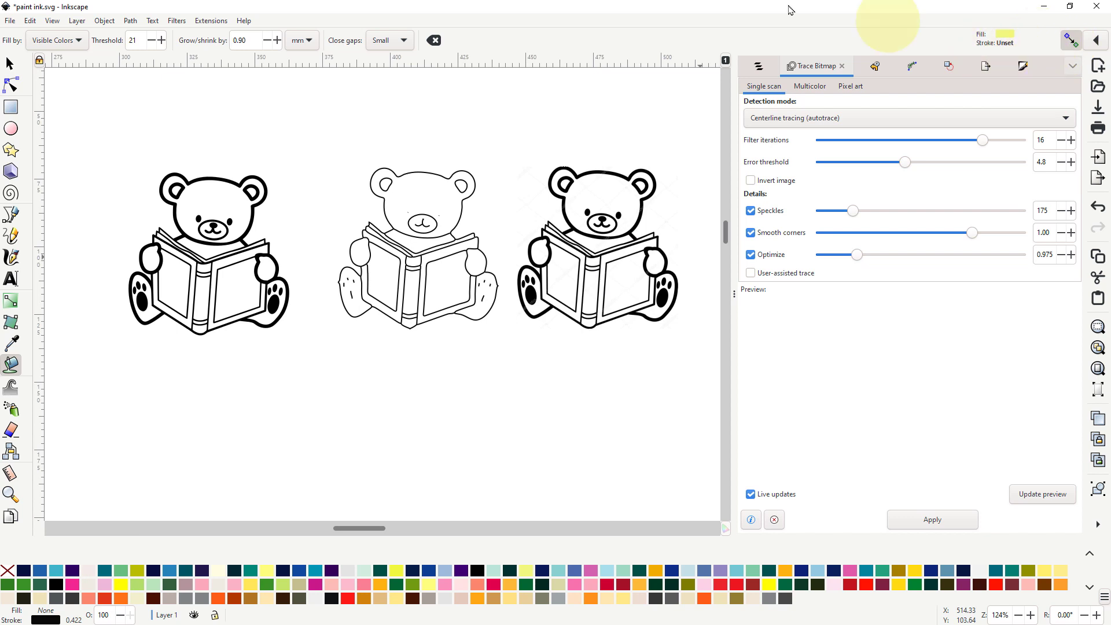
{"action": "left_click", "coordinate": [123, 602]}
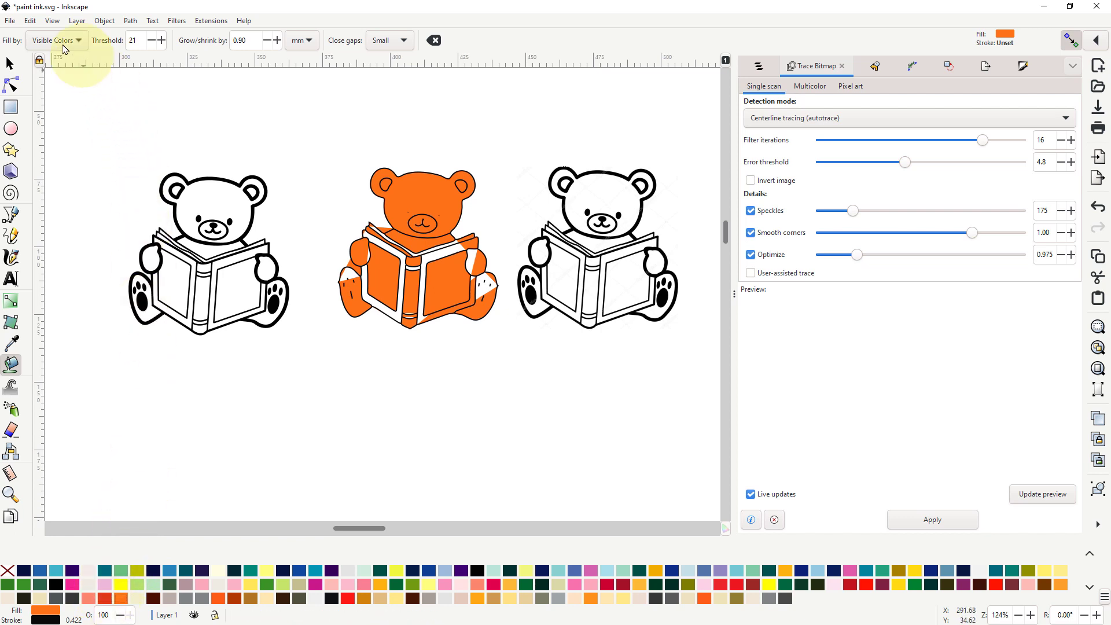
{"action": "left_click", "coordinate": [29, 21]}
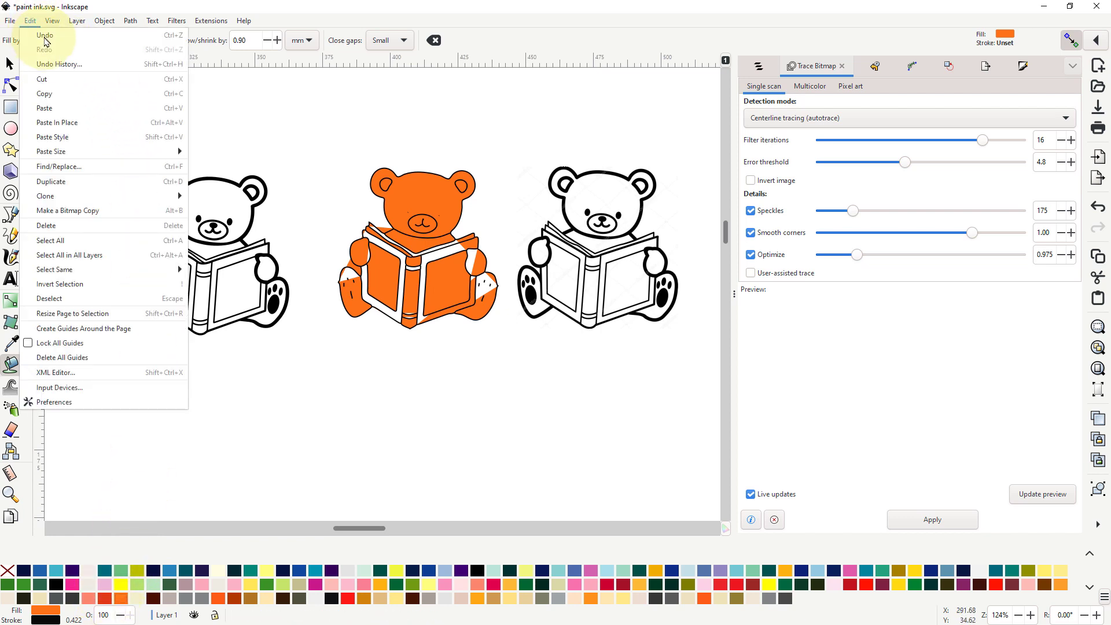
{"action": "left_click", "coordinate": [46, 39]}
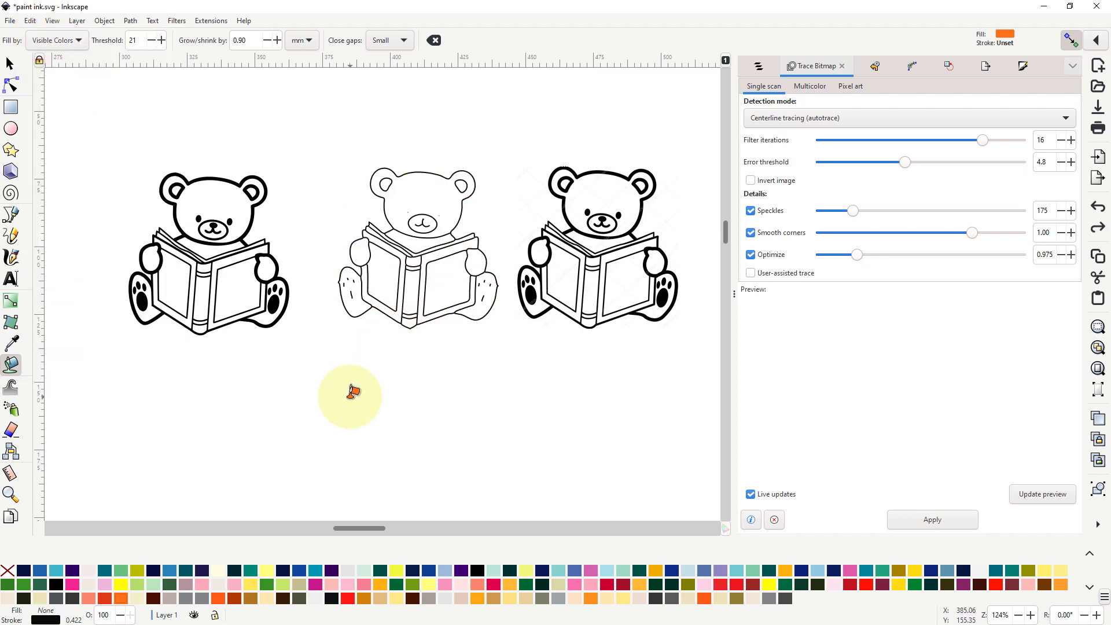
Step: Deselect the centerline tracing and fill the head of the thick-lined bear tracing with light peach using the Paint Bucket
{"action": "left_click", "coordinate": [10, 65]}
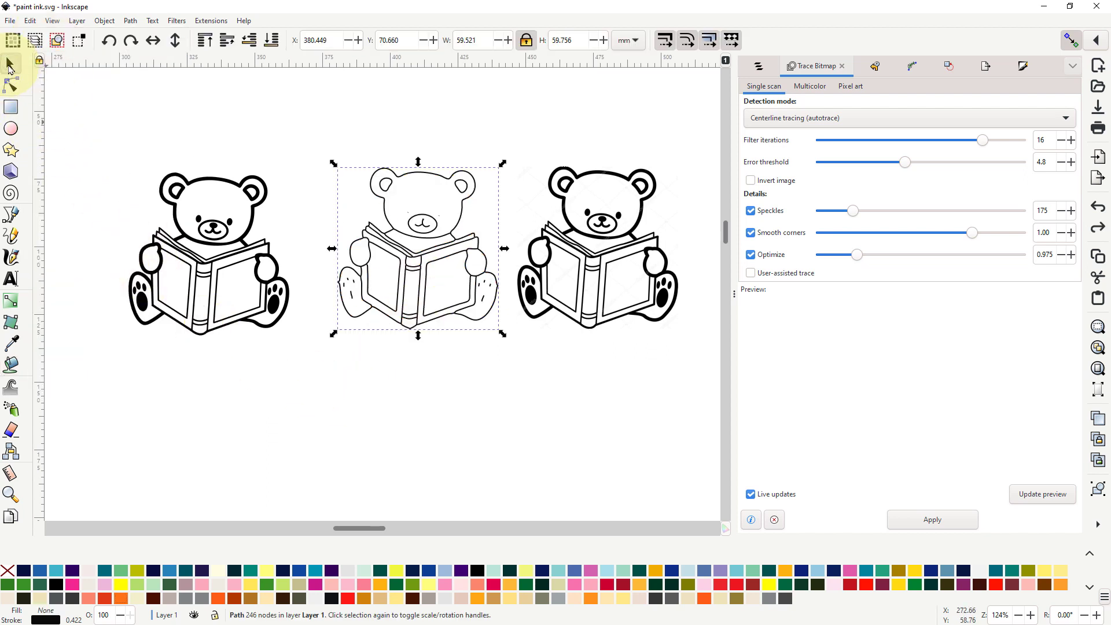
{"action": "left_click", "coordinate": [255, 408]}
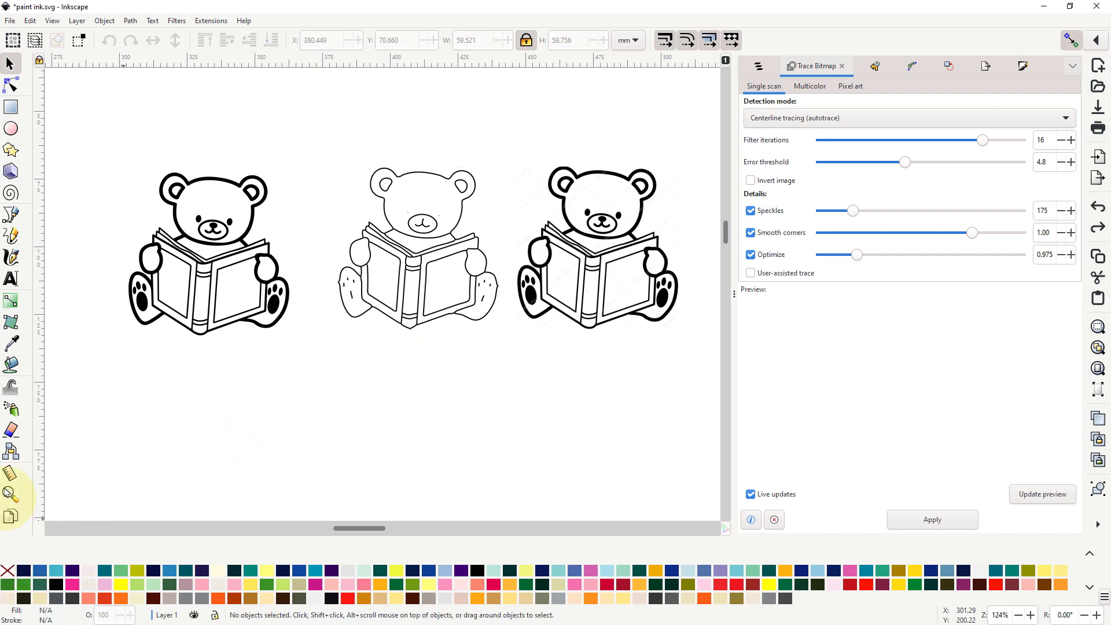
{"action": "left_click", "coordinate": [12, 367]}
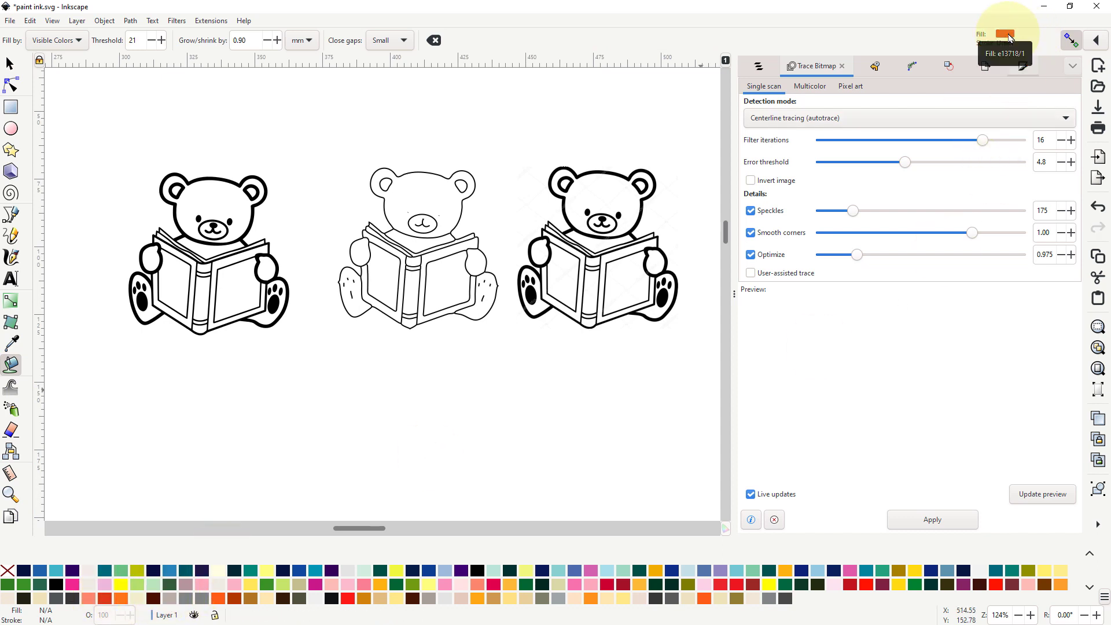
{"action": "left_click", "coordinate": [606, 600]}
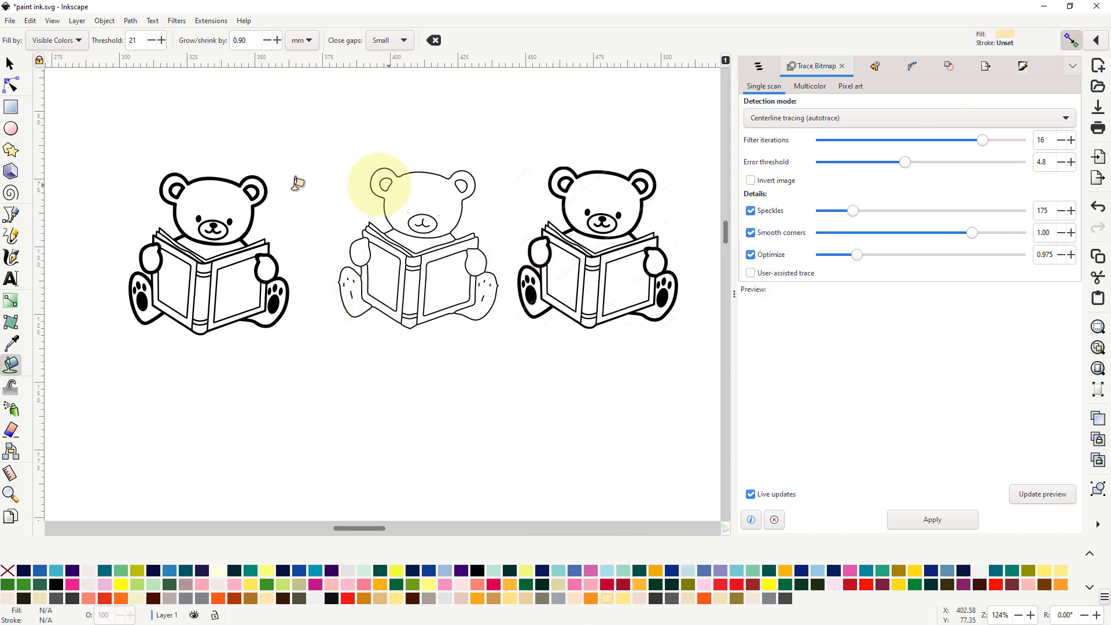
{"action": "left_click", "coordinate": [219, 197]}
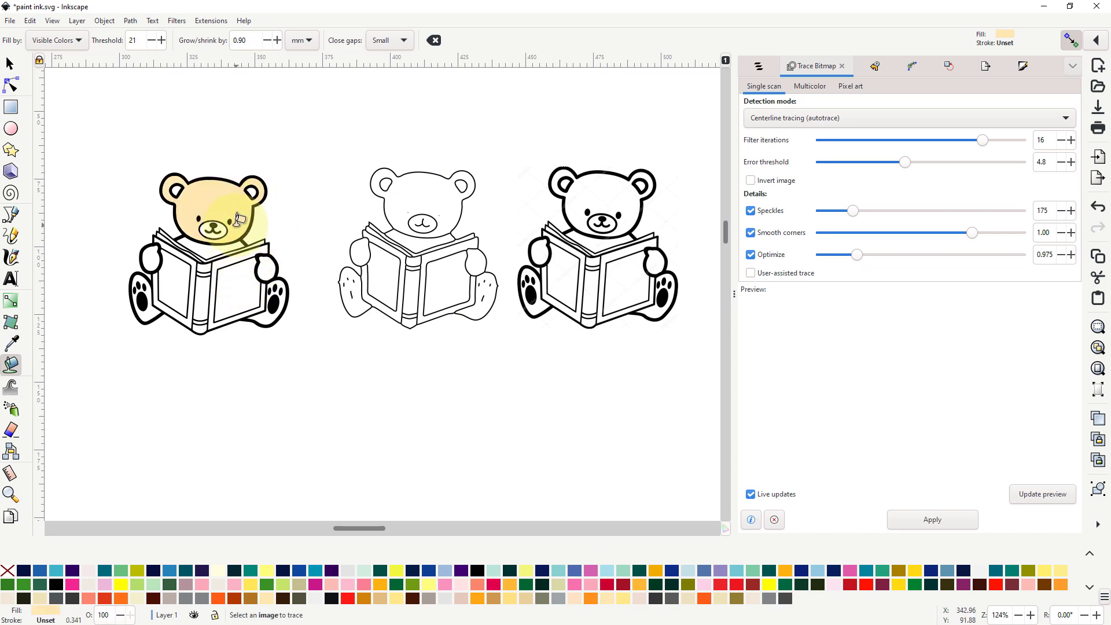
Step: Fill the inner part of the right-hand ear on the thick-lined bear tracing and color it orange
{"action": "scroll", "coordinate": [171, 189], "scroll_direction": "up", "scroll_amount": 1}
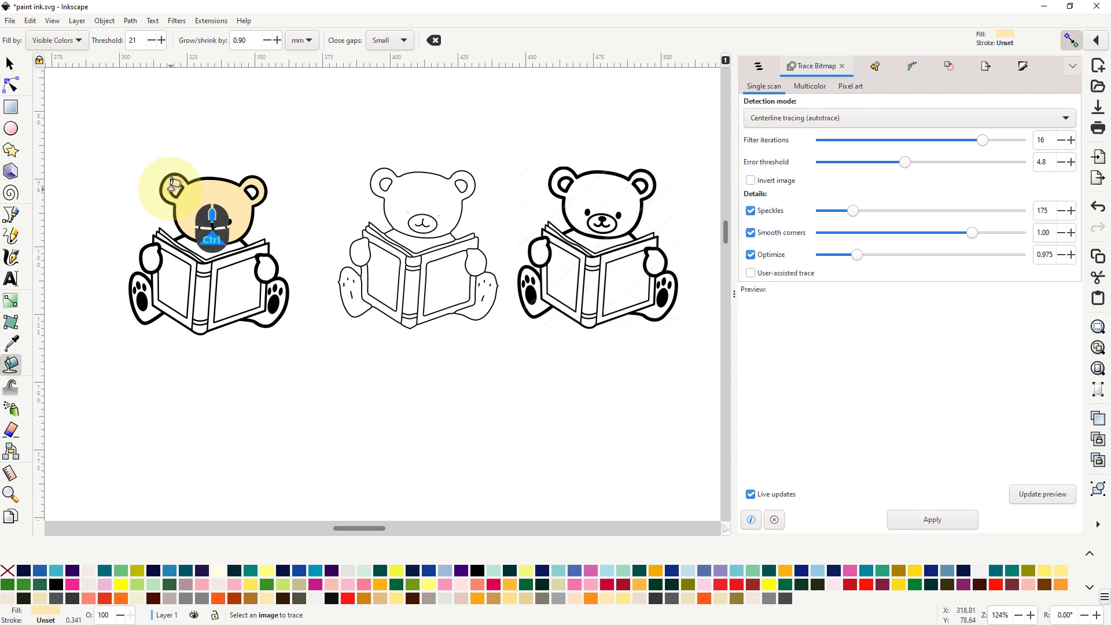
{"action": "scroll", "coordinate": [172, 184], "scroll_direction": "up", "scroll_amount": 3, "text": "ctrl"}
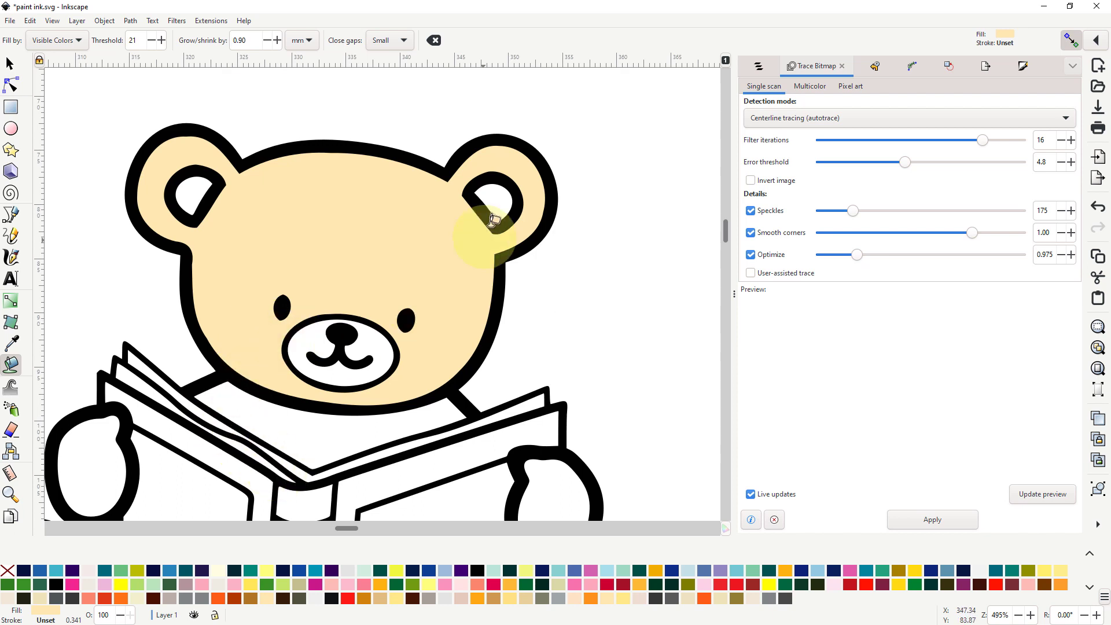
{"action": "left_click", "coordinate": [503, 195]}
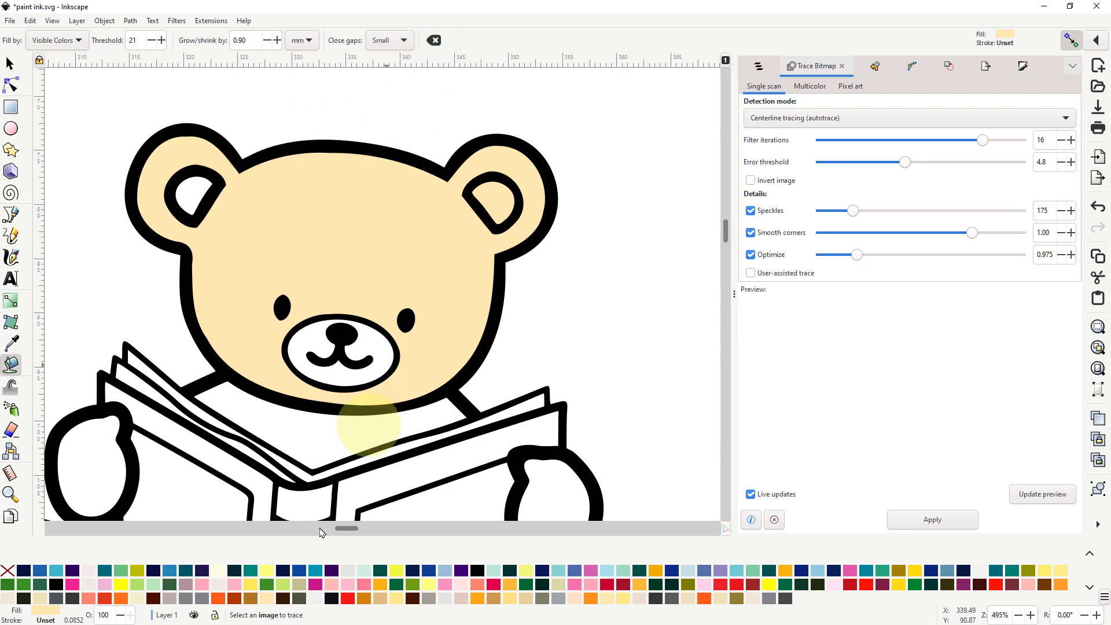
{"action": "left_click", "coordinate": [227, 596]}
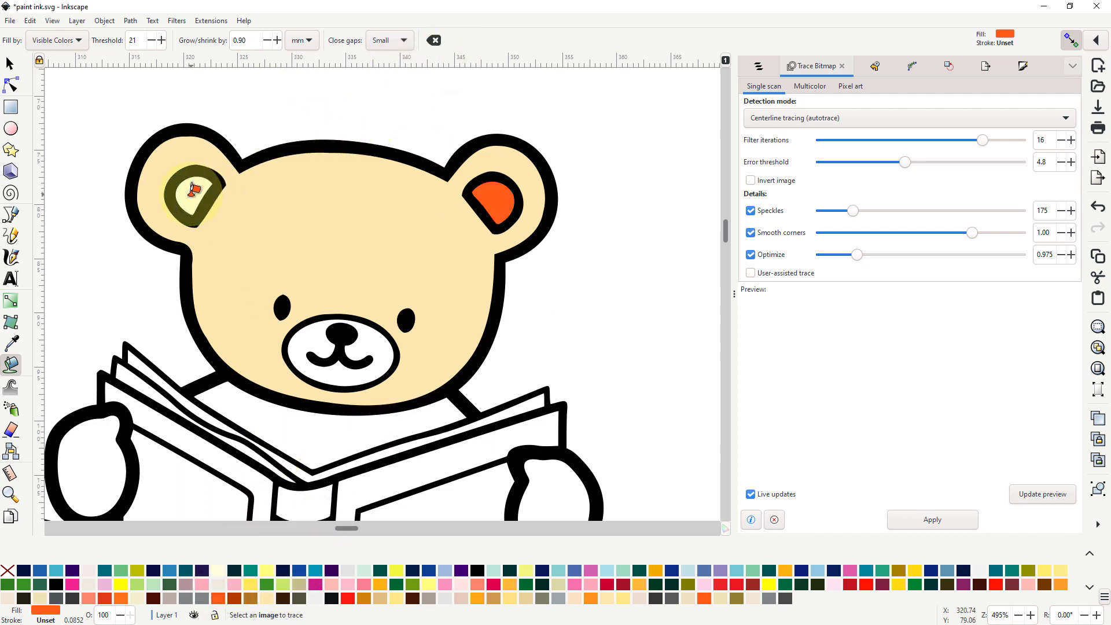
Step: Fill the inside of the left-hand ear with red-orange and the bear's muzzle with brown using the Paint Bucket
{"action": "left_click", "coordinate": [193, 191]}
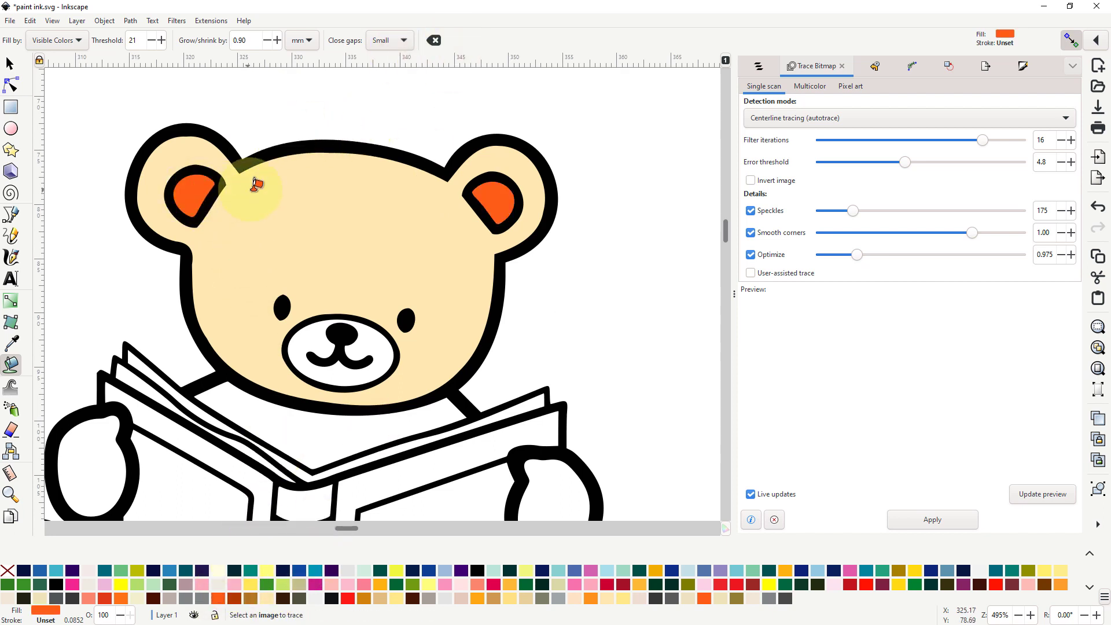
{"action": "left_click", "coordinate": [380, 348]}
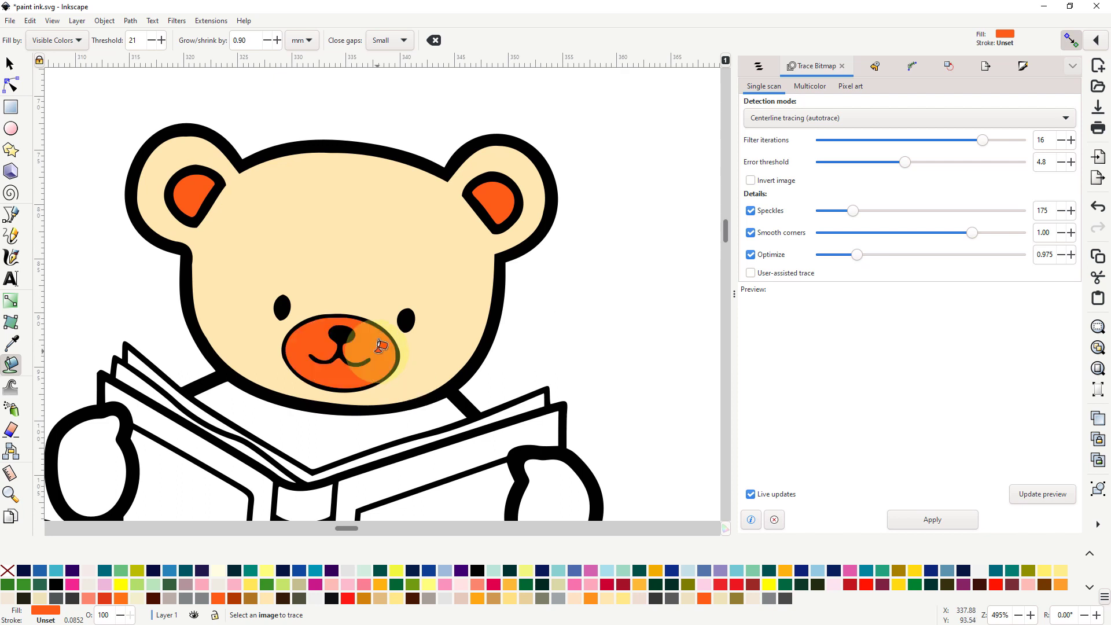
{"action": "left_click", "coordinate": [252, 602]}
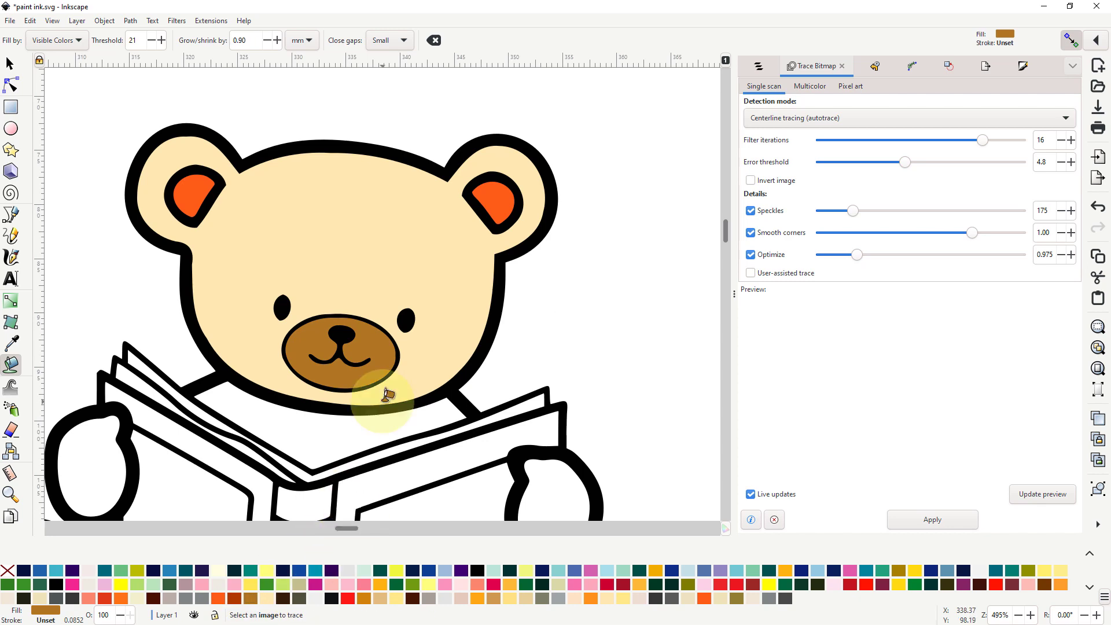
Step: Fill both of the bear's hands with the Paint Bucket and color them light orange
{"action": "scroll", "coordinate": [530, 369], "scroll_direction": "down", "scroll_amount": 2}
{"action": "scroll", "coordinate": [531, 369], "scroll_direction": "down", "scroll_amount": 6}
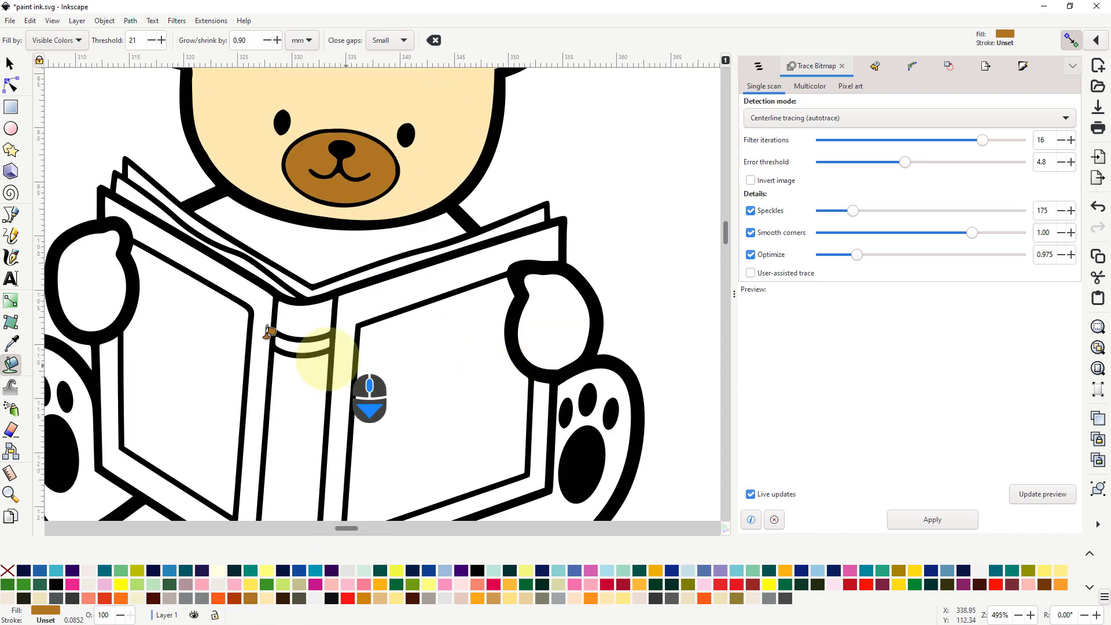
{"action": "left_click", "coordinate": [91, 275]}
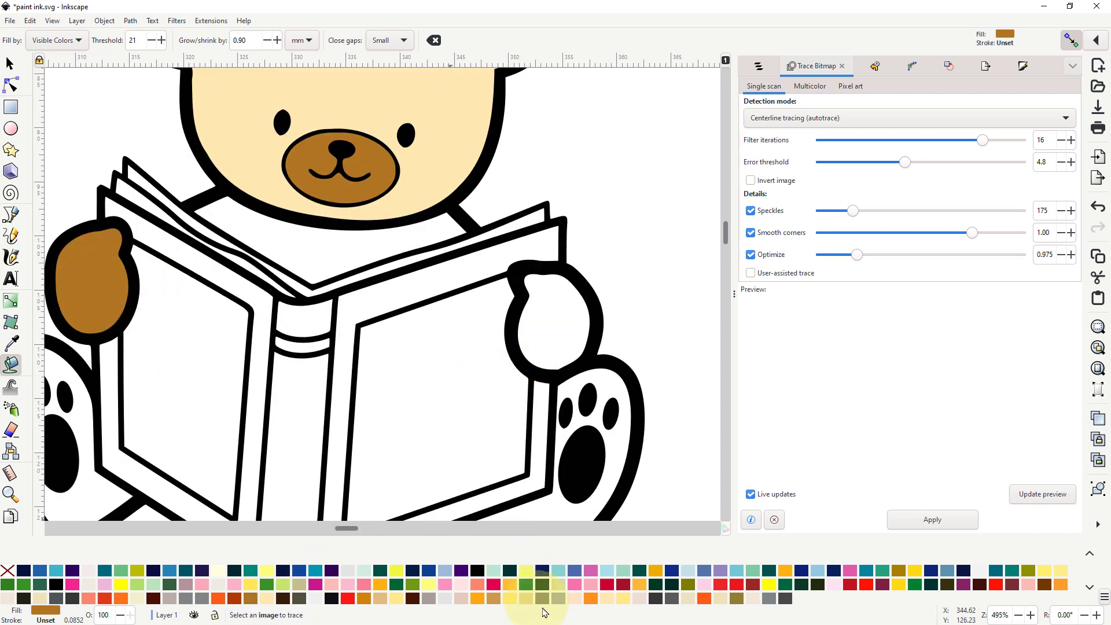
{"action": "left_click", "coordinate": [571, 587]}
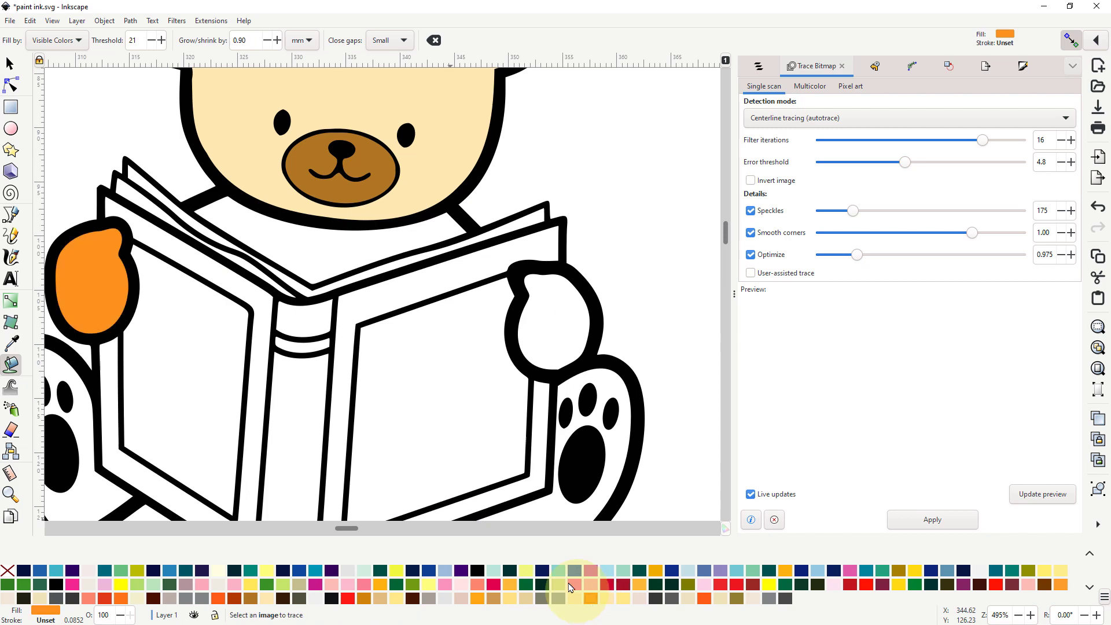
{"action": "left_click", "coordinate": [565, 324]}
Step: Fill the inner panels of both book covers with the Paint Bucket and color them teal blue
{"action": "scroll", "coordinate": [675, 416], "scroll_direction": "down", "scroll_amount": 4}
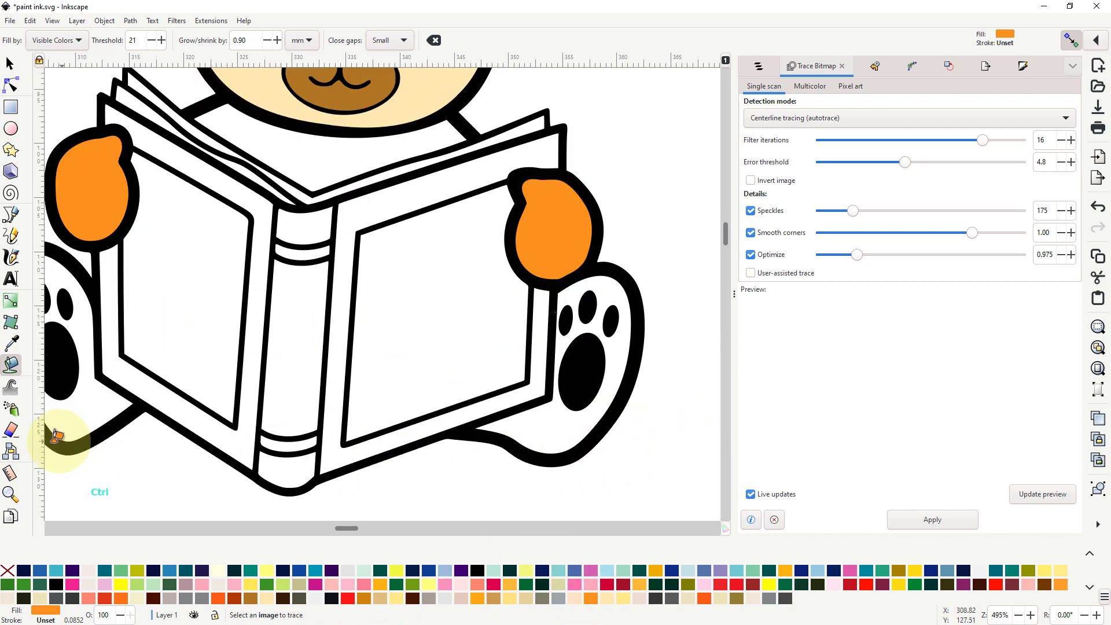
{"action": "scroll", "coordinate": [60, 443], "scroll_direction": "down", "scroll_amount": 2}
{"action": "left_click_drag", "start_coordinate": [158, 394], "coordinate": [328, 362]}
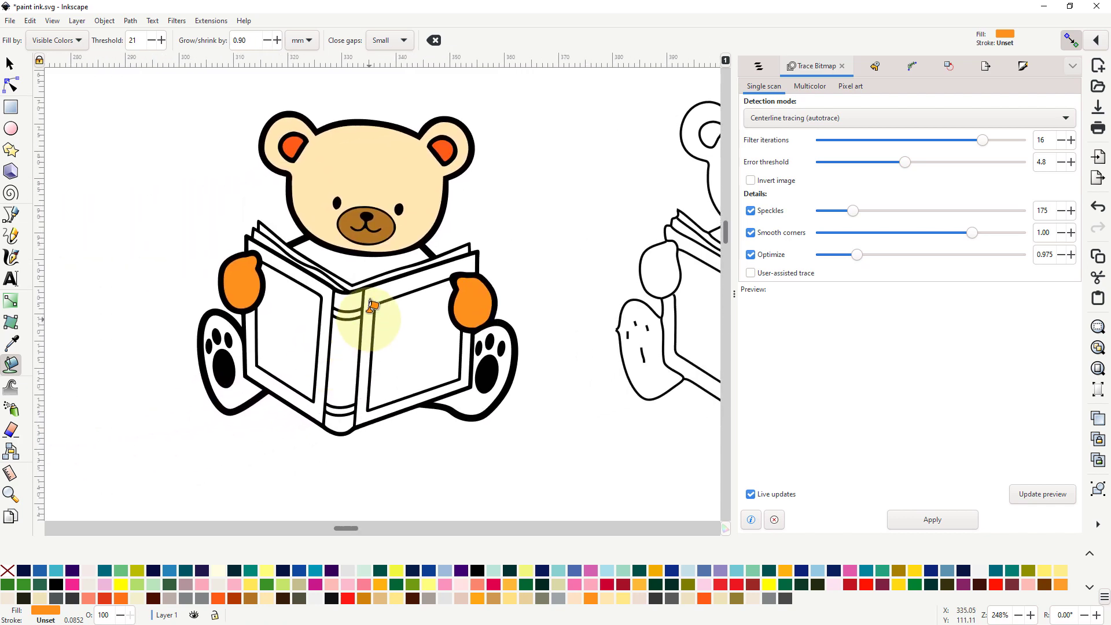
{"action": "left_click", "coordinate": [305, 323]}
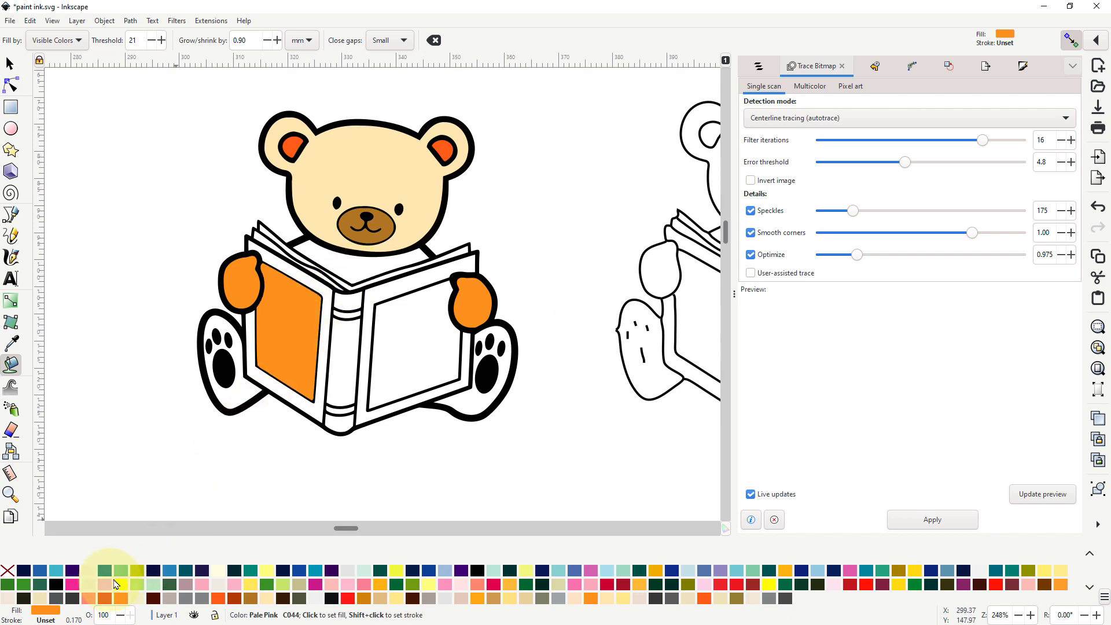
{"action": "left_click", "coordinate": [71, 572]}
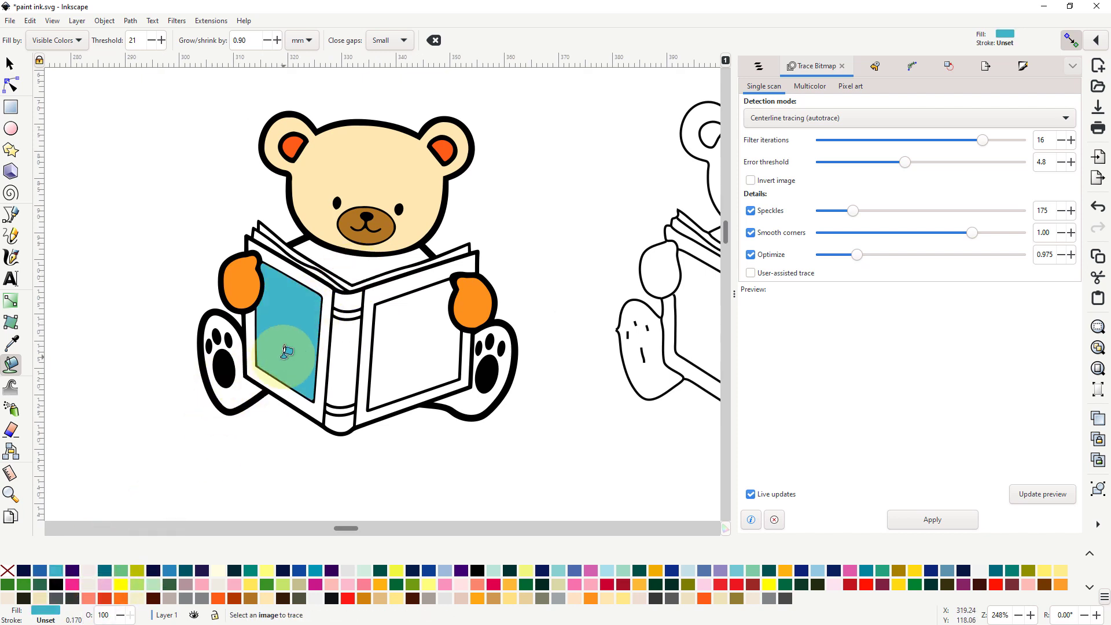
{"action": "left_click", "coordinate": [404, 343]}
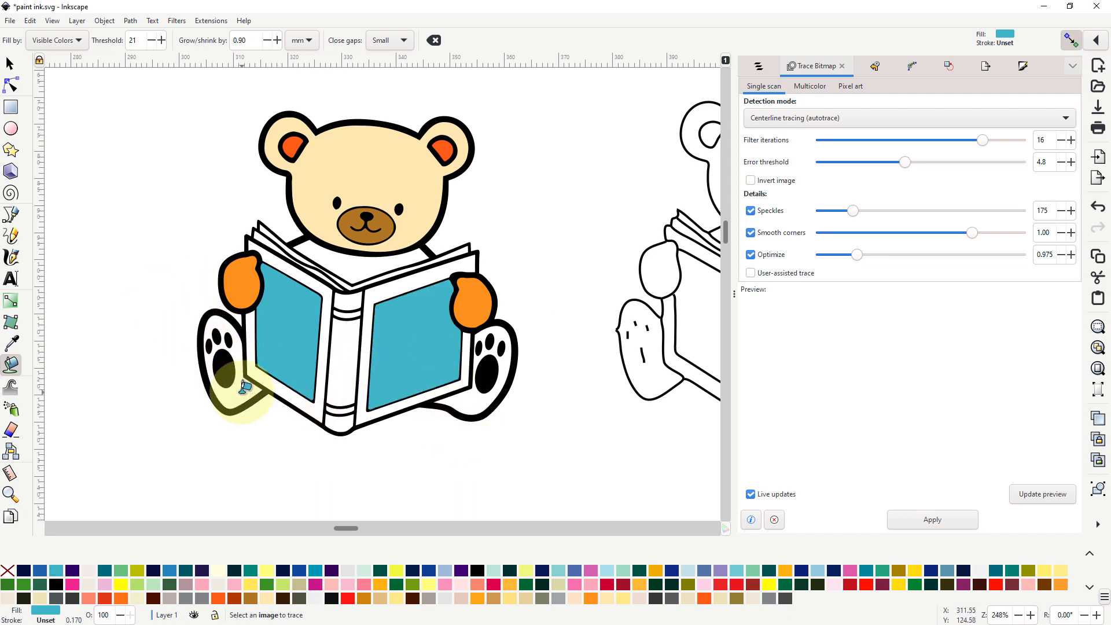
Step: Inspect the nodes of the right book cover fill and check the node counts of both cover fills and the left-hand paw fill
{"action": "left_click", "coordinate": [12, 85]}
{"action": "left_click", "coordinate": [387, 427]}
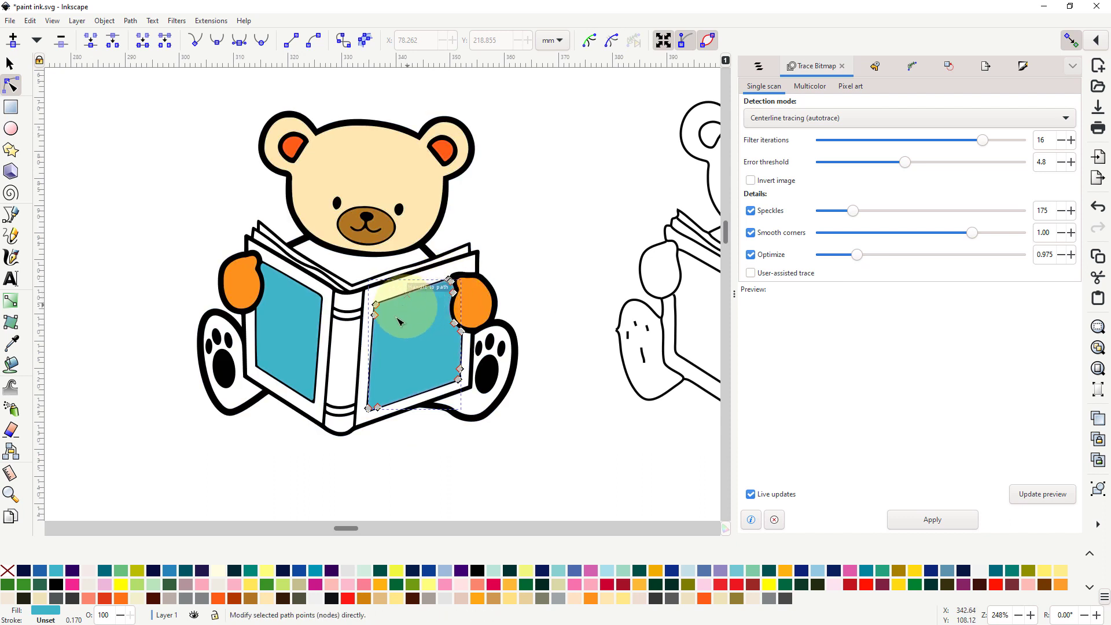
{"action": "left_click", "coordinate": [11, 68]}
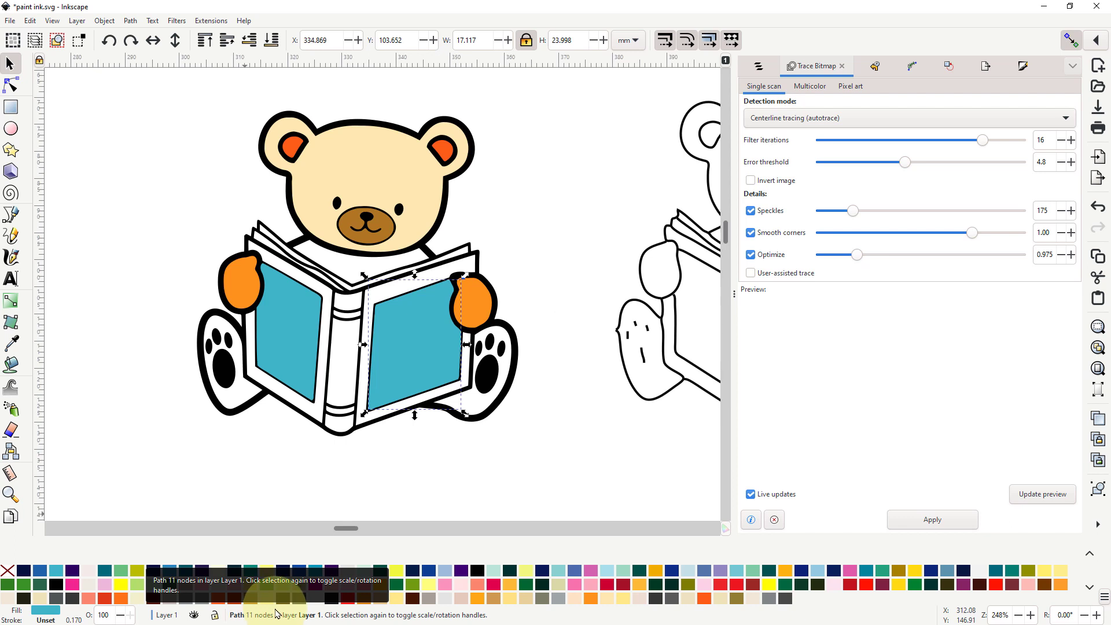
{"action": "left_click", "coordinate": [298, 337]}
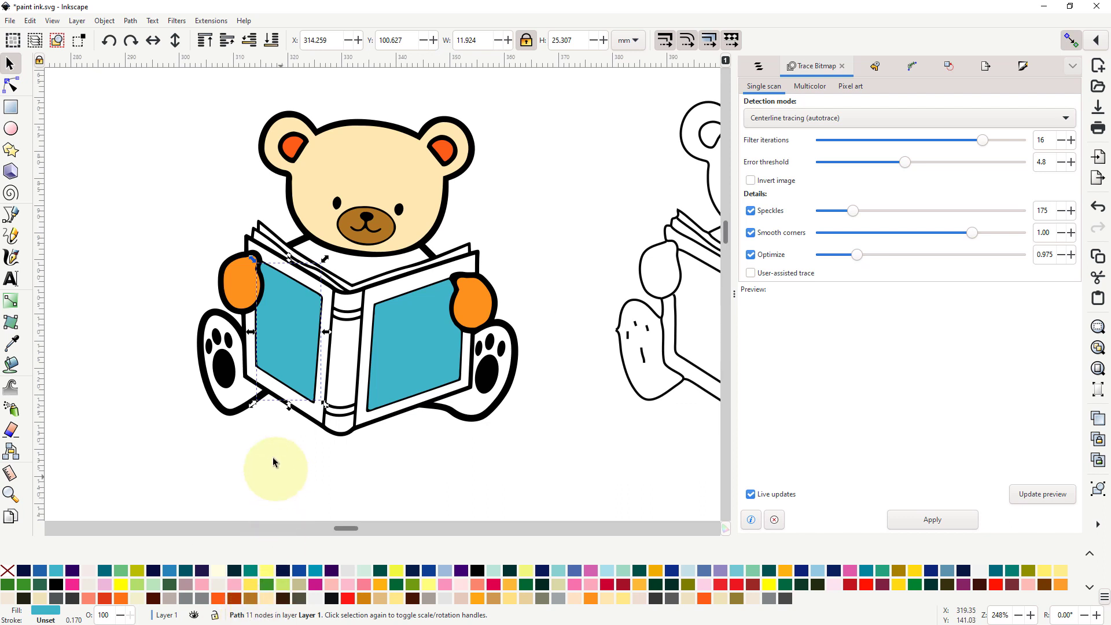
{"action": "left_click", "coordinate": [239, 290]}
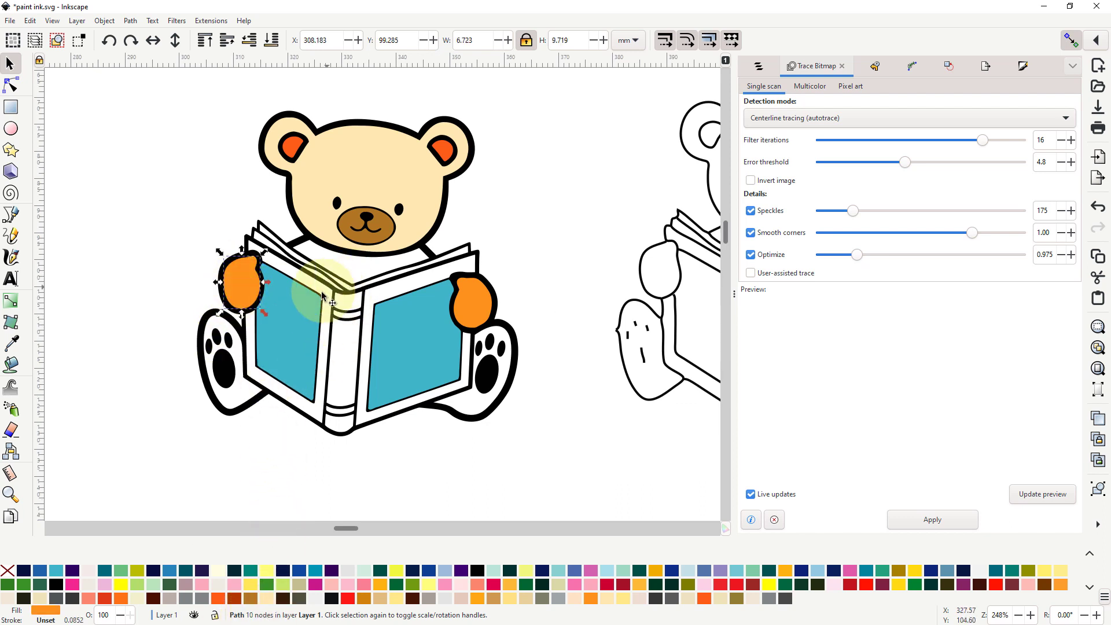
Step: Fill both of the bear's feet with the Paint Bucket and color them light orange
{"action": "left_click", "coordinate": [11, 365]}
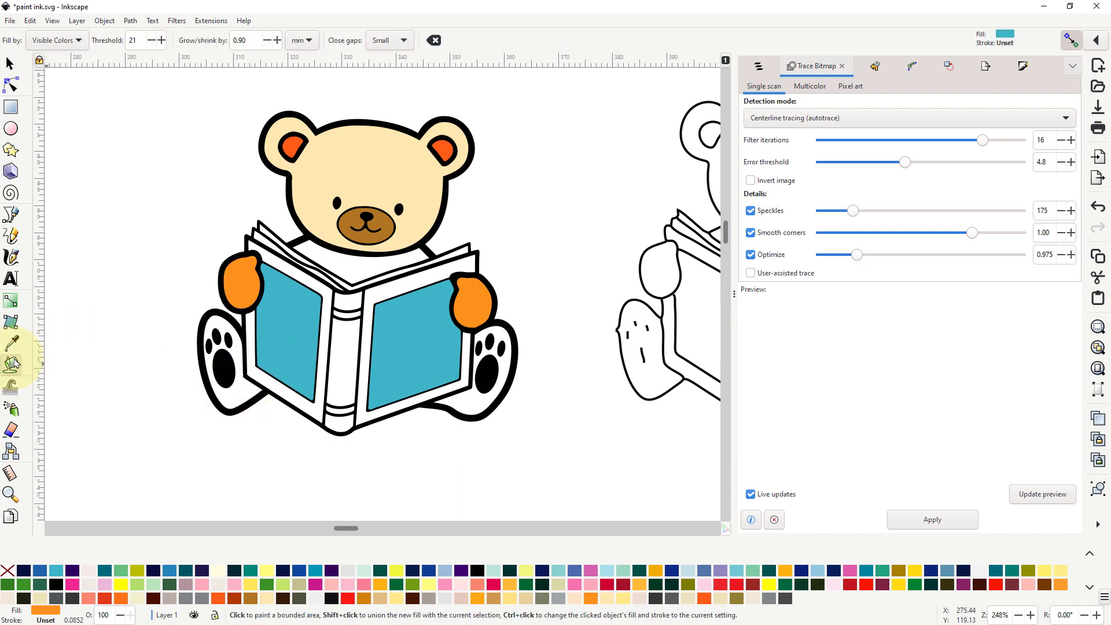
{"action": "left_click", "coordinate": [241, 388]}
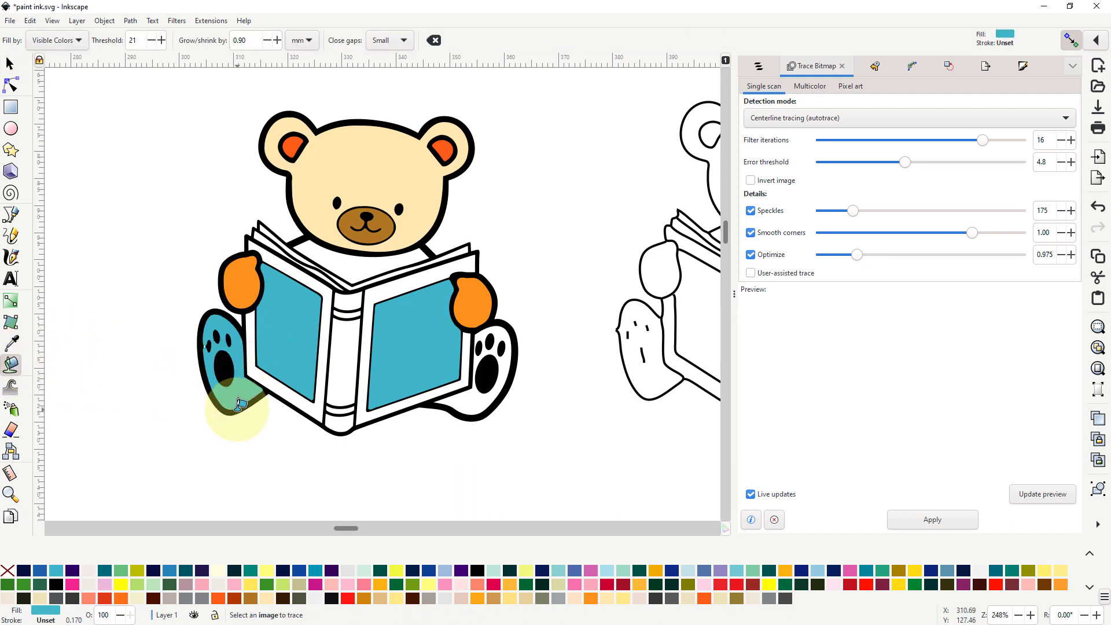
{"action": "left_click", "coordinate": [591, 600]}
{"action": "left_click", "coordinate": [480, 396]}
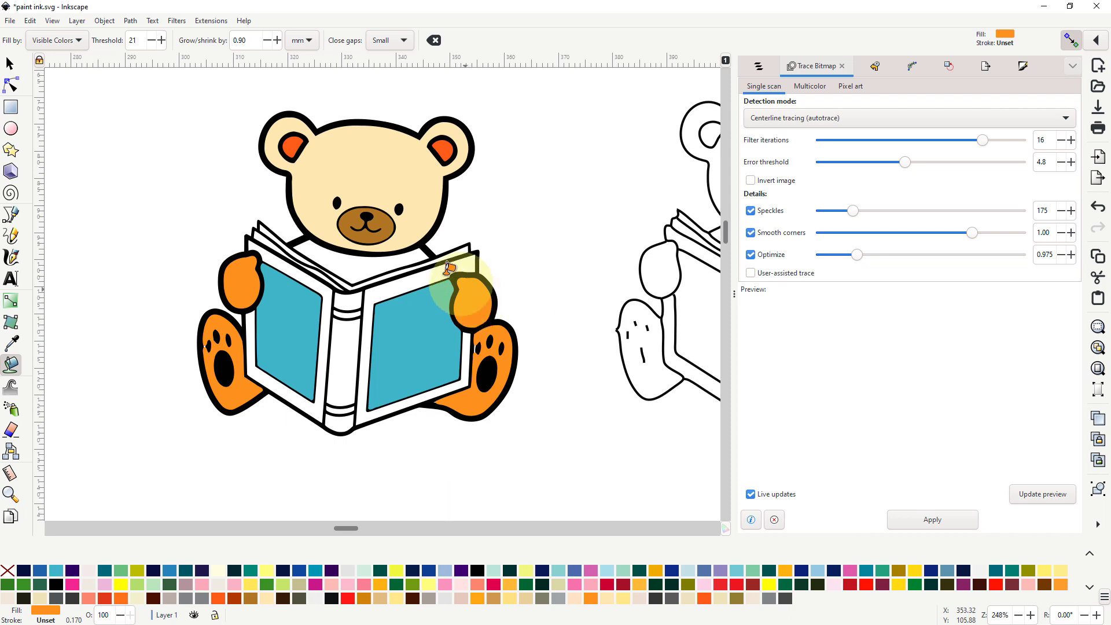
Step: Show the Layers and Objects list and fill the middle section of the book's spine with light orange
{"action": "left_click", "coordinate": [757, 66]}
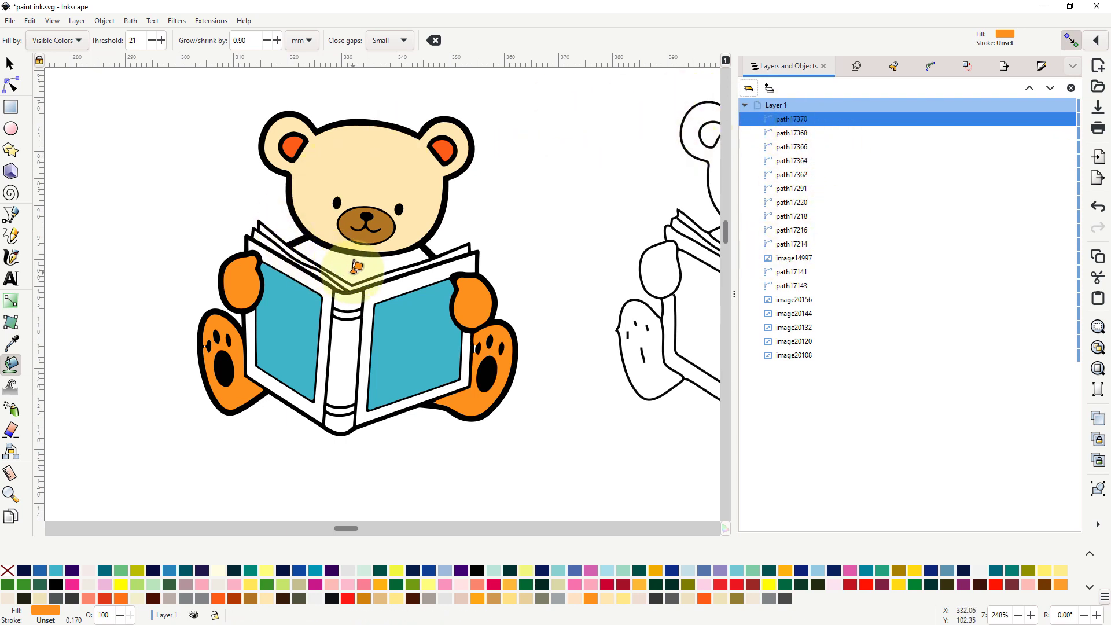
{"action": "left_click", "coordinate": [349, 340]}
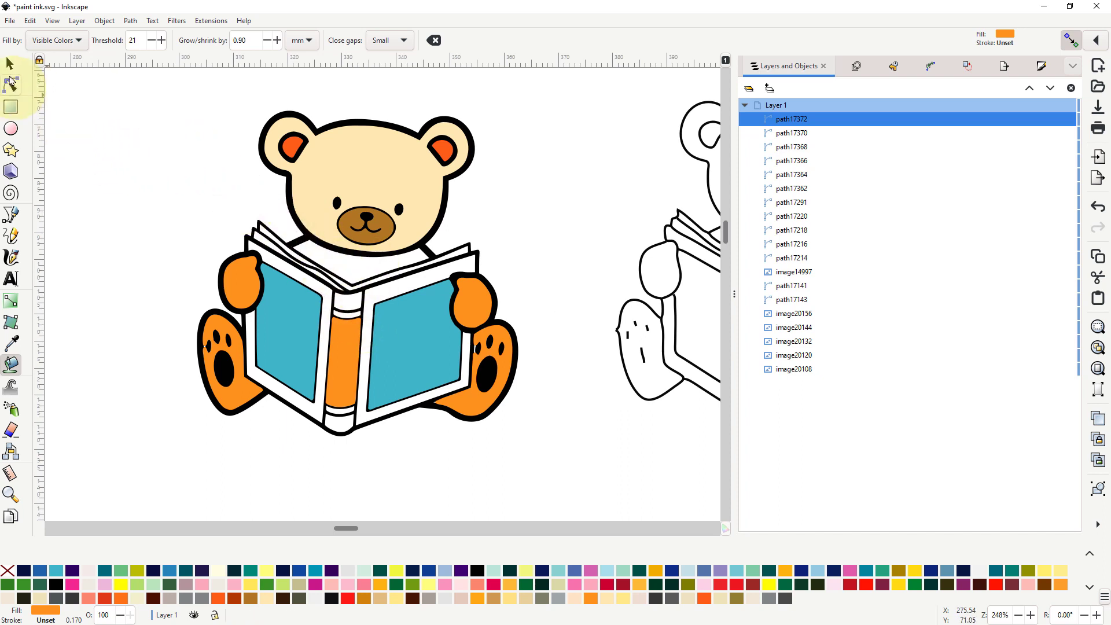
Step: Select the thick black outline tracing beneath the color fills and move it about 36 mm right and 100 mm down, clear of them
{"action": "left_click", "coordinate": [10, 68]}
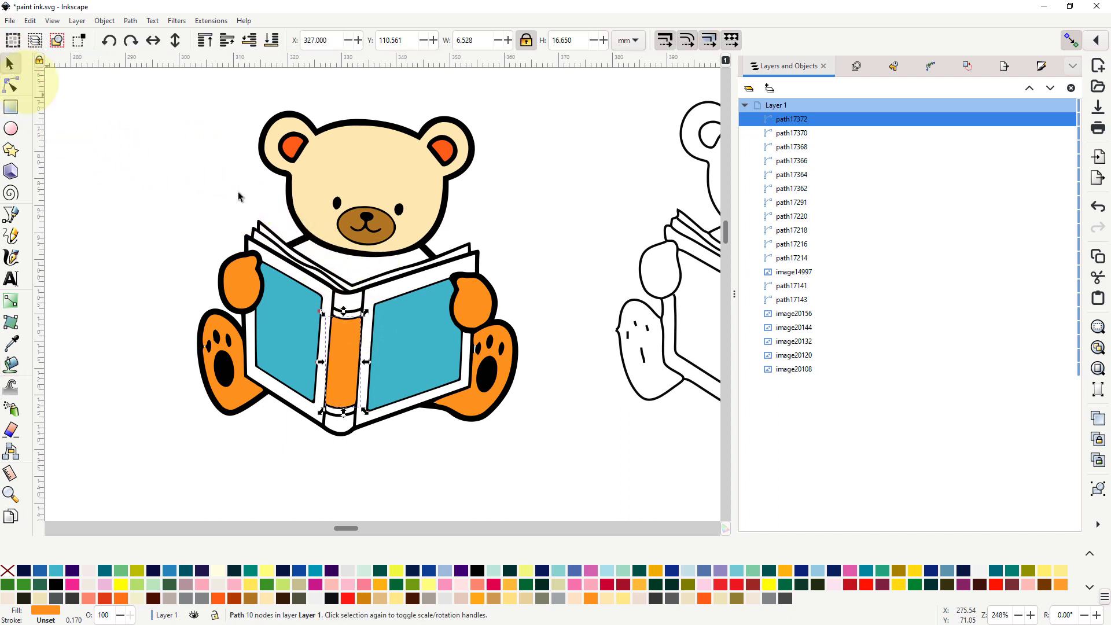
{"action": "left_click", "coordinate": [445, 203]}
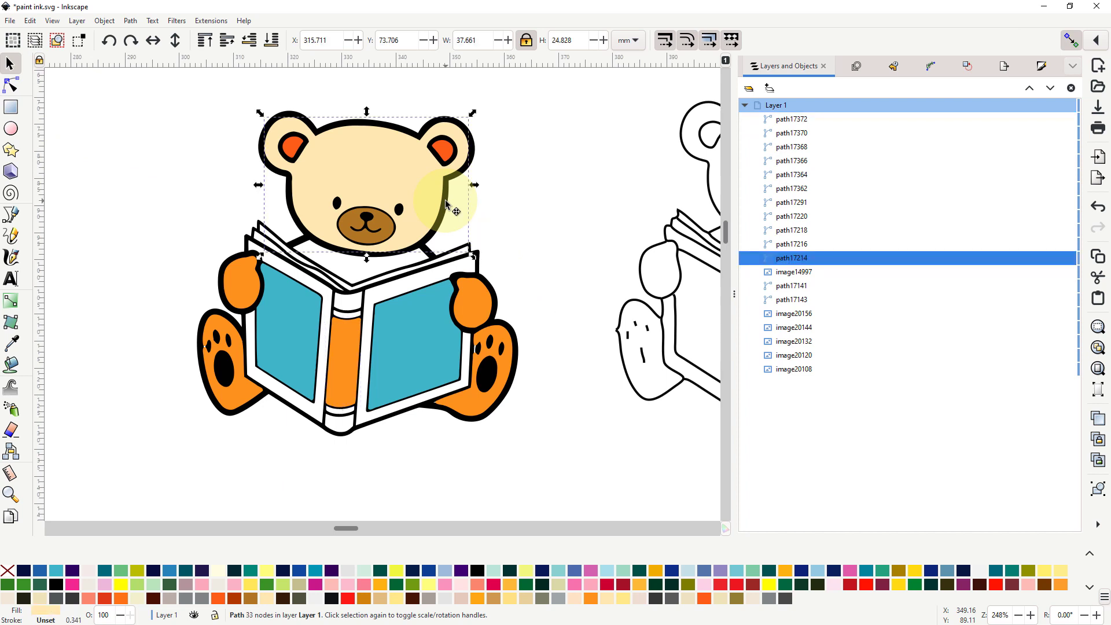
{"action": "left_click", "coordinate": [448, 215], "text": "alt"}
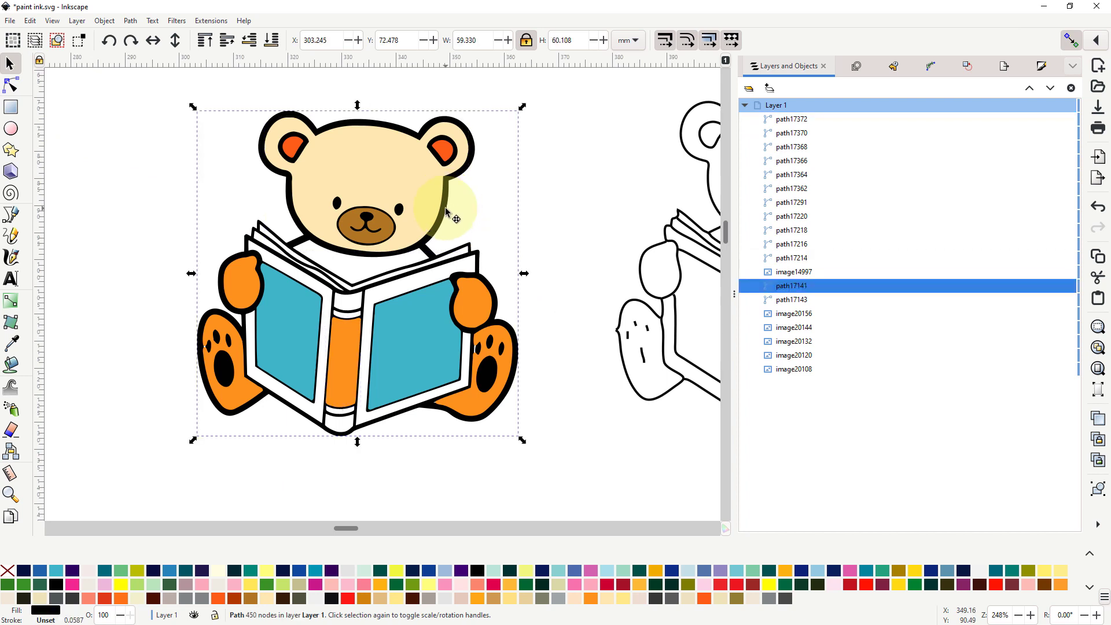
{"action": "left_click_drag", "start_coordinate": [447, 215], "coordinate": [638, 555]}
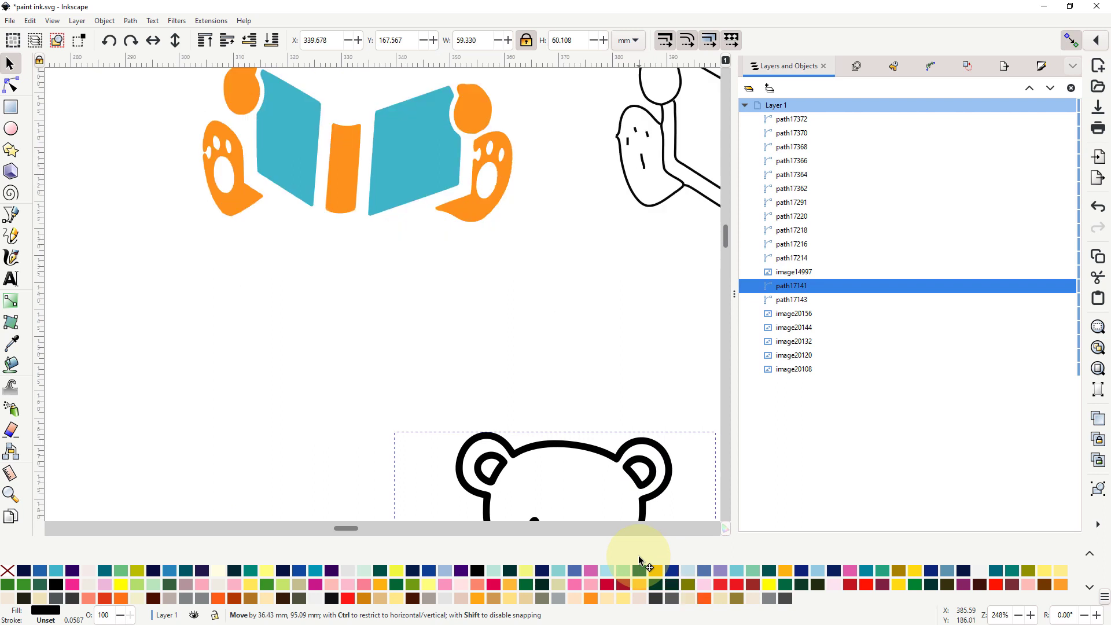
Step: Move the thin centerline bear tracing onto the color fills, aligned with them, and raise it to the top of the stack
{"action": "scroll", "coordinate": [565, 246], "scroll_direction": "up", "scroll_amount": 6}
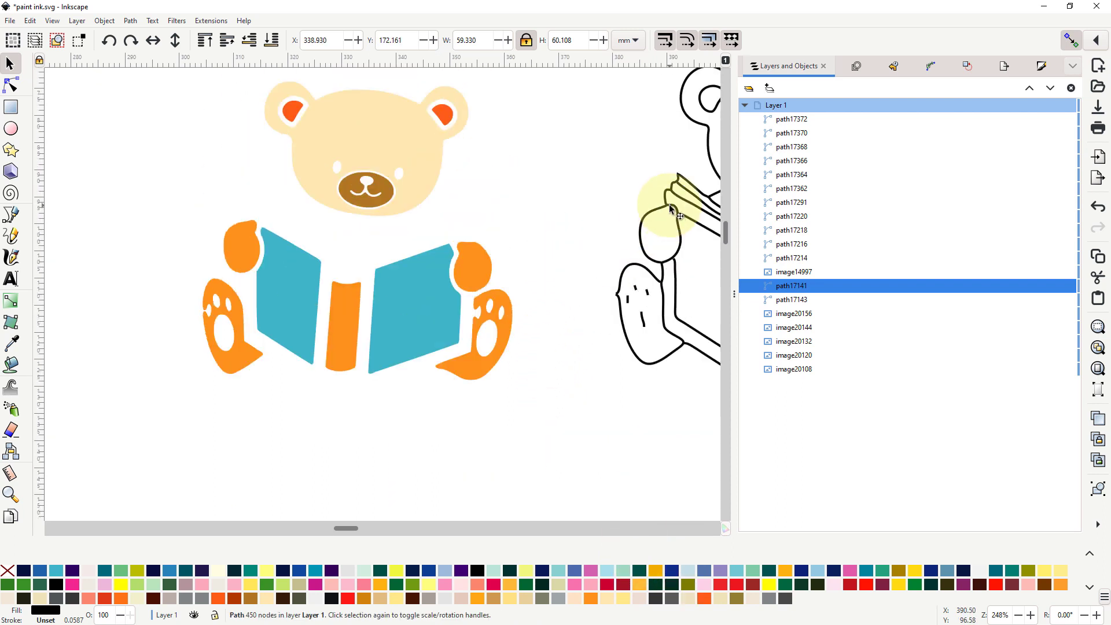
{"action": "left_click_drag", "start_coordinate": [672, 209], "coordinate": [249, 218]}
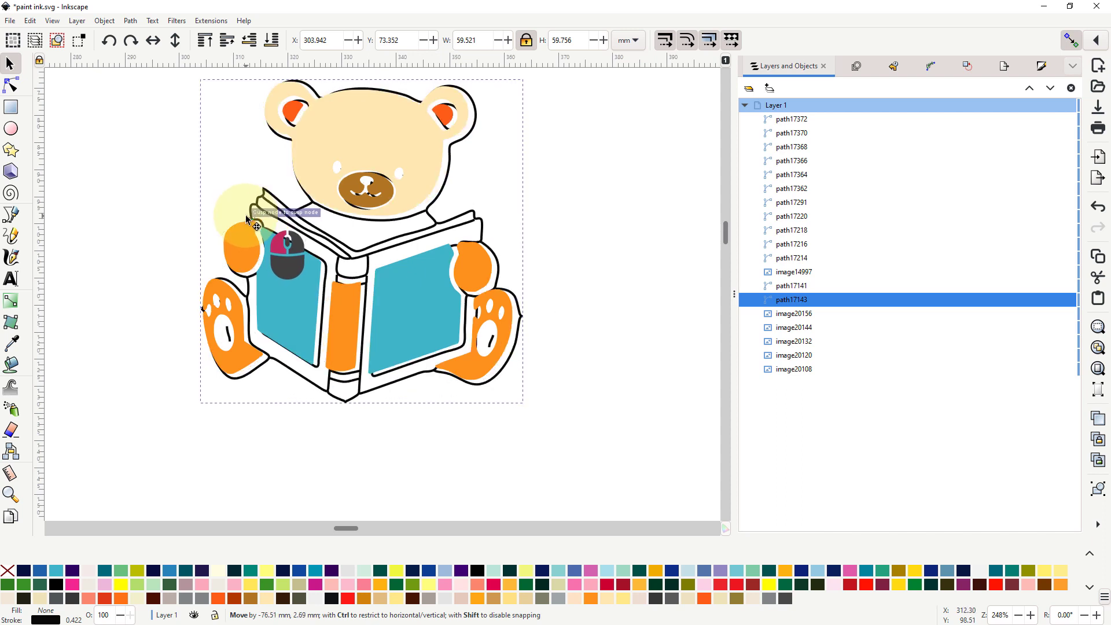
{"action": "left_click_drag", "start_coordinate": [246, 219], "coordinate": [246, 219]}
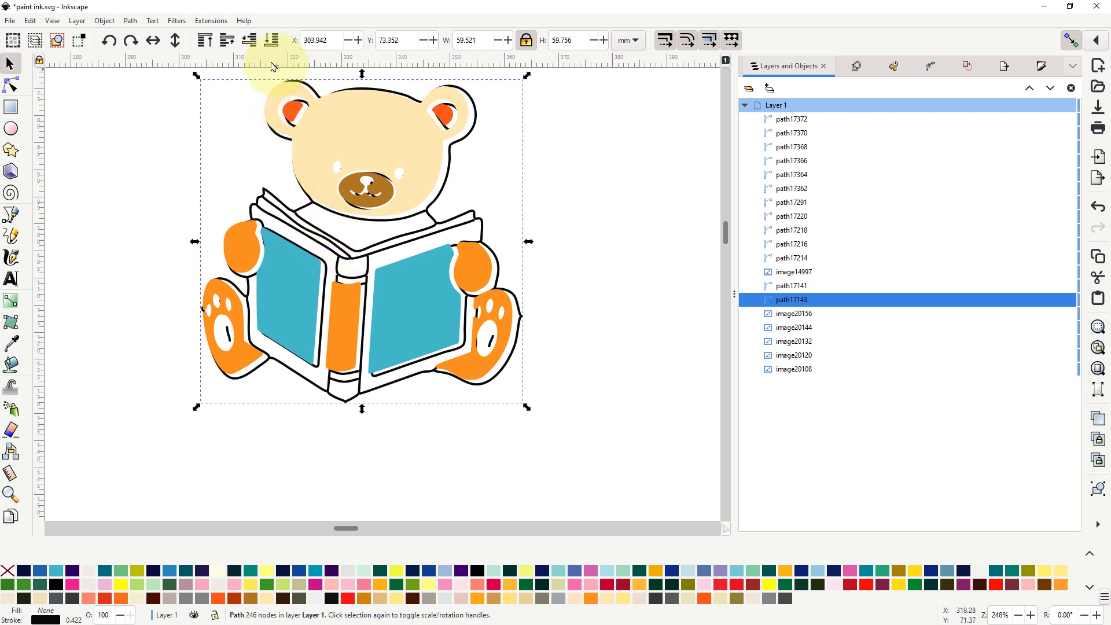
{"action": "left_click", "coordinate": [207, 43]}
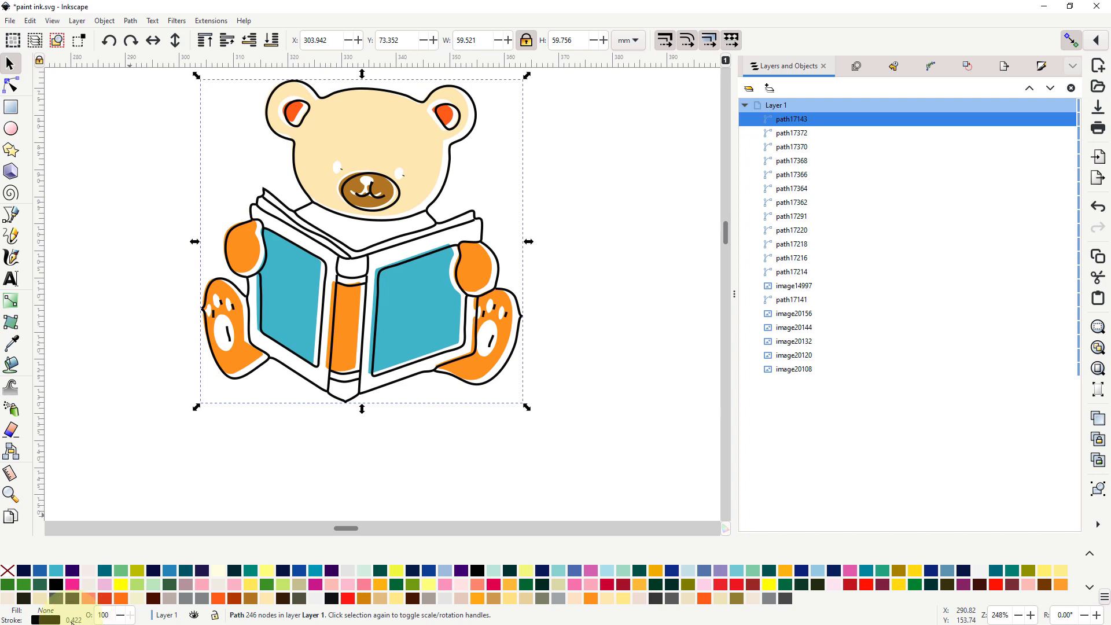
Step: Thicken the centerline tracing's stroke to a width of 1.38 and convert it to satin columns with Ink/Stitch's Convert Line to Satin
{"action": "left_click_drag", "start_coordinate": [71, 621], "coordinate": [76, 621]}
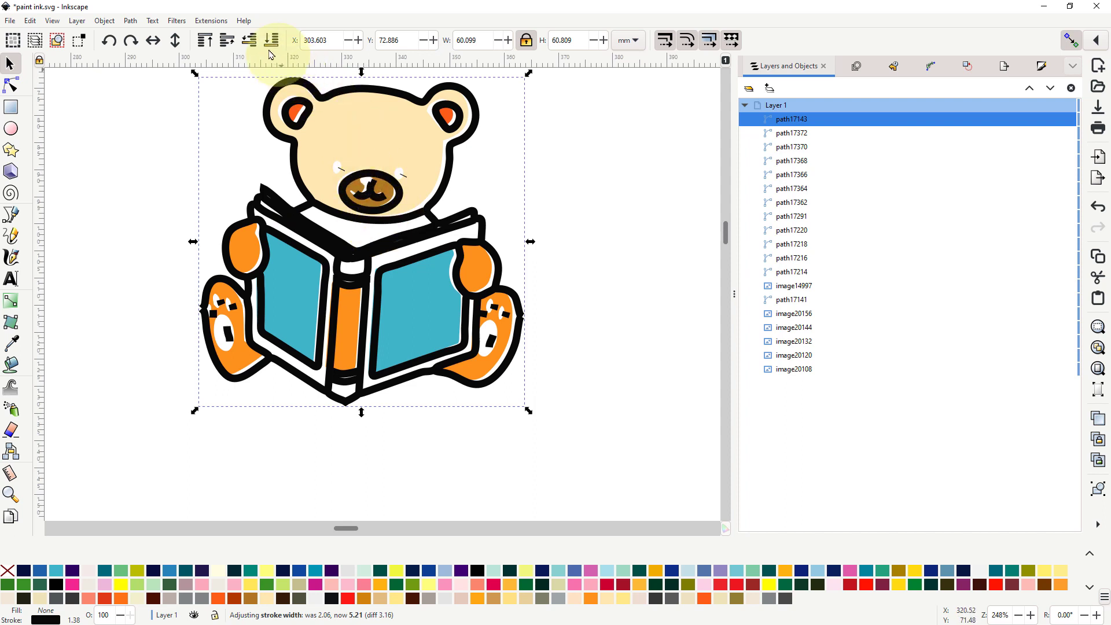
{"action": "left_click", "coordinate": [211, 23]}
{"action": "mouse_move", "coordinate": [270, 170]}
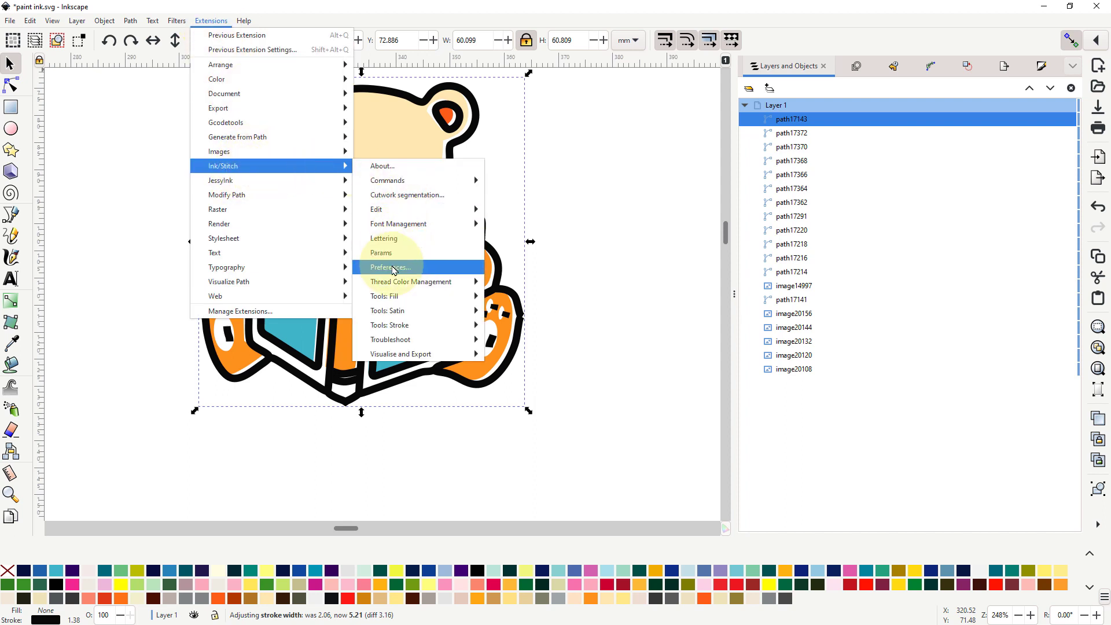
{"action": "mouse_move", "coordinate": [405, 311]}
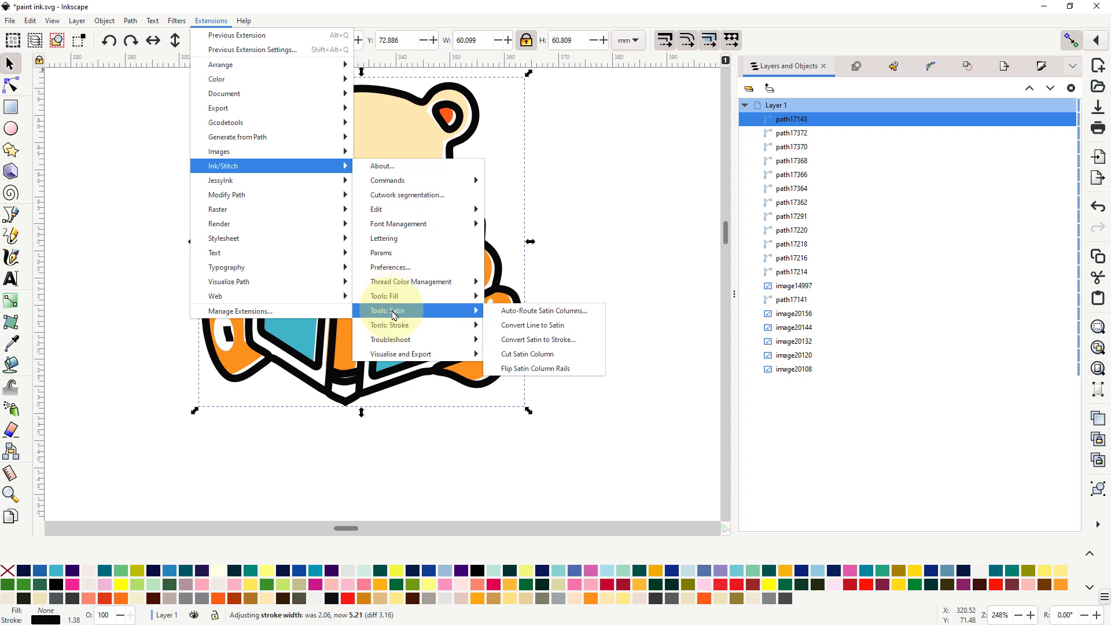
{"action": "left_click", "coordinate": [533, 326]}
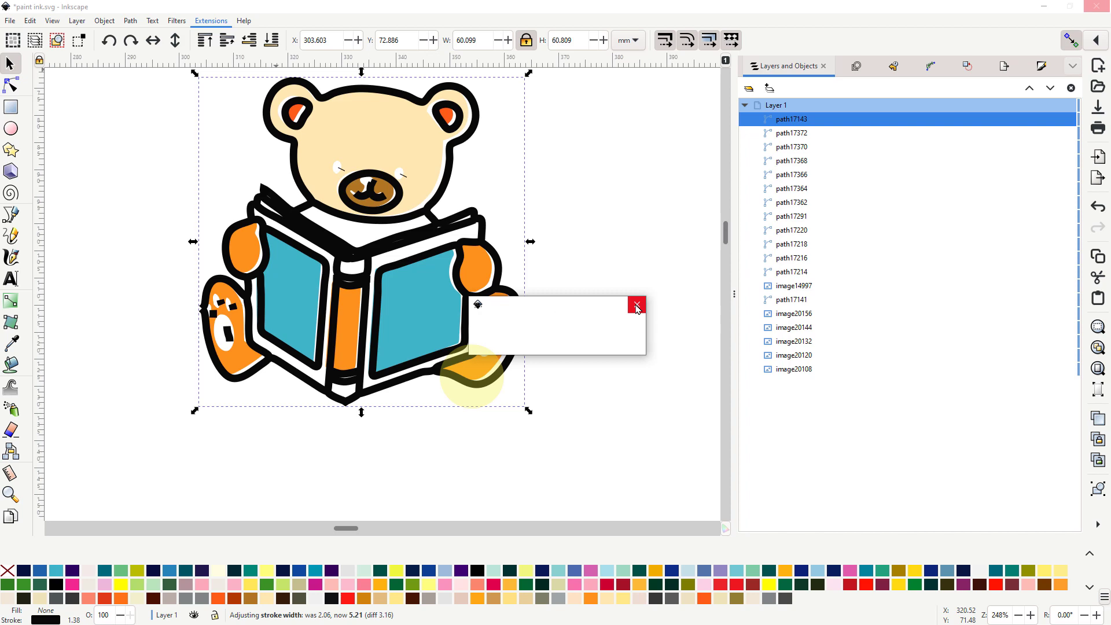
{"action": "left_click", "coordinate": [637, 305]}
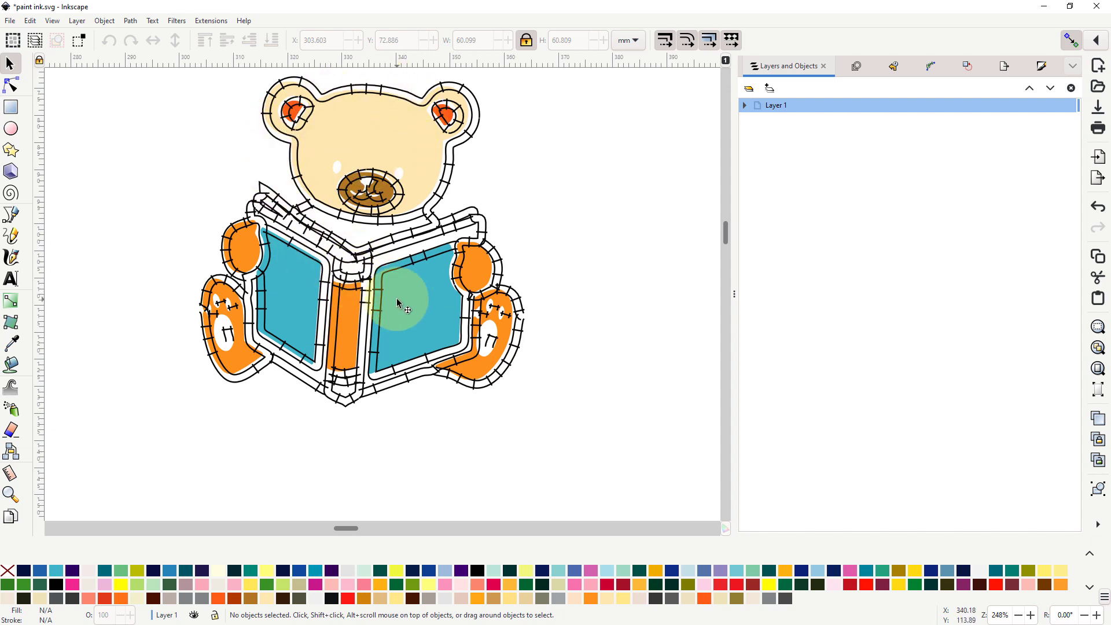
Step: Select all paths of the colored bear together with its satin outline and delete them
{"action": "scroll", "coordinate": [377, 348], "scroll_direction": "down", "scroll_amount": 2, "text": "ctrl"}
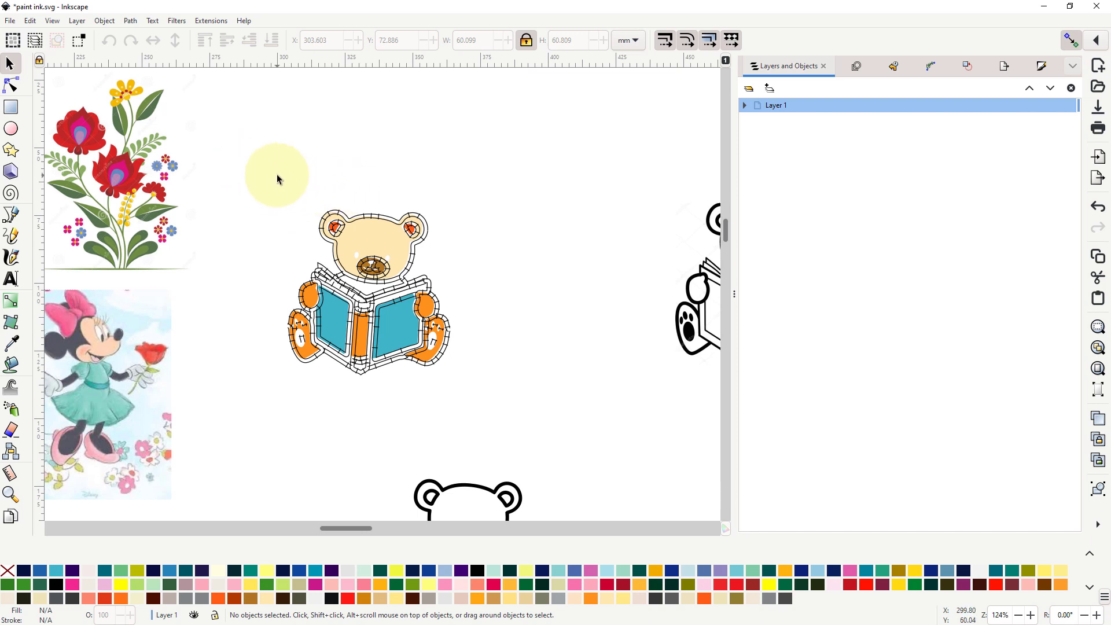
{"action": "left_click", "coordinate": [260, 175]}
{"action": "left_click_drag", "start_coordinate": [260, 173], "coordinate": [485, 418]}
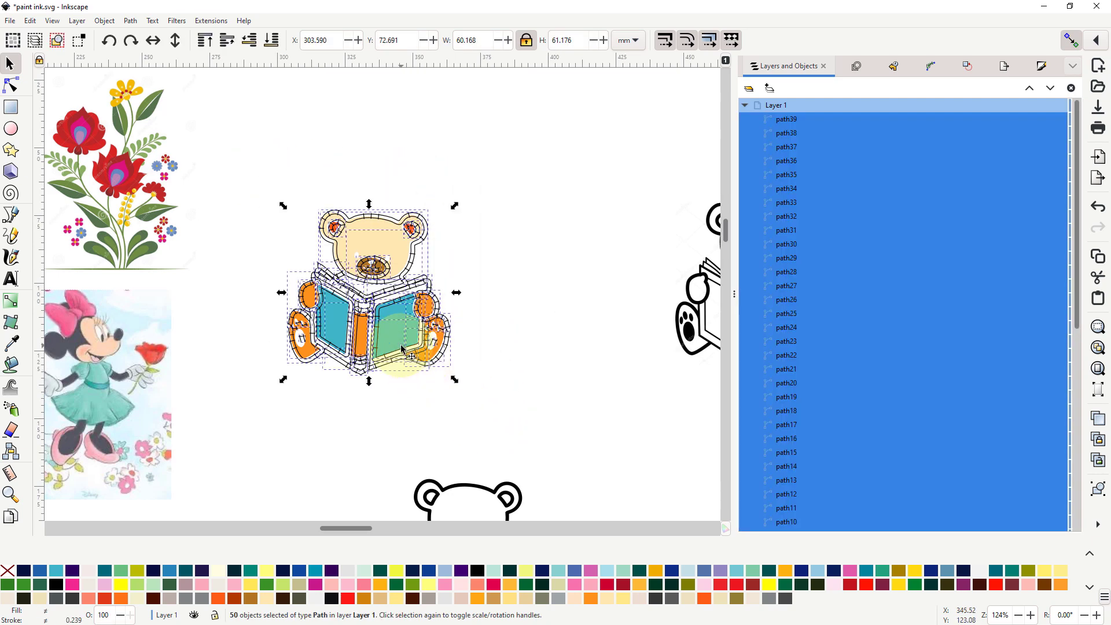
{"action": "right_click", "coordinate": [398, 333]}
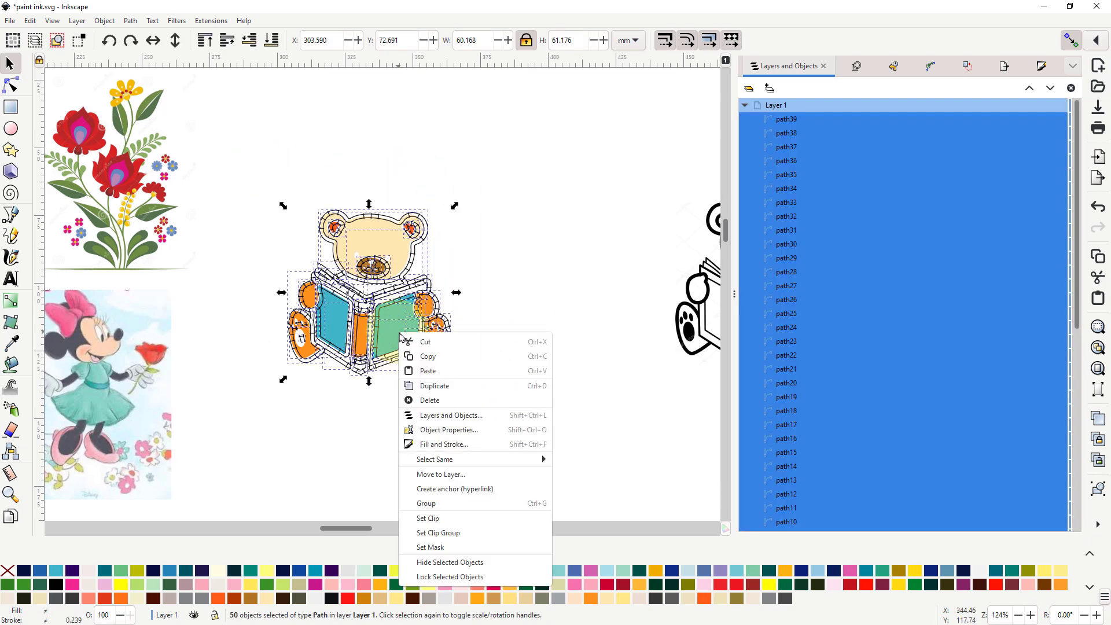
{"action": "left_click", "coordinate": [423, 400]}
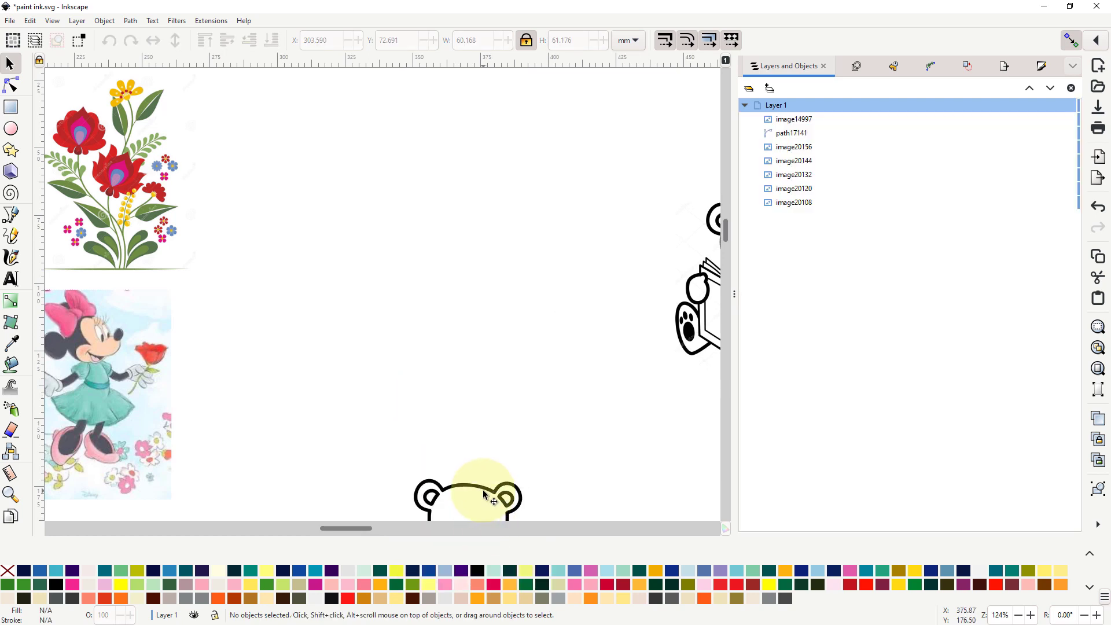
Step: Delete the thick black bear outline tracing that was set aside below the colored bear
{"action": "left_click", "coordinate": [466, 490]}
{"action": "right_click", "coordinate": [465, 487]}
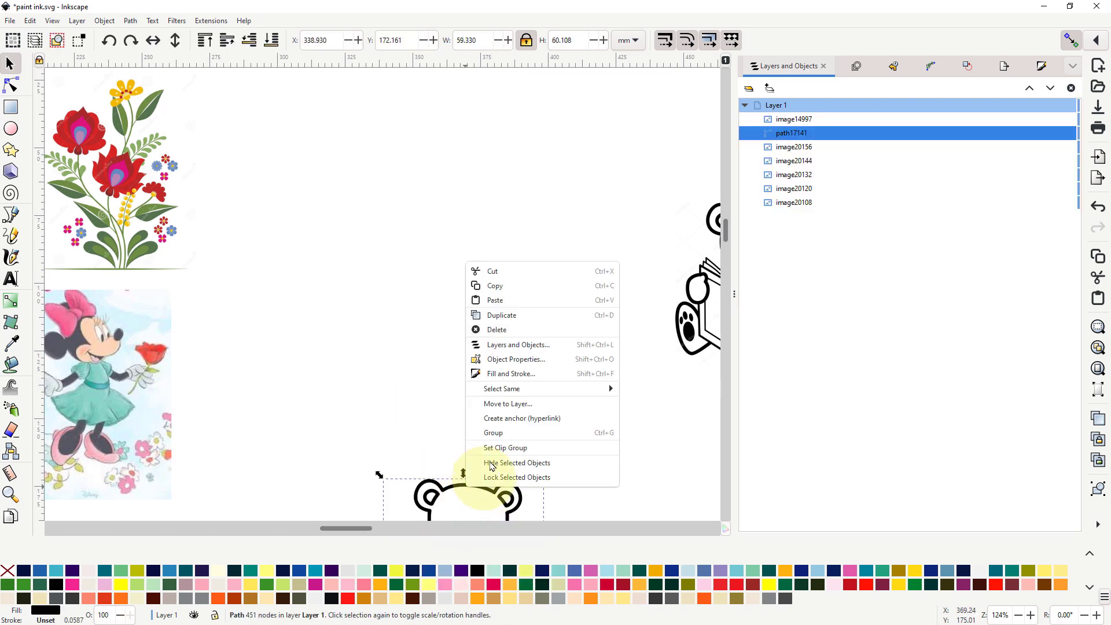
{"action": "left_click", "coordinate": [497, 332]}
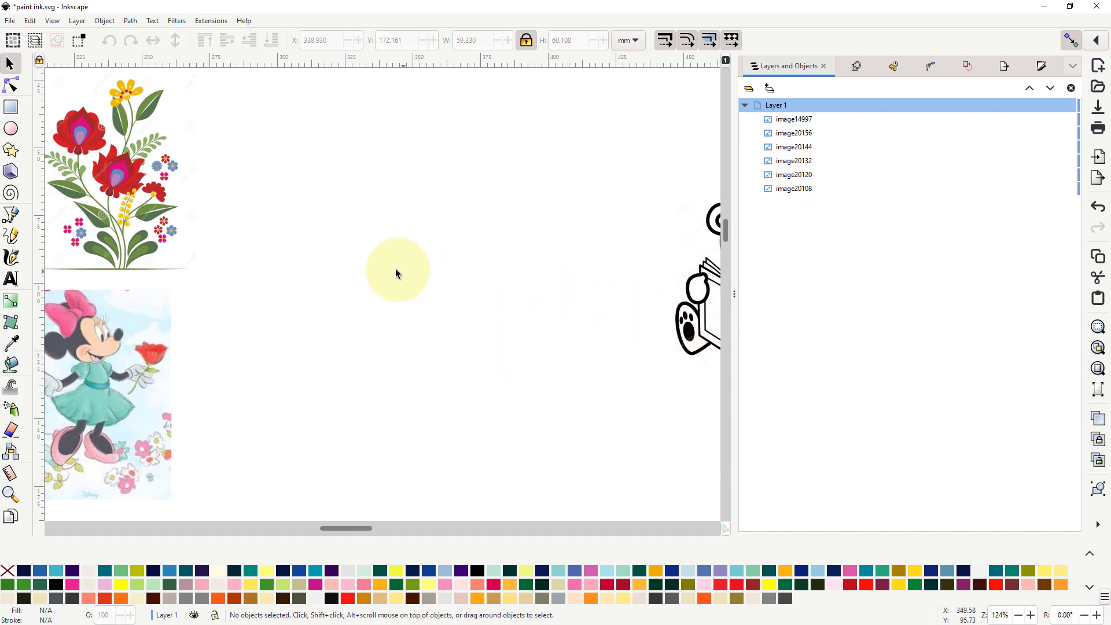
Step: Move the floral corner image into the empty area at X 384.817, Y 102.220 mm, and the bear bitmap above the Mickey image
{"action": "left_click_drag", "start_coordinate": [437, 255], "coordinate": [708, 320]}
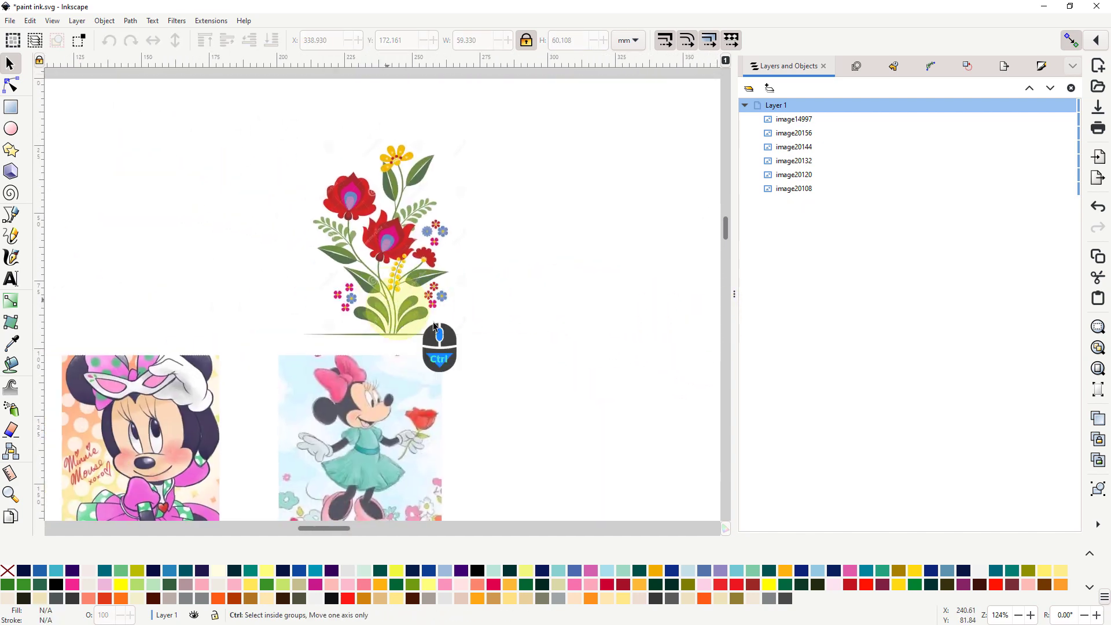
{"action": "scroll", "coordinate": [446, 324], "scroll_direction": "down", "scroll_amount": 2}
{"action": "left_click_drag", "start_coordinate": [177, 295], "coordinate": [626, 429]}
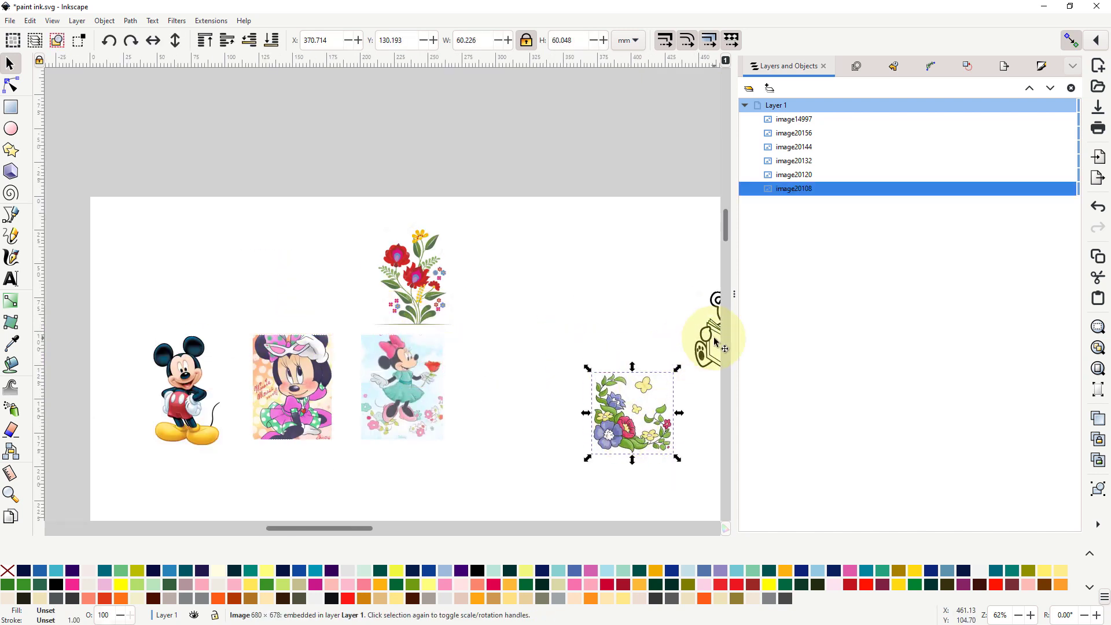
{"action": "left_click_drag", "start_coordinate": [698, 348], "coordinate": [162, 270]}
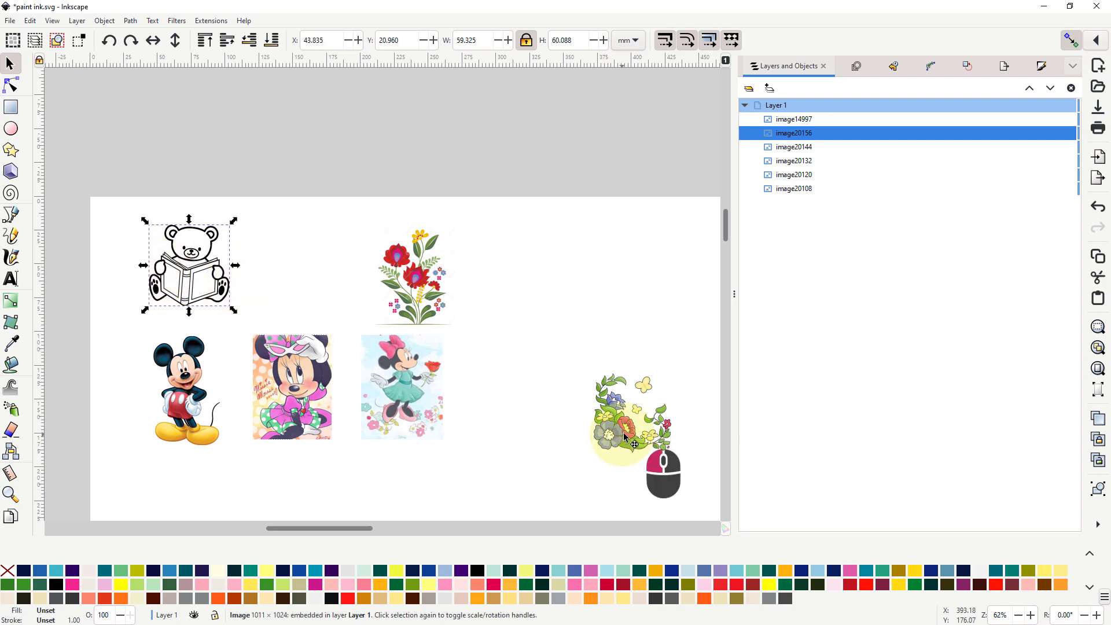
{"action": "left_click_drag", "start_coordinate": [635, 454], "coordinate": [655, 416]}
Step: Set up a multicolor Trace Bitmap of the floral corner image using Colors detection, with stacking turned off
{"action": "scroll", "coordinate": [434, 400], "scroll_direction": "up", "scroll_amount": 5, "text": "ctrl"}
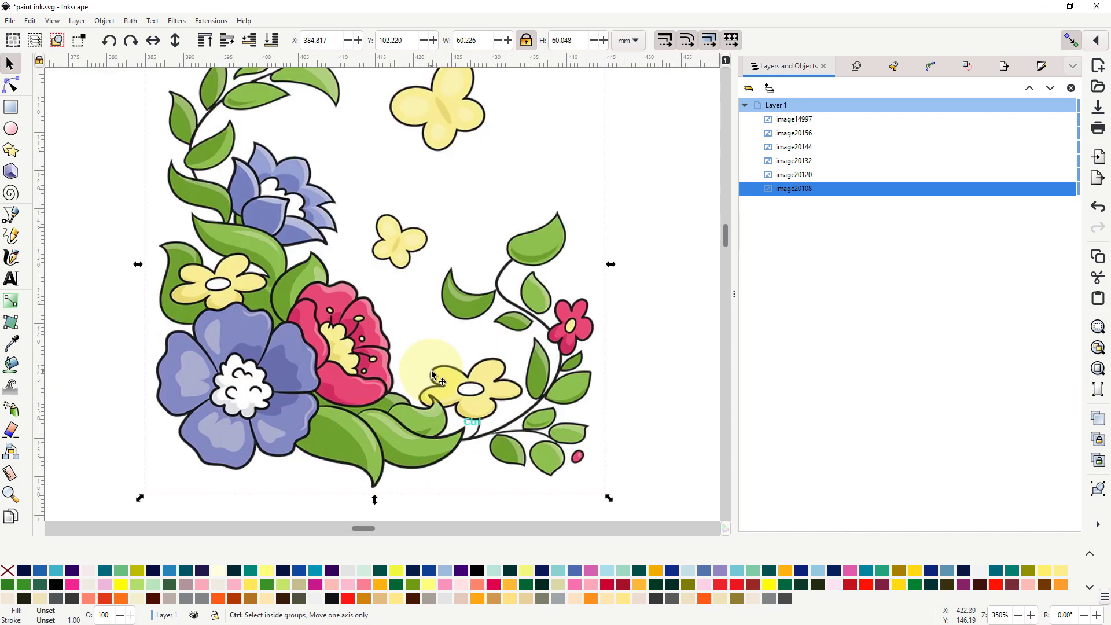
{"action": "scroll", "coordinate": [432, 369], "scroll_direction": "down", "scroll_amount": 1, "text": "ctrl"}
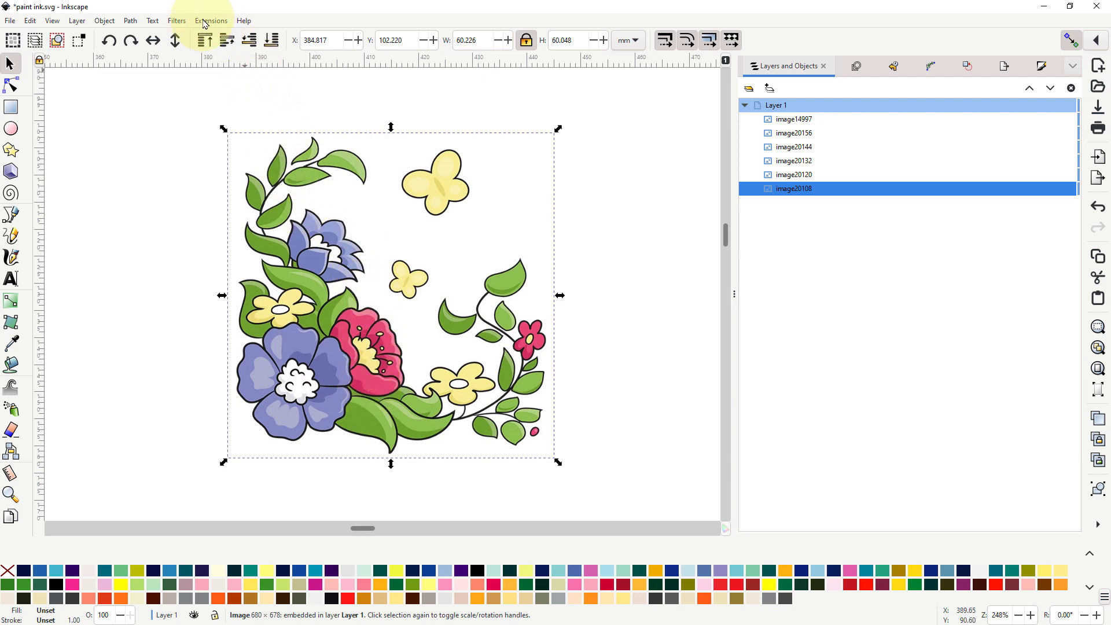
{"action": "left_click", "coordinate": [129, 23]}
{"action": "left_click", "coordinate": [159, 65]}
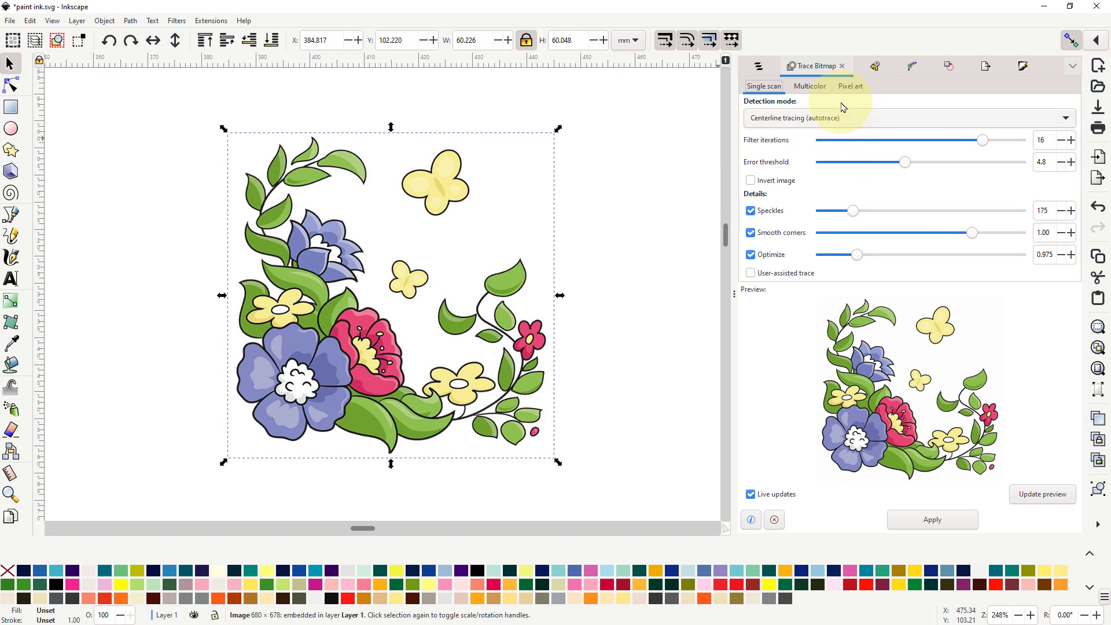
{"action": "left_click", "coordinate": [815, 87]}
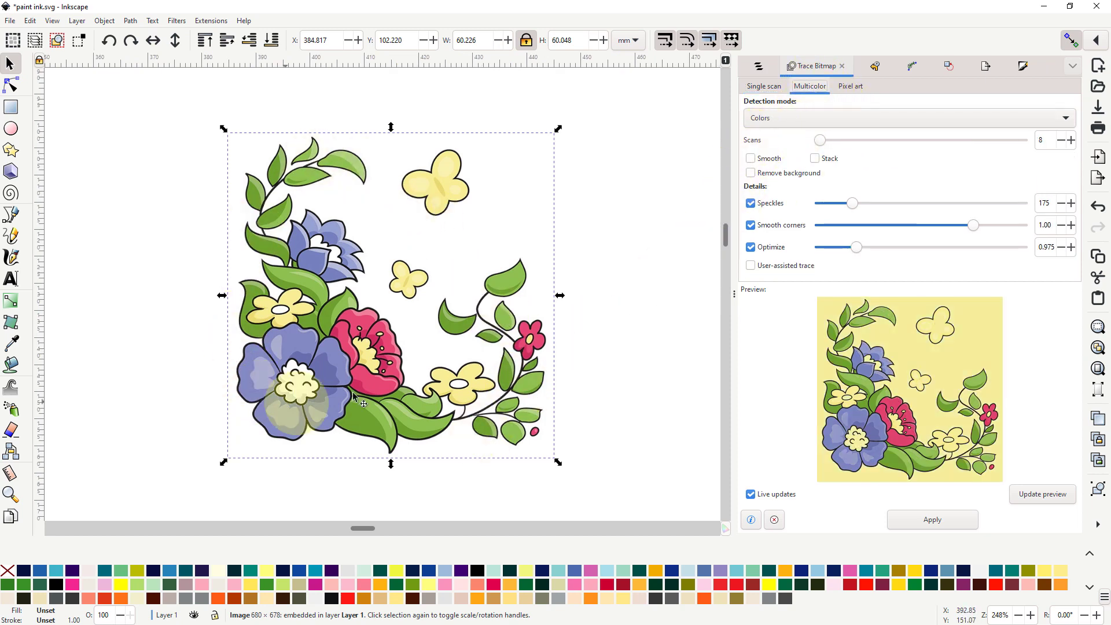
{"action": "left_click", "coordinate": [817, 163]}
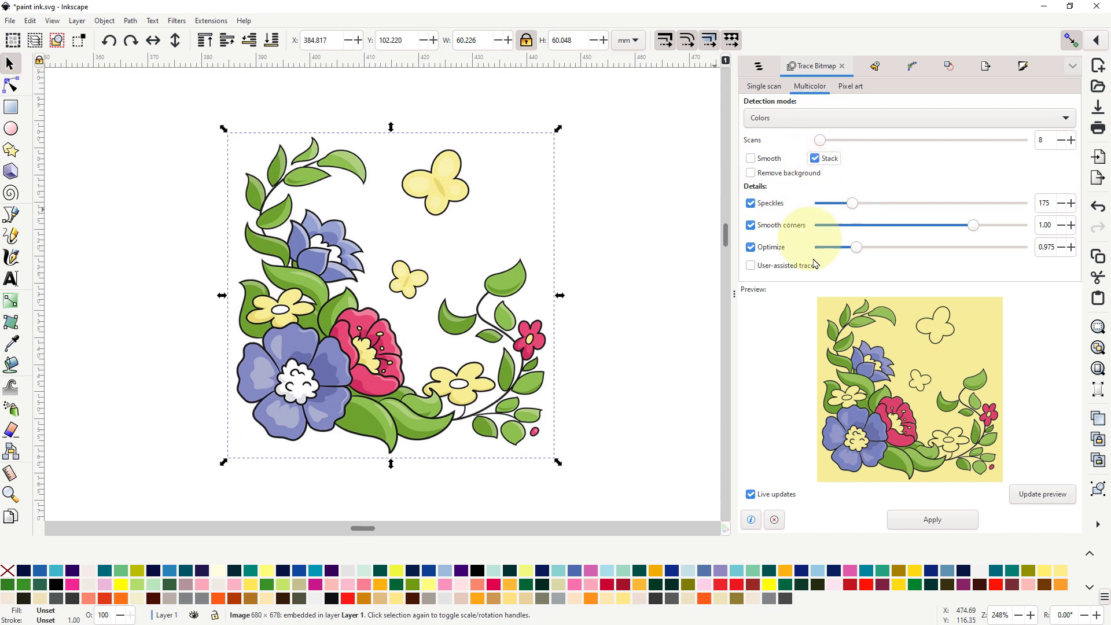
{"action": "left_click", "coordinate": [815, 158]}
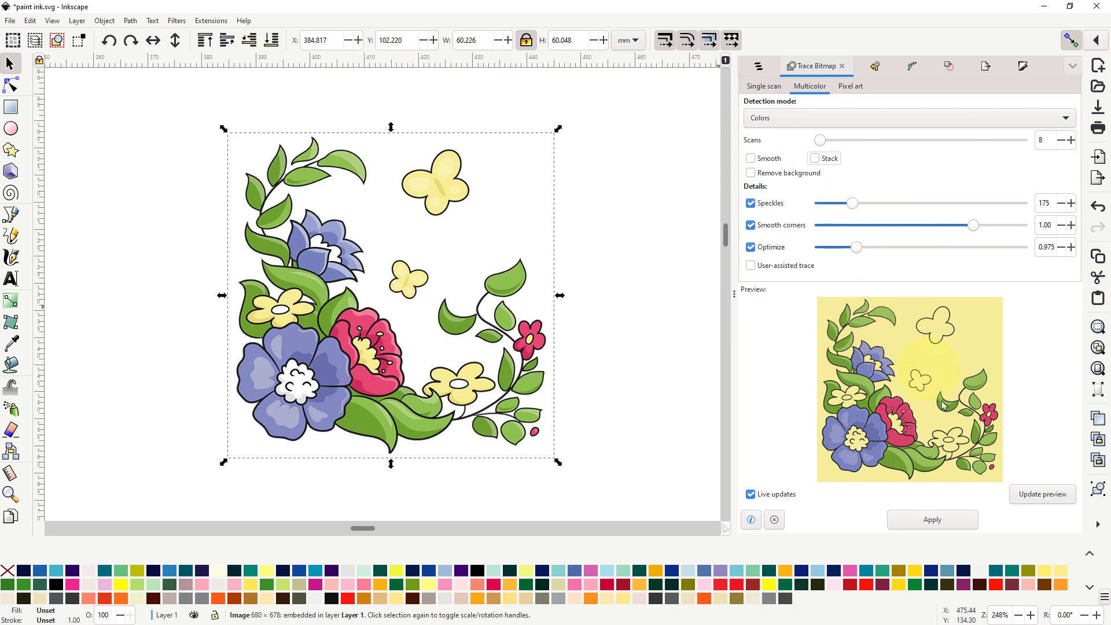
Step: Set the number of scans to 11 and apply the multicolor trace to the floral image
{"action": "left_click", "coordinate": [944, 526]}
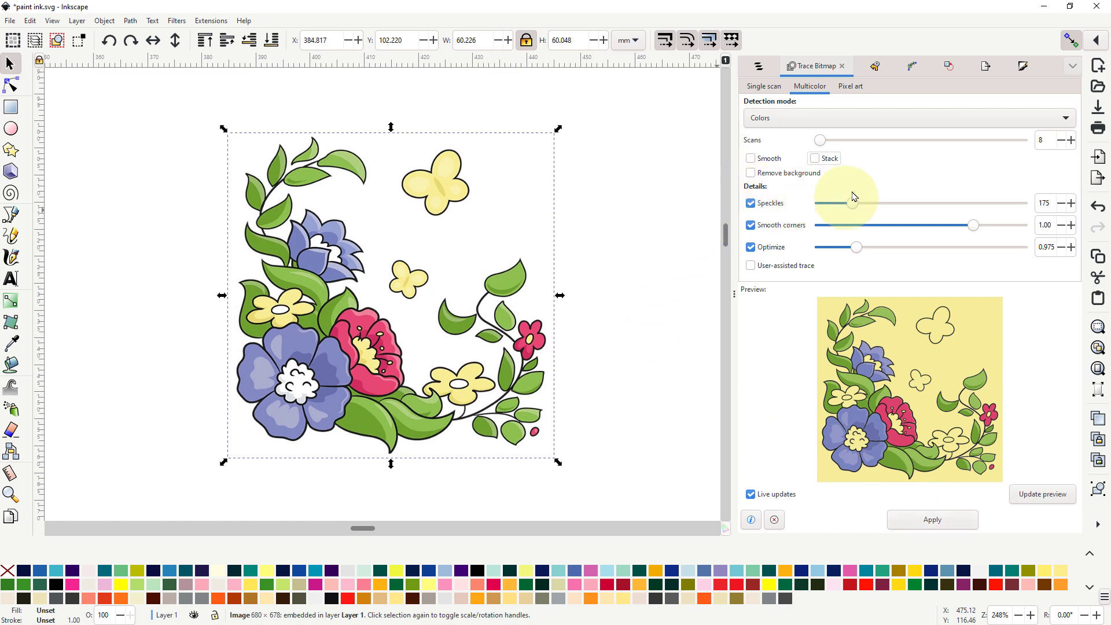
{"action": "left_click", "coordinate": [1072, 142]}
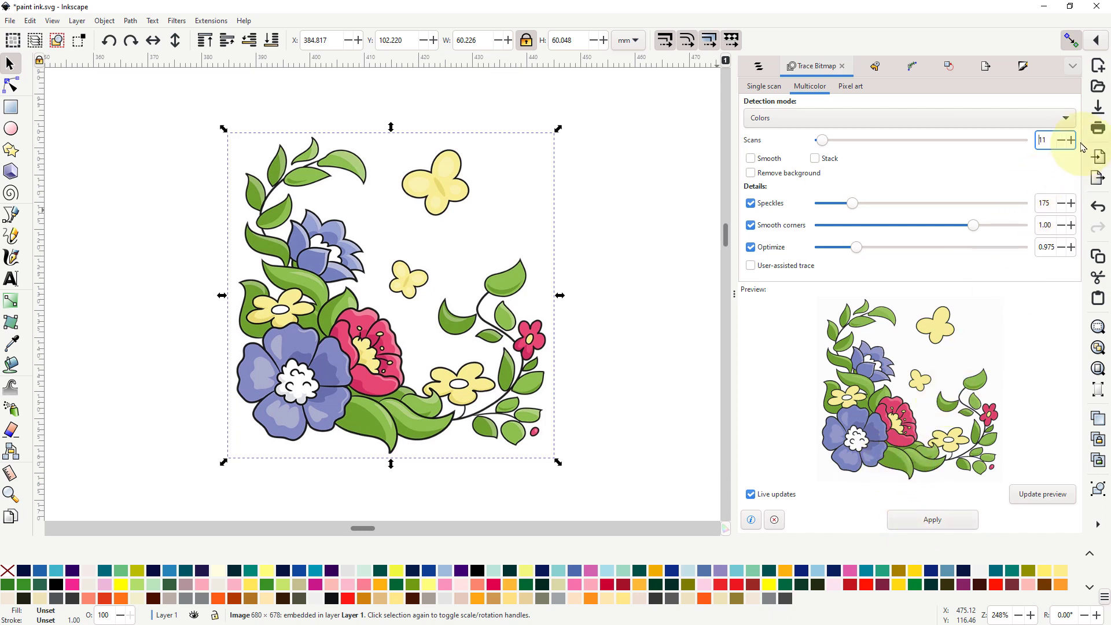
{"action": "left_click", "coordinate": [933, 523]}
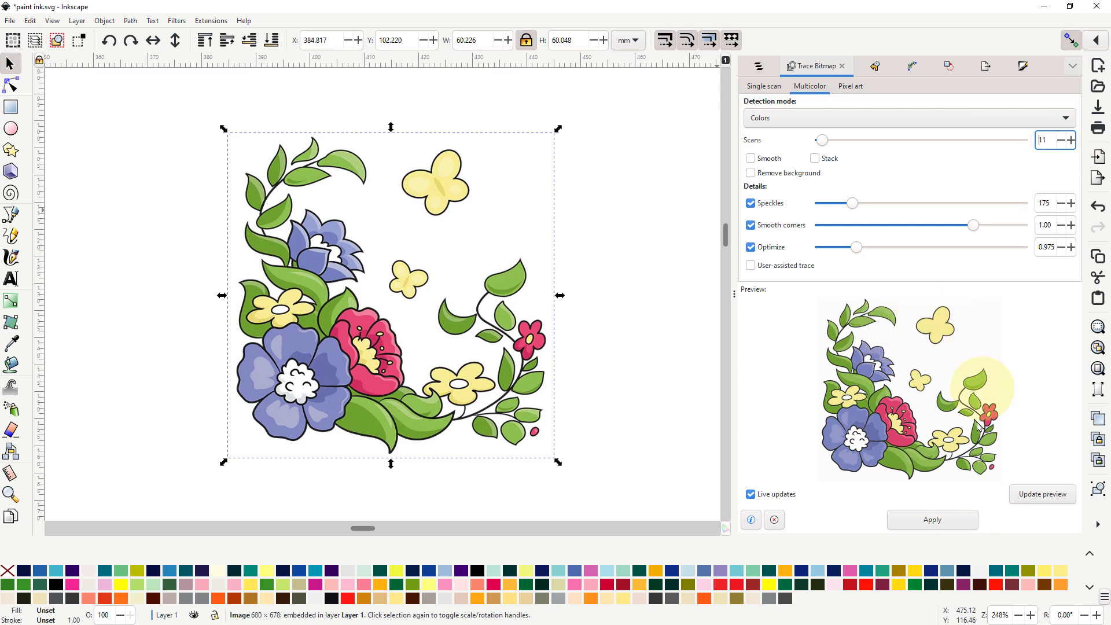
{"action": "left_click", "coordinate": [944, 531]}
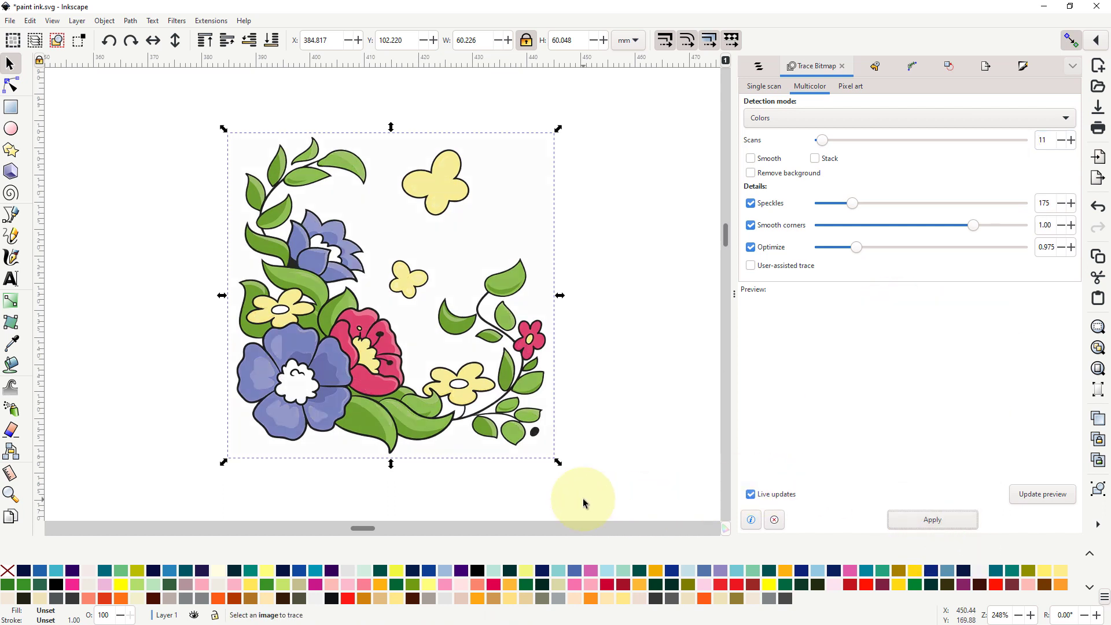
Step: Select the traced floral group, show the Layers and Objects list, and hide the original bitmap image20108 beneath it
{"action": "left_click_drag", "start_coordinate": [406, 309], "coordinate": [460, 302]}
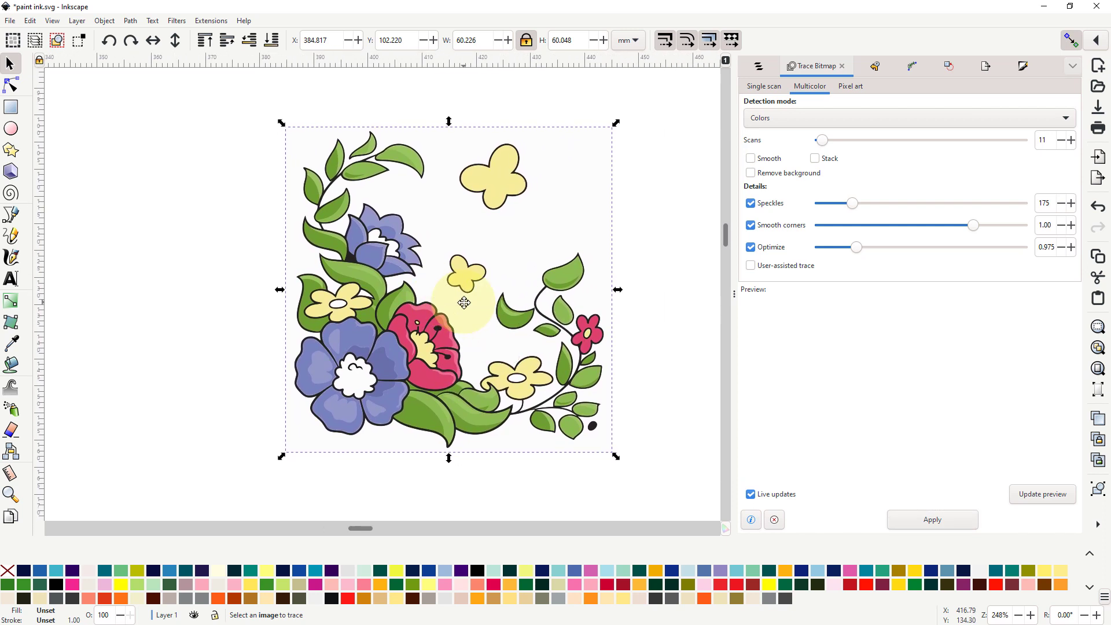
{"action": "left_click", "coordinate": [411, 346]}
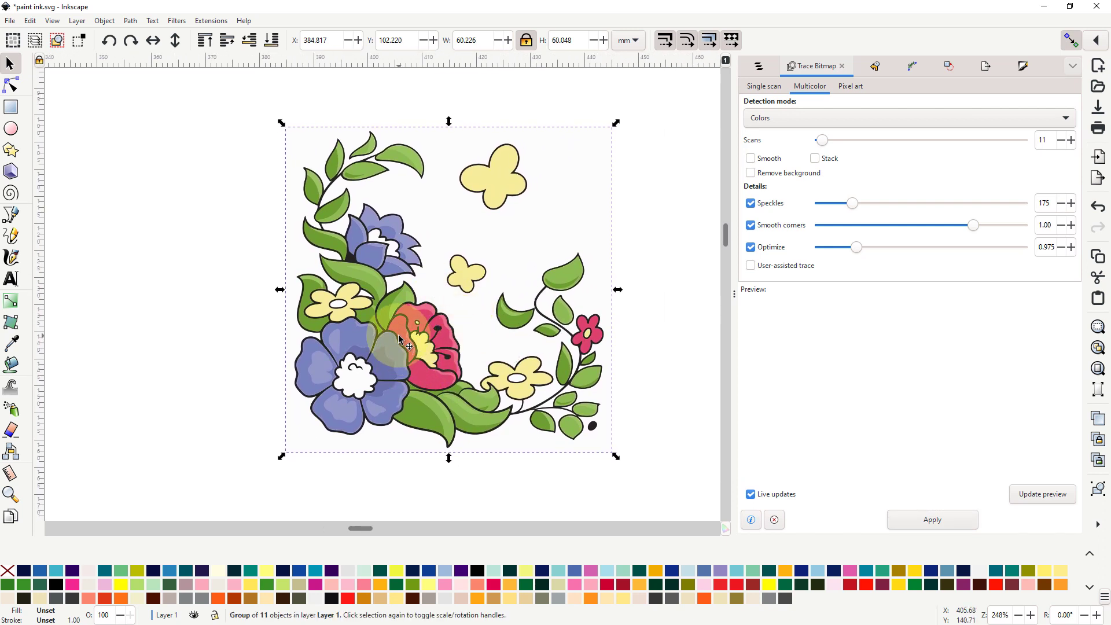
{"action": "left_click", "coordinate": [759, 66]}
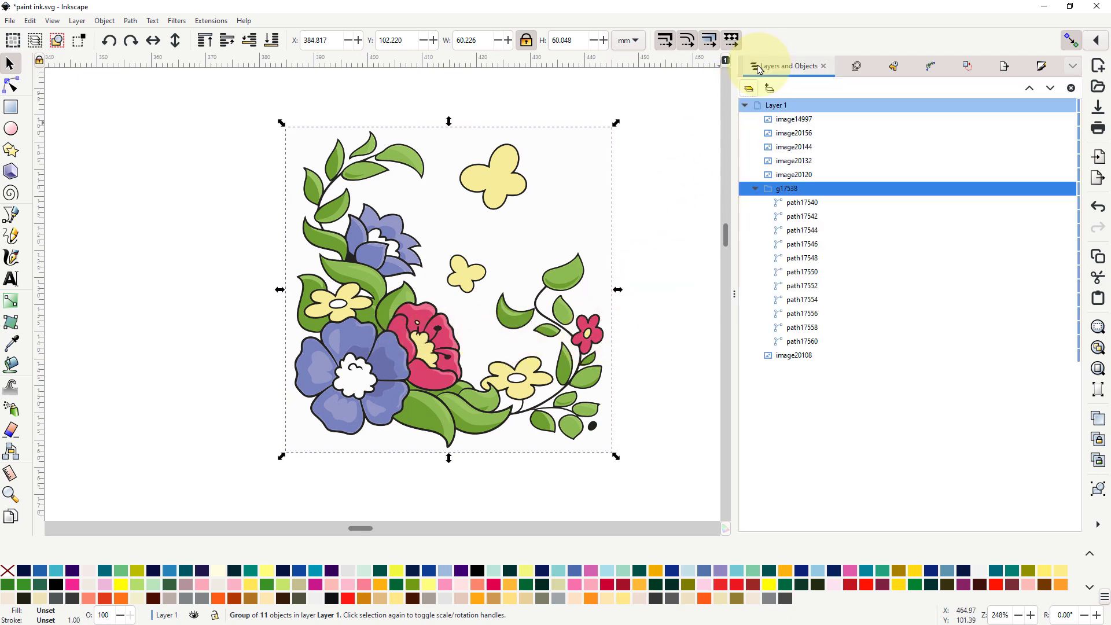
{"action": "left_click", "coordinate": [787, 360]}
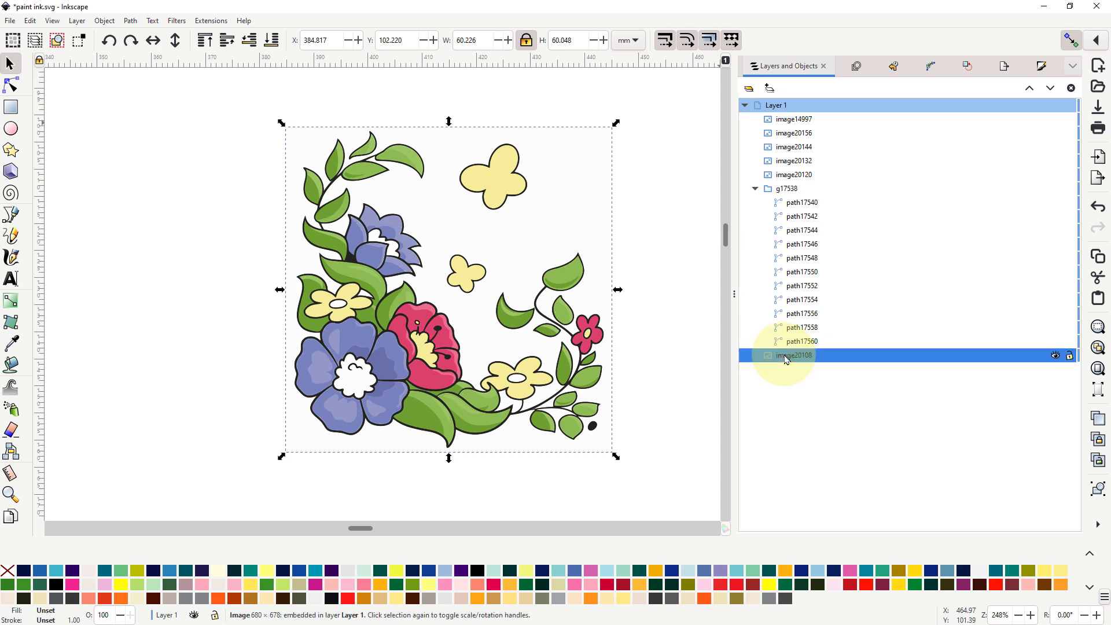
{"action": "left_click", "coordinate": [1055, 357]}
{"action": "left_click", "coordinate": [1057, 357]}
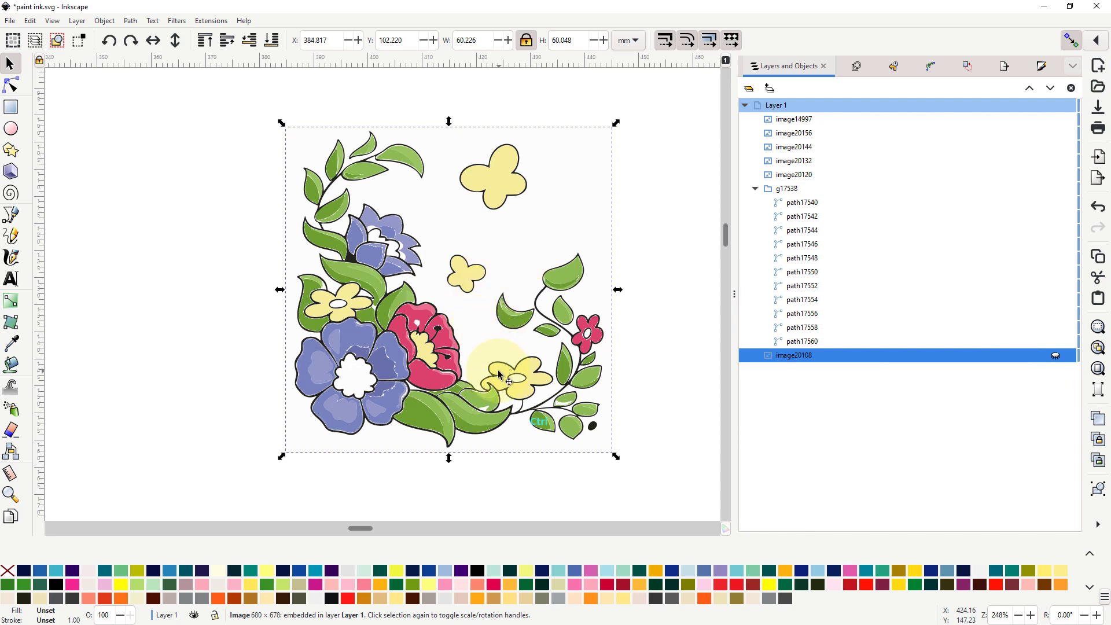
Step: Examine the traced leaves and purple flower up close, along the borders between their color areas and black outlines
{"action": "scroll", "coordinate": [499, 374], "scroll_direction": "up", "scroll_amount": 3, "text": "ctrl"}
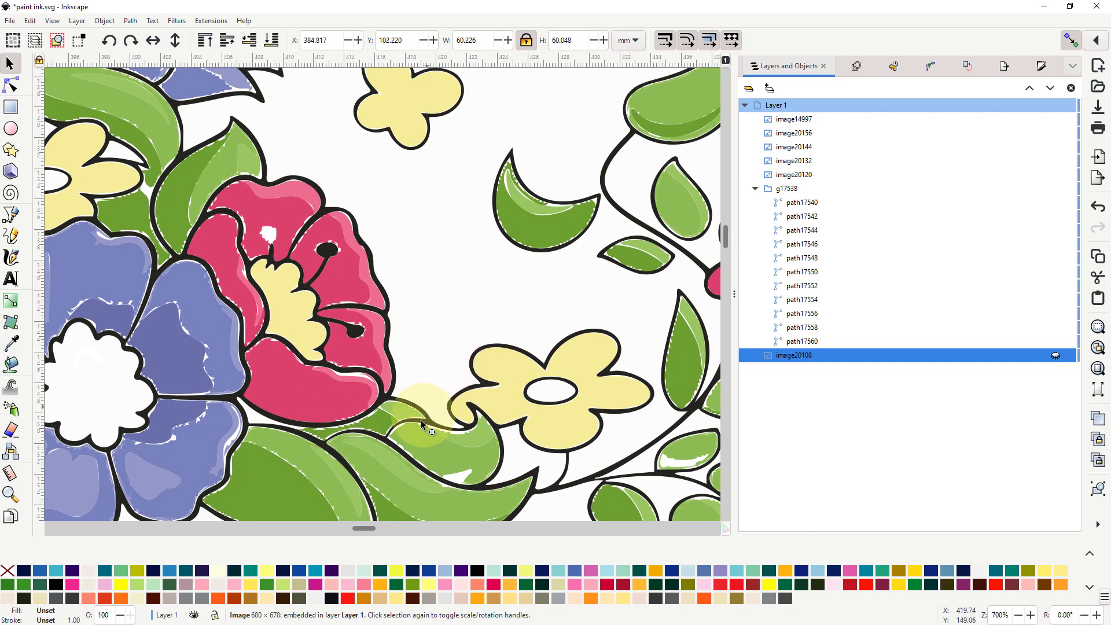
{"action": "left_click_drag", "start_coordinate": [342, 489], "coordinate": [397, 351]}
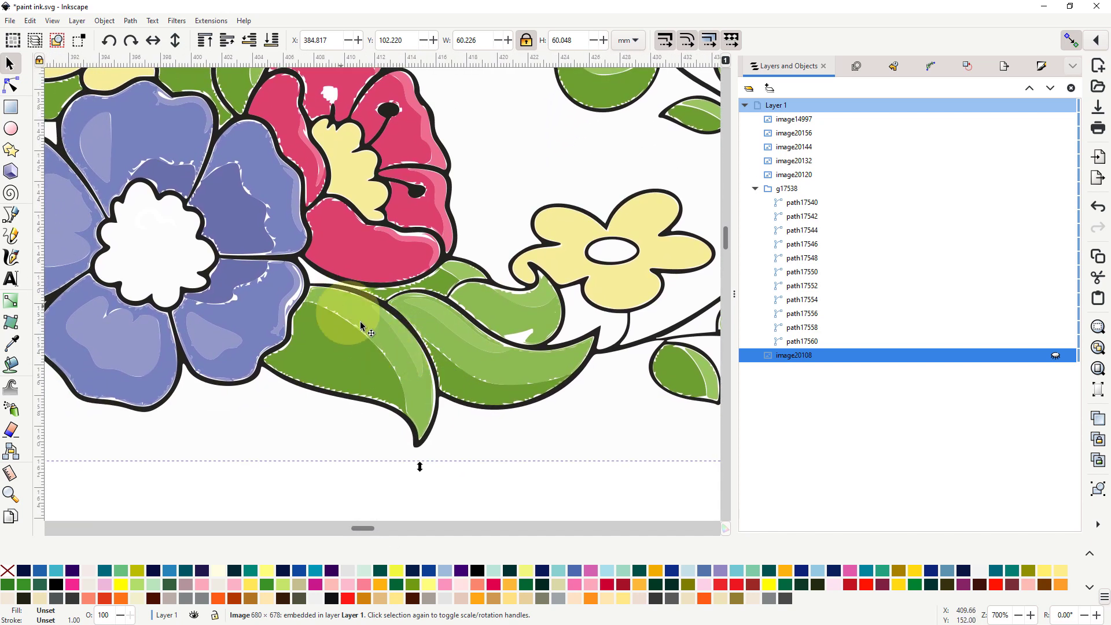
{"action": "scroll", "coordinate": [371, 399], "scroll_direction": "up", "scroll_amount": 7, "text": "ctrl"}
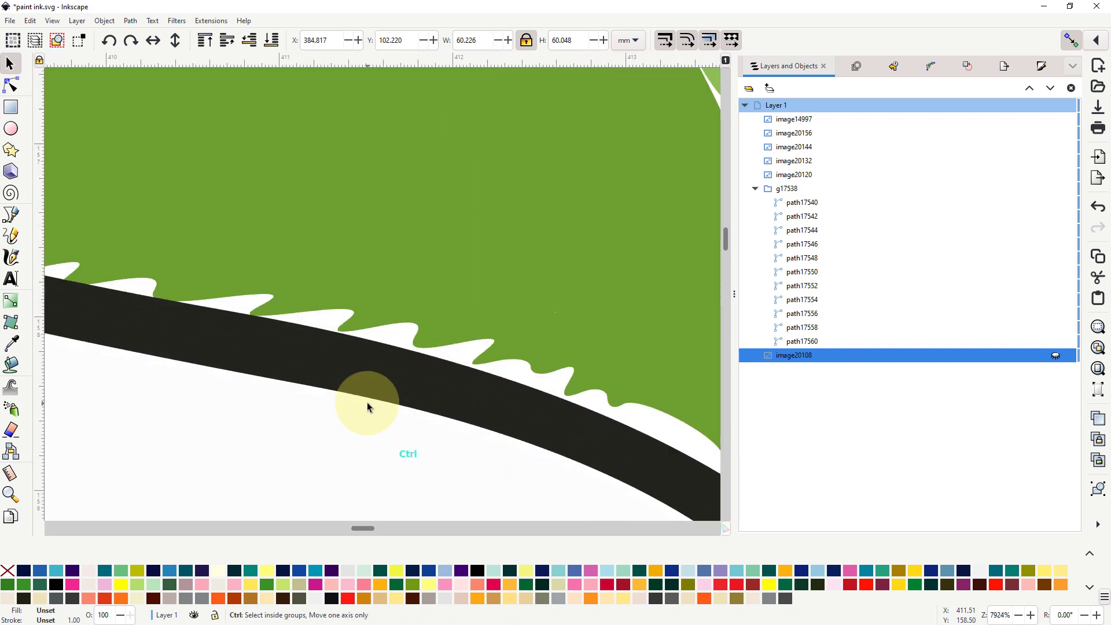
{"action": "left_click_drag", "start_coordinate": [548, 161], "coordinate": [303, 295]}
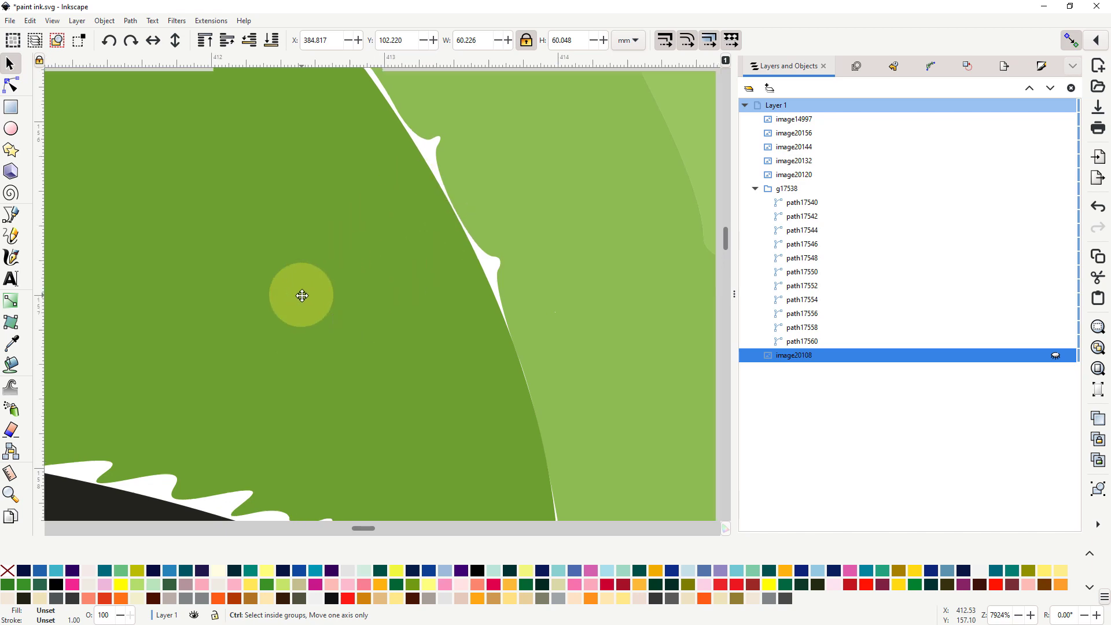
{"action": "left_click_drag", "start_coordinate": [366, 189], "coordinate": [329, 279]}
{"action": "scroll", "coordinate": [329, 279], "scroll_direction": "down", "scroll_amount": 1, "text": "ctrl"}
{"action": "scroll", "coordinate": [335, 296], "scroll_direction": "down", "scroll_amount": 4, "text": "ctrl"}
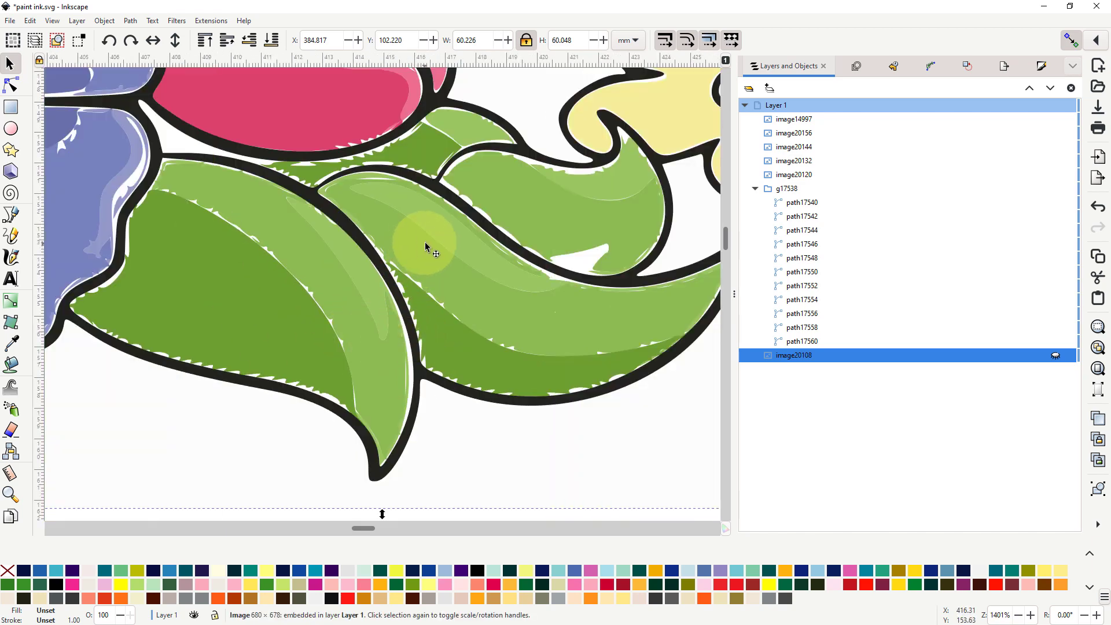
{"action": "left_click_drag", "start_coordinate": [430, 244], "coordinate": [483, 311]}
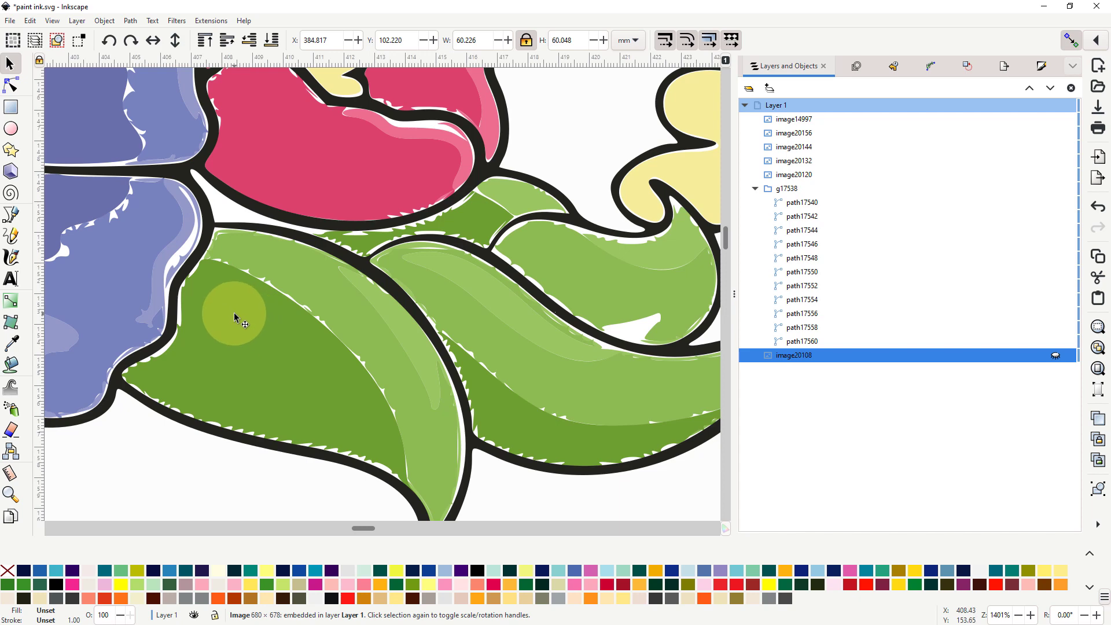
{"action": "left_click_drag", "start_coordinate": [230, 311], "coordinate": [453, 380]}
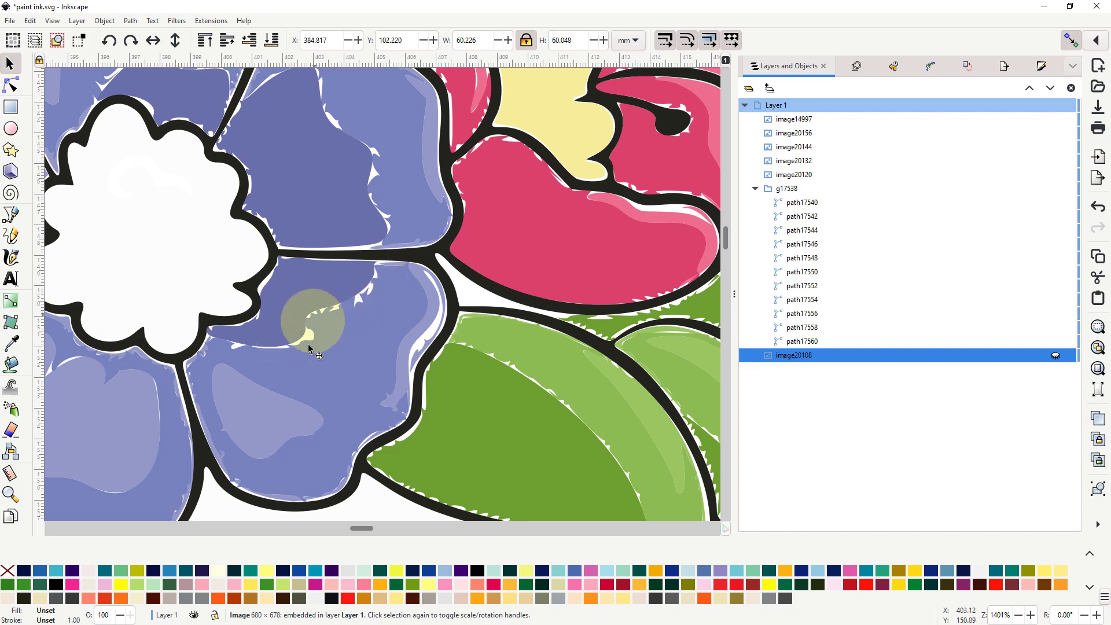
{"action": "scroll", "coordinate": [356, 373], "scroll_direction": "down", "scroll_amount": 6}
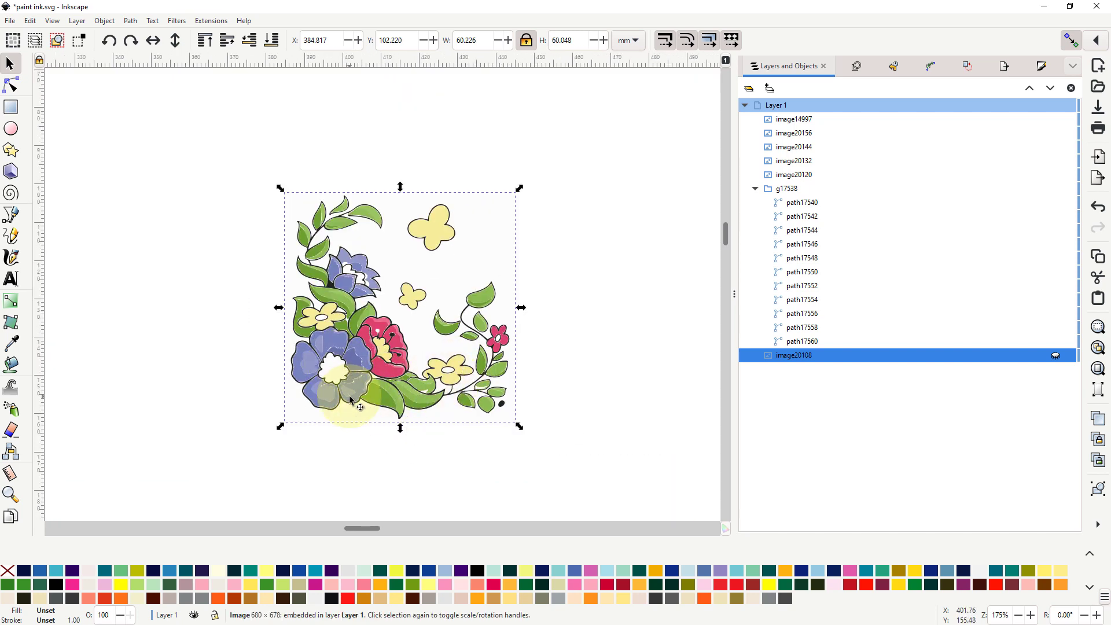
{"action": "scroll", "coordinate": [357, 382], "scroll_direction": "up", "scroll_amount": 8}
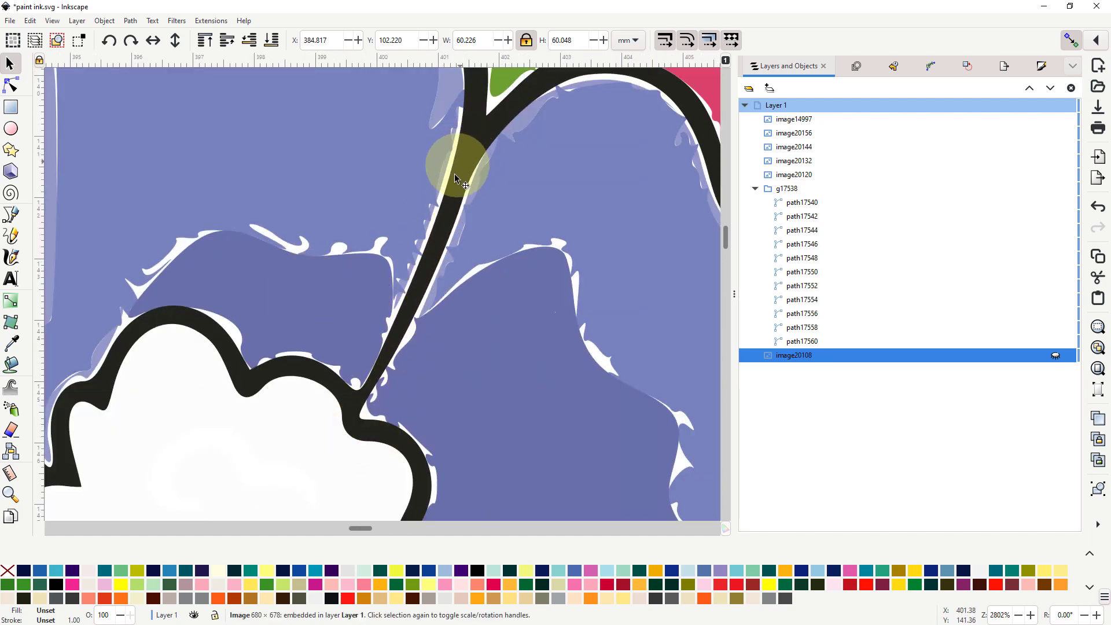
{"action": "scroll", "coordinate": [359, 405], "scroll_direction": "down", "scroll_amount": 6}
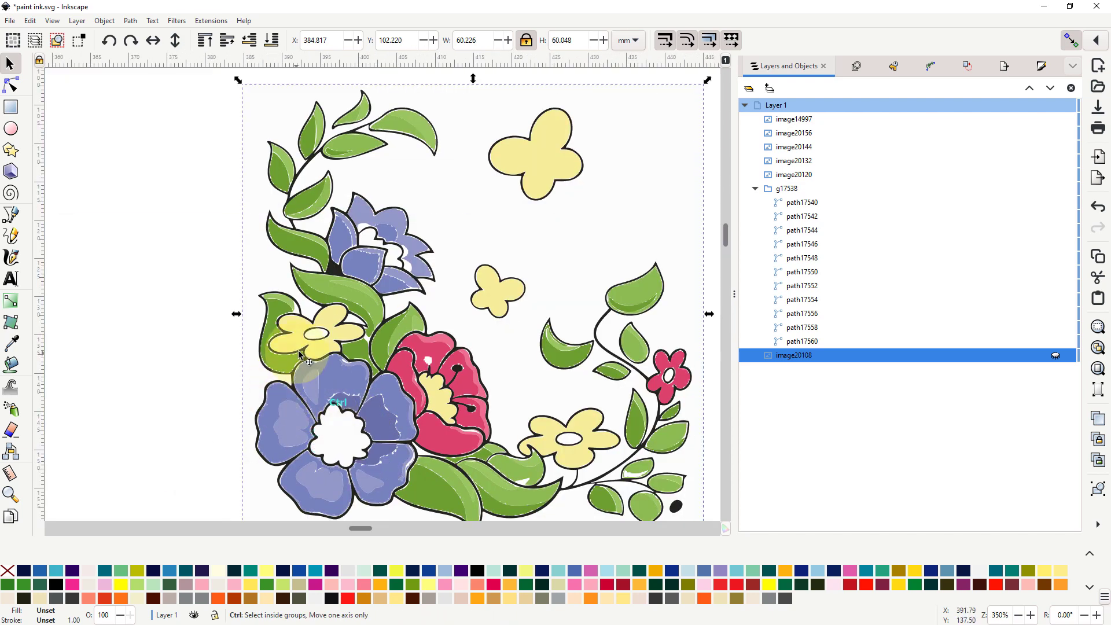
{"action": "scroll", "coordinate": [392, 385], "scroll_direction": "down", "scroll_amount": 2}
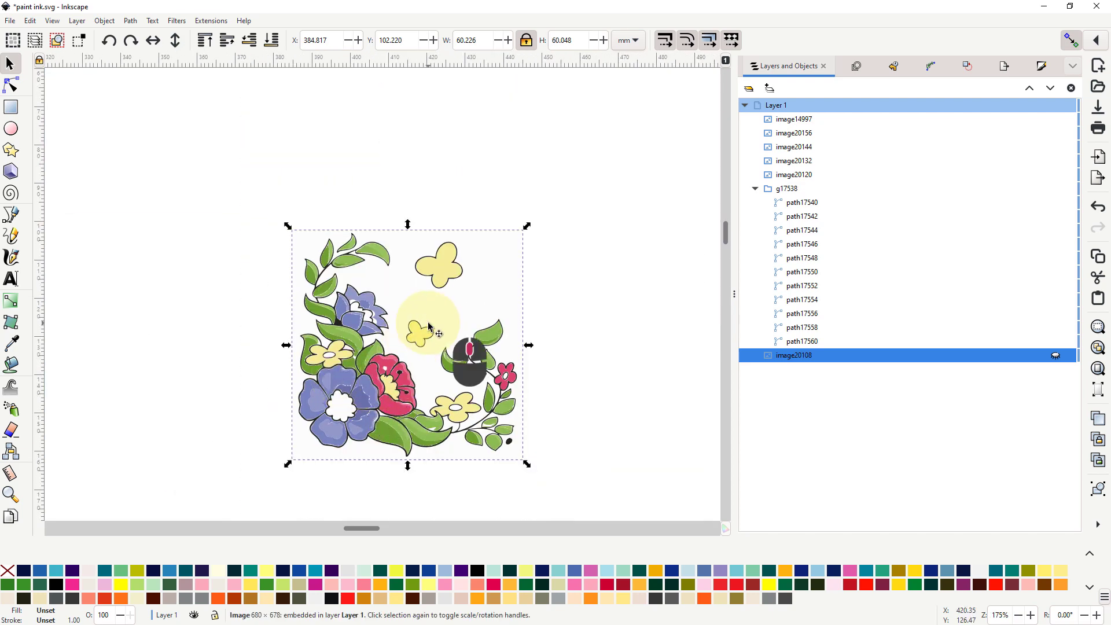
Step: Ungroup the traced floral group g17538 into its separate color paths and clear the selection
{"action": "scroll", "coordinate": [460, 335], "scroll_direction": "down", "scroll_amount": 3}
{"action": "scroll", "coordinate": [403, 254], "scroll_direction": "up", "scroll_amount": 2}
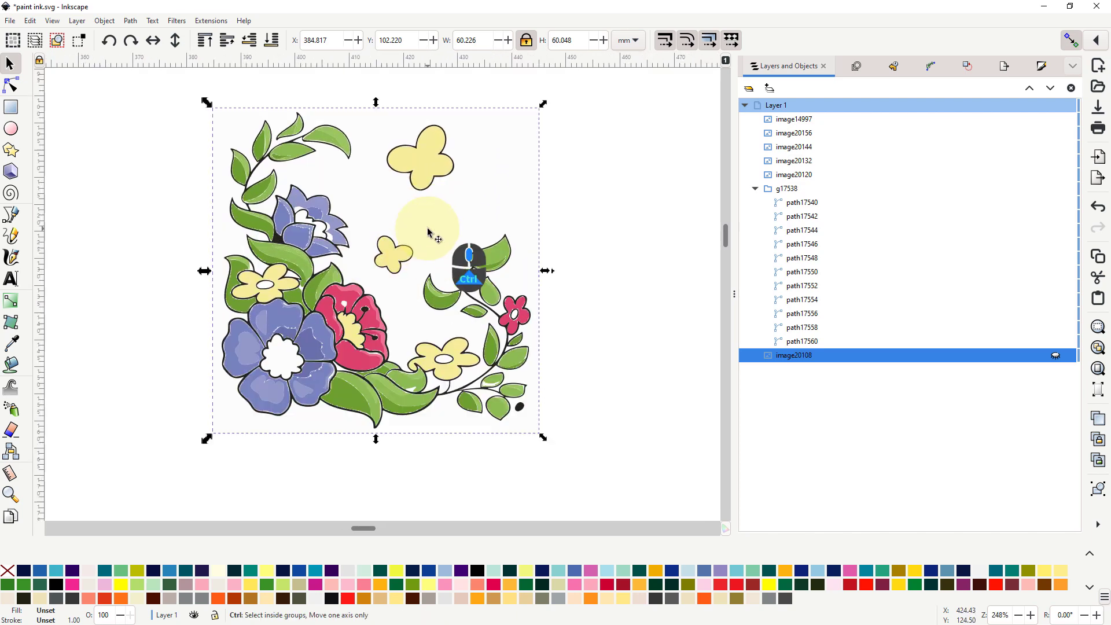
{"action": "left_click_drag", "start_coordinate": [499, 177], "coordinate": [464, 141]}
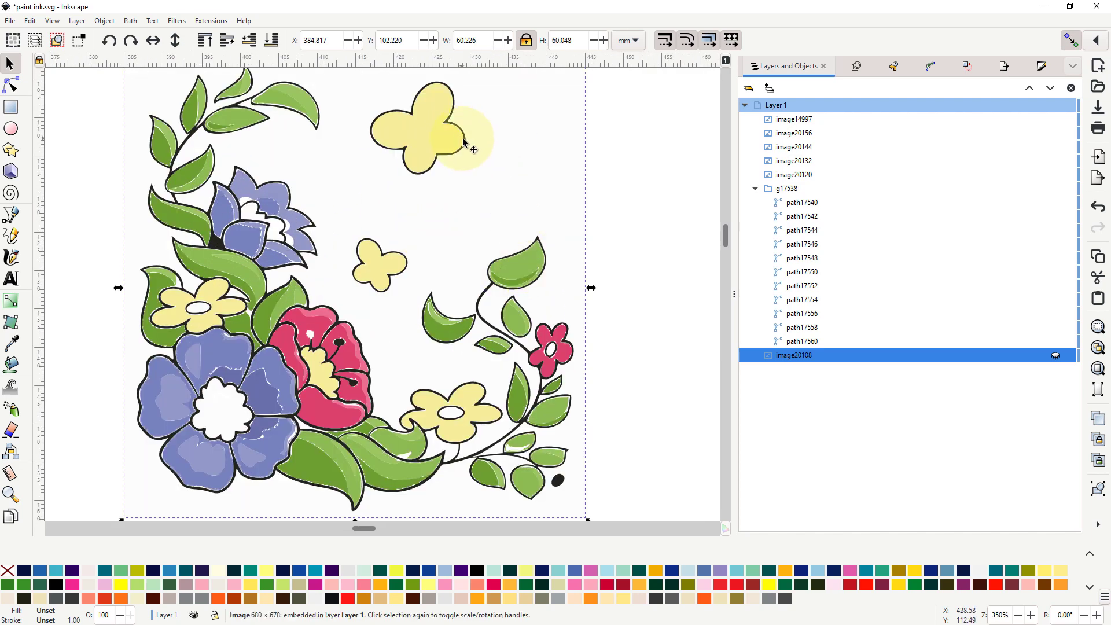
{"action": "left_click", "coordinate": [466, 142]}
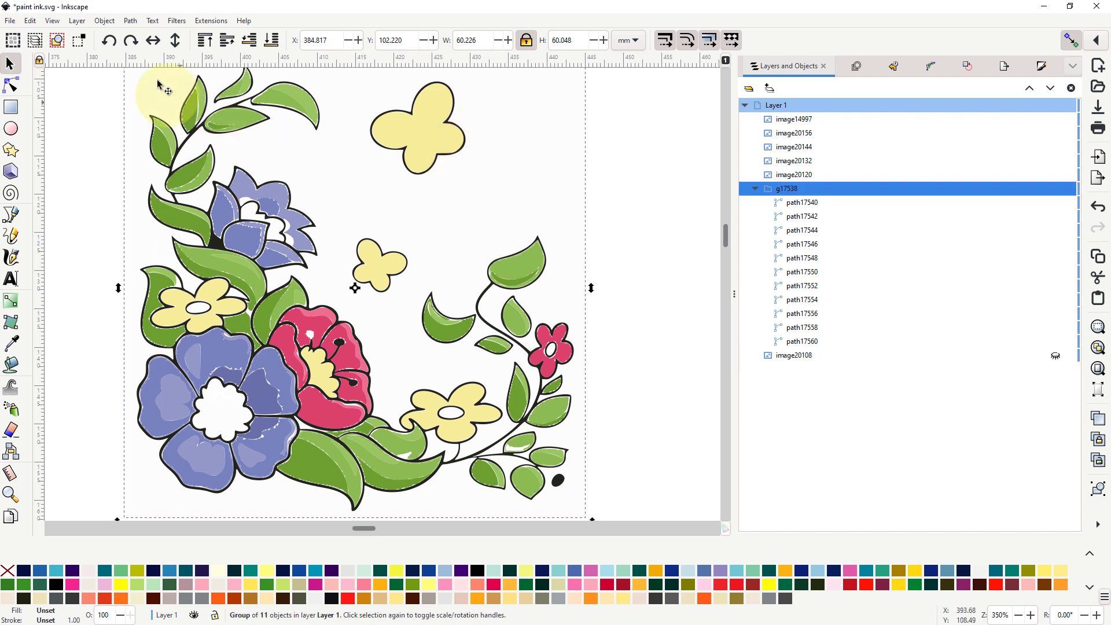
{"action": "left_click", "coordinate": [103, 21]}
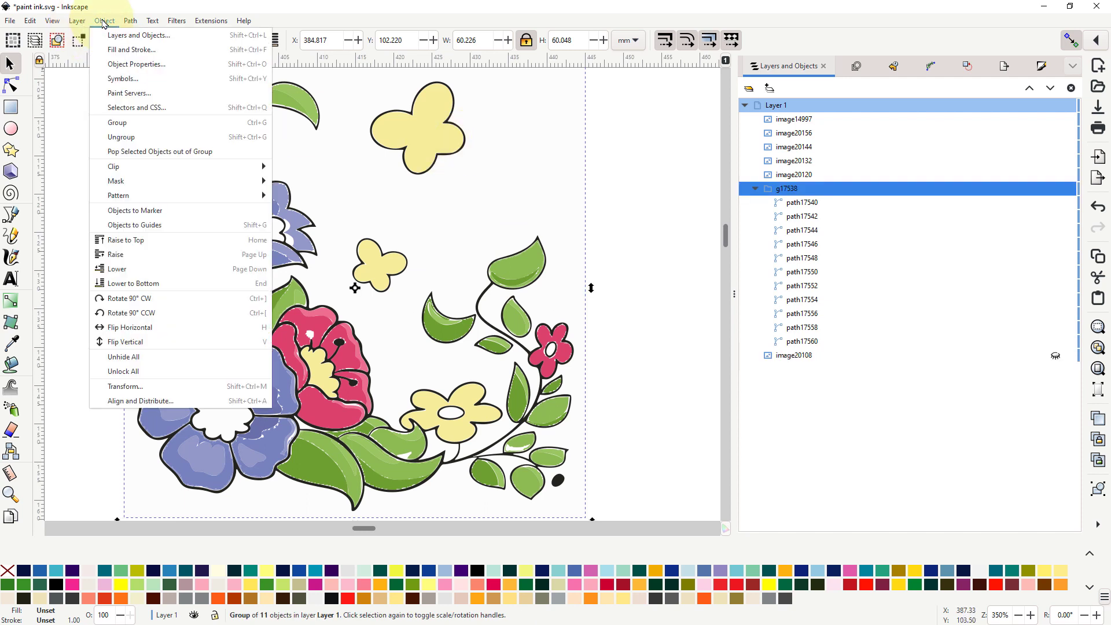
{"action": "left_click", "coordinate": [132, 139]}
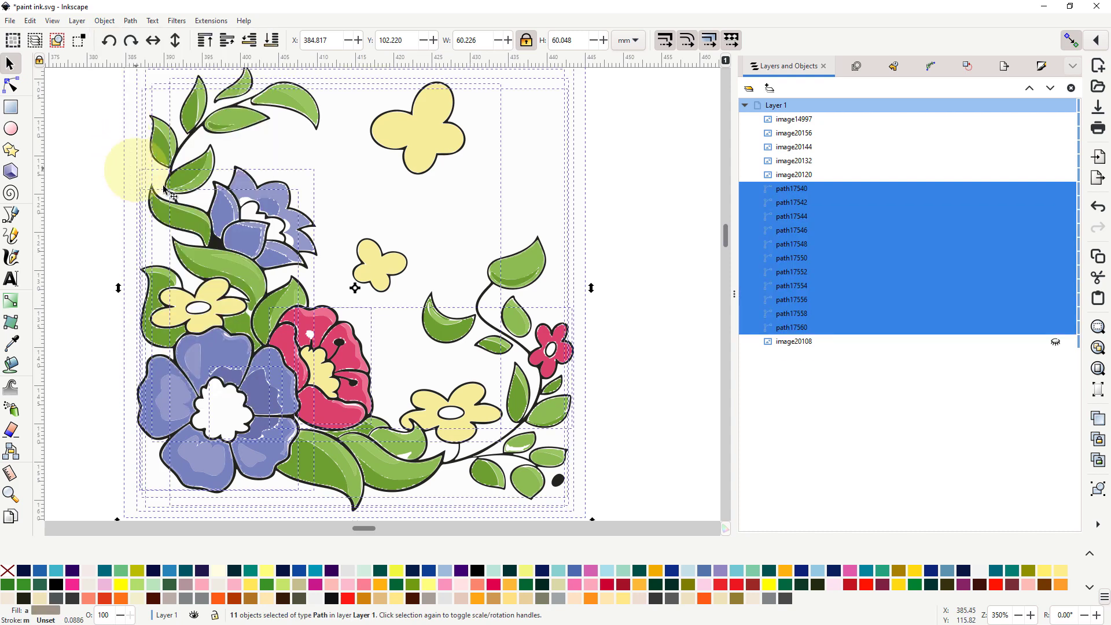
{"action": "left_click", "coordinate": [90, 217]}
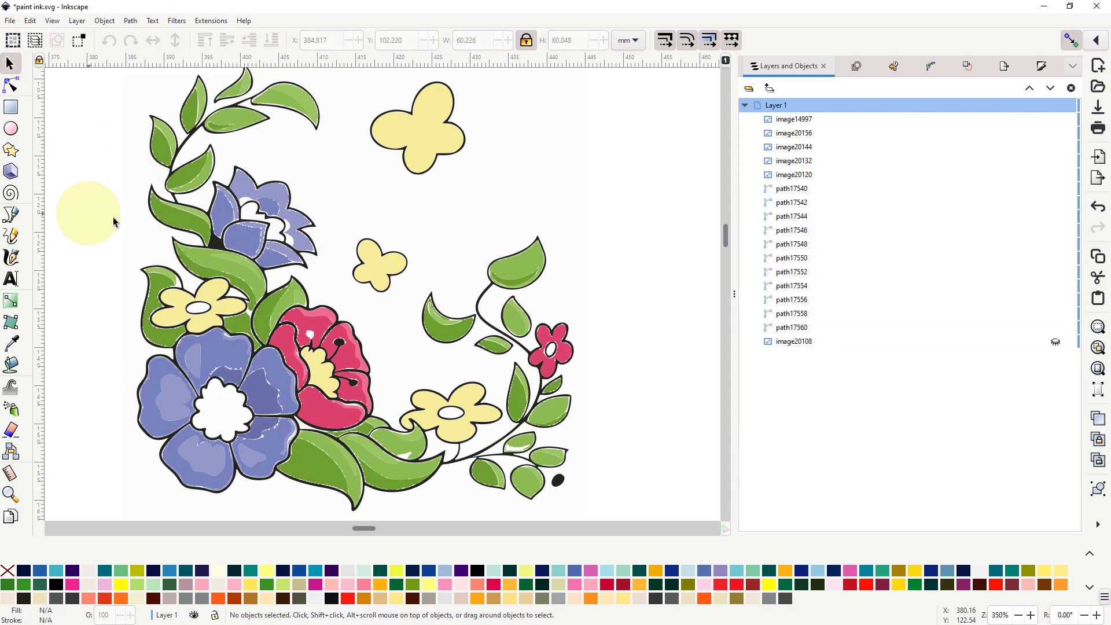
Step: Move the black outline path of the floral trace off the colored areas to empty canvas on their right
{"action": "left_click", "coordinate": [389, 257]}
{"action": "left_click_drag", "start_coordinate": [390, 257], "coordinate": [782, 167]}
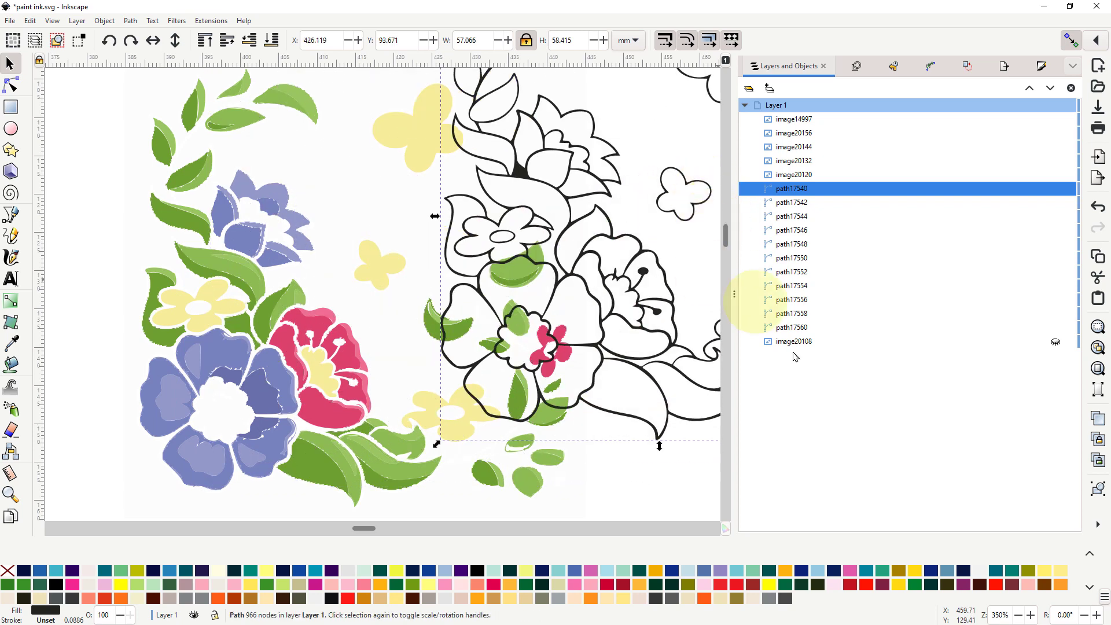
{"action": "left_click_drag", "start_coordinate": [340, 397], "coordinate": [18, 430]}
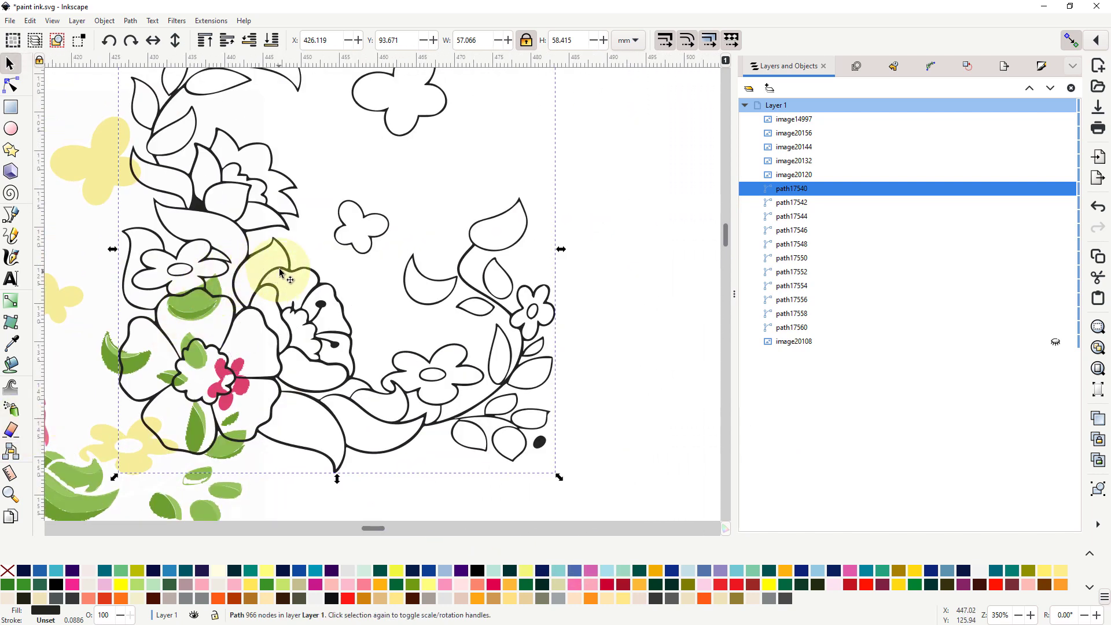
{"action": "left_click_drag", "start_coordinate": [298, 272], "coordinate": [513, 298]}
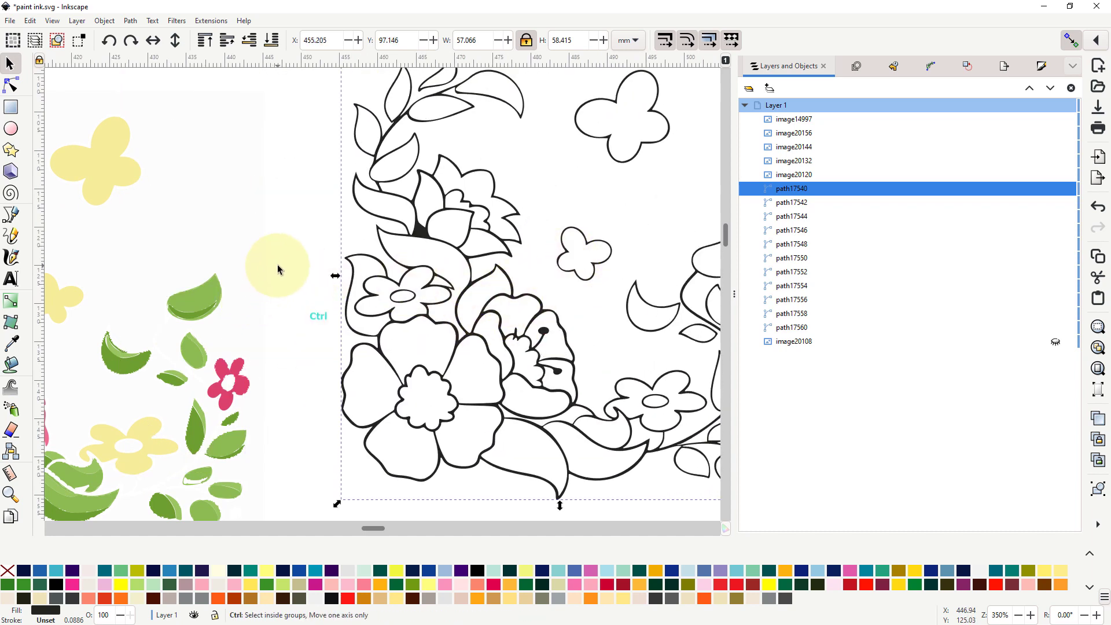
{"action": "scroll", "coordinate": [323, 318], "scroll_direction": "down", "scroll_amount": 4}
{"action": "scroll", "coordinate": [327, 319], "scroll_direction": "down", "scroll_amount": 3}
{"action": "scroll", "coordinate": [329, 326], "scroll_direction": "down", "scroll_amount": 3, "text": "ctrl"}
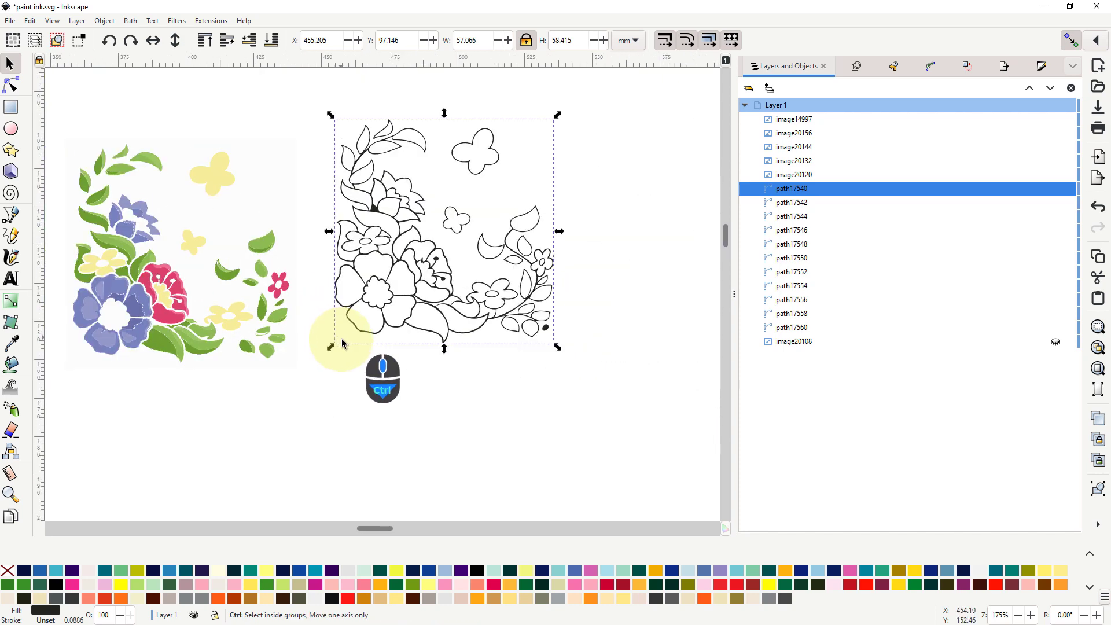
{"action": "left_click", "coordinate": [132, 170]}
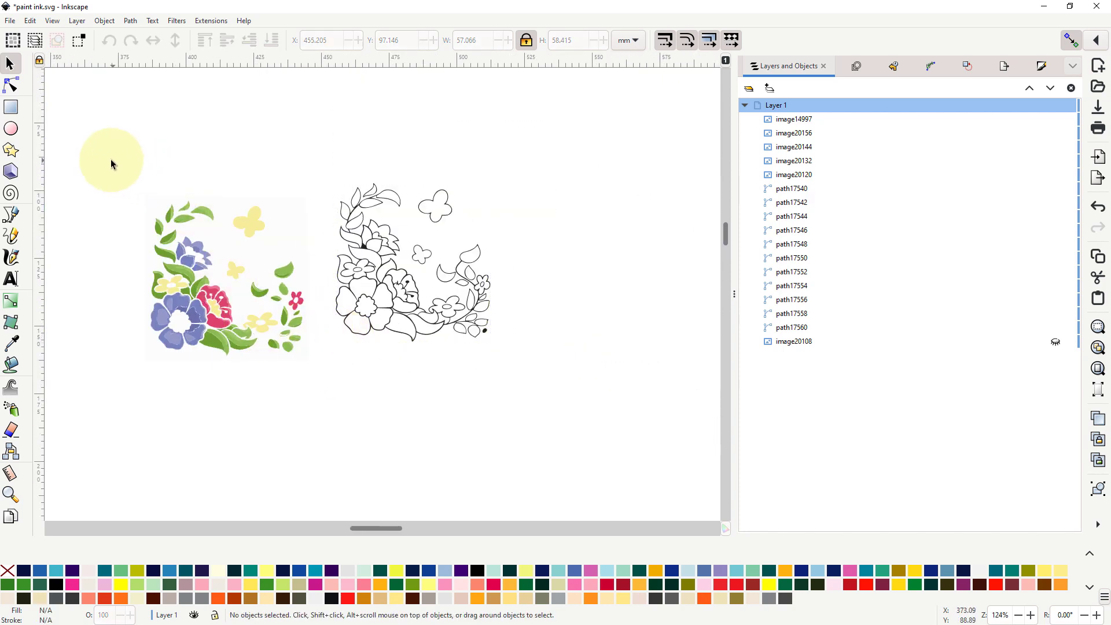
{"action": "left_click_drag", "start_coordinate": [105, 161], "coordinate": [319, 398]}
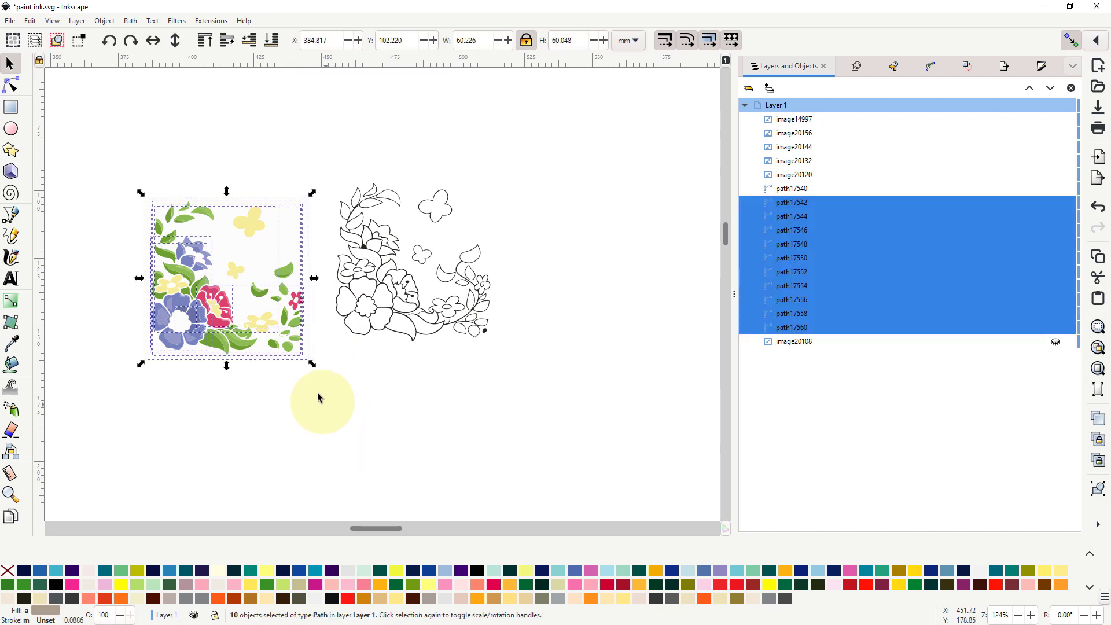
{"action": "right_click", "coordinate": [265, 327]}
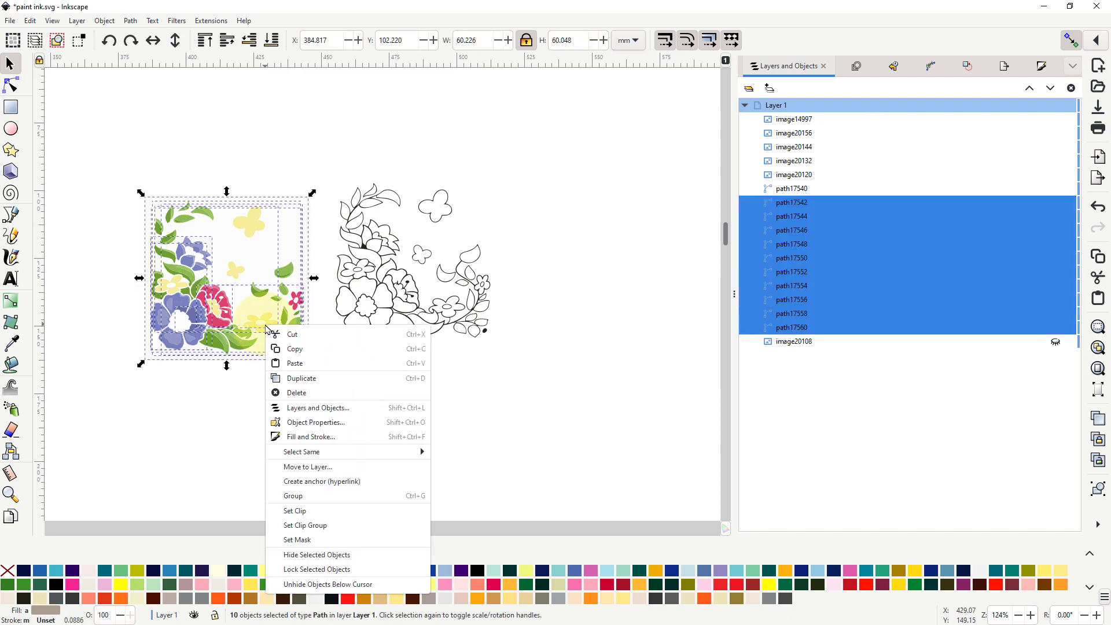
{"action": "left_click", "coordinate": [297, 382]}
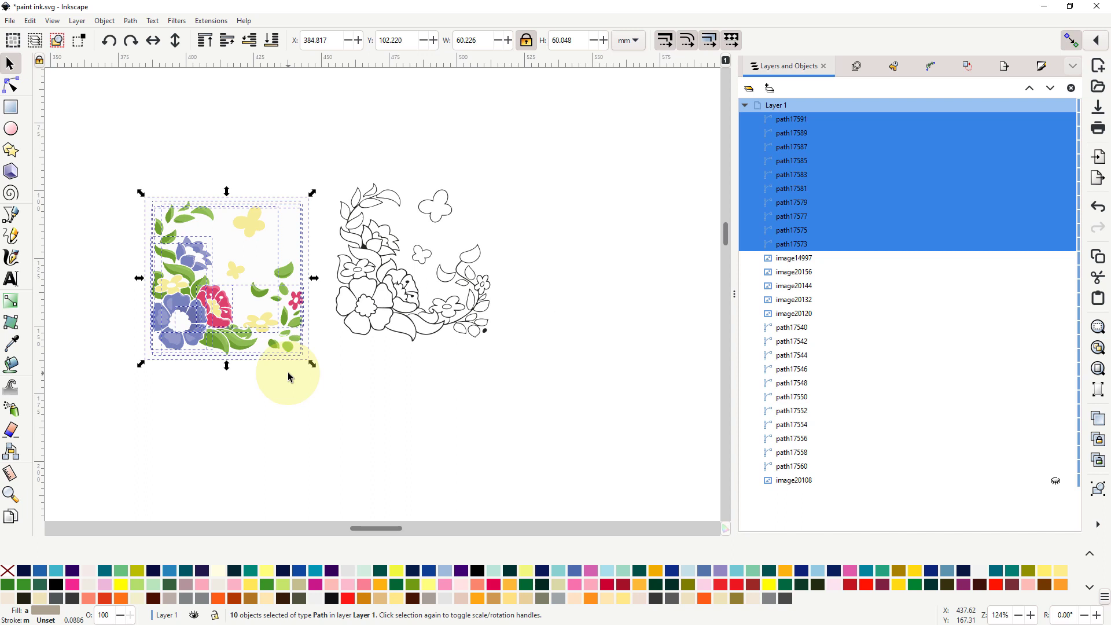
{"action": "left_click", "coordinate": [30, 21]}
{"action": "key", "text": "Delete"}
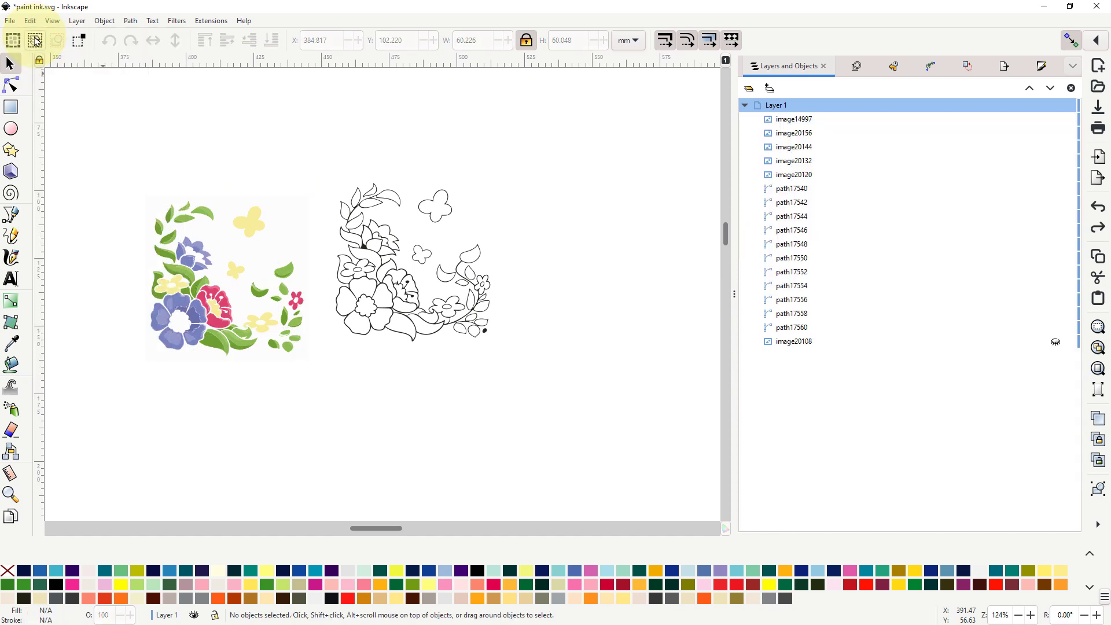
Step: Select all the colored paths of the floral trace and delete them, keeping only the separate black outline
{"action": "left_click", "coordinate": [200, 253]}
{"action": "left_click_drag", "start_coordinate": [112, 162], "coordinate": [324, 398]}
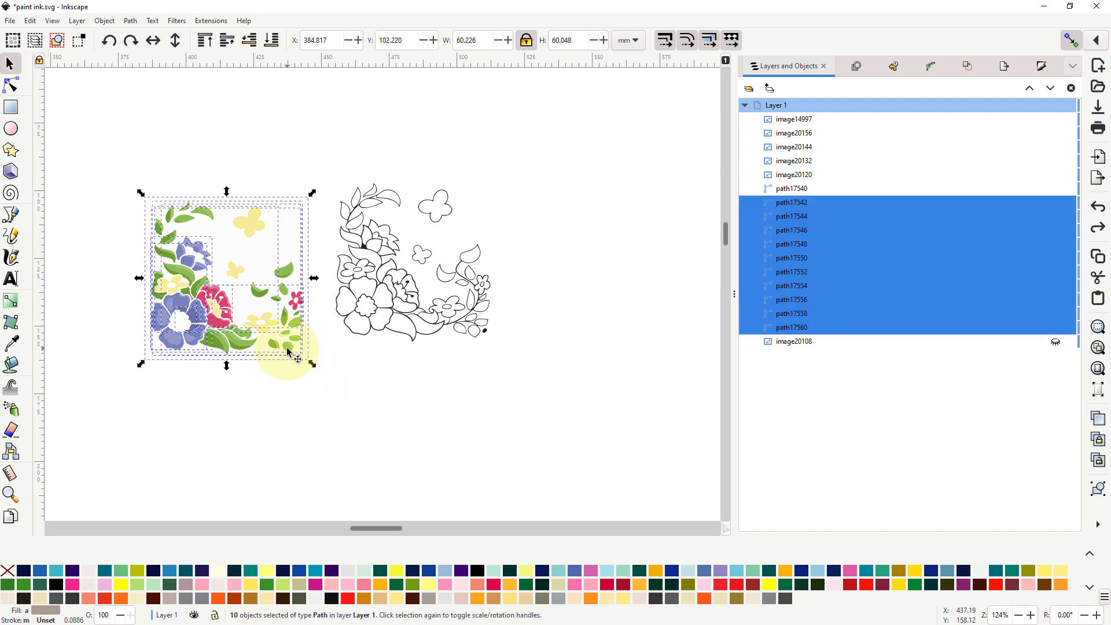
{"action": "right_click", "coordinate": [287, 348]}
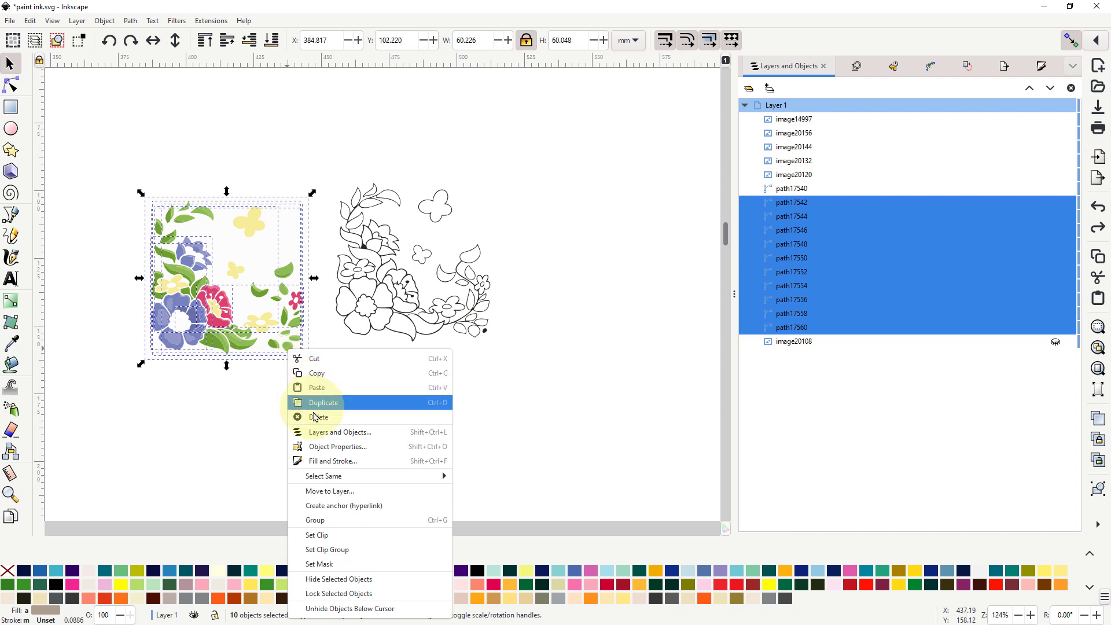
{"action": "left_click", "coordinate": [316, 419]}
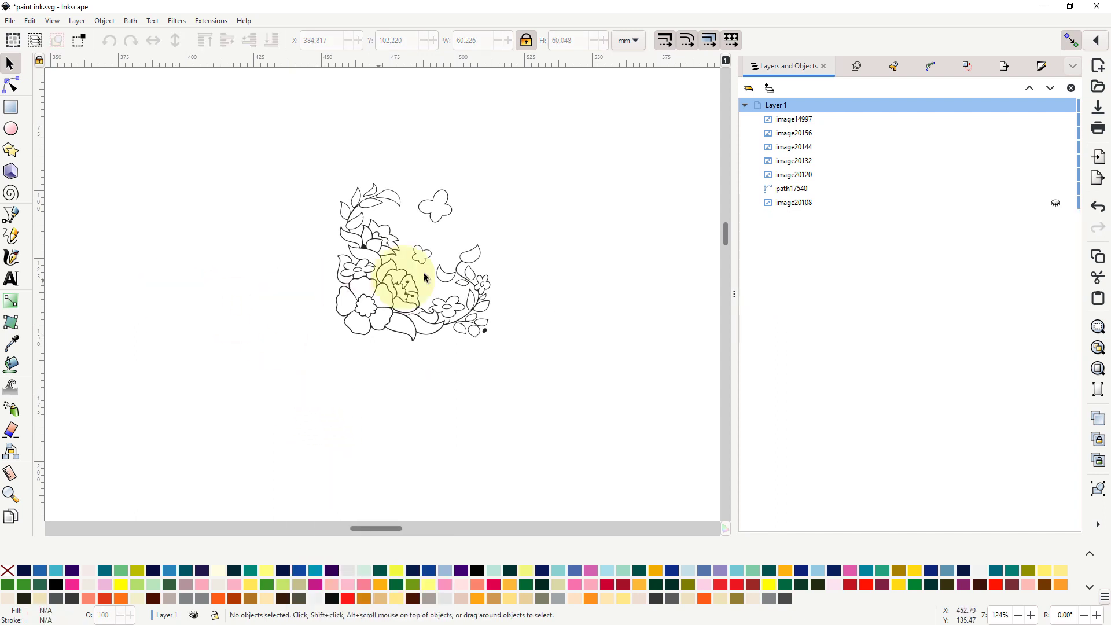
Step: Unhide the original floral bitmap image20108 and bring it into view beside the black outline as a color reference
{"action": "scroll", "coordinate": [422, 247], "scroll_direction": "up", "scroll_amount": 1, "text": "ctrl"}
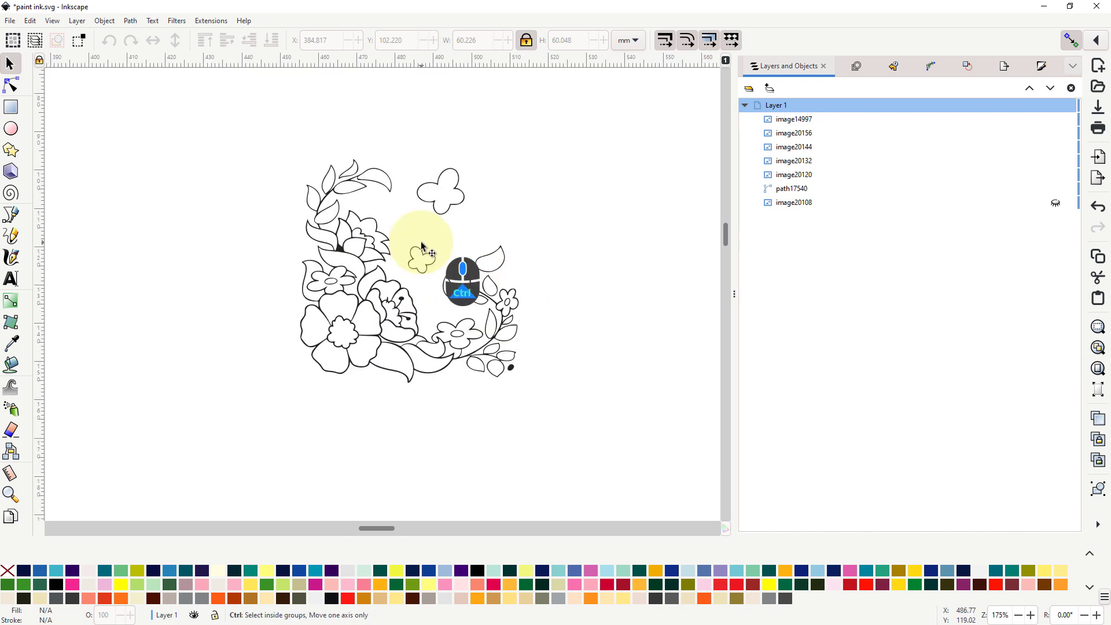
{"action": "left_click", "coordinate": [1057, 204]}
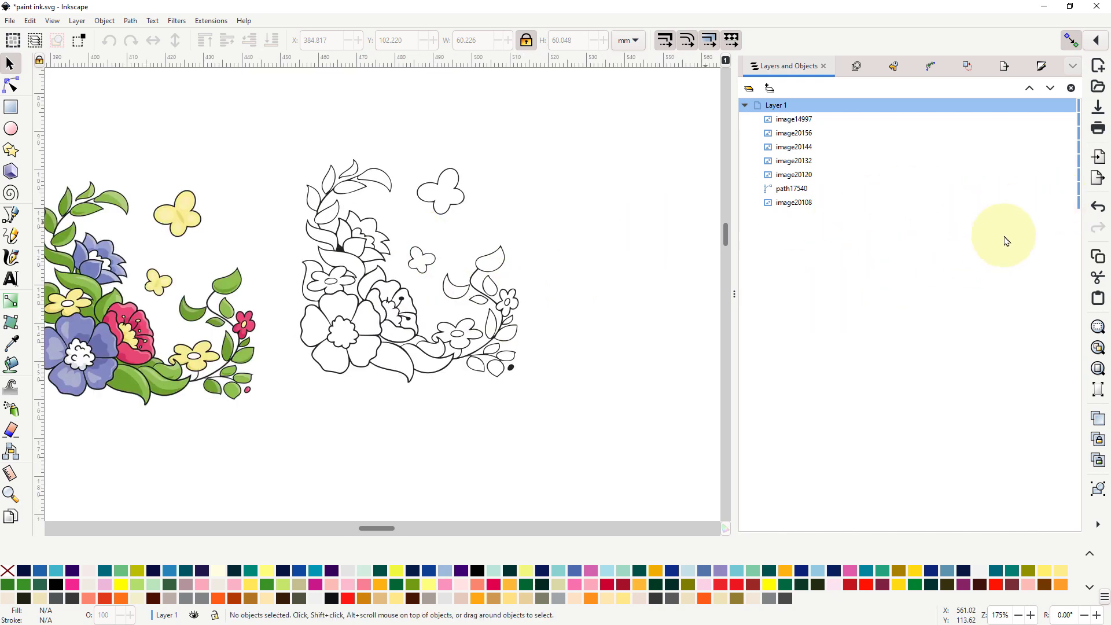
{"action": "left_click_drag", "start_coordinate": [230, 467], "coordinate": [297, 467]}
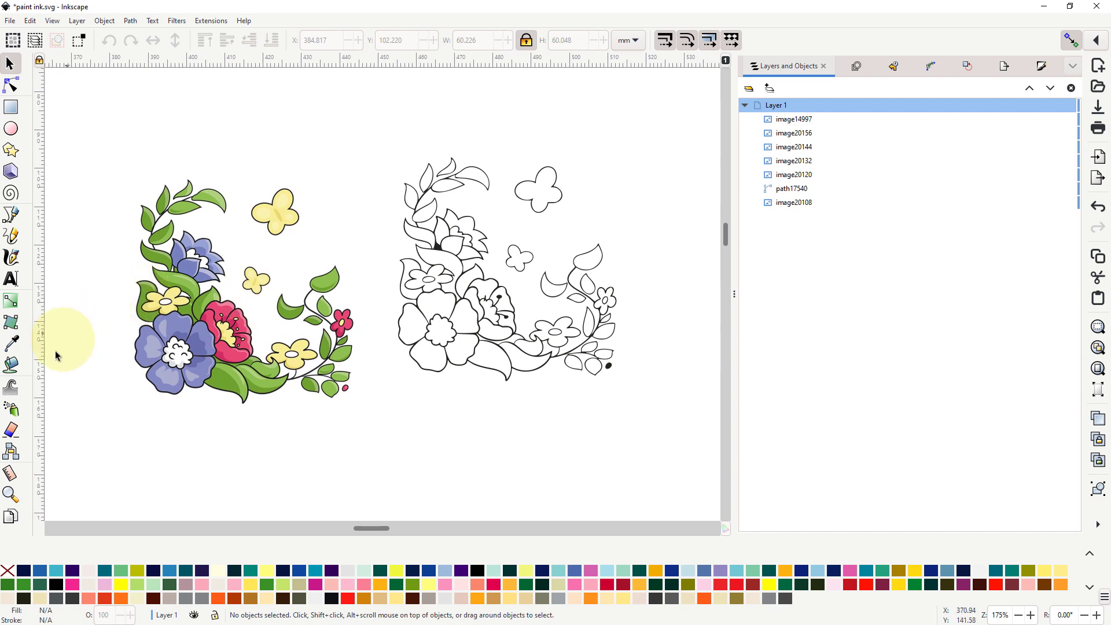
Step: Bucket-fill both butterflies, the two small five-petal flowers and the large right flower's center in the outline with pale yellow
{"action": "left_click", "coordinate": [11, 366]}
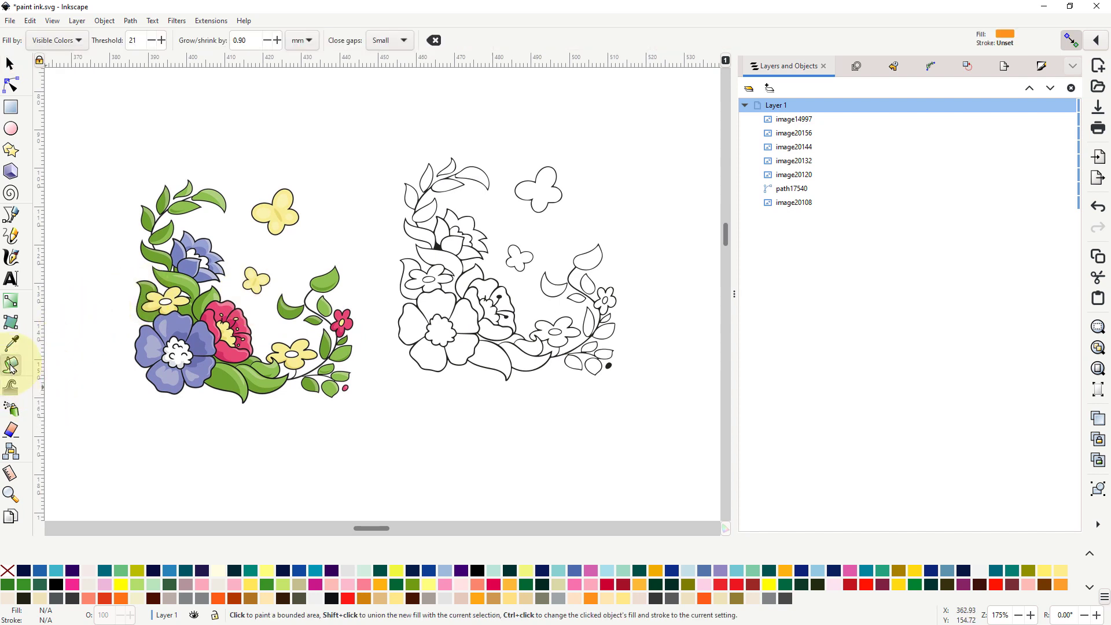
{"action": "left_click", "coordinate": [539, 185]}
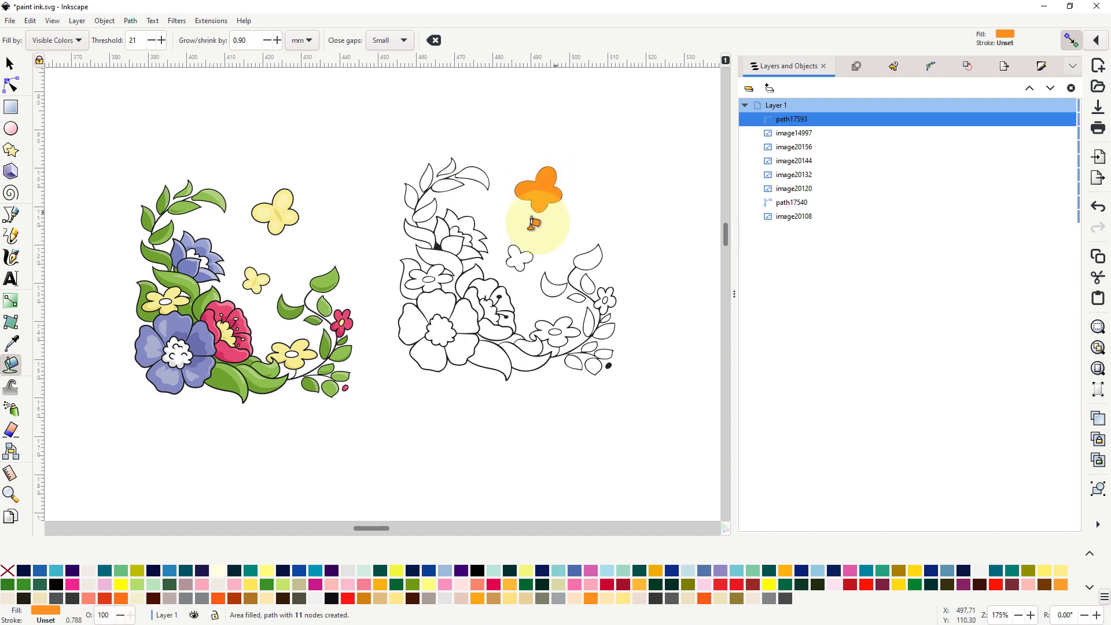
{"action": "left_click", "coordinate": [399, 599]}
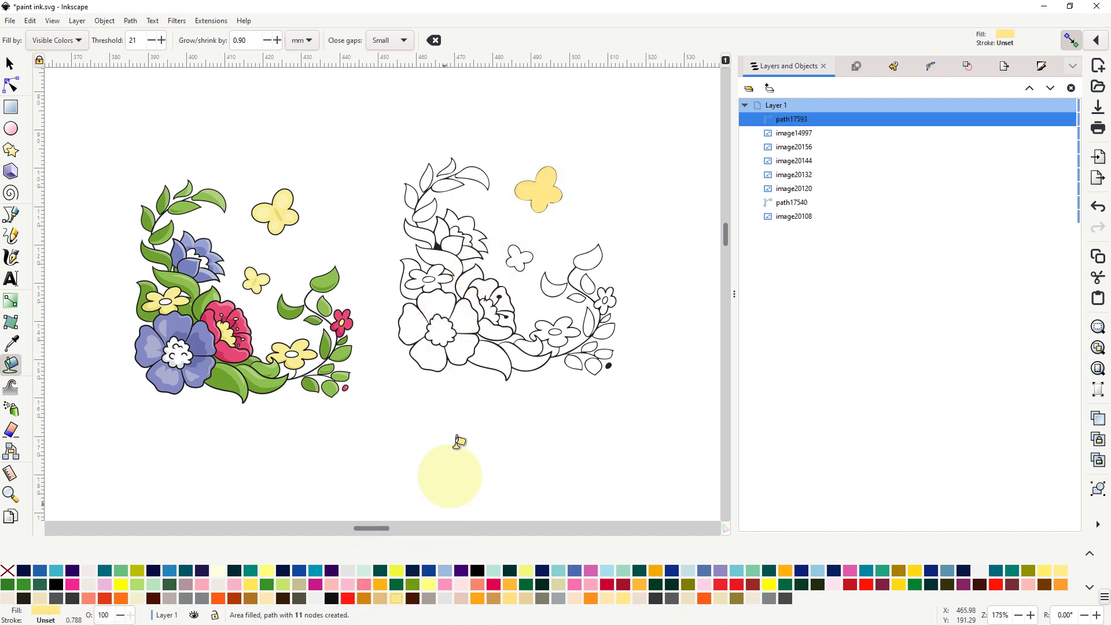
{"action": "left_click", "coordinate": [519, 255]}
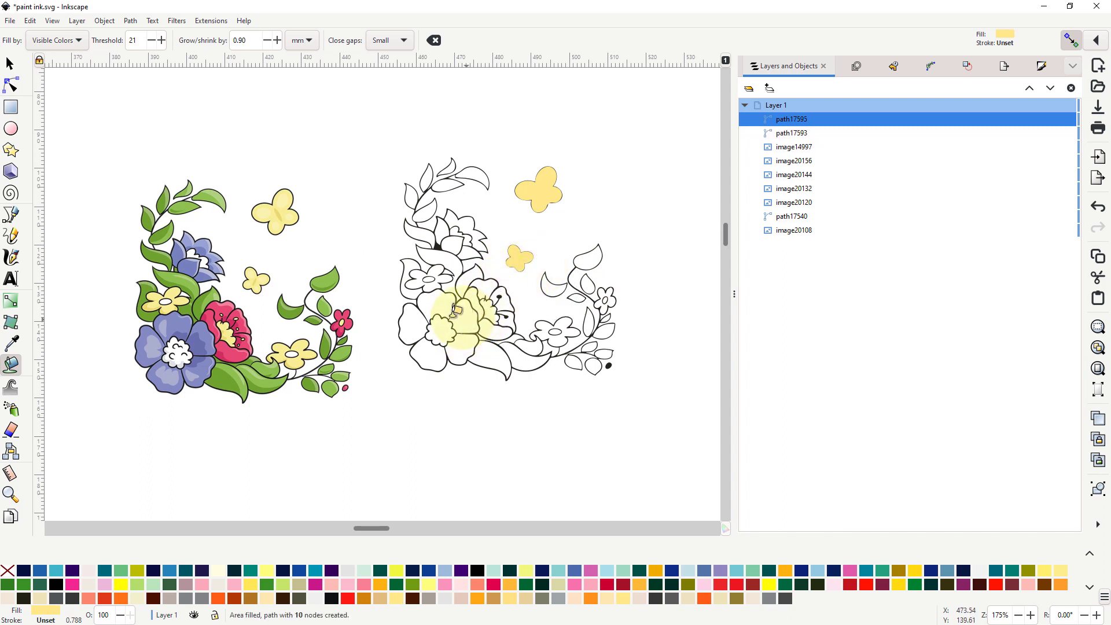
{"action": "left_click", "coordinate": [442, 273]}
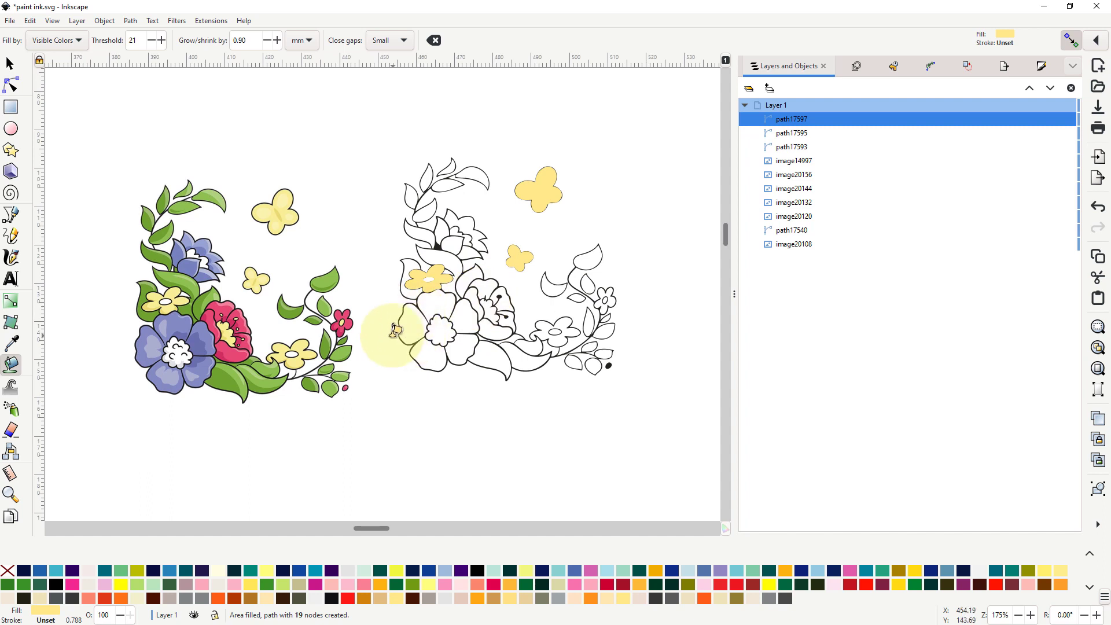
{"action": "left_click", "coordinate": [493, 308]}
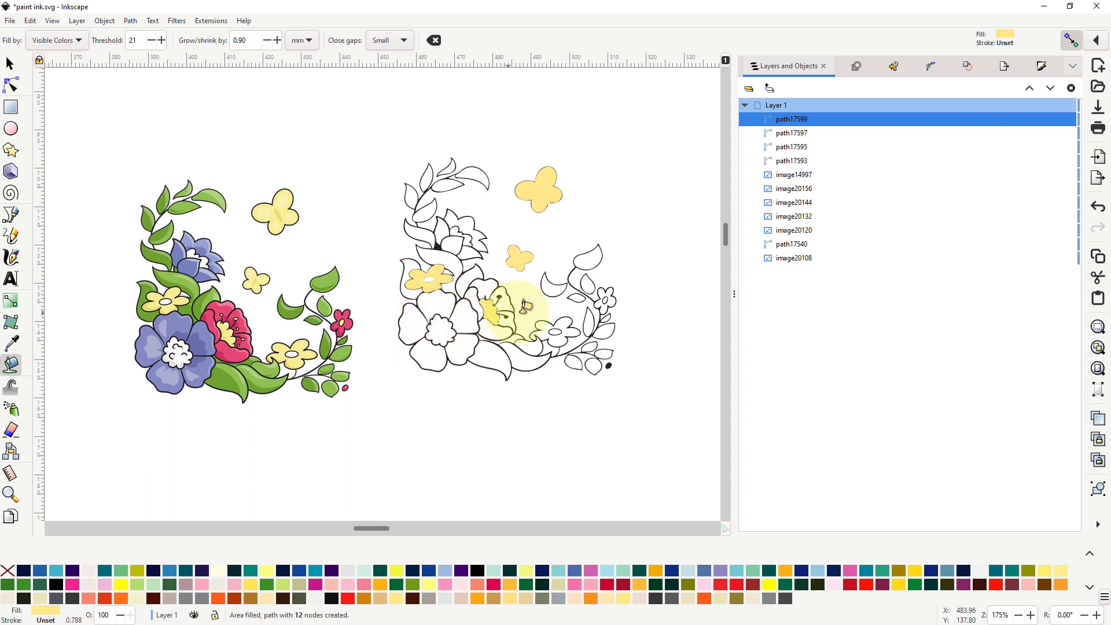
{"action": "left_click", "coordinate": [570, 327]}
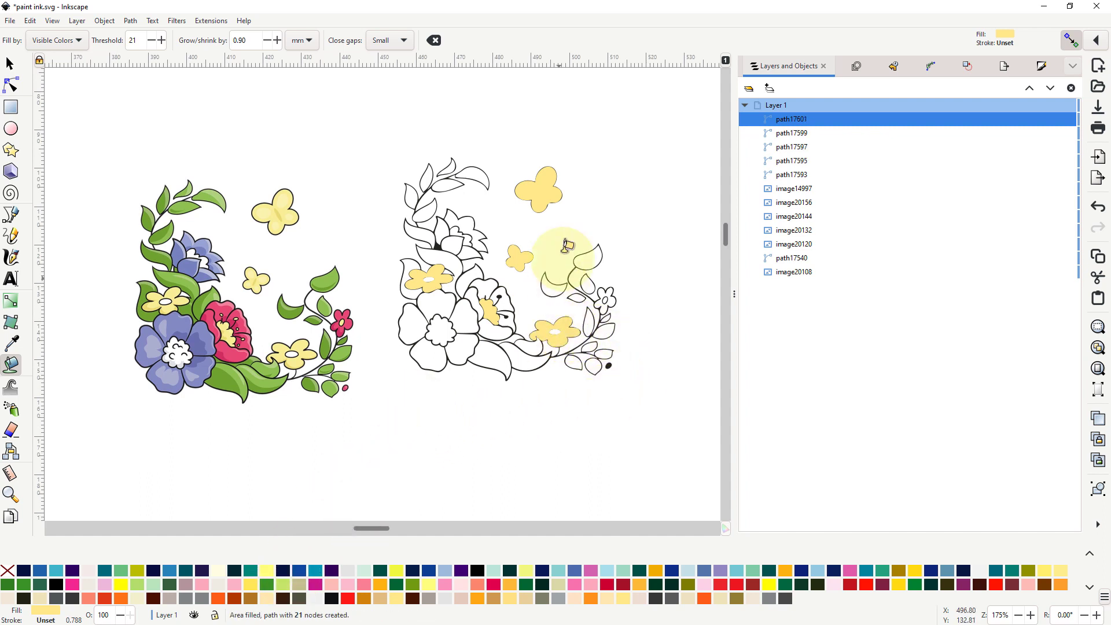
Step: Bucket-fill the leaves around the small flower on the outline's right branch with green
{"action": "left_click", "coordinate": [589, 253]}
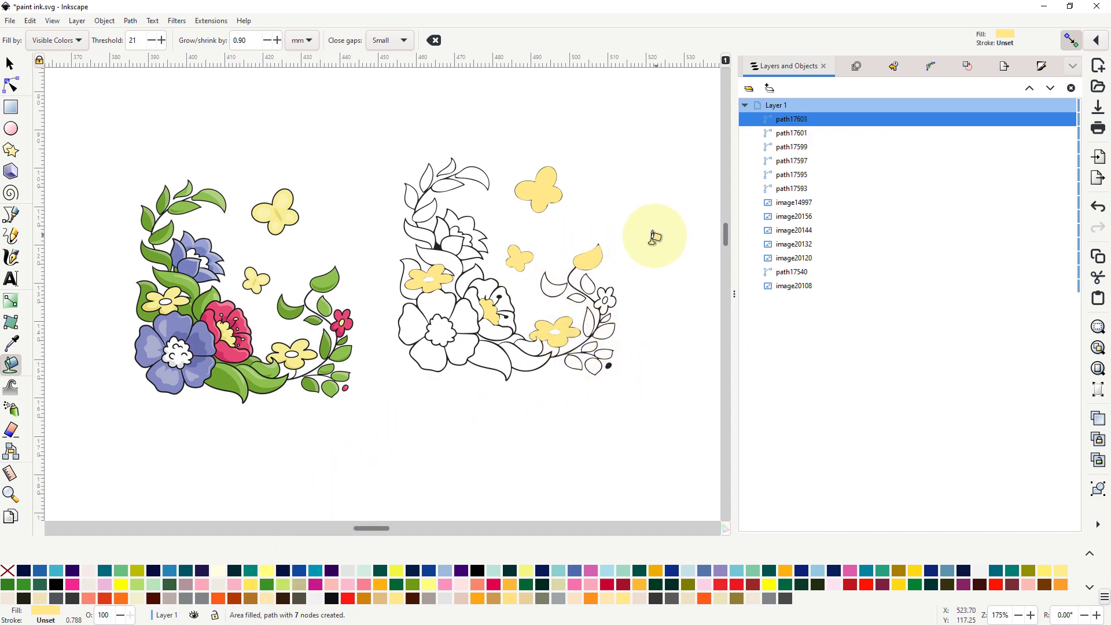
{"action": "left_click", "coordinate": [31, 589]}
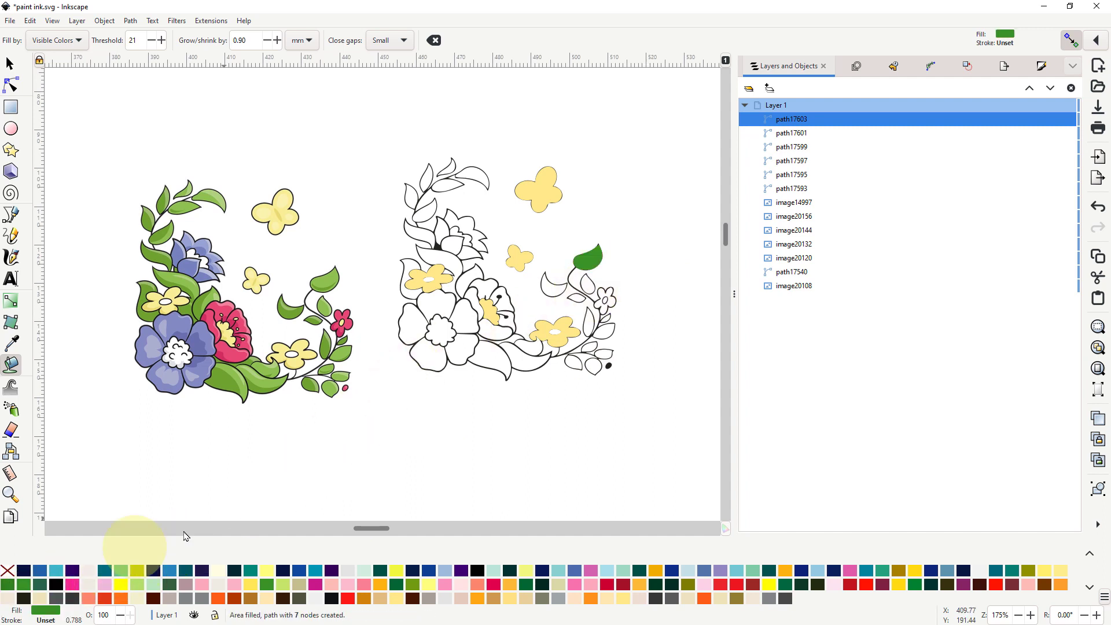
{"action": "left_click", "coordinate": [556, 286]}
{"action": "left_click", "coordinate": [580, 292]}
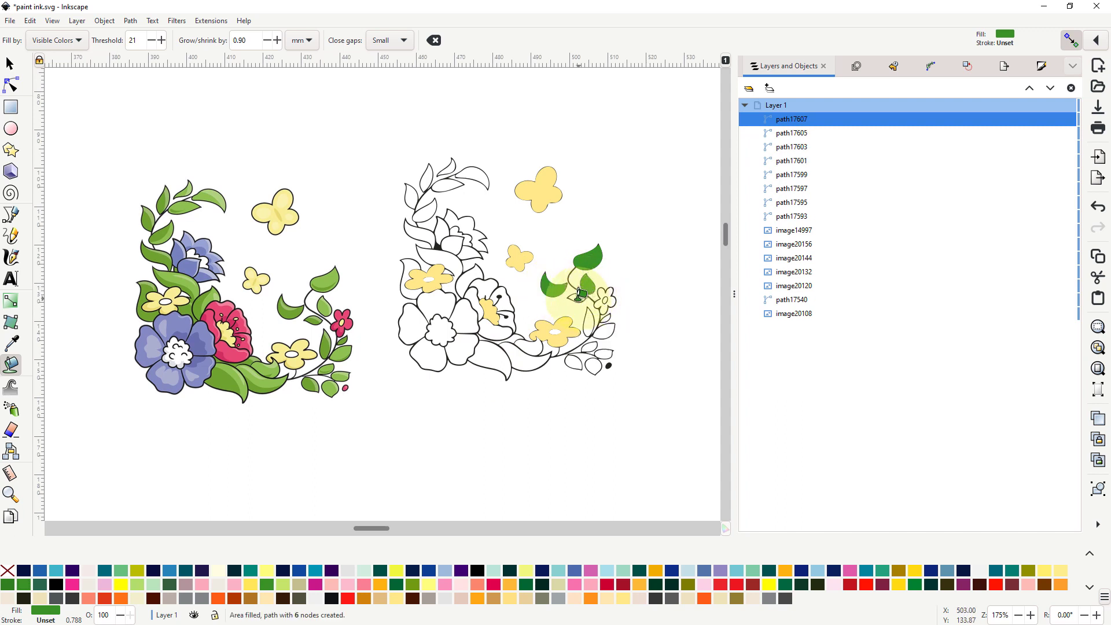
{"action": "left_click", "coordinate": [578, 297]}
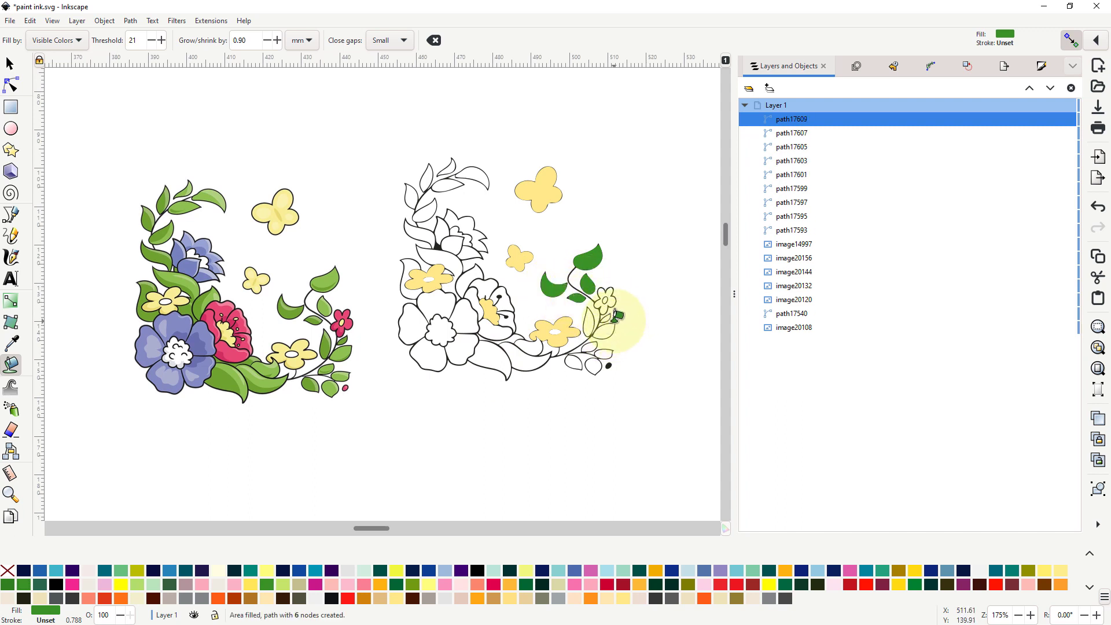
{"action": "left_click", "coordinate": [615, 326]}
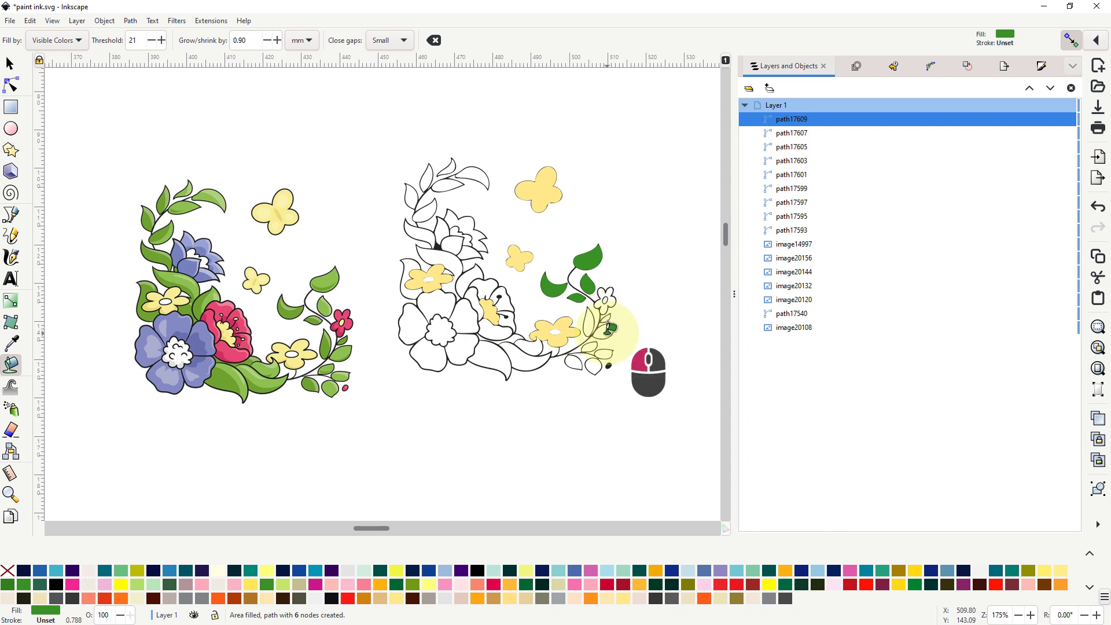
{"action": "left_click", "coordinate": [595, 318]}
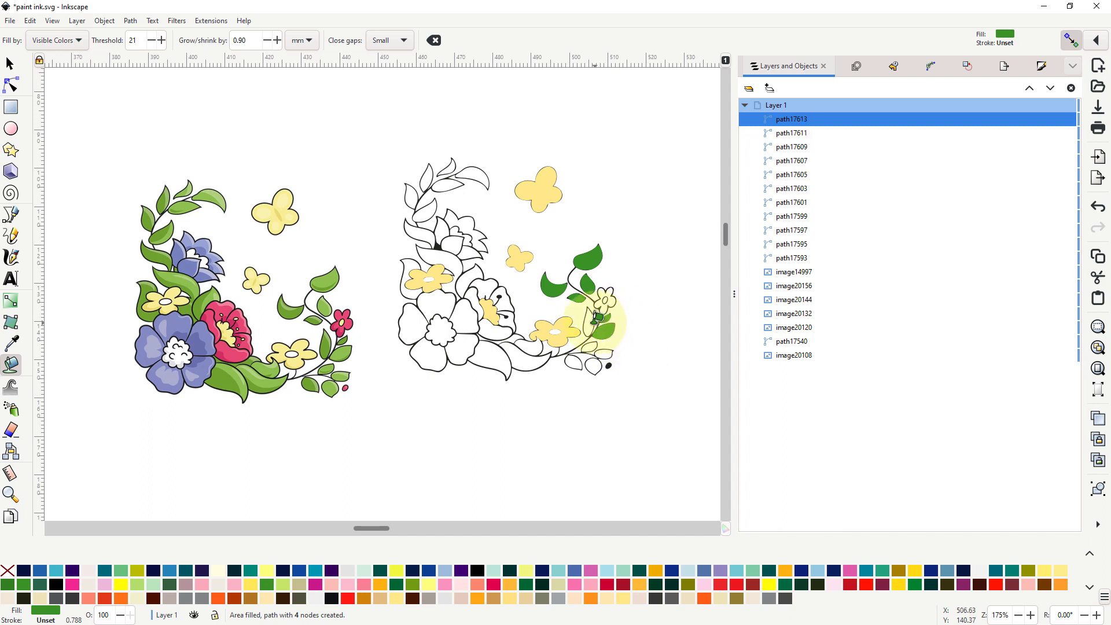
{"action": "left_click", "coordinate": [593, 319]}
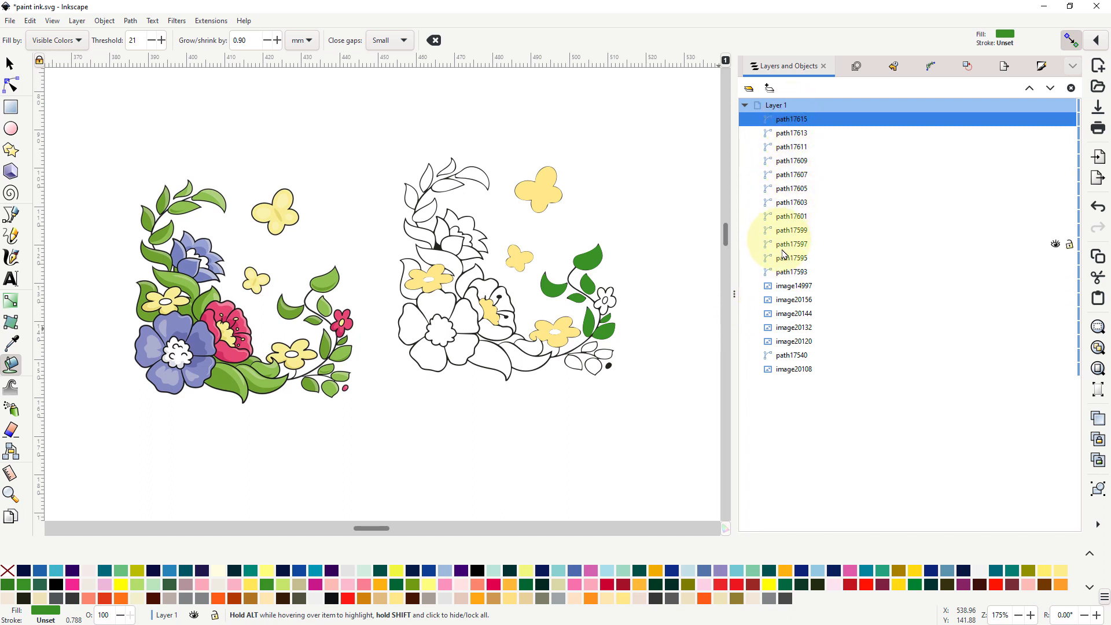
Step: Bucket-fill the remaining small leaves at the lower end of the outline's right branch with green
{"action": "left_click", "coordinate": [603, 349]}
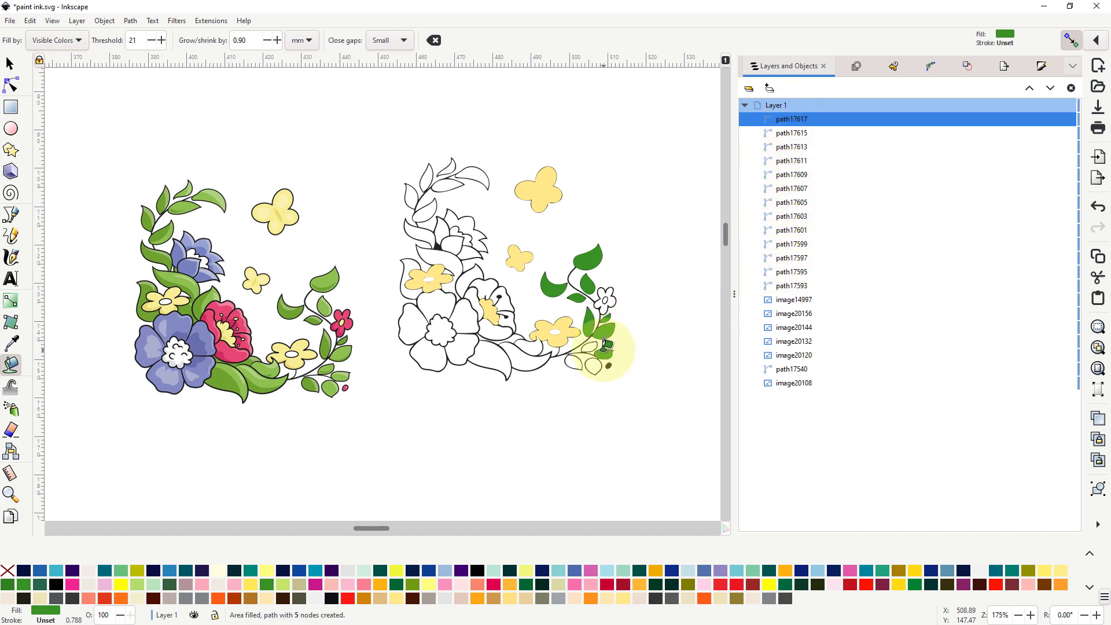
{"action": "left_click", "coordinate": [597, 352]}
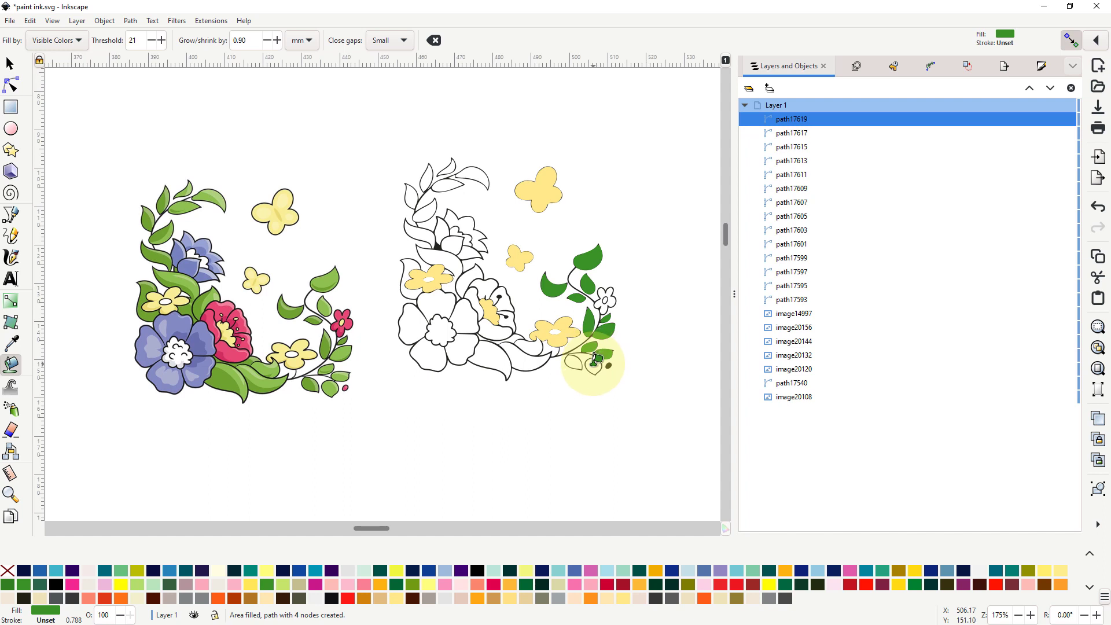
{"action": "left_click", "coordinate": [594, 362]}
{"action": "left_click", "coordinate": [574, 361]}
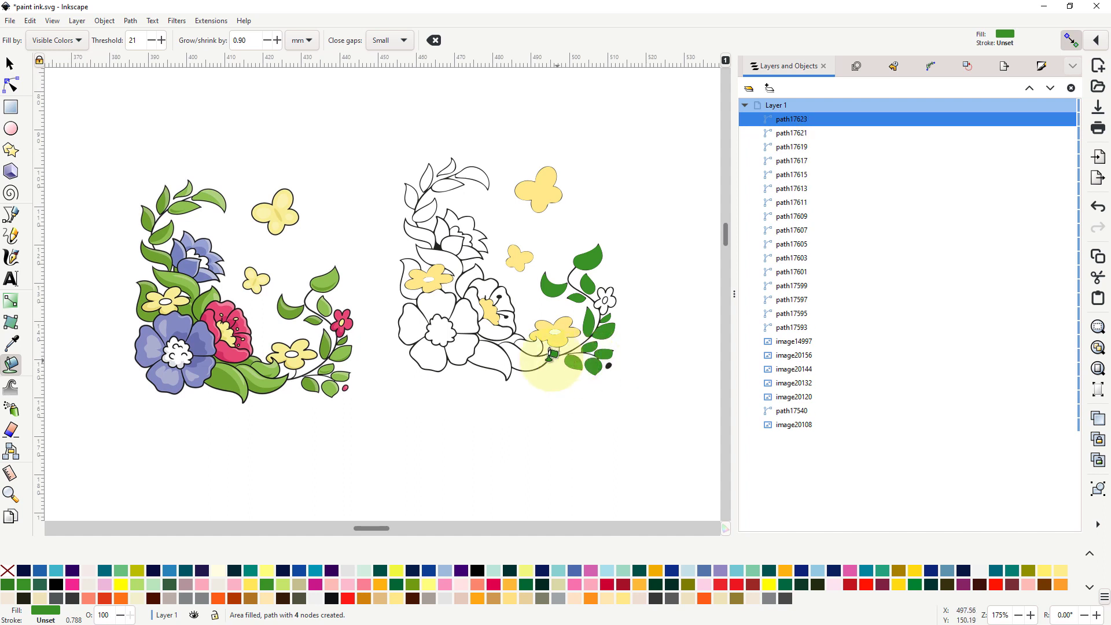
Step: Bucket-fill the large curved leaves along the bottom of the outline, between the big flowers and the right branch, with green
{"action": "left_click", "coordinate": [528, 354]}
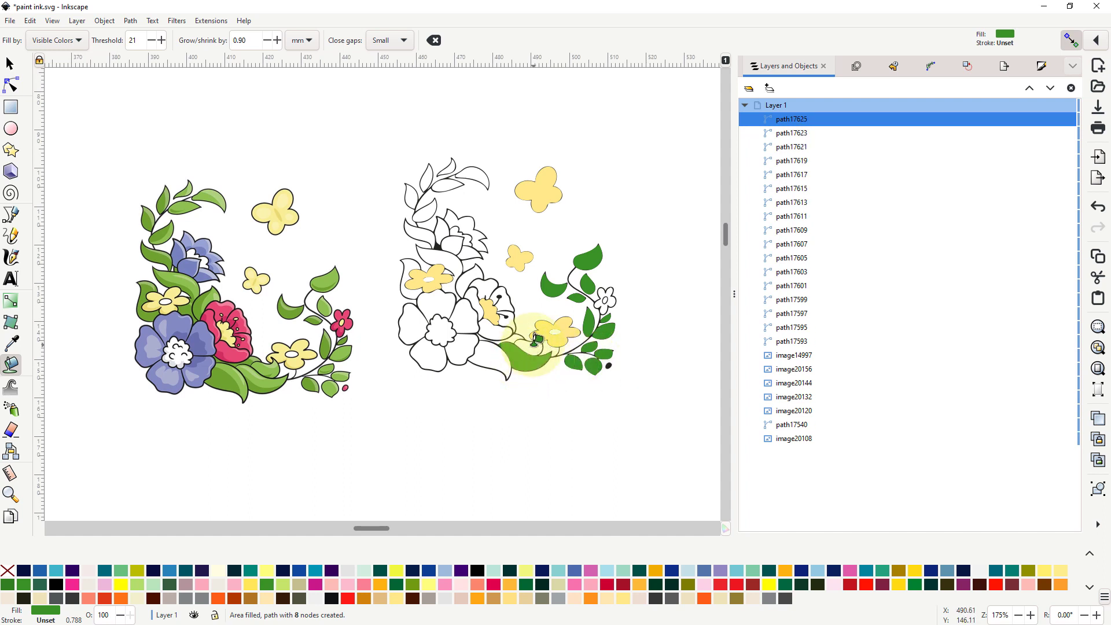
{"action": "left_click", "coordinate": [526, 344]}
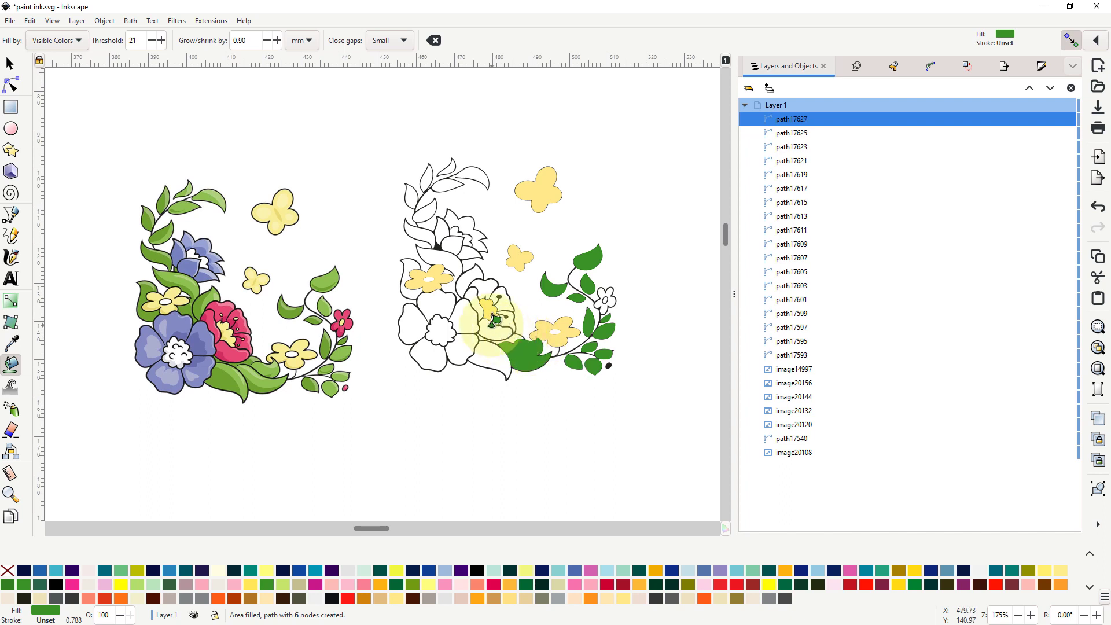
{"action": "left_click", "coordinate": [494, 332]}
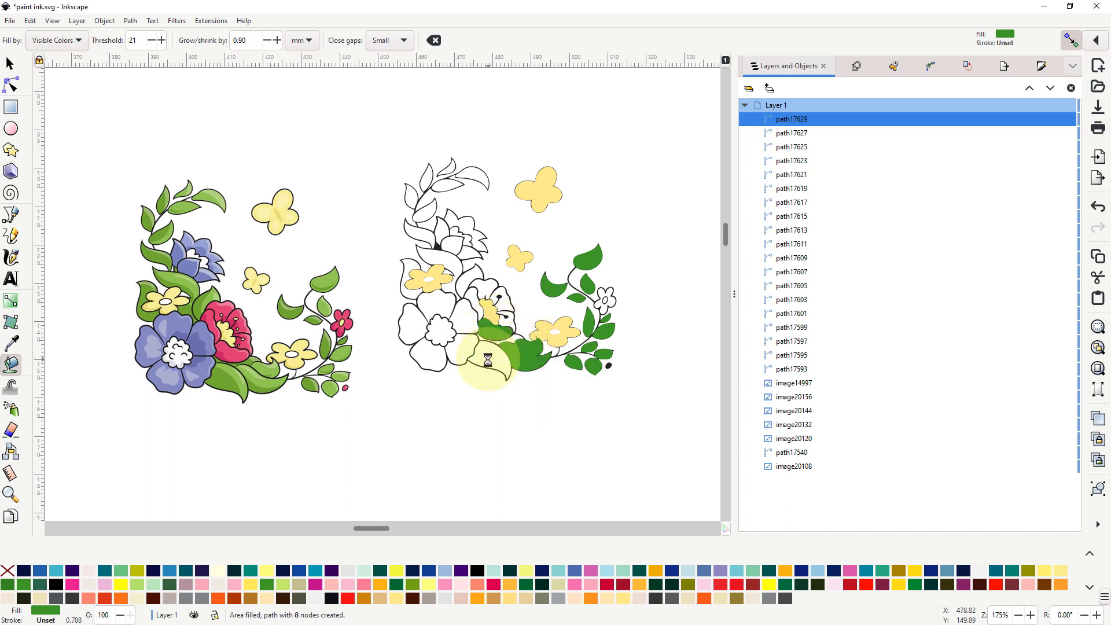
{"action": "left_click", "coordinate": [488, 360]}
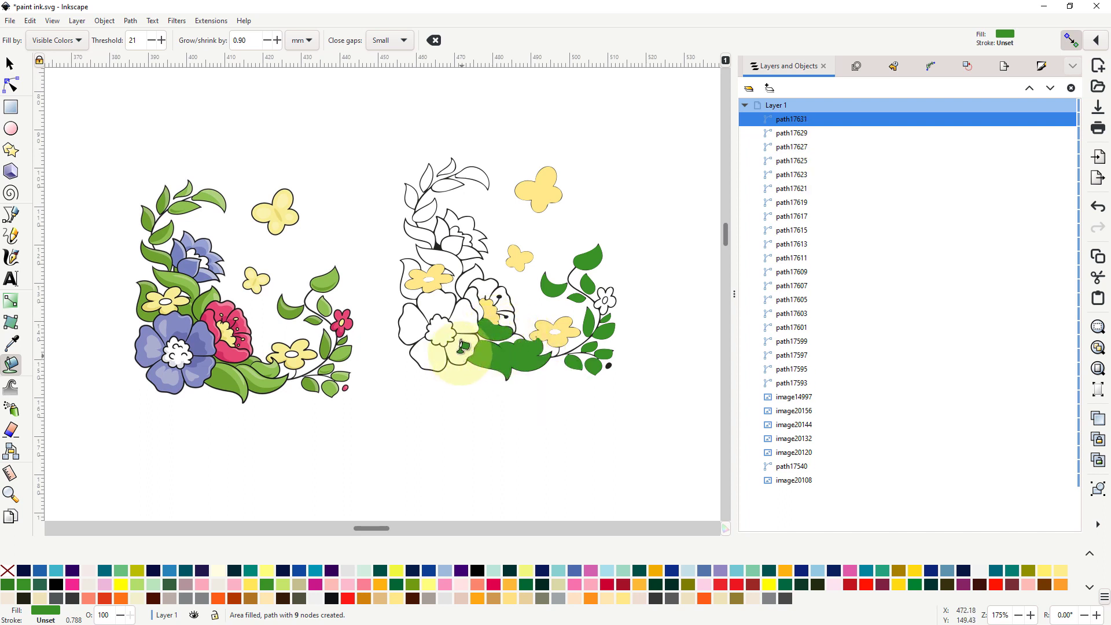
Step: Bucket-fill all petals of the large lower-left flower in the outline with dark blue
{"action": "left_click", "coordinate": [461, 345]}
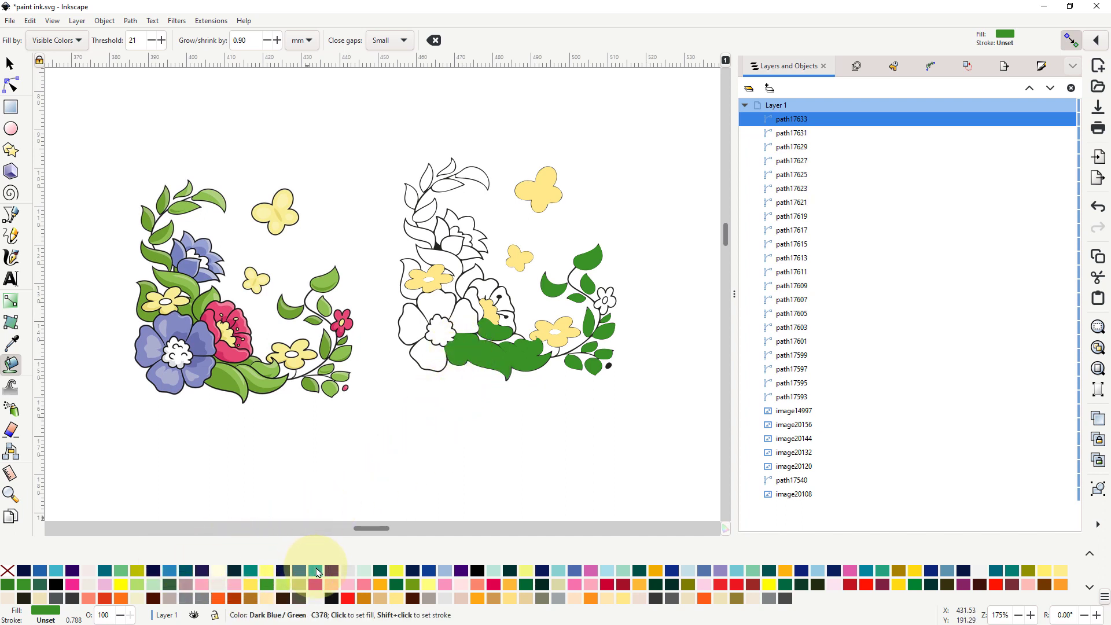
{"action": "left_click", "coordinate": [301, 574]}
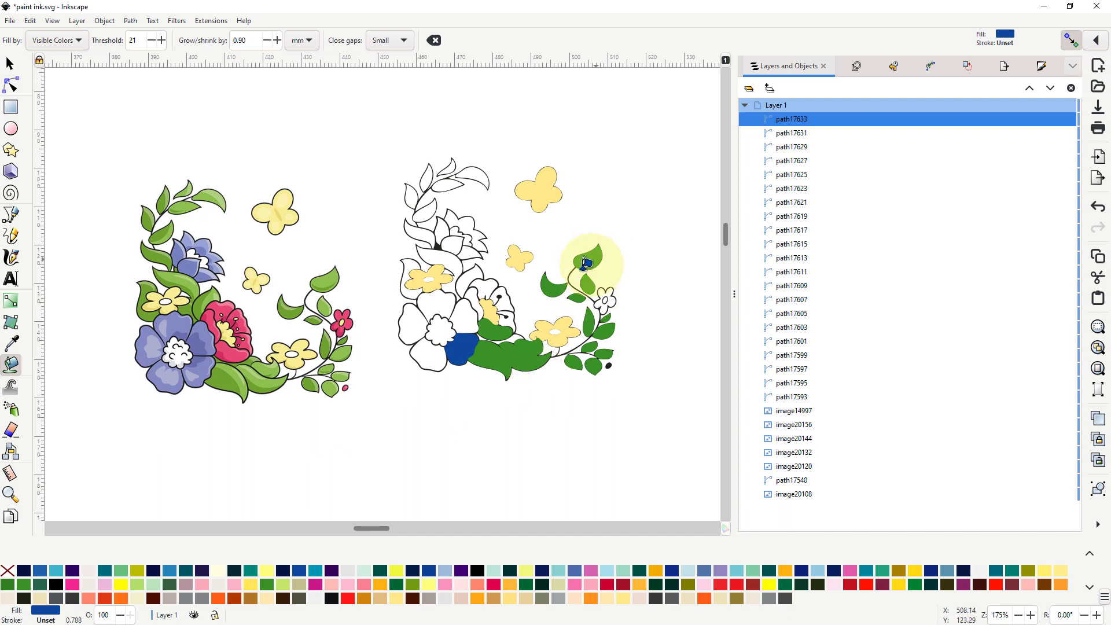
{"action": "left_click", "coordinate": [432, 350]}
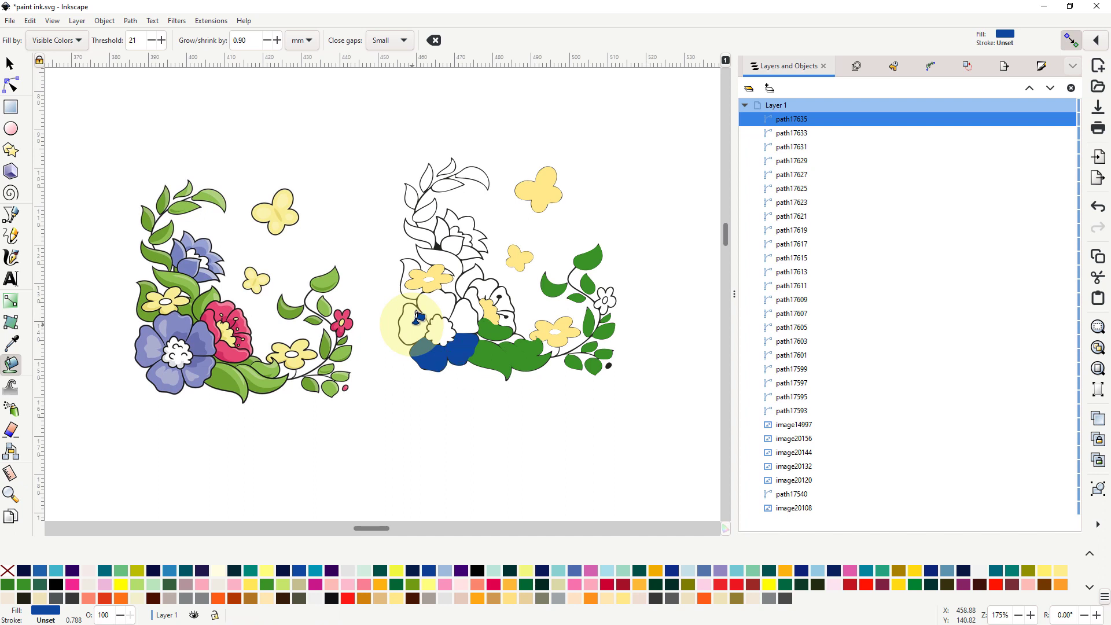
{"action": "left_click", "coordinate": [414, 323]}
{"action": "left_click", "coordinate": [434, 312]}
{"action": "left_click", "coordinate": [467, 315]}
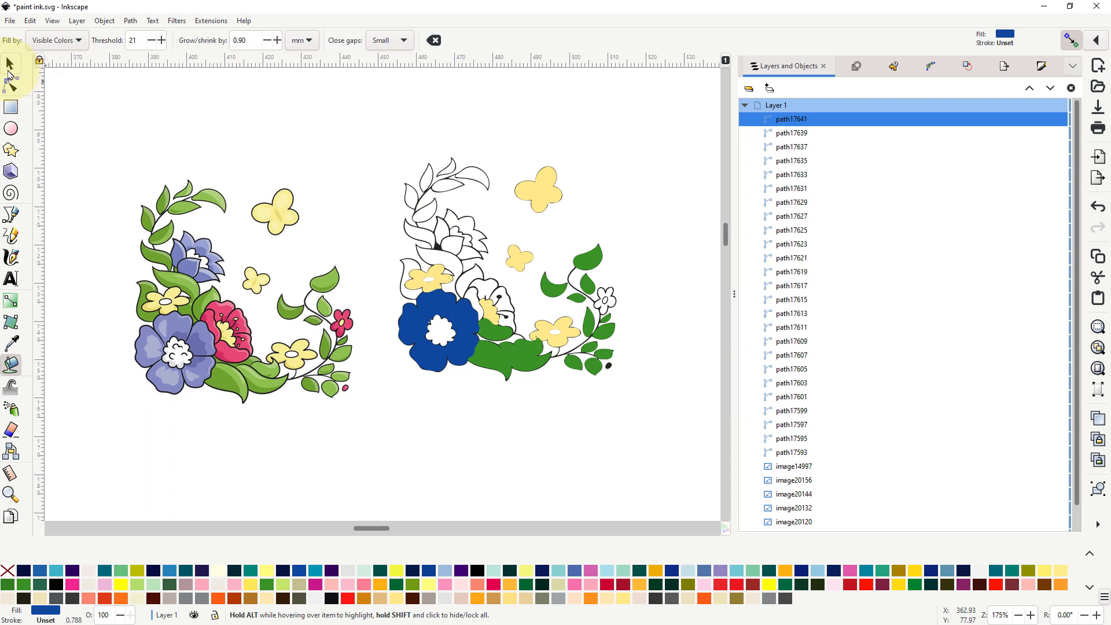
Step: Raise the black outline path17540 above all the color fills and inspect how it covers their edges
{"action": "left_click", "coordinate": [9, 64]}
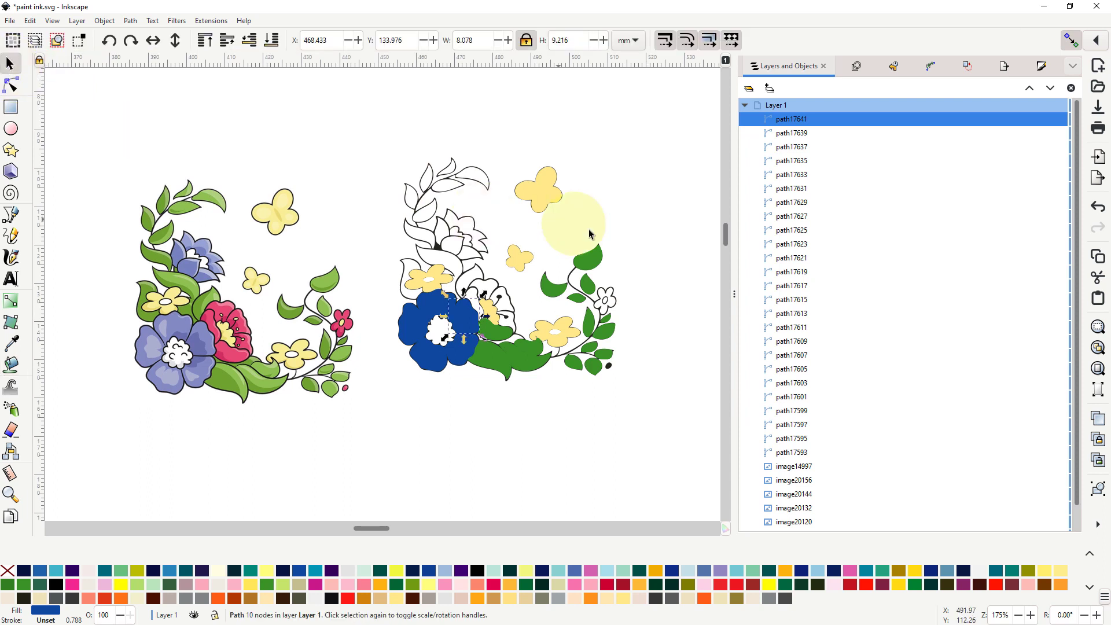
{"action": "left_click", "coordinate": [439, 253]}
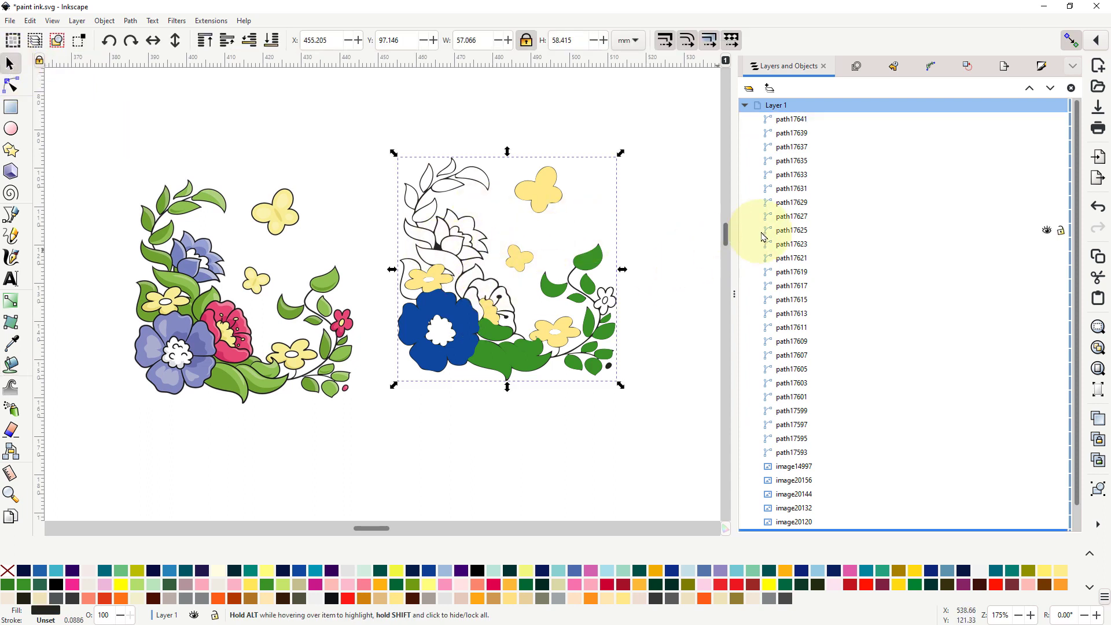
{"action": "scroll", "coordinate": [843, 333], "scroll_direction": "down", "scroll_amount": 1}
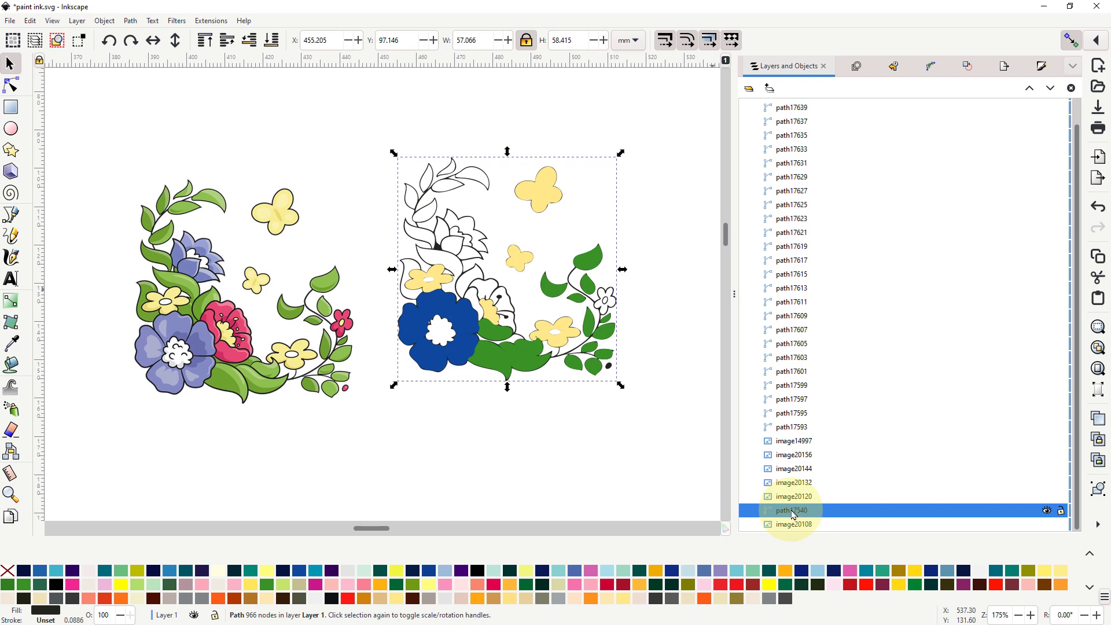
{"action": "left_click", "coordinate": [207, 45]}
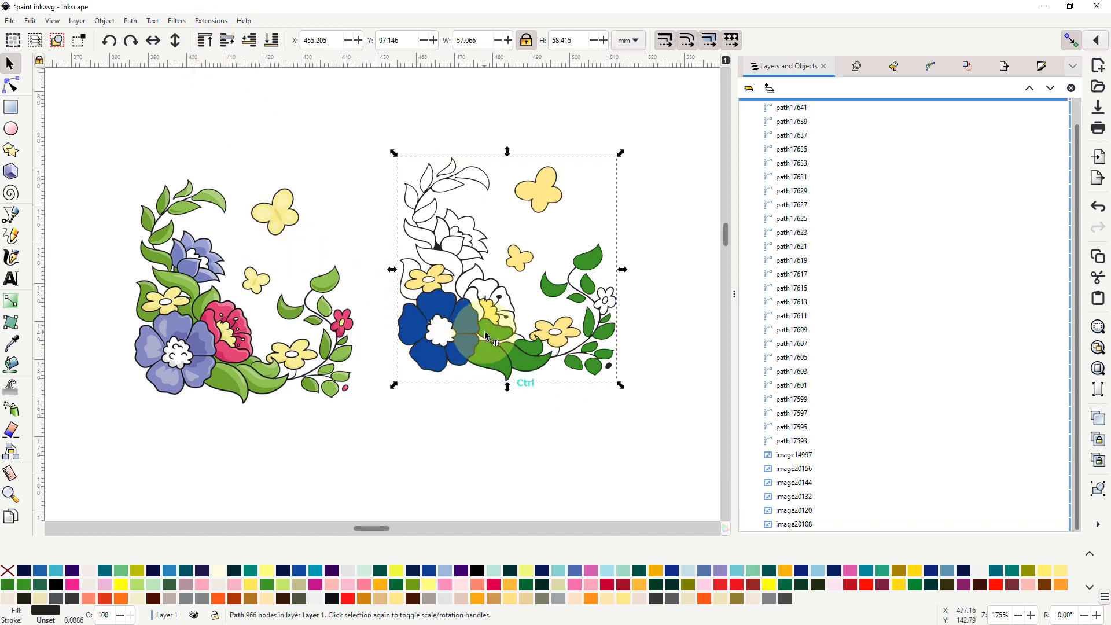
{"action": "scroll", "coordinate": [509, 349], "scroll_direction": "up", "scroll_amount": 4}
{"action": "scroll", "coordinate": [509, 348], "scroll_direction": "up", "scroll_amount": 1}
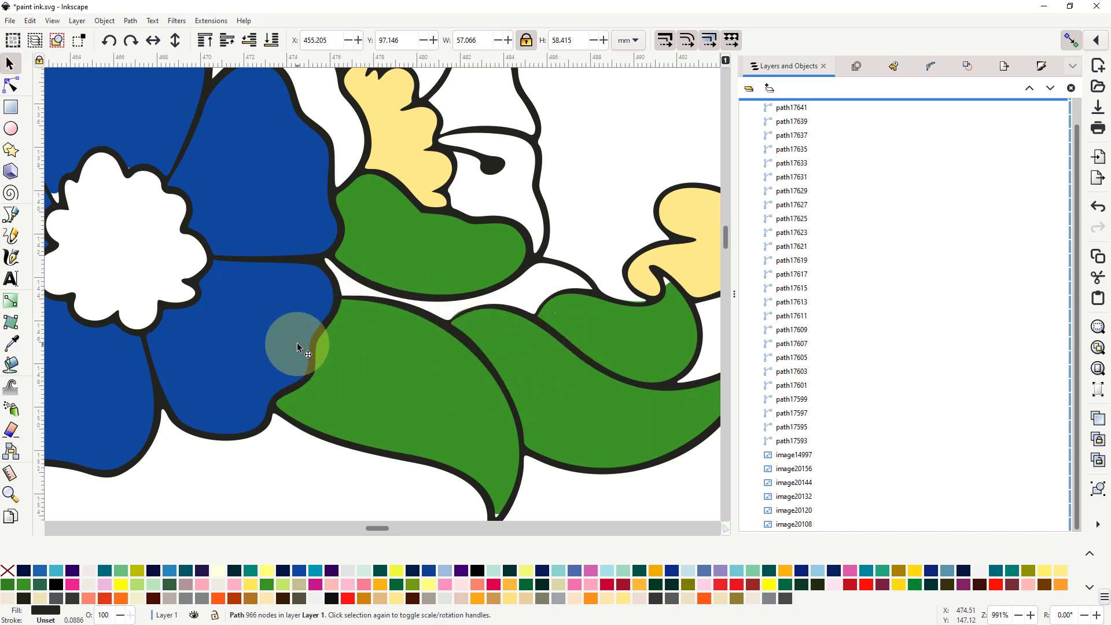
{"action": "scroll", "coordinate": [298, 359], "scroll_direction": "down", "scroll_amount": 3}
{"action": "scroll", "coordinate": [322, 335], "scroll_direction": "down", "scroll_amount": 5}
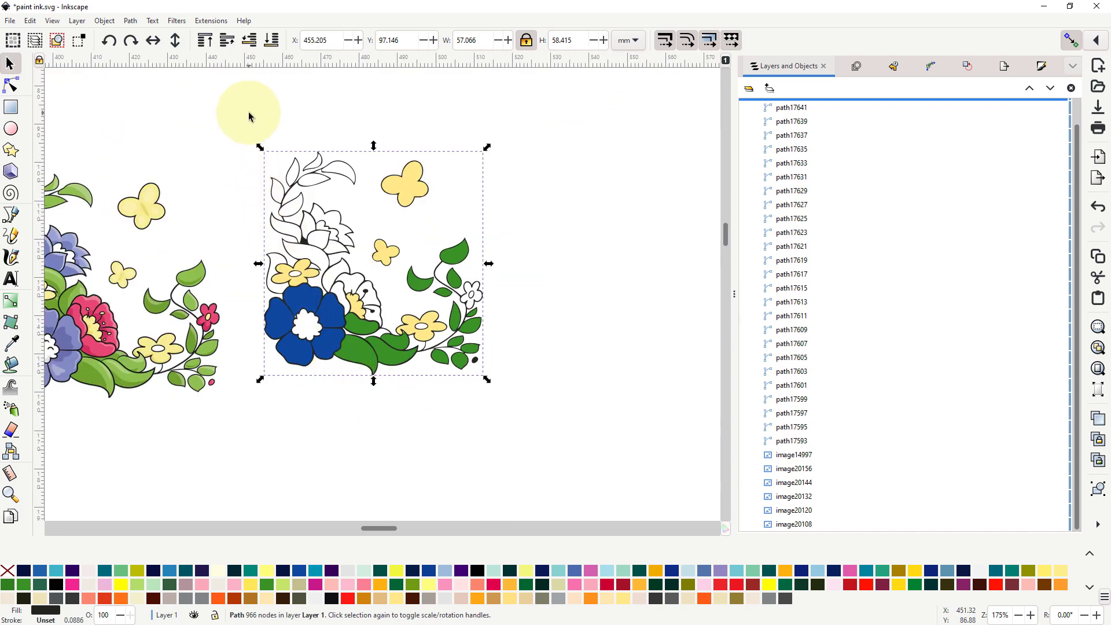
Step: Select the black outline together with all its color fills and delete them
{"action": "left_click", "coordinate": [243, 111]}
{"action": "left_click_drag", "start_coordinate": [236, 110], "coordinate": [543, 436]}
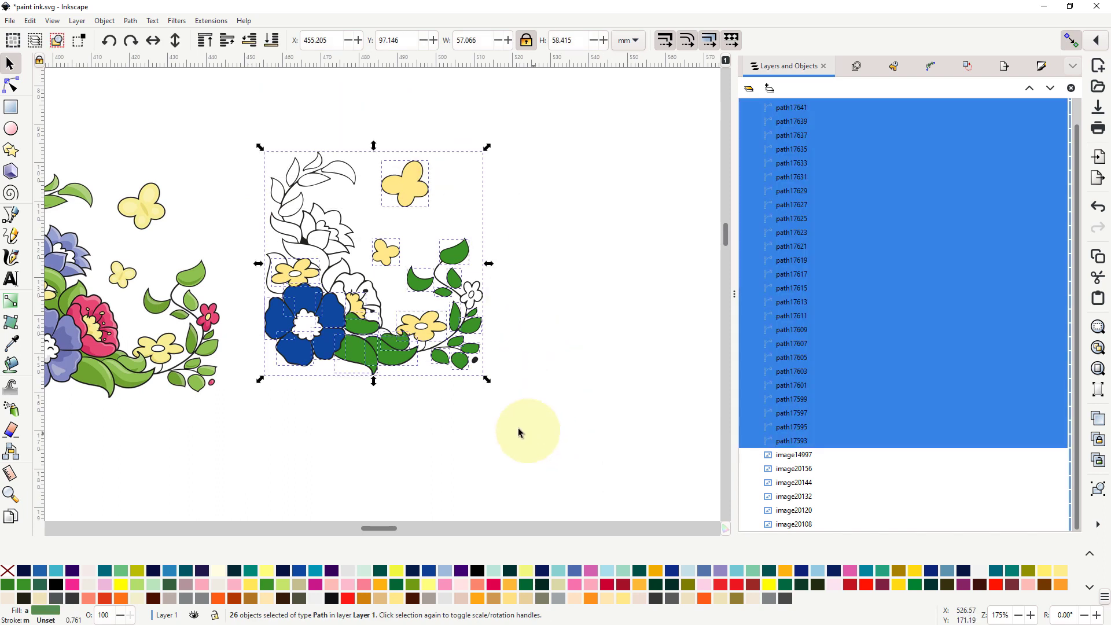
{"action": "right_click", "coordinate": [371, 350]}
{"action": "left_click", "coordinate": [399, 417]}
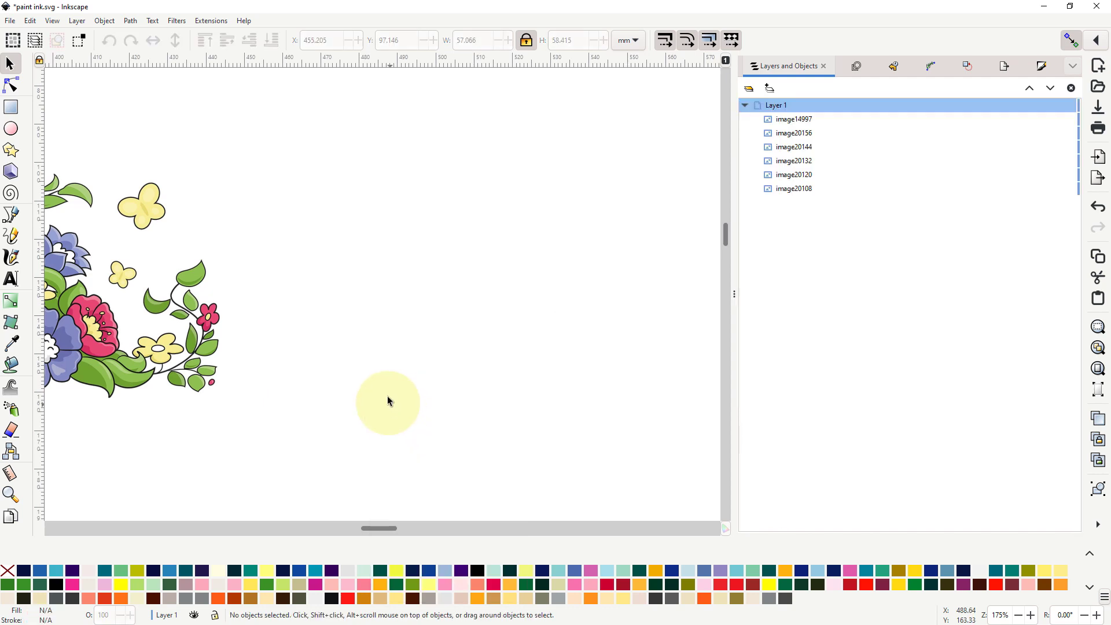
Step: Move the original floral bitmap back into the image collection, beside the teddy bear
{"action": "left_click_drag", "start_coordinate": [95, 363], "coordinate": [391, 320]}
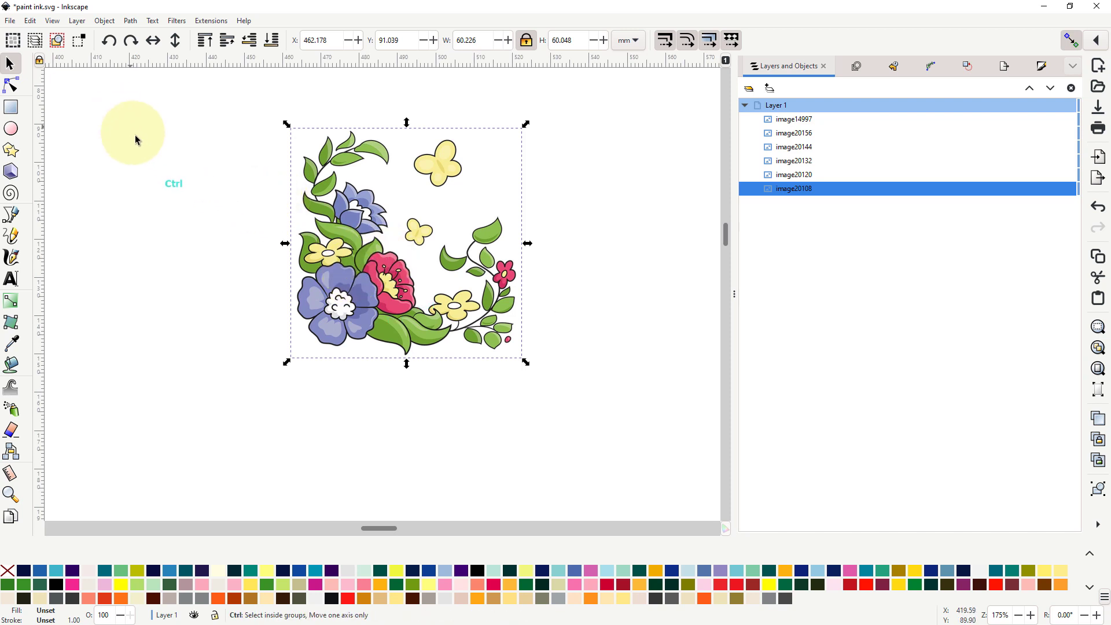
{"action": "scroll", "coordinate": [182, 180], "scroll_direction": "down", "scroll_amount": 3, "text": "ctrl"}
{"action": "scroll", "coordinate": [166, 229], "scroll_direction": "down", "scroll_amount": 1}
{"action": "left_click_drag", "start_coordinate": [166, 229], "coordinate": [569, 299]}
{"action": "left_click_drag", "start_coordinate": [577, 253], "coordinate": [270, 187]}
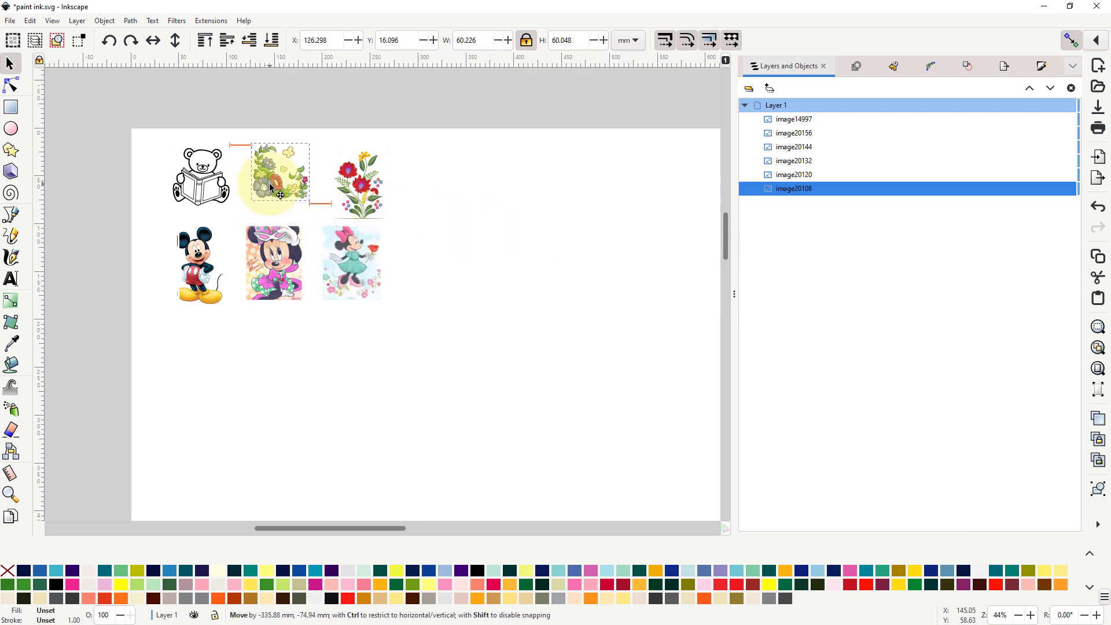
Step: Move the red flower bouquet image to the empty area of the page and enlarge it proportionally to about 241 × 304 mm
{"action": "left_click_drag", "start_coordinate": [365, 190], "coordinate": [609, 369]}
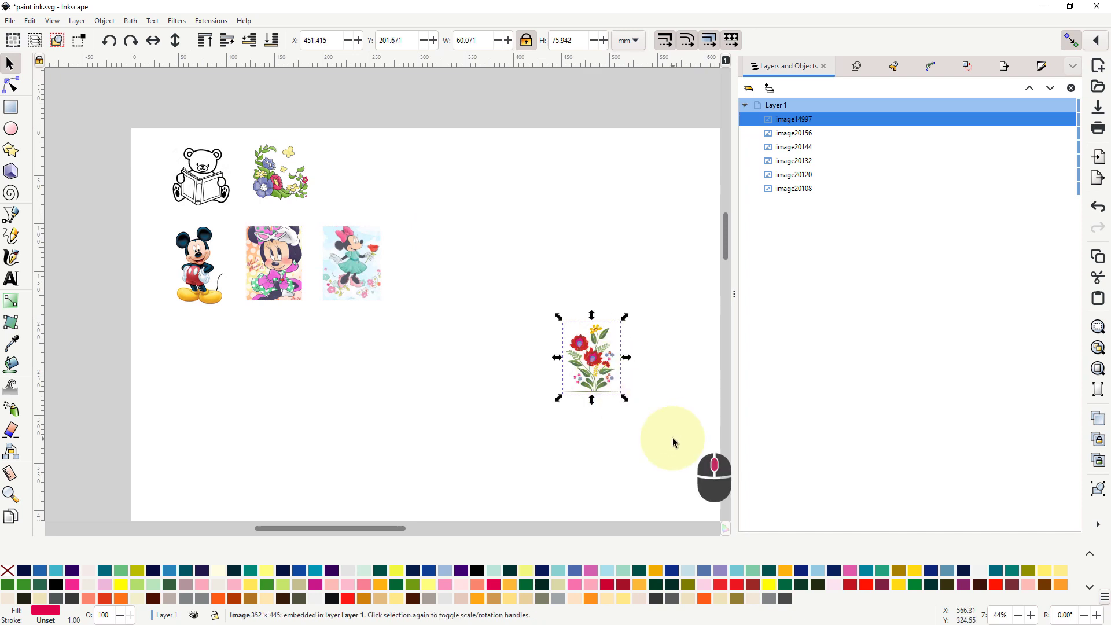
{"action": "left_click_drag", "start_coordinate": [672, 446], "coordinate": [381, 416]}
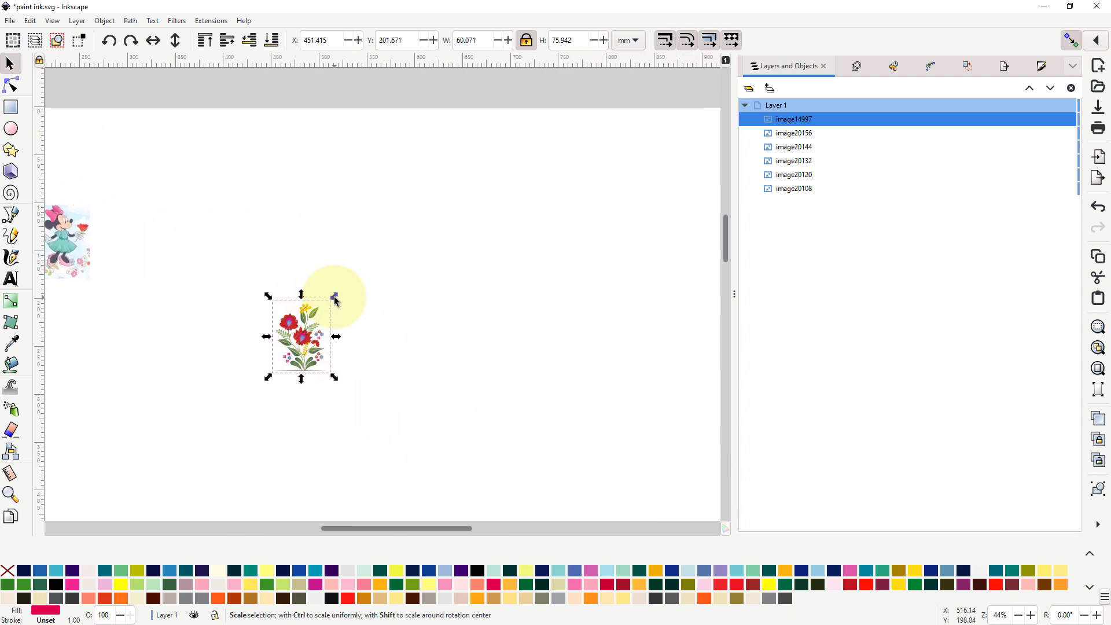
{"action": "left_click_drag", "start_coordinate": [334, 298], "coordinate": [558, 210]}
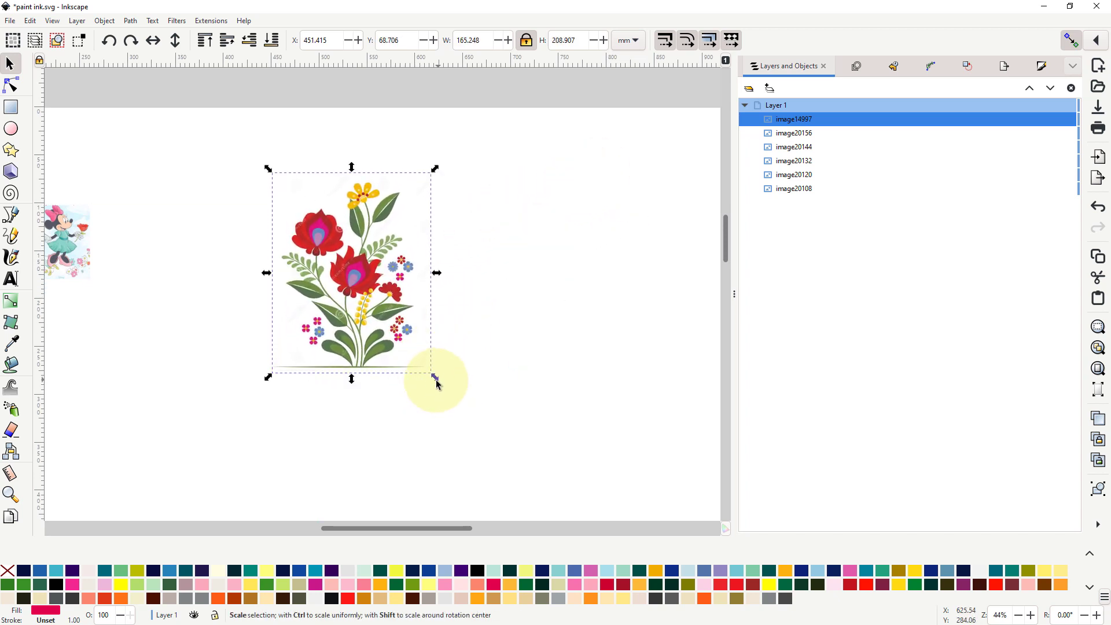
{"action": "left_click_drag", "start_coordinate": [436, 379], "coordinate": [507, 458]}
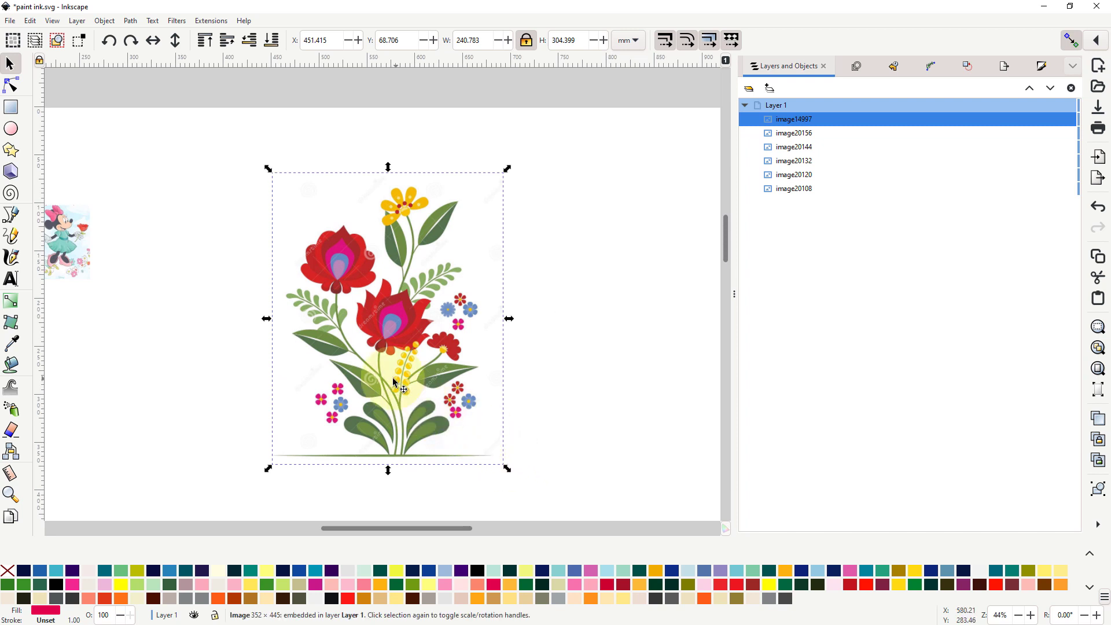
Step: Trace the enlarged bouquet bitmap as a multicolor trace in Colors mode with 11 scans, stacking and smoothing off, and speckles at 175
{"action": "key", "text": "ctrl"}
{"action": "scroll", "coordinate": [391, 359], "scroll_direction": "up", "scroll_amount": 2}
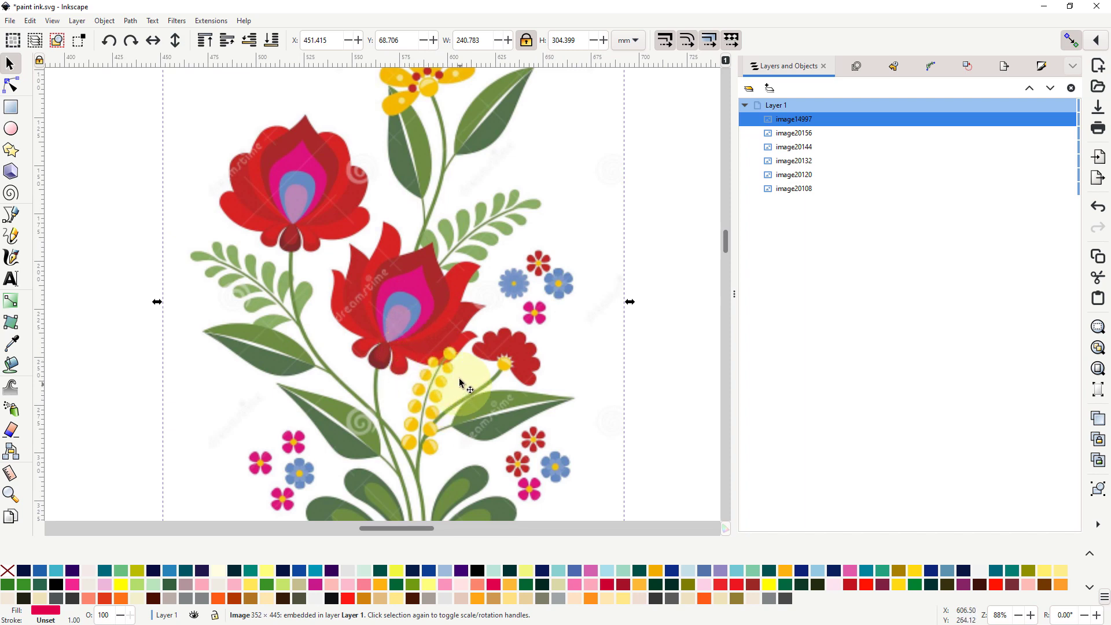
{"action": "scroll", "coordinate": [445, 383], "scroll_direction": "down", "scroll_amount": 1}
{"action": "scroll", "coordinate": [455, 393], "scroll_direction": "down", "scroll_amount": 1}
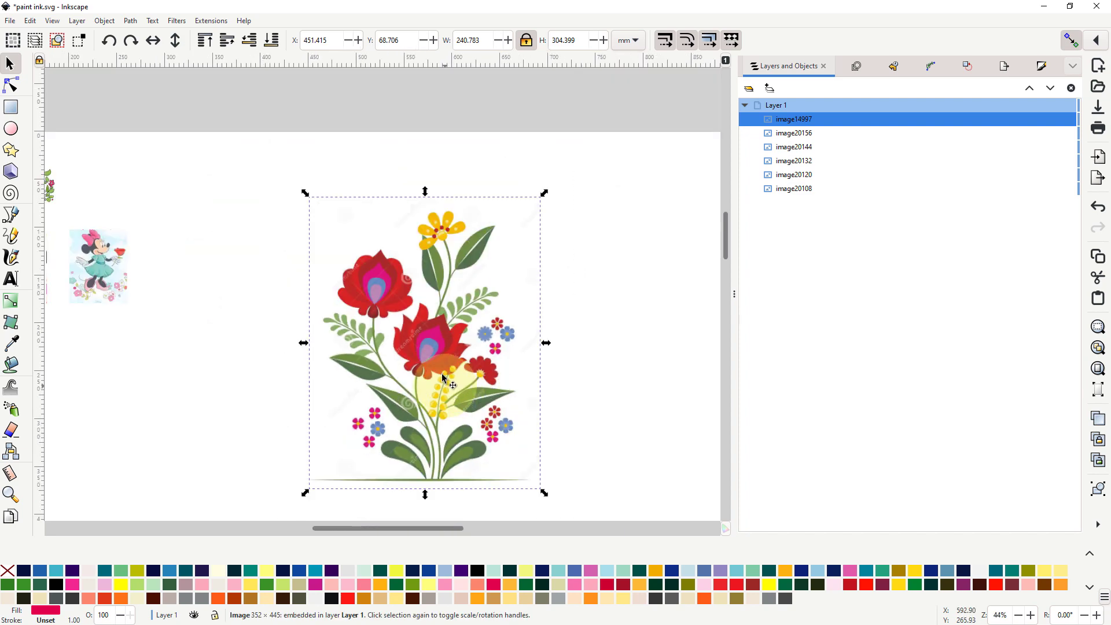
{"action": "scroll", "coordinate": [440, 377], "scroll_direction": "up", "scroll_amount": 1}
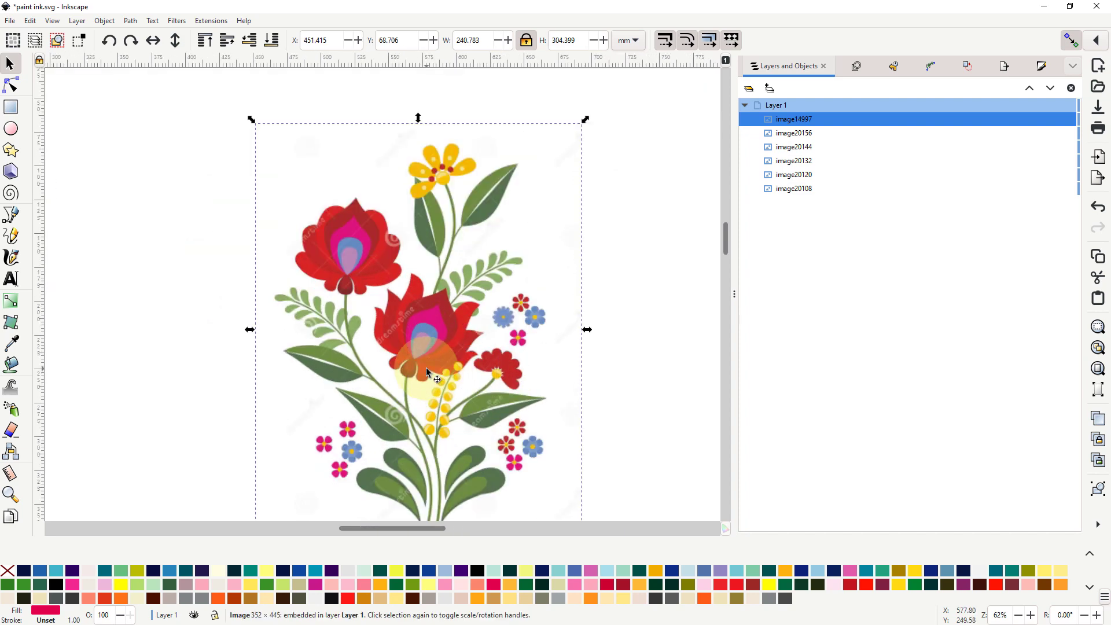
{"action": "scroll", "coordinate": [426, 370], "scroll_direction": "down", "scroll_amount": 2}
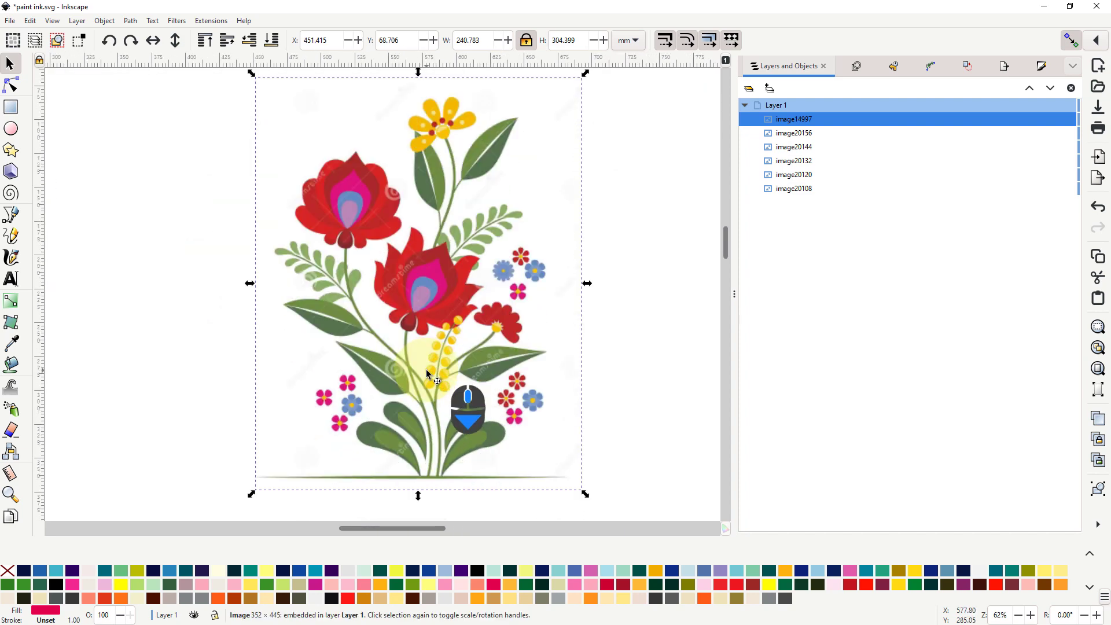
{"action": "left_click", "coordinate": [129, 22]}
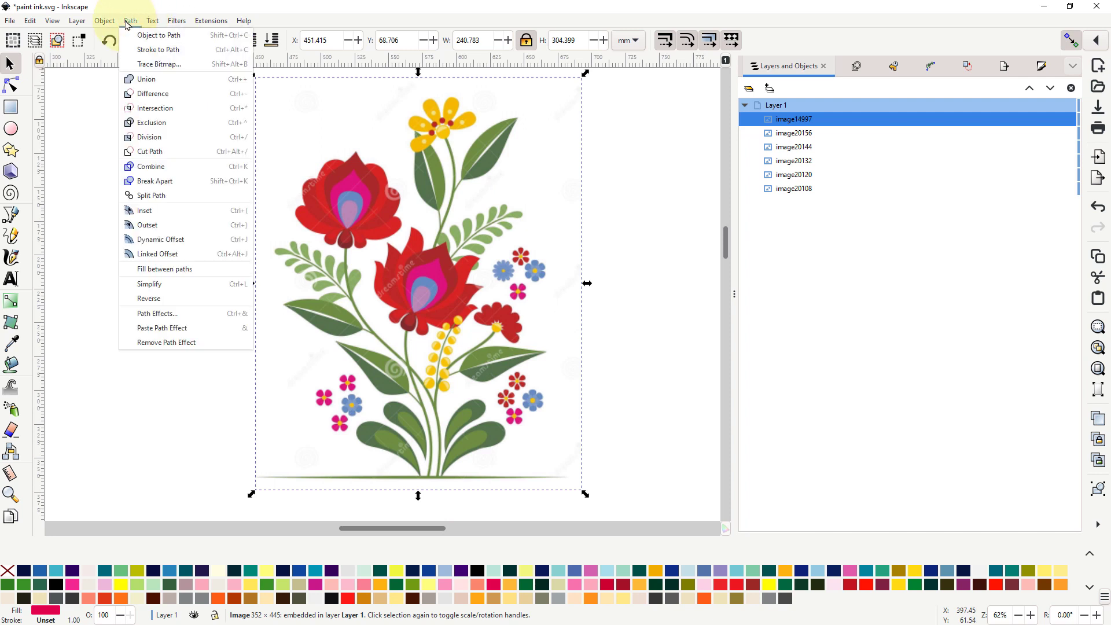
{"action": "left_click", "coordinate": [156, 64]}
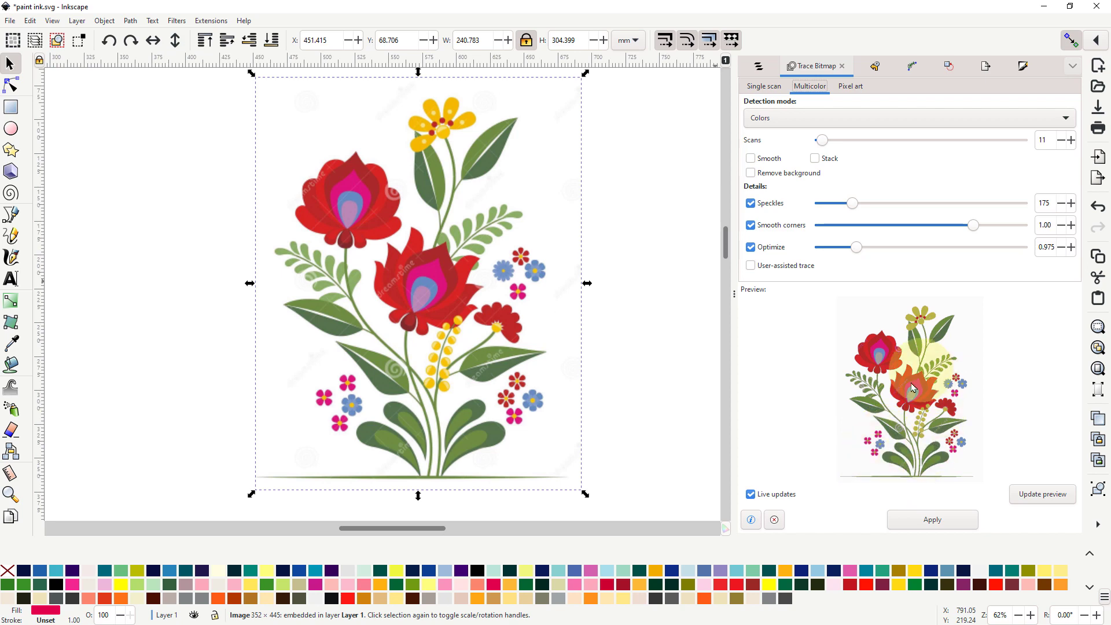
{"action": "left_click", "coordinate": [931, 521]}
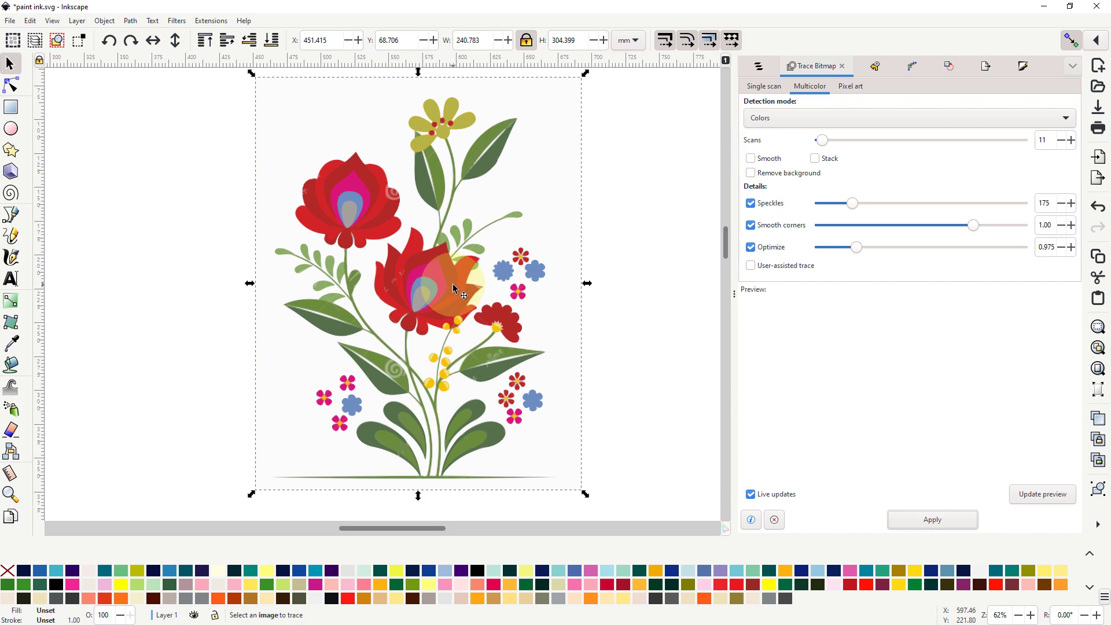
Step: Move the bouquet trace about 221 mm to the left of its source image and examine its traced leaves and flowers
{"action": "left_click_drag", "start_coordinate": [453, 284], "coordinate": [147, 290]}
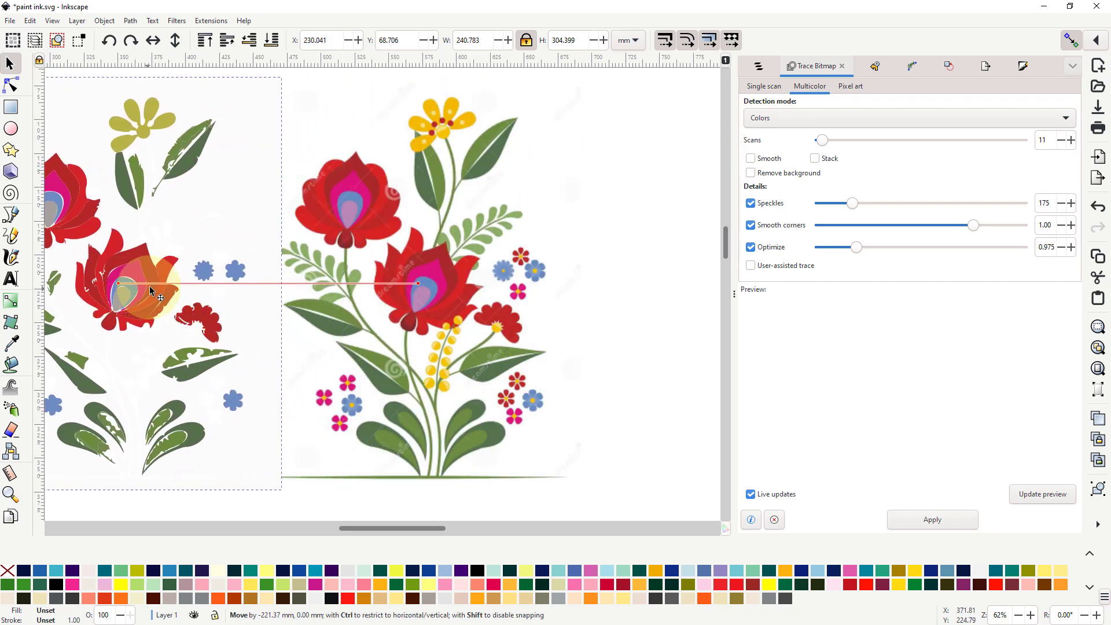
{"action": "left_click_drag", "start_coordinate": [318, 302], "coordinate": [546, 305]}
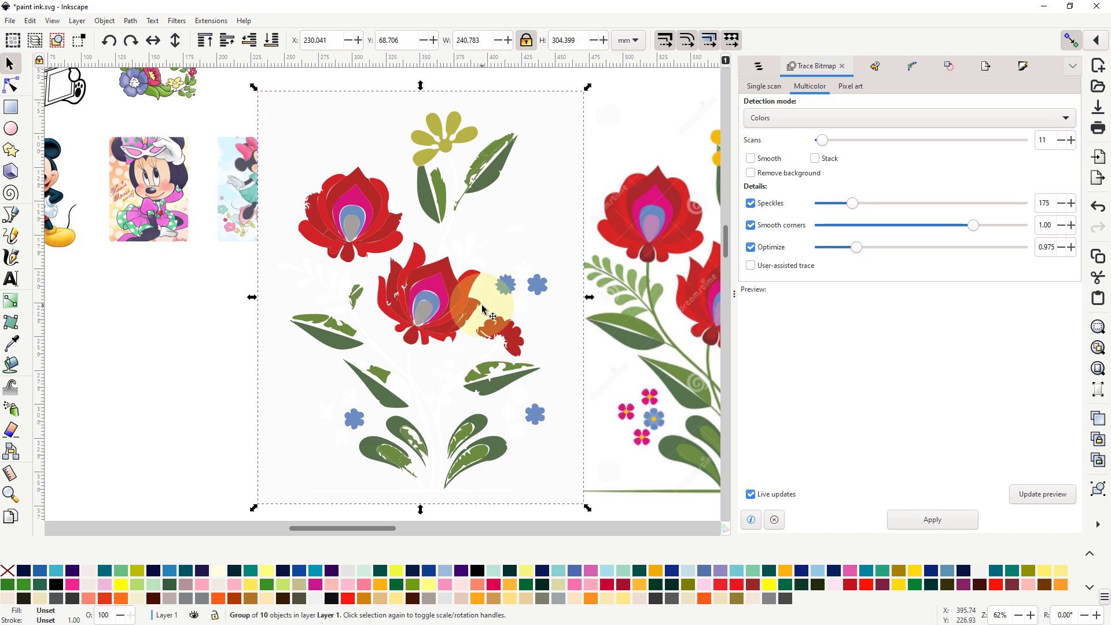
{"action": "scroll", "coordinate": [481, 457], "scroll_direction": "up", "scroll_amount": 5, "text": "ctrl"}
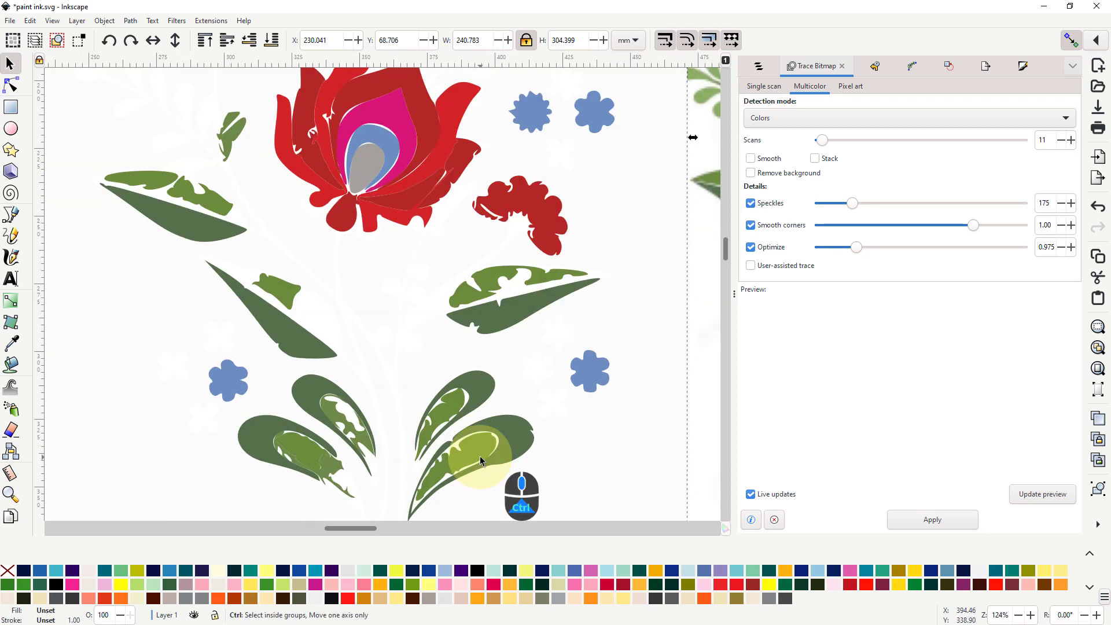
Step: Compare the traced leaves and red flower petals with the matching areas of the source bouquet bitmap
{"action": "left_click_drag", "start_coordinate": [474, 452], "coordinate": [489, 302]}
{"action": "scroll", "coordinate": [475, 305], "scroll_direction": "up", "scroll_amount": 2}
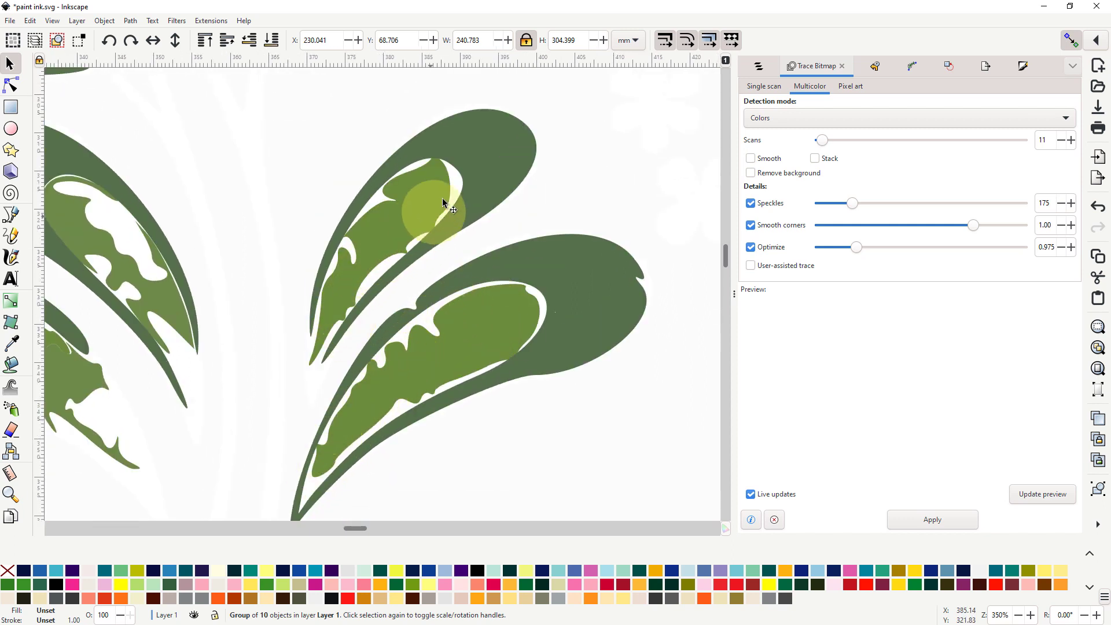
{"action": "scroll", "coordinate": [427, 374], "scroll_direction": "down", "scroll_amount": 6}
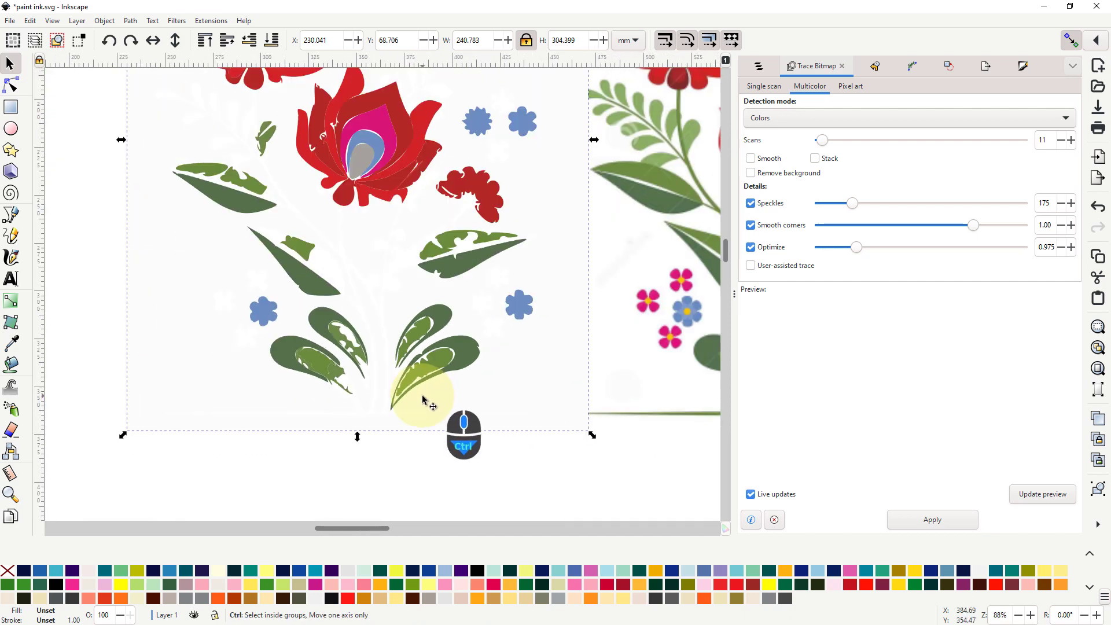
{"action": "scroll", "coordinate": [640, 389], "scroll_direction": "up", "scroll_amount": 6}
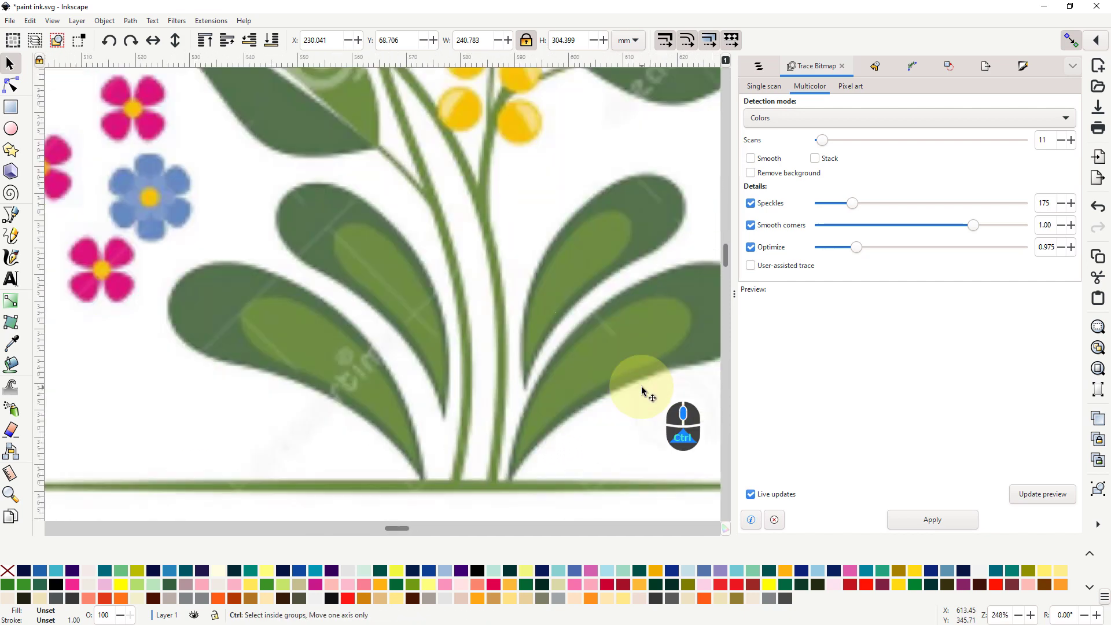
{"action": "scroll", "coordinate": [645, 340], "scroll_direction": "up", "scroll_amount": 1}
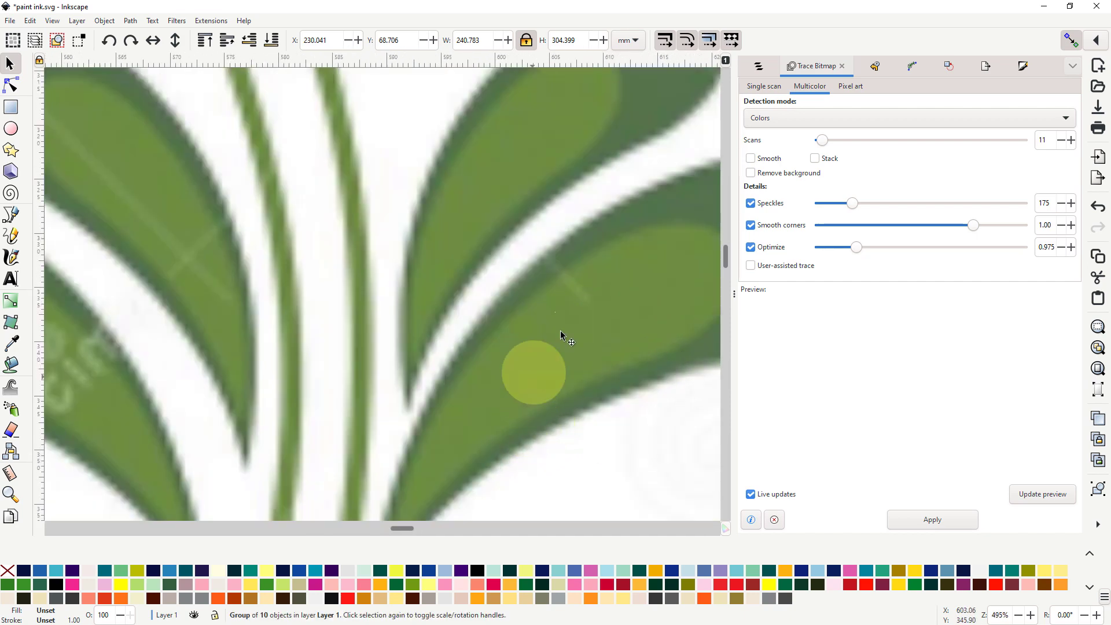
{"action": "scroll", "coordinate": [575, 335], "scroll_direction": "down", "scroll_amount": 5}
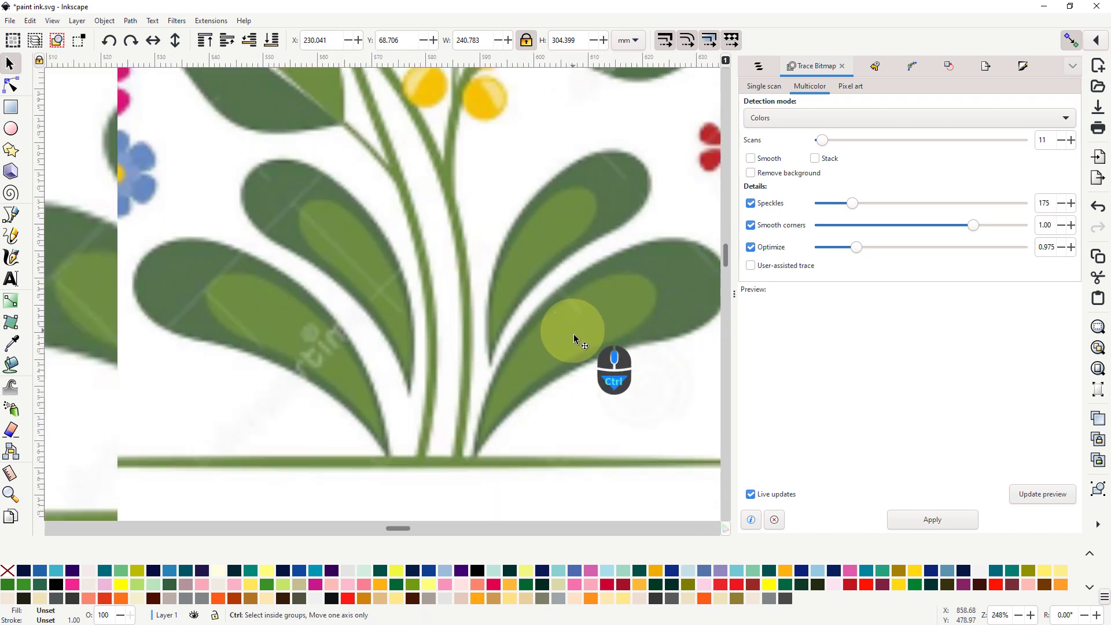
{"action": "scroll", "coordinate": [384, 313], "scroll_direction": "down", "scroll_amount": 1}
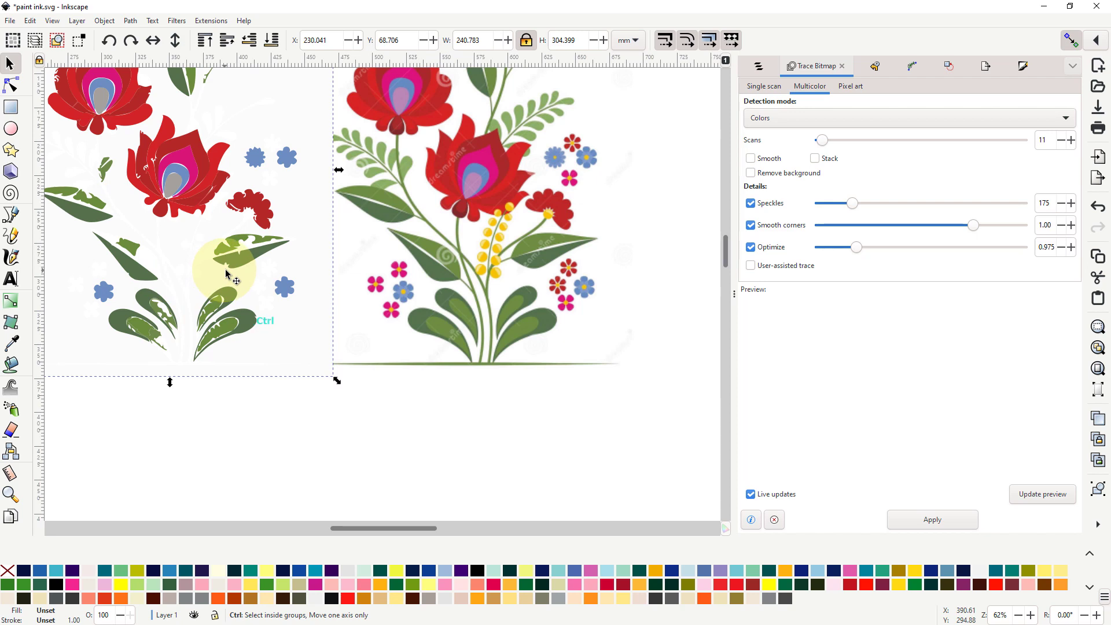
{"action": "scroll", "coordinate": [128, 173], "scroll_direction": "up", "scroll_amount": 4}
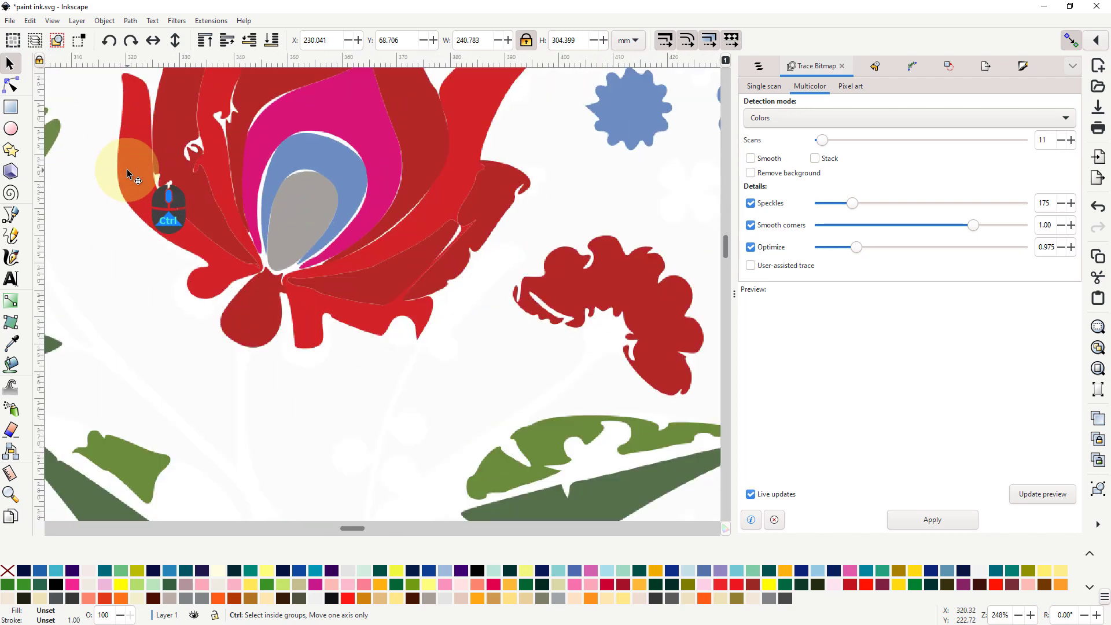
{"action": "scroll", "coordinate": [130, 172], "scroll_direction": "up", "scroll_amount": 1}
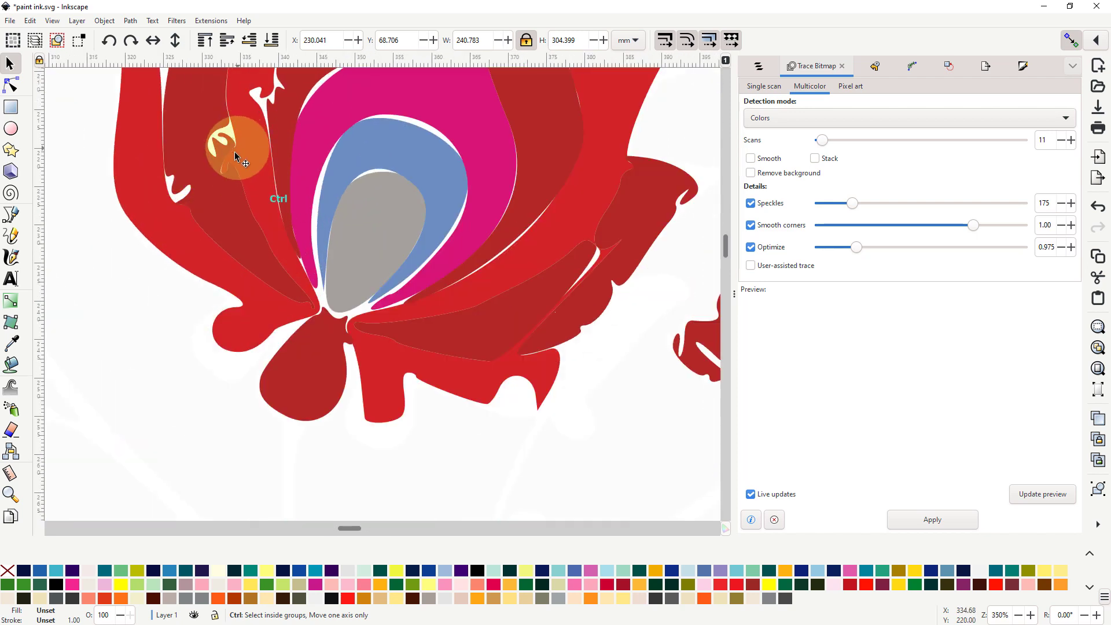
{"action": "scroll", "coordinate": [262, 272], "scroll_direction": "down", "scroll_amount": 1}
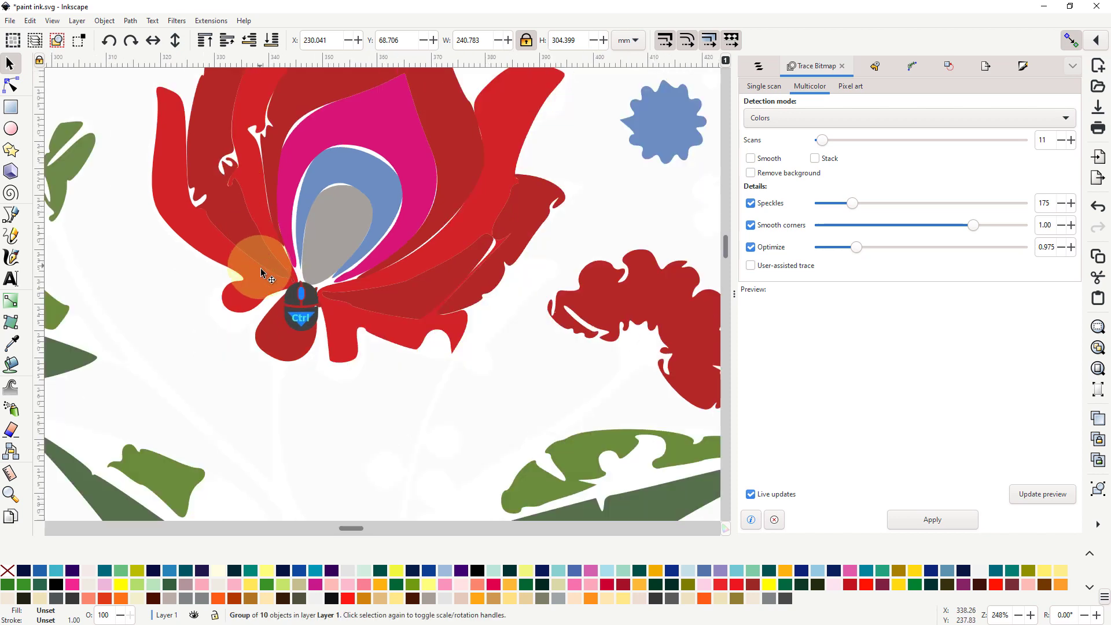
{"action": "scroll", "coordinate": [408, 301], "scroll_direction": "down", "scroll_amount": 2}
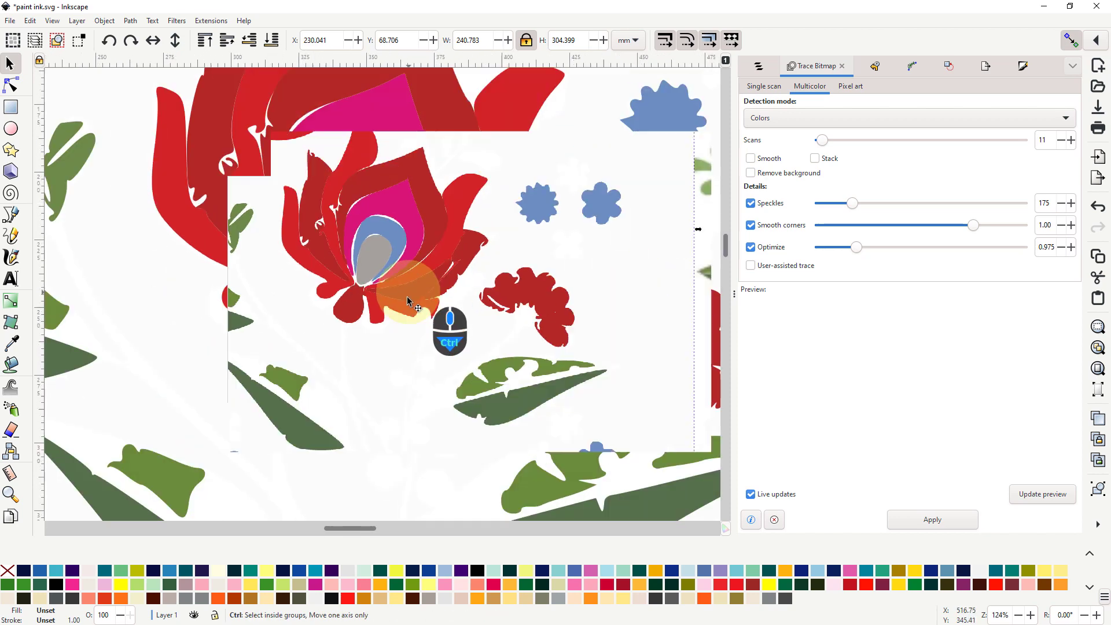
{"action": "scroll", "coordinate": [408, 302], "scroll_direction": "down", "scroll_amount": 3, "text": "ctrl"}
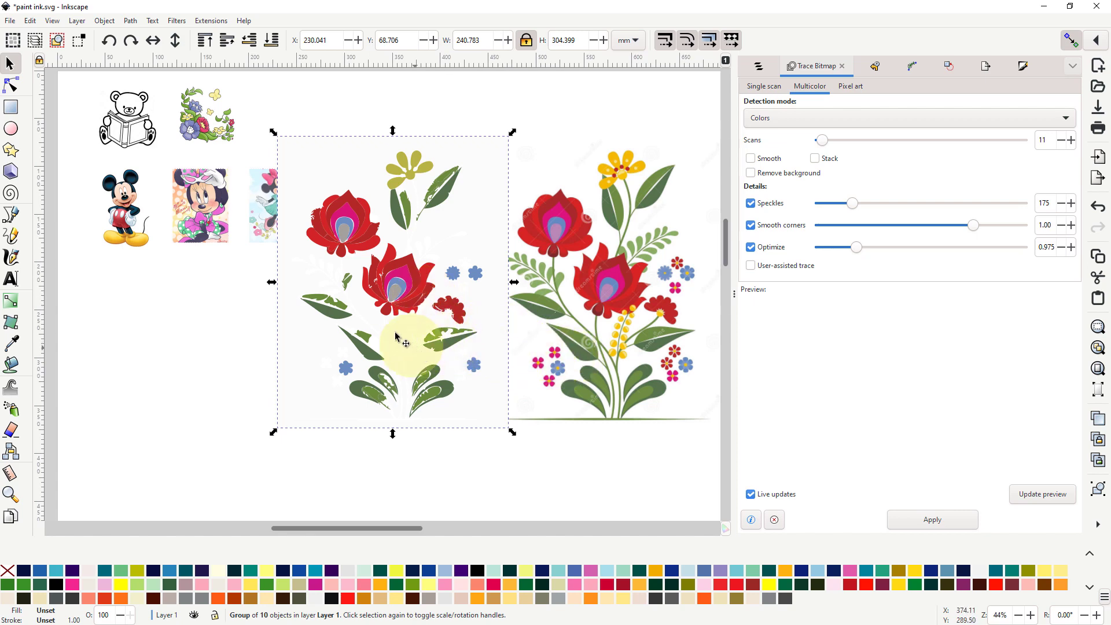
Step: Delete the multicolor bouquet trace, keeping the source bitmap on the page
{"action": "right_click", "coordinate": [399, 305]}
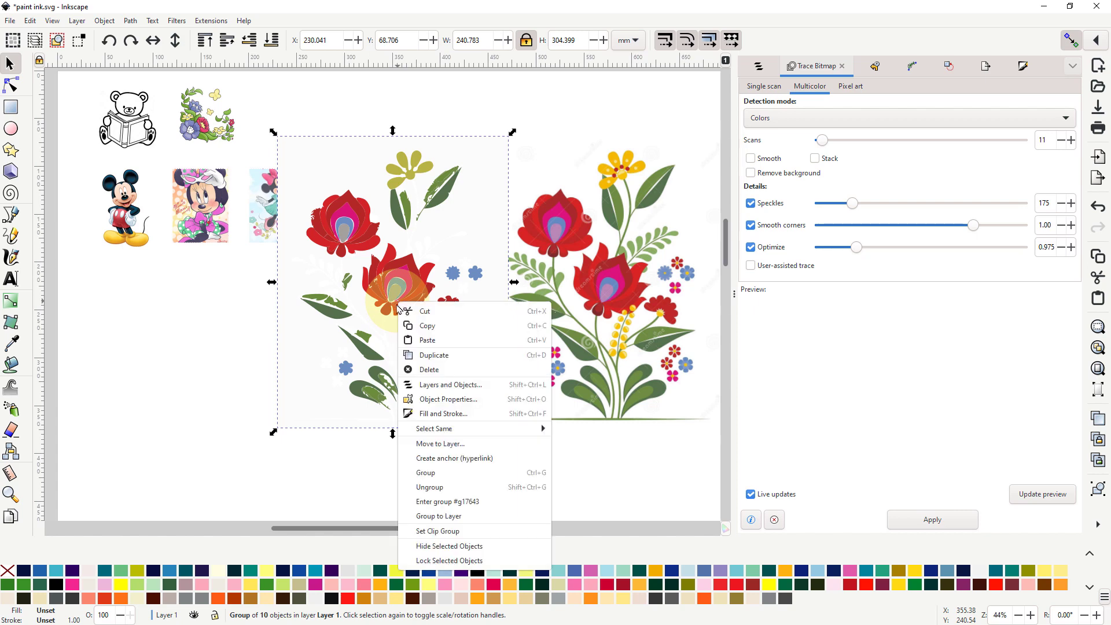
{"action": "left_click", "coordinate": [428, 371]}
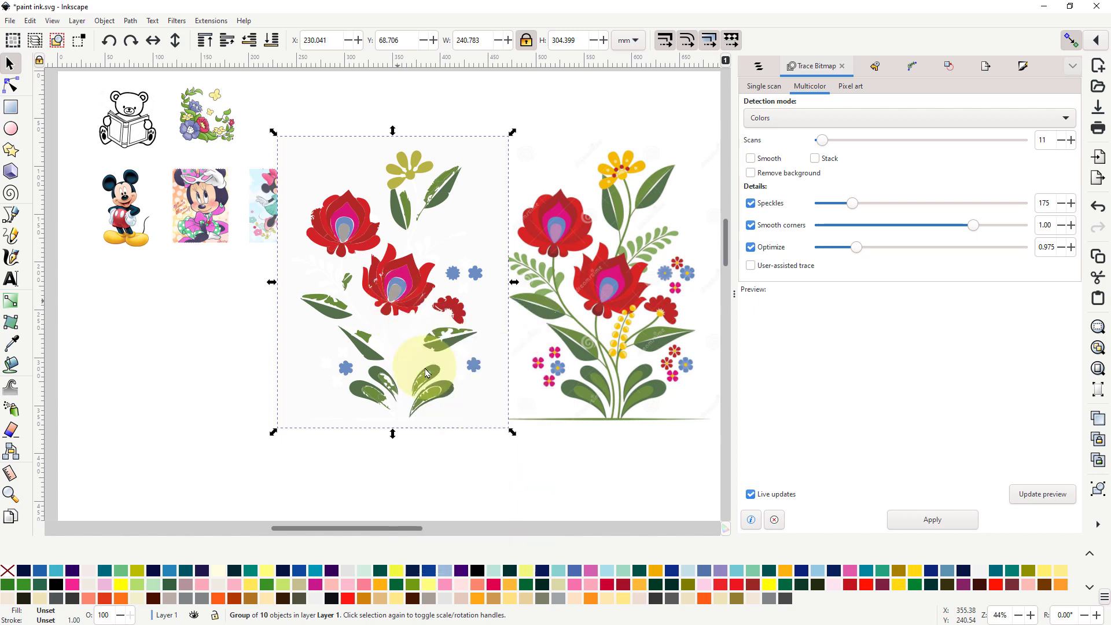
{"action": "left_click_drag", "start_coordinate": [562, 330], "coordinate": [299, 355]}
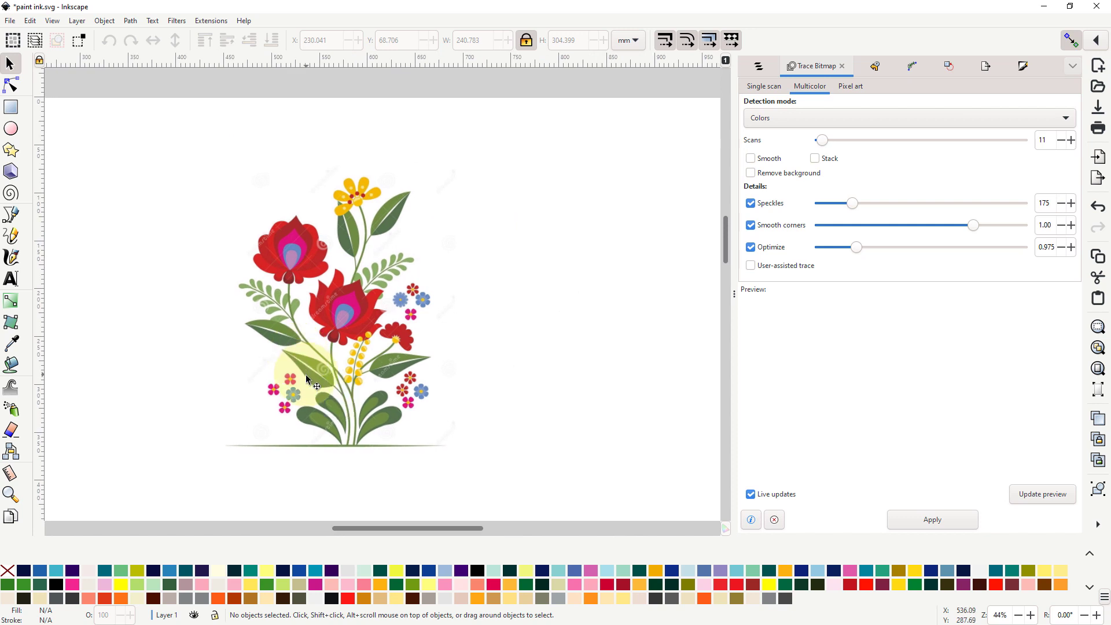
Step: Activate the Paint Bucket tool, review its fill-by options and keep Visible Colors for the bouquet's lower leaves
{"action": "scroll", "coordinate": [302, 386], "scroll_direction": "up", "scroll_amount": 2, "text": "ctrl"}
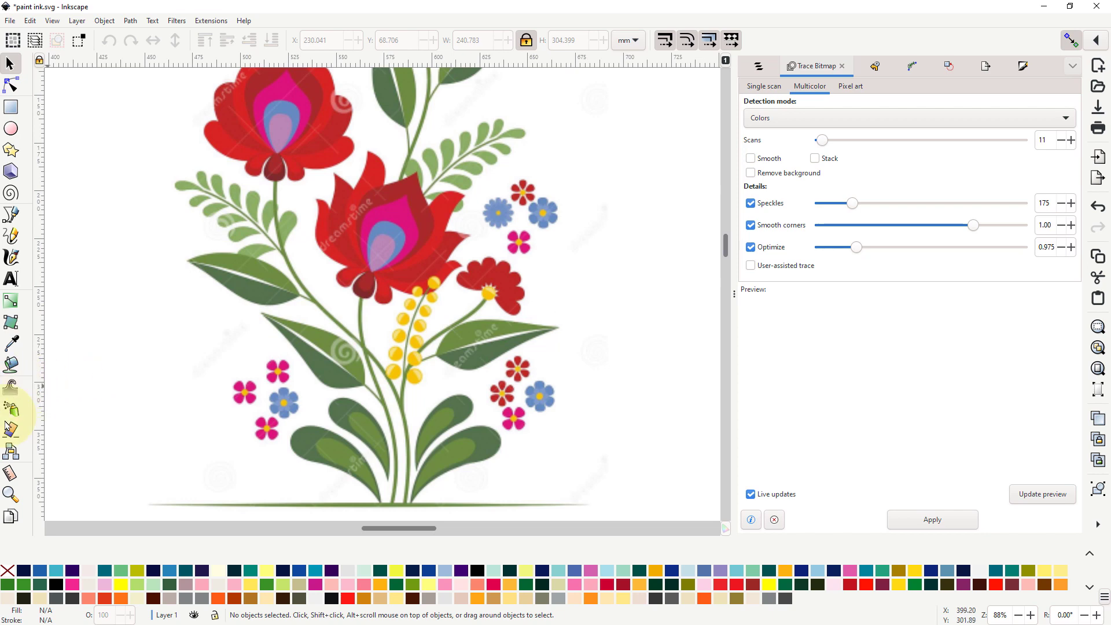
{"action": "left_click", "coordinate": [11, 370]}
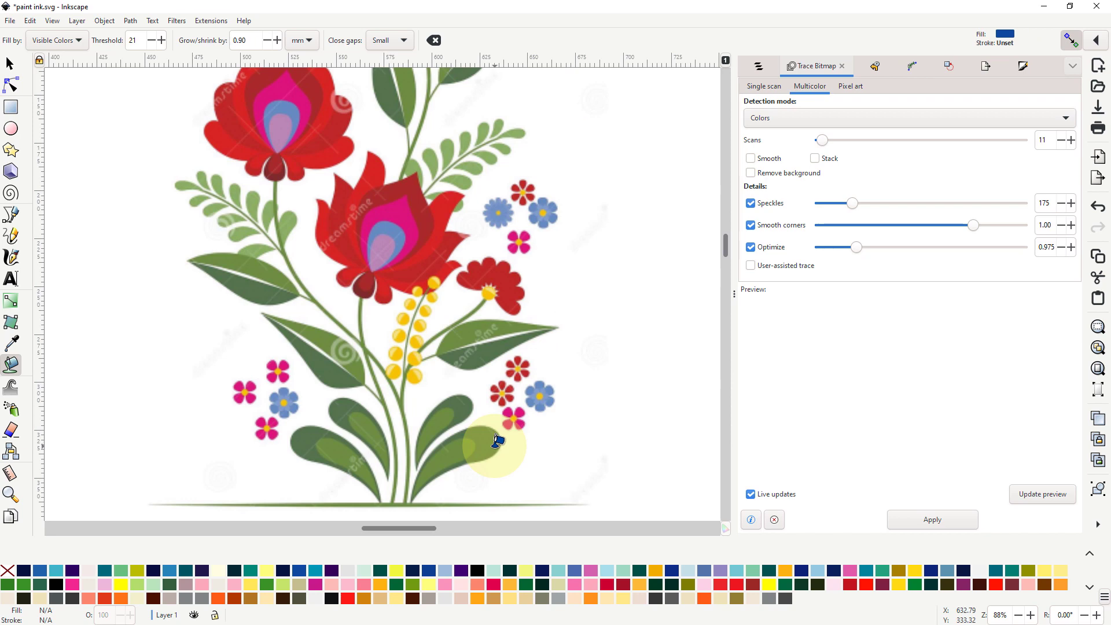
{"action": "scroll", "coordinate": [491, 443], "scroll_direction": "down", "scroll_amount": 2}
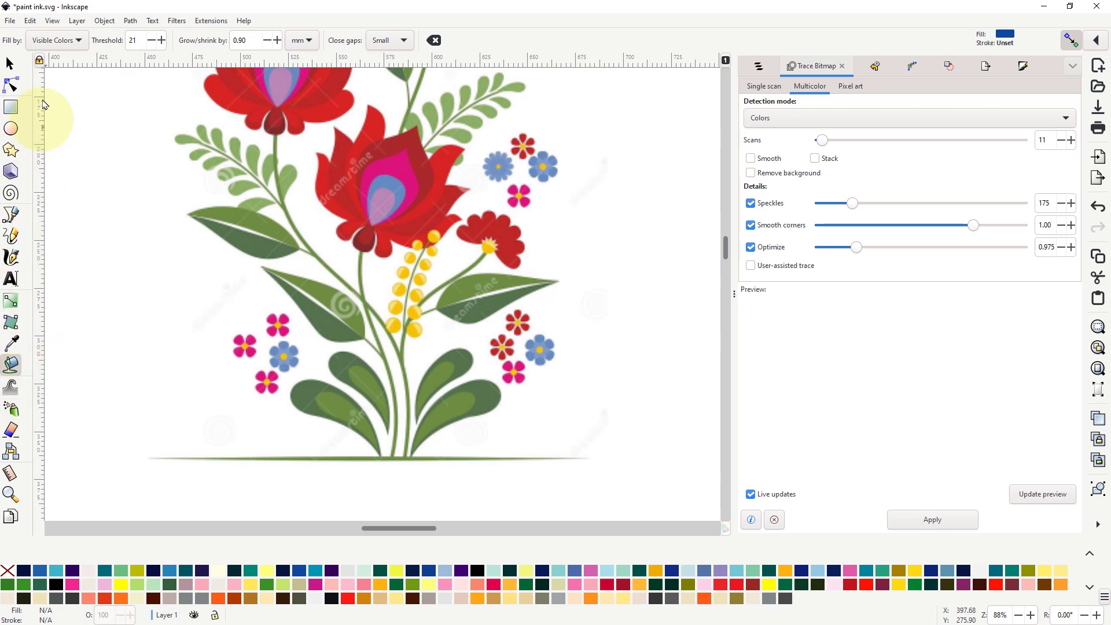
{"action": "left_click", "coordinate": [80, 43]}
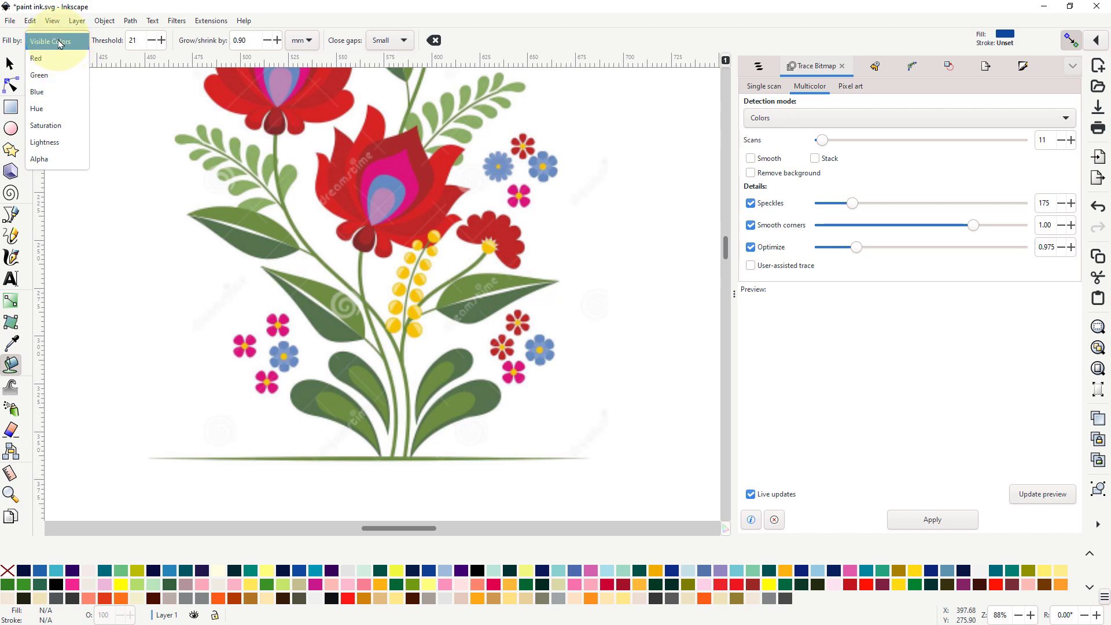
{"action": "left_click", "coordinate": [116, 51]}
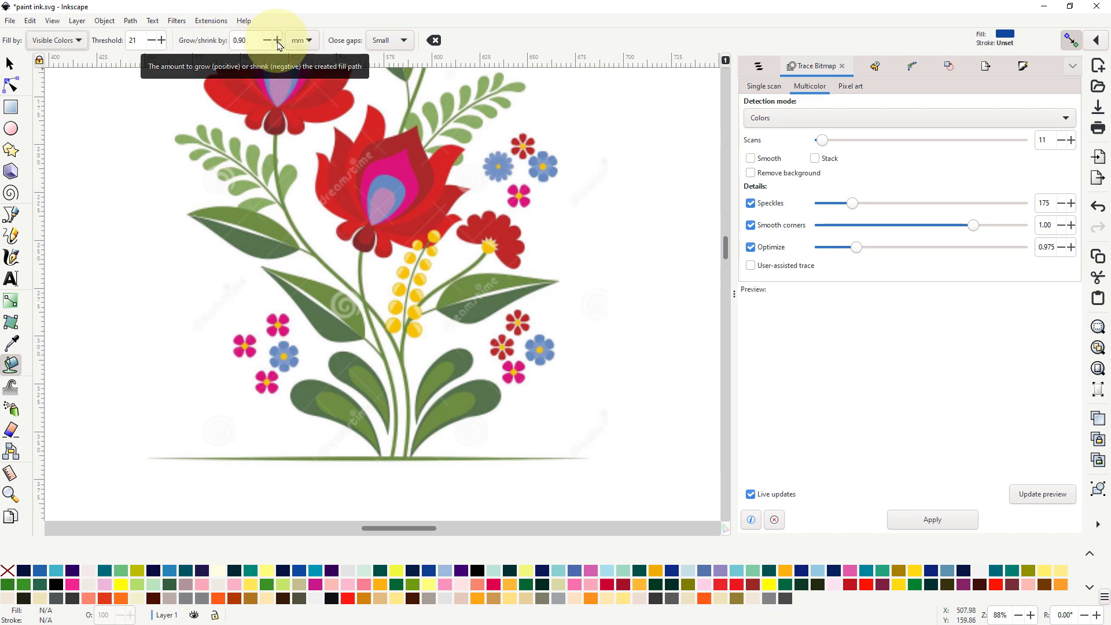
{"action": "scroll", "coordinate": [324, 407], "scroll_direction": "up", "scroll_amount": 3, "text": "ctrl"}
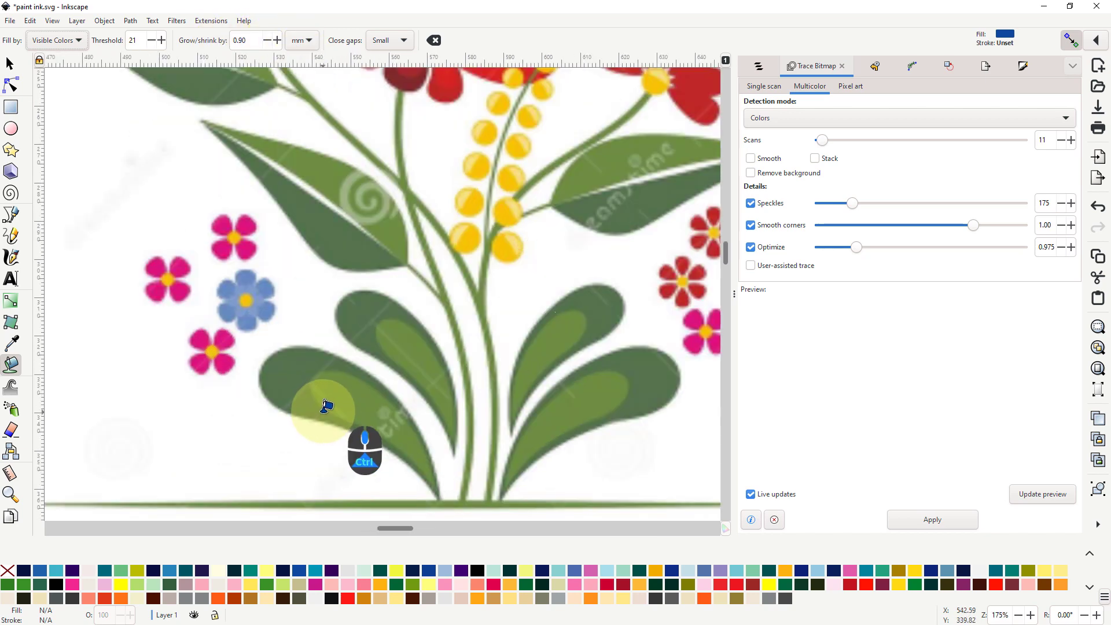
{"action": "scroll", "coordinate": [377, 381], "scroll_direction": "down", "scroll_amount": 5}
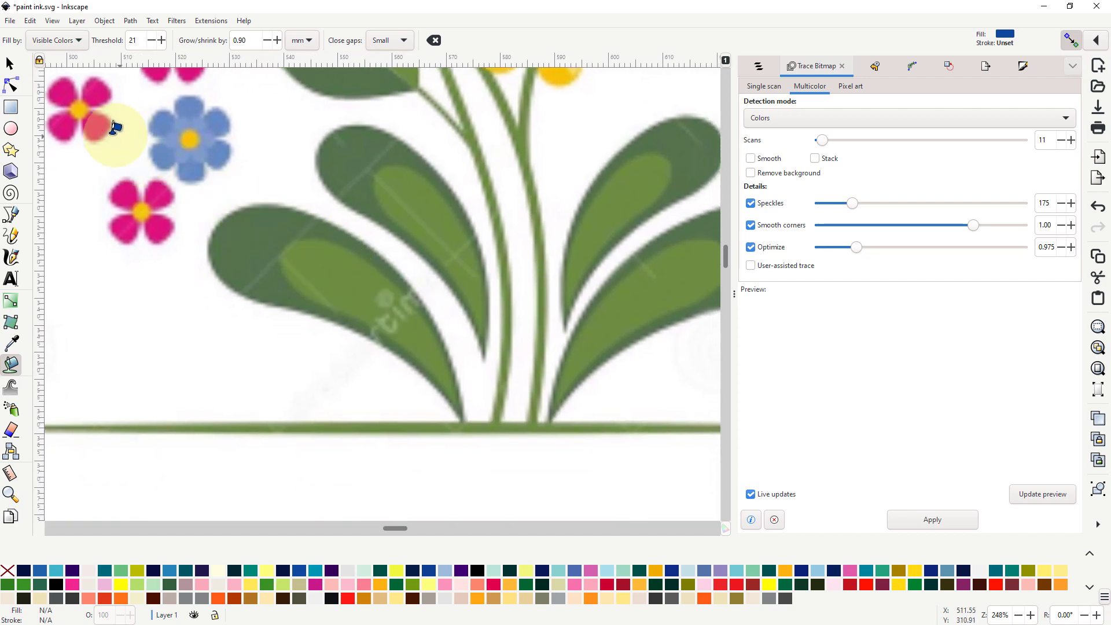
Step: Try bucket-filling the light green area of the bouquet's lower-left leaf in blue at threshold 20, and undo the fill
{"action": "left_click", "coordinate": [152, 40]}
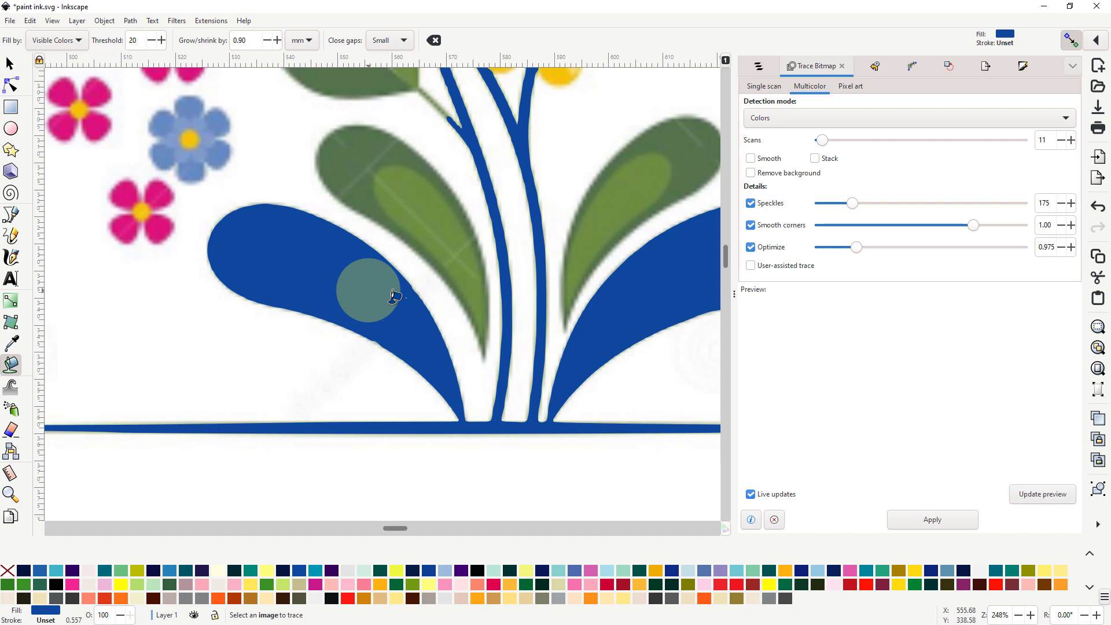
{"action": "scroll", "coordinate": [504, 359], "scroll_direction": "down", "scroll_amount": 3}
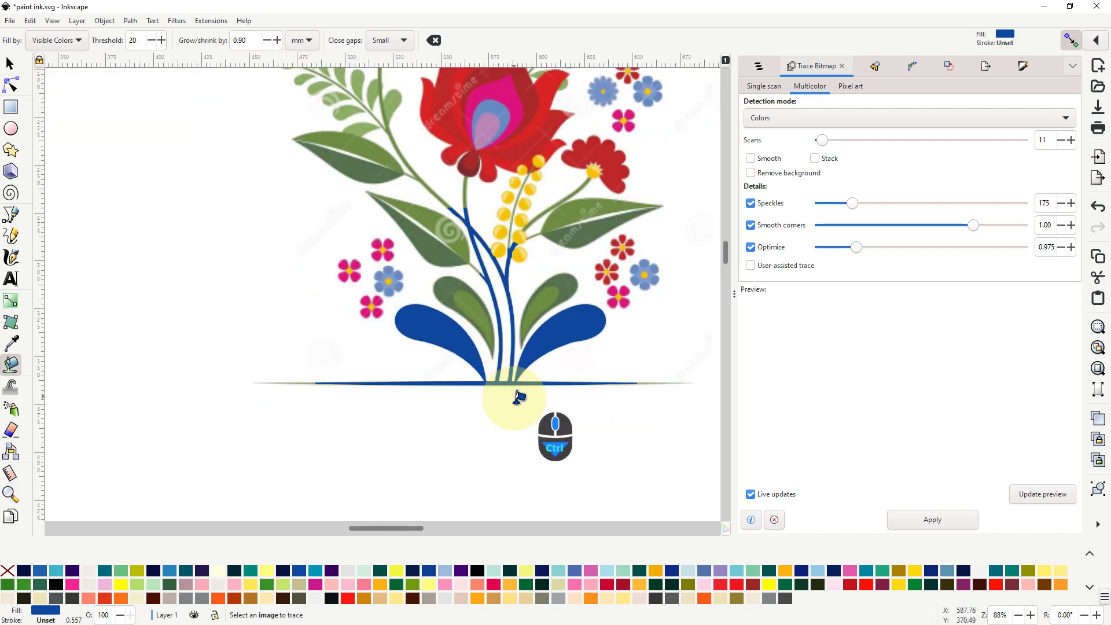
{"action": "scroll", "coordinate": [519, 397], "scroll_direction": "down", "scroll_amount": 1}
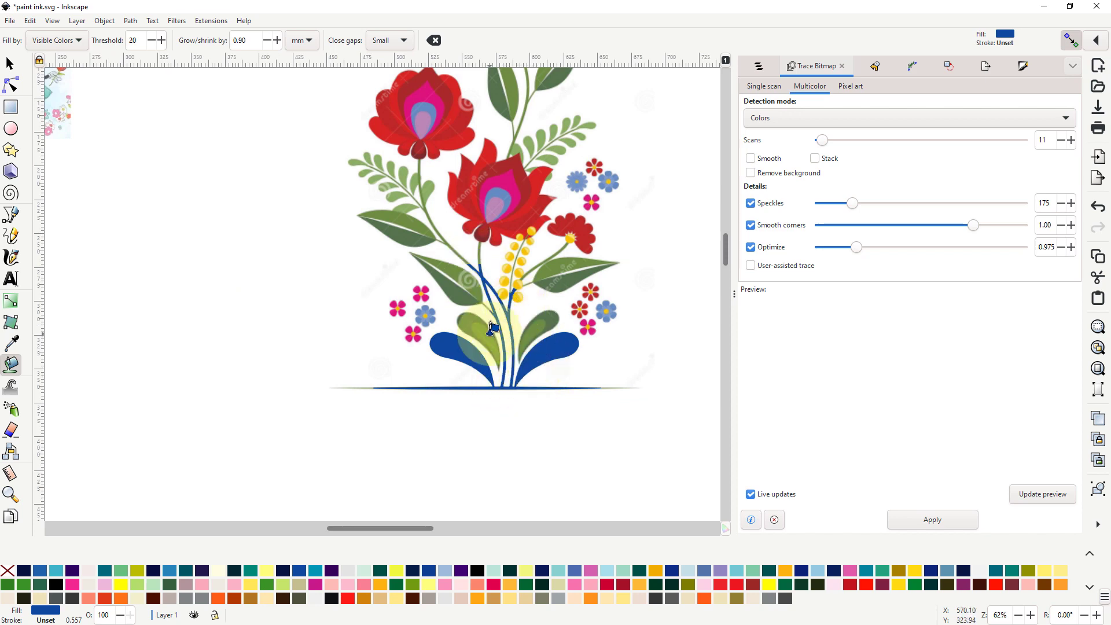
{"action": "scroll", "coordinate": [502, 402], "scroll_direction": "up", "scroll_amount": 1}
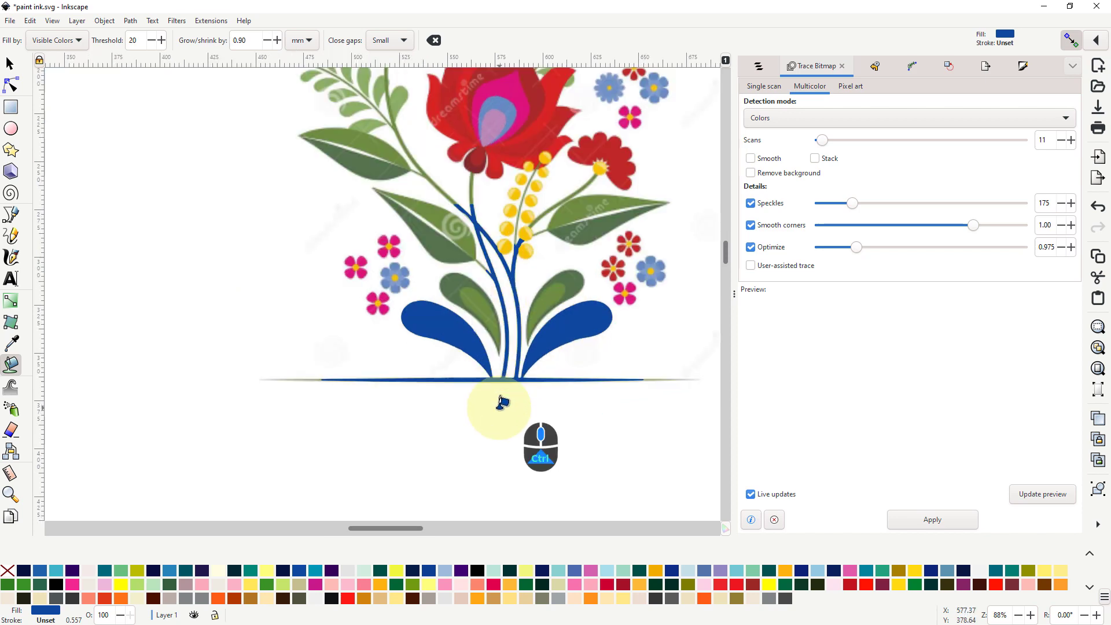
{"action": "scroll", "coordinate": [502, 402], "scroll_direction": "up", "scroll_amount": 1}
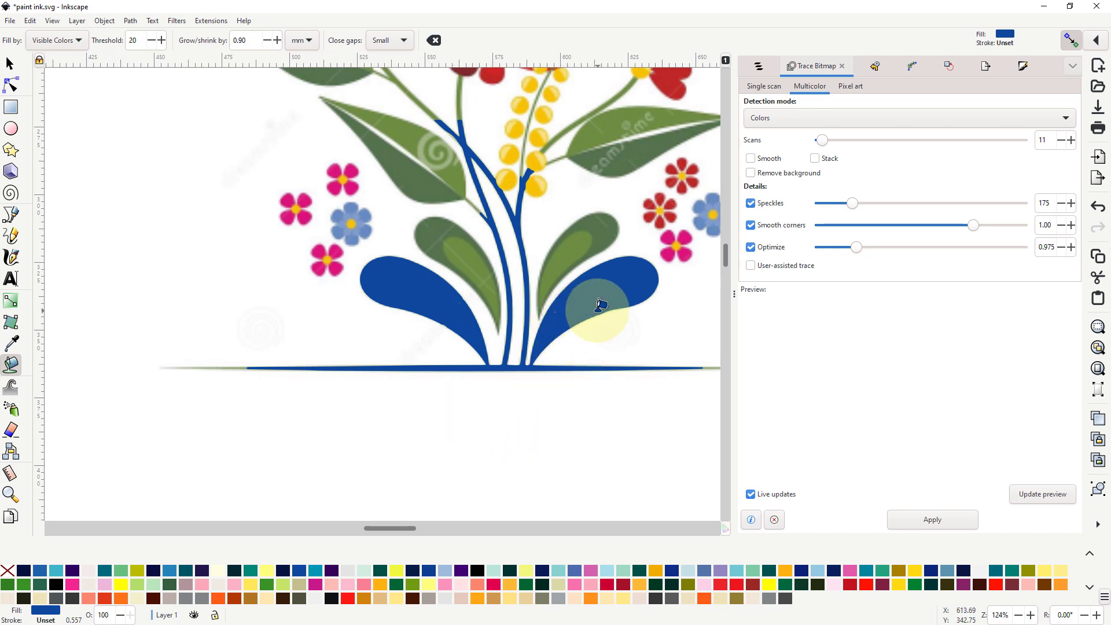
{"action": "scroll", "coordinate": [630, 340], "scroll_direction": "up", "scroll_amount": 1}
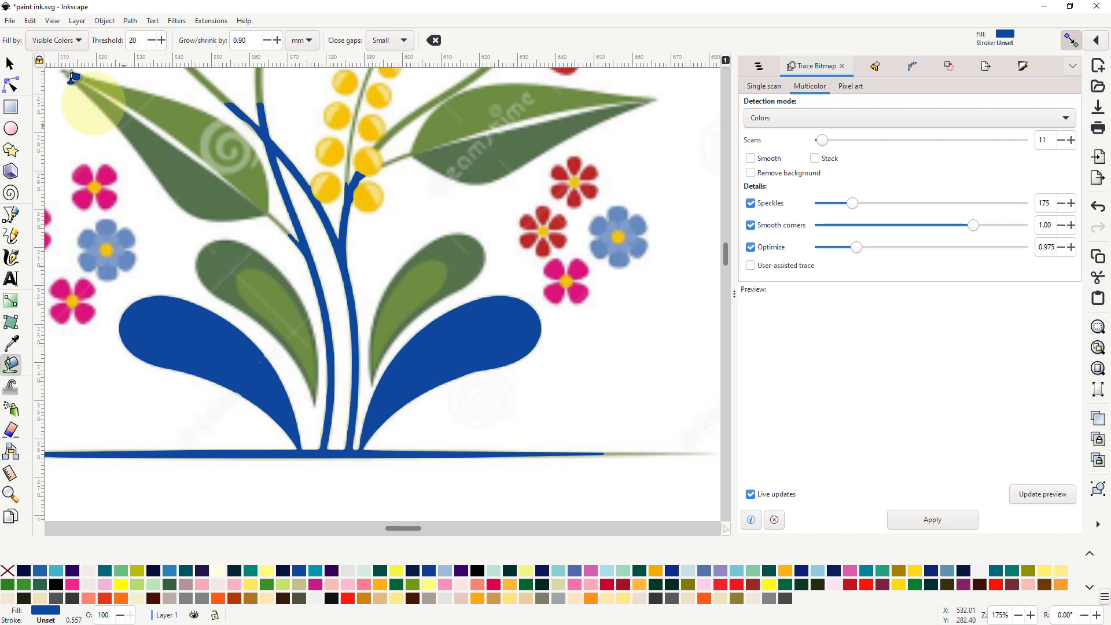
{"action": "left_click", "coordinate": [30, 21]}
{"action": "left_click", "coordinate": [53, 35]}
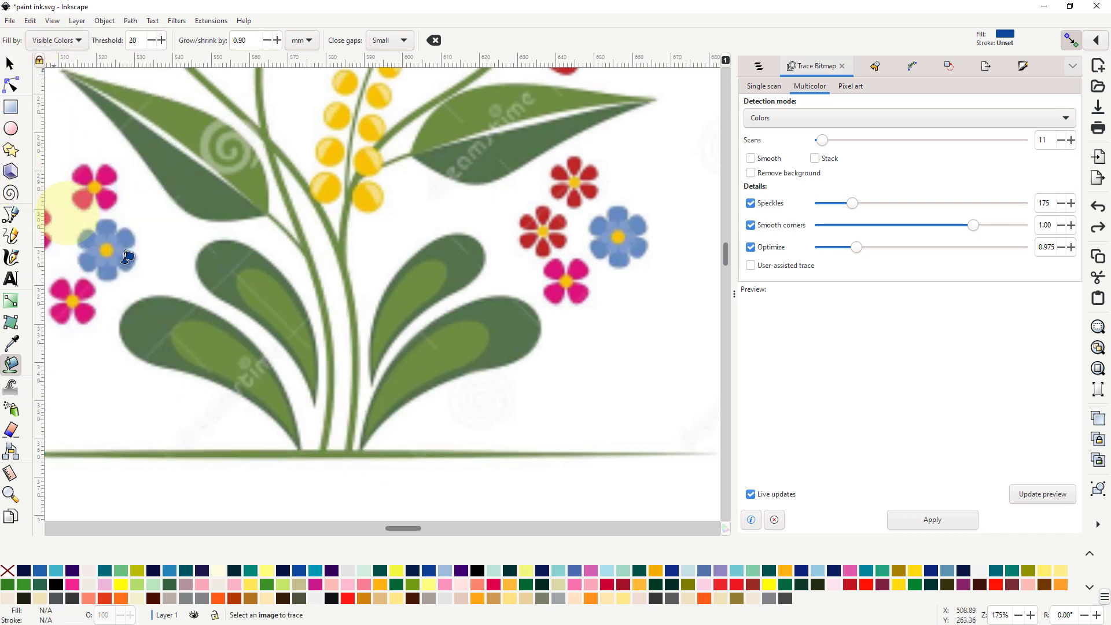
Step: Try bucket-filling the lower-left leaf's light green area at thresholds 10 and 15, undoing each fill
{"action": "left_click", "coordinate": [153, 42]}
{"action": "left_click", "coordinate": [153, 41]}
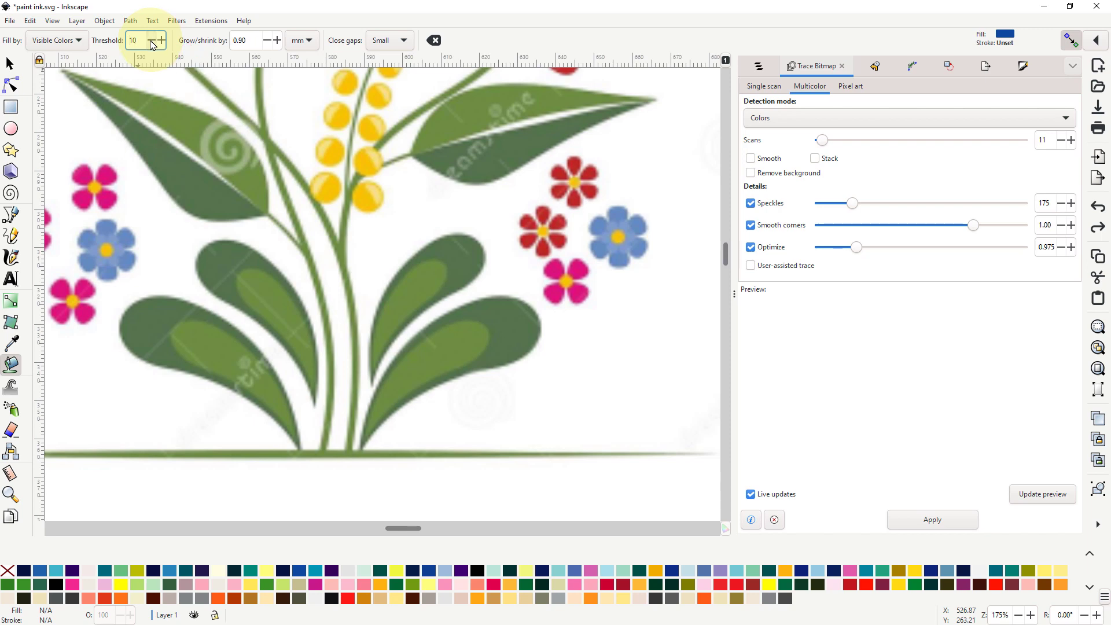
{"action": "left_click", "coordinate": [228, 357]}
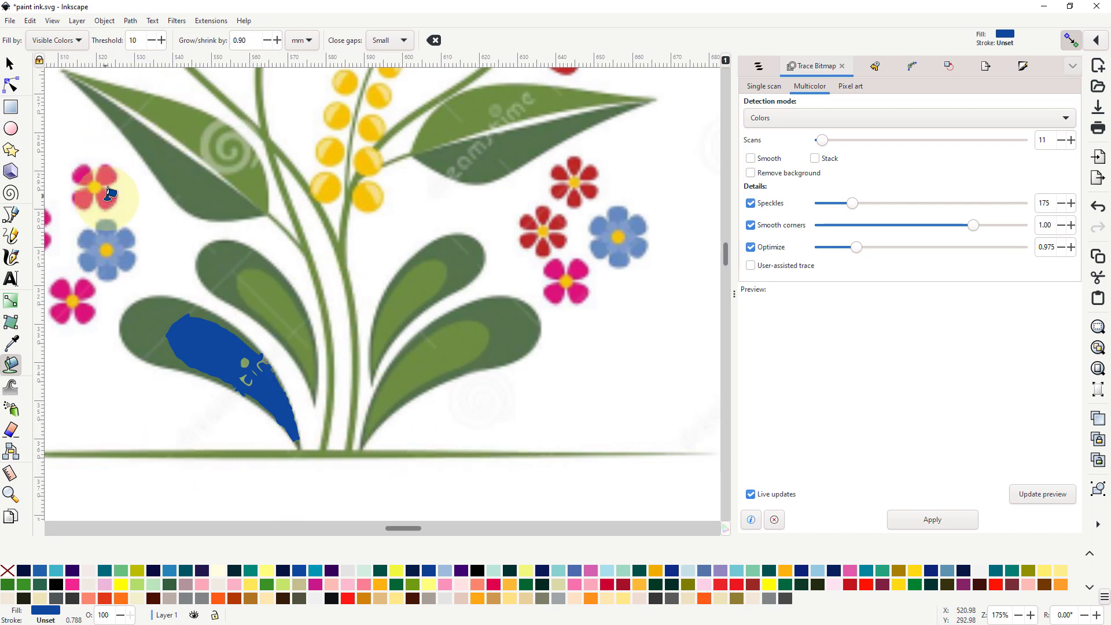
{"action": "left_click", "coordinate": [30, 22]}
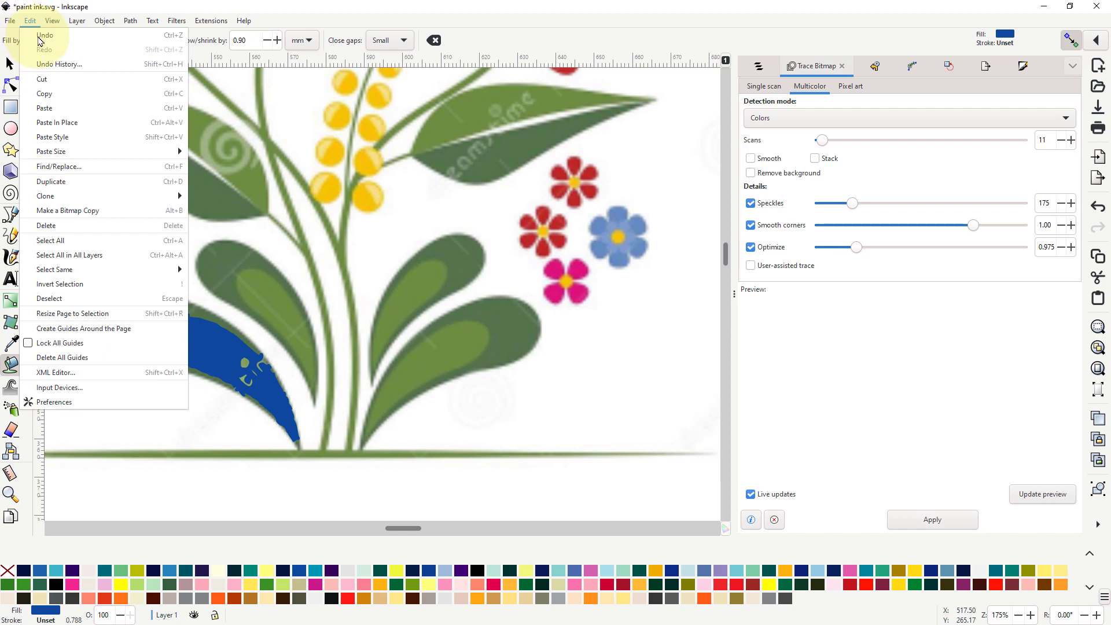
{"action": "left_click", "coordinate": [39, 37]}
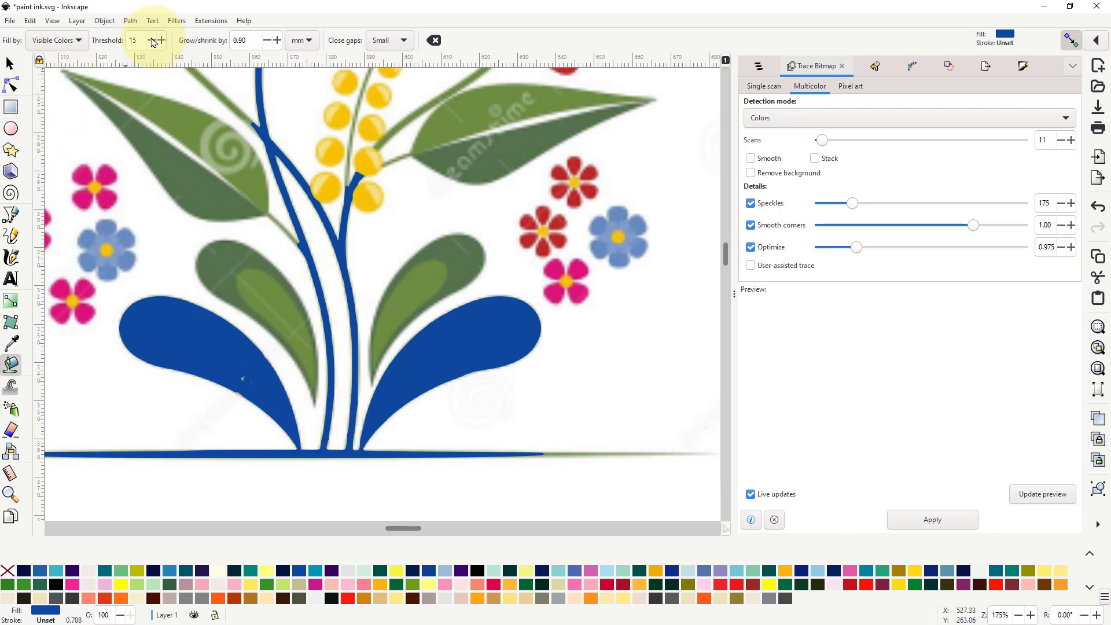
{"action": "left_click", "coordinate": [30, 21]}
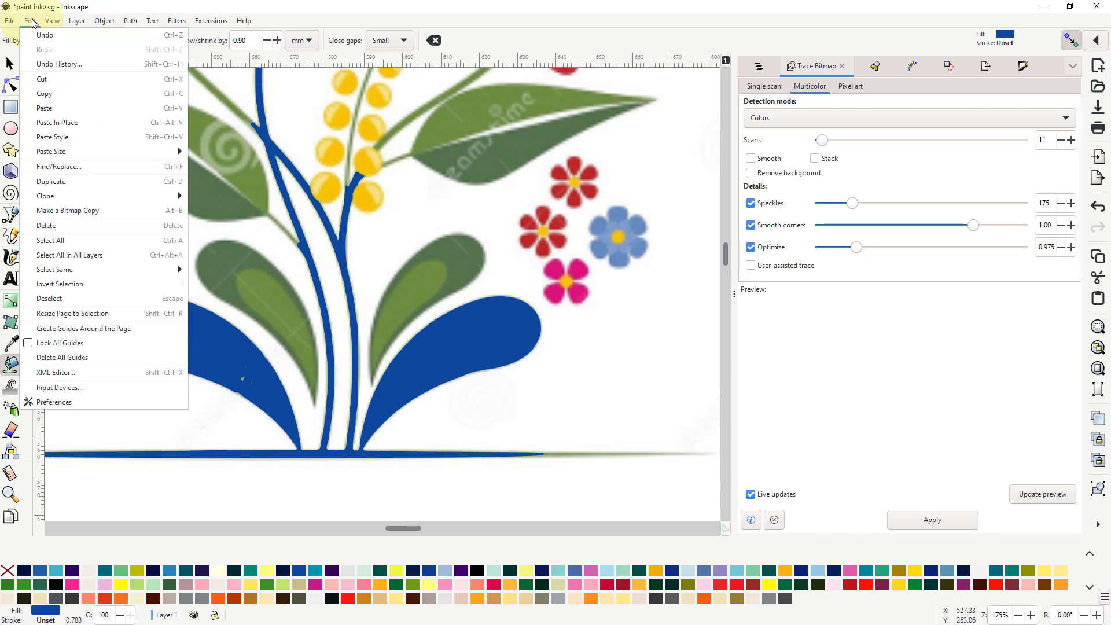
{"action": "left_click", "coordinate": [39, 39]}
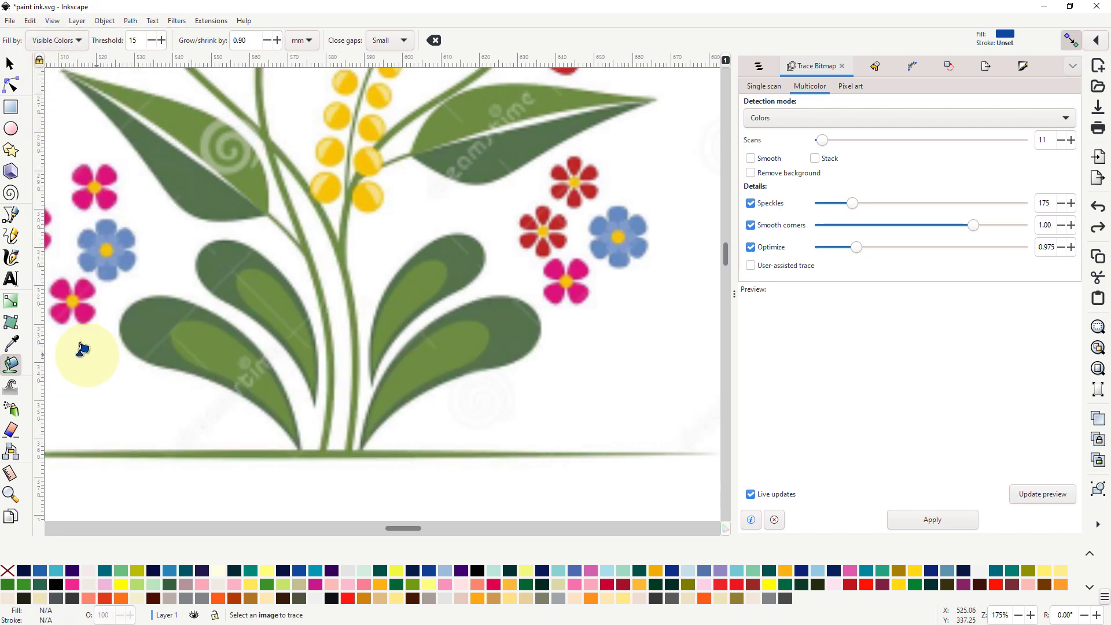
Step: Draw a closed six-sided shape about 51 by 18 mm with the Pen tool, covering the ground line at the leaf bases
{"action": "left_click", "coordinate": [12, 217]}
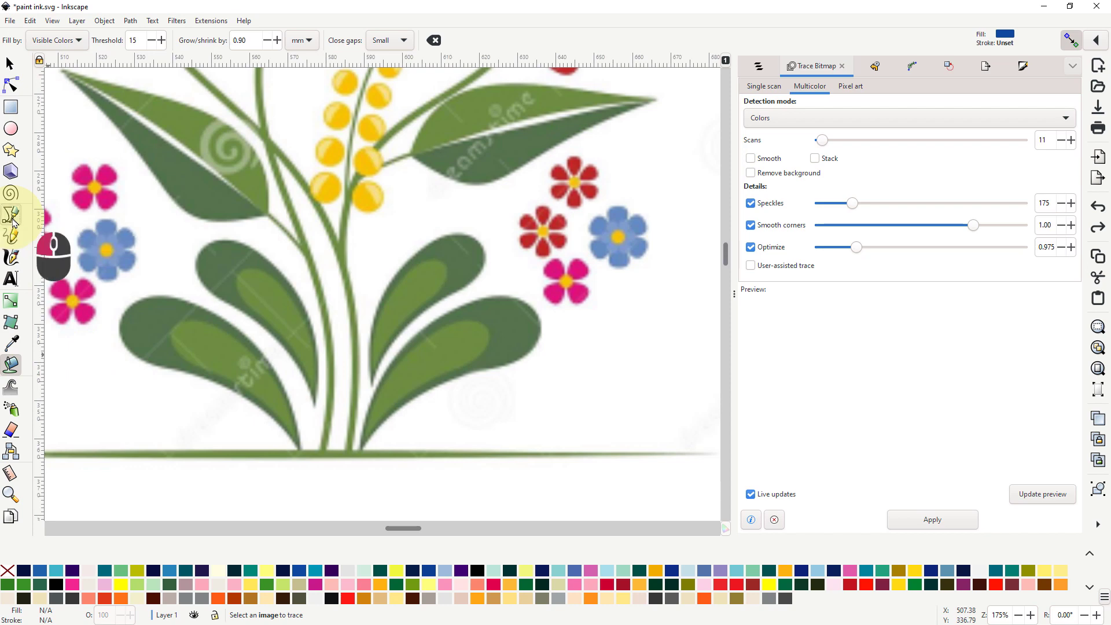
{"action": "left_click", "coordinate": [240, 437]}
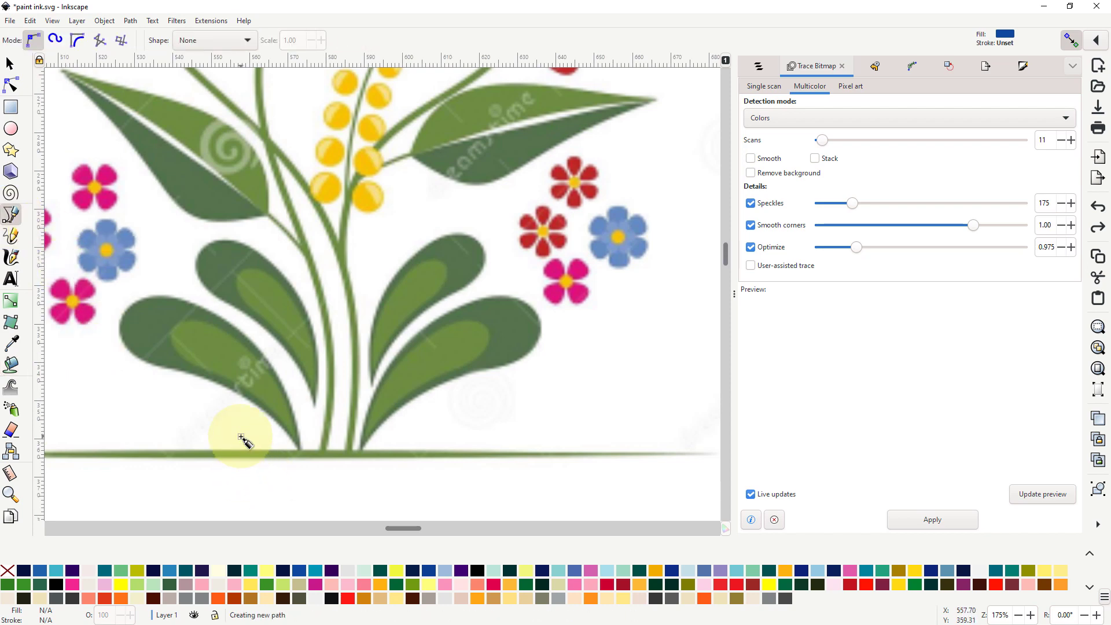
{"action": "left_click", "coordinate": [297, 449]}
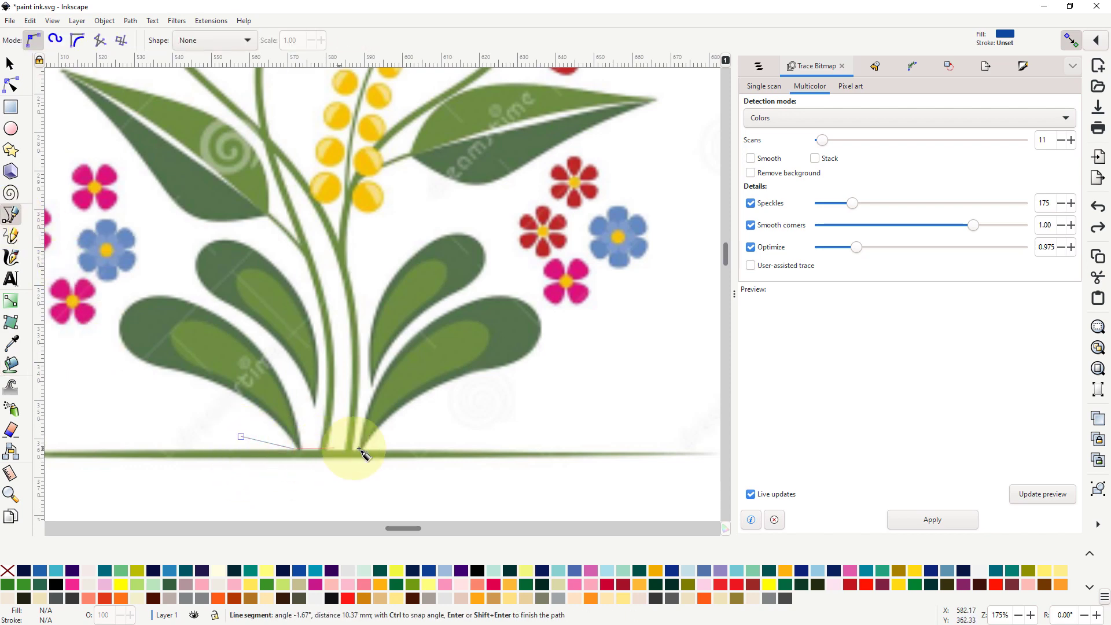
{"action": "left_click", "coordinate": [409, 446]}
{"action": "left_click", "coordinate": [424, 494]}
{"action": "left_click", "coordinate": [287, 506]}
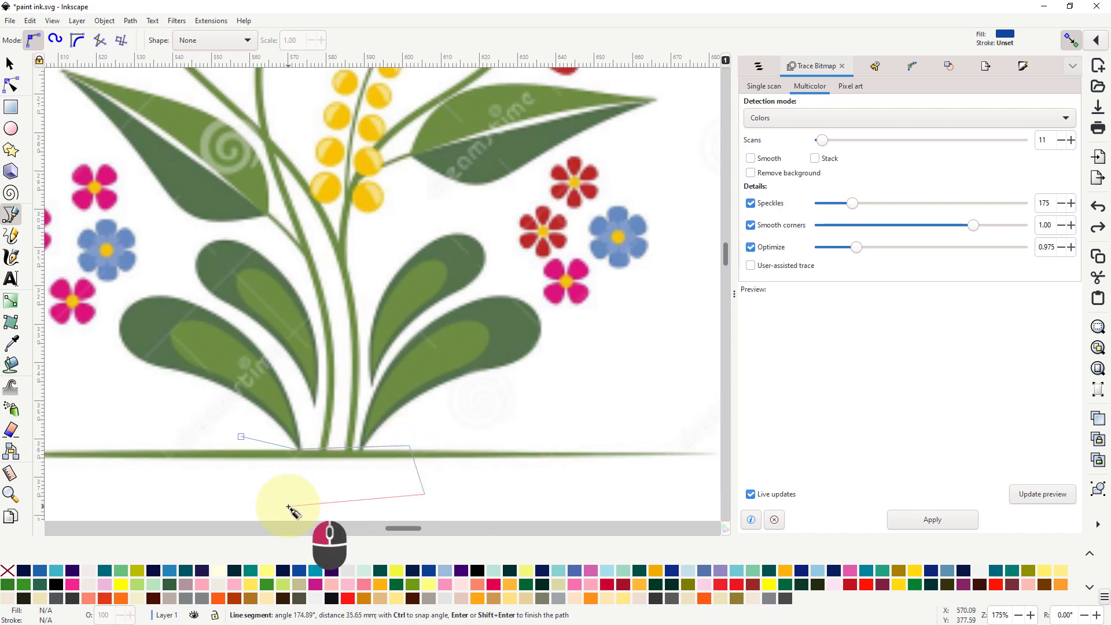
{"action": "left_click", "coordinate": [231, 489]}
{"action": "left_click", "coordinate": [242, 438]}
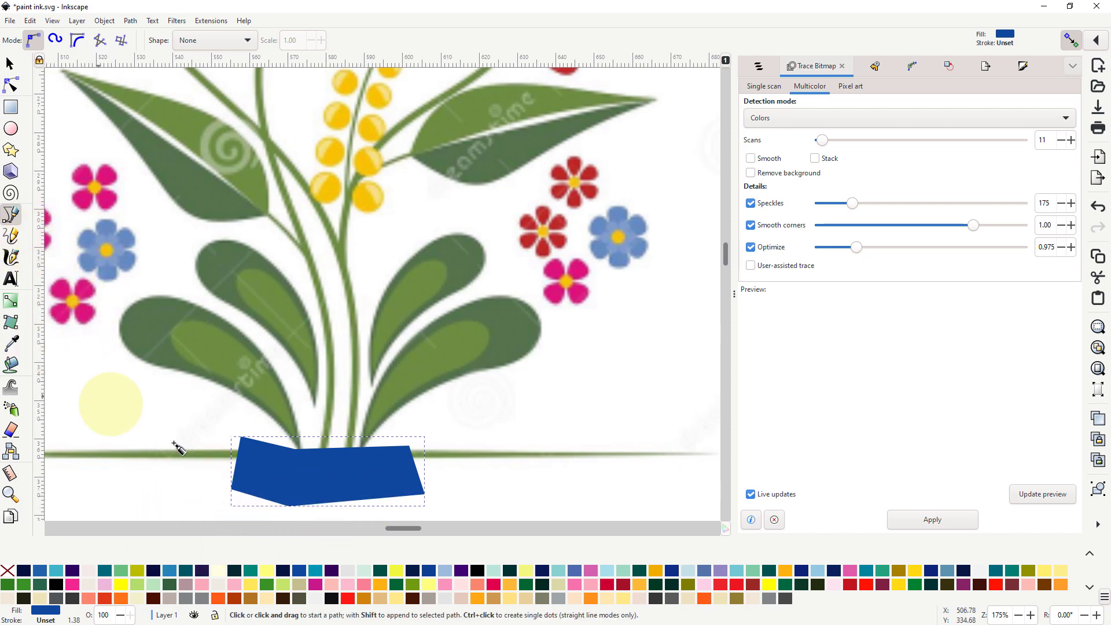
Step: Try bucket-filling the lower-left leaf in blue at threshold 15, and undo the fill
{"action": "left_click", "coordinate": [11, 366]}
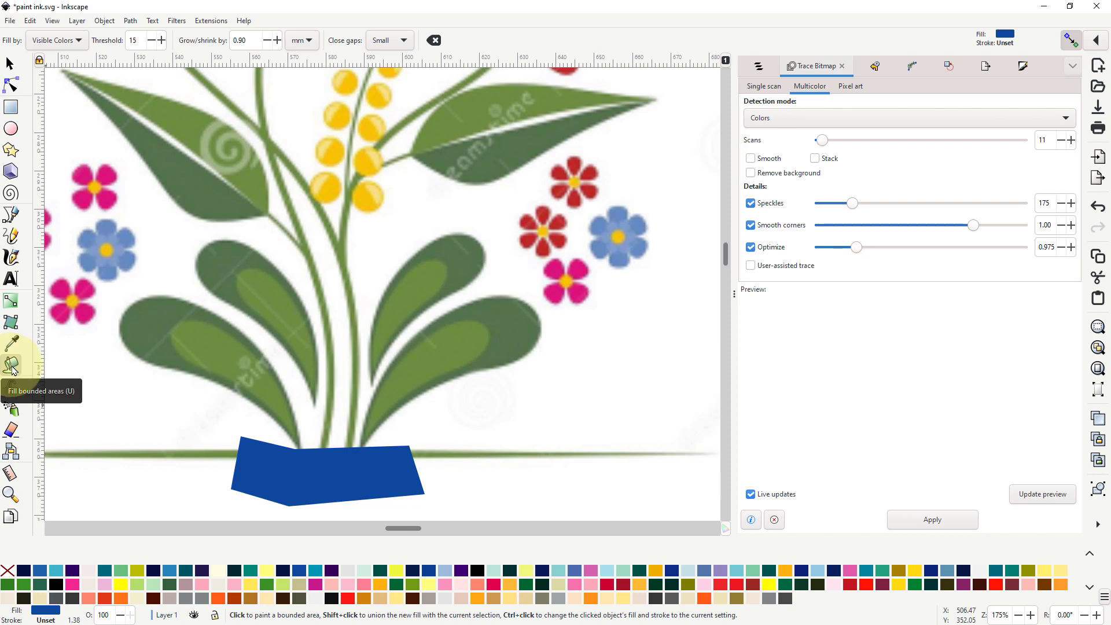
{"action": "left_click", "coordinate": [233, 359]}
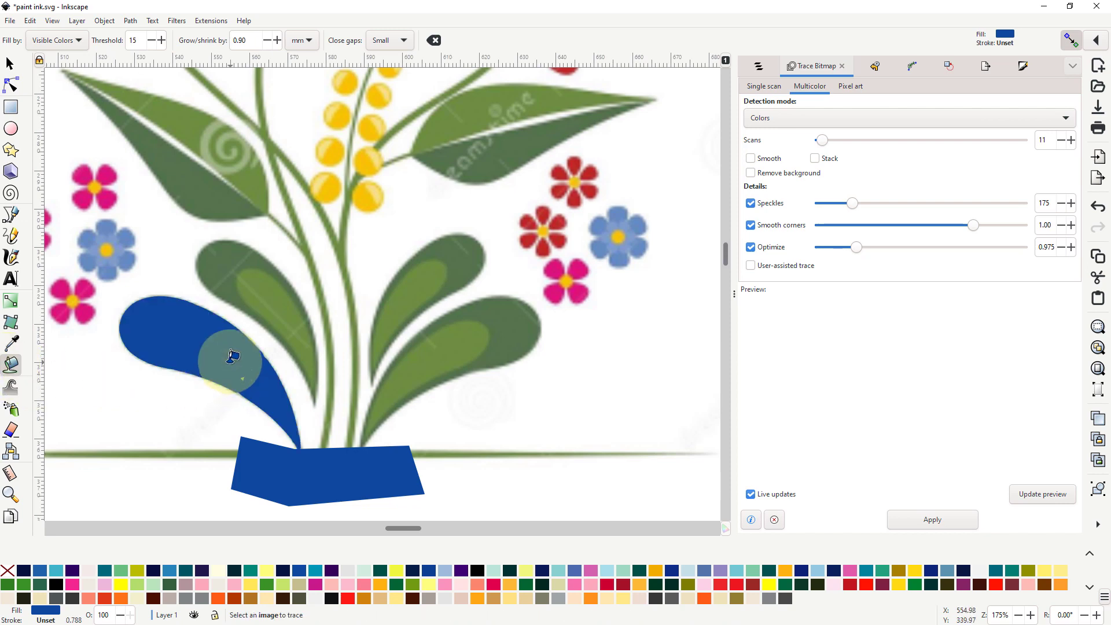
{"action": "left_click", "coordinate": [32, 22]}
{"action": "left_click", "coordinate": [41, 36]}
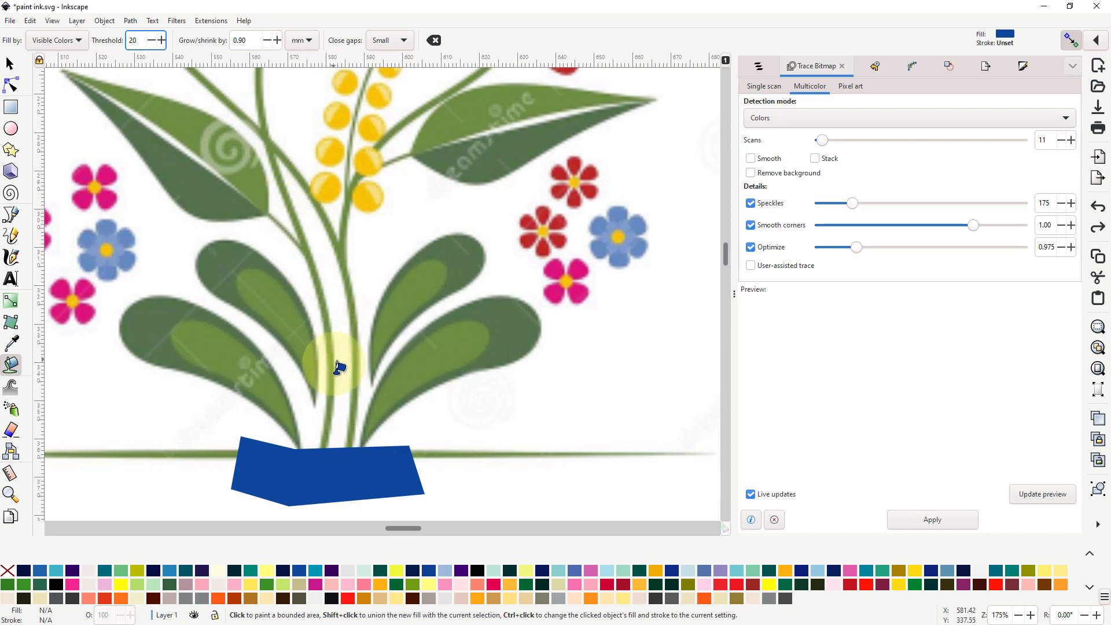
Step: Bucket-fill the four lower leaves in blue with the threshold set to 20
{"action": "left_click", "coordinate": [226, 357]}
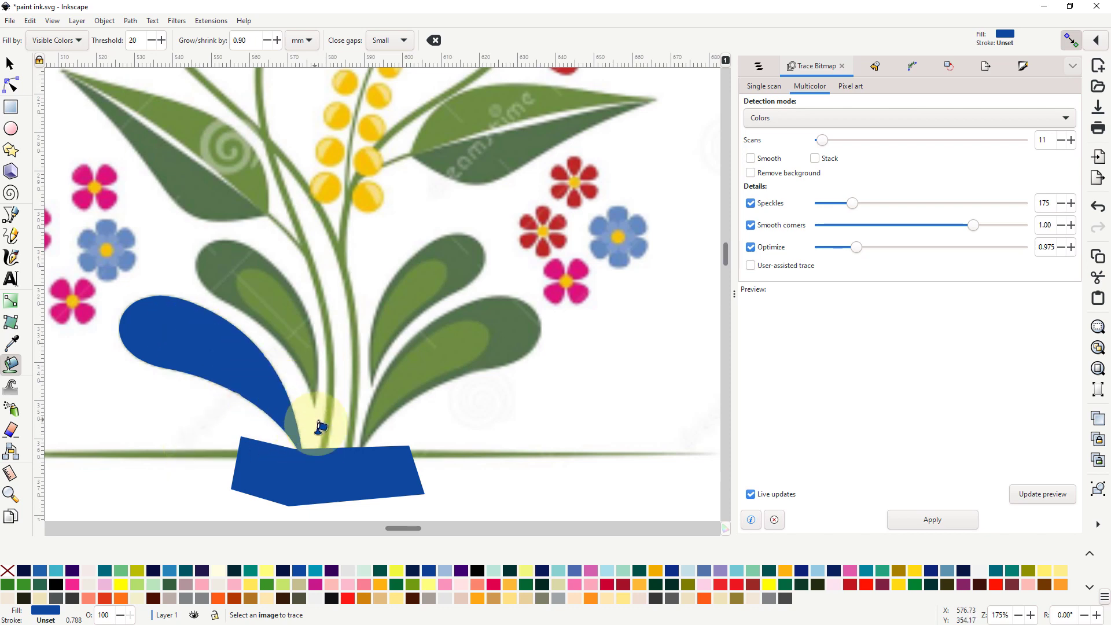
{"action": "left_click", "coordinate": [277, 297]}
{"action": "left_click", "coordinate": [434, 287]}
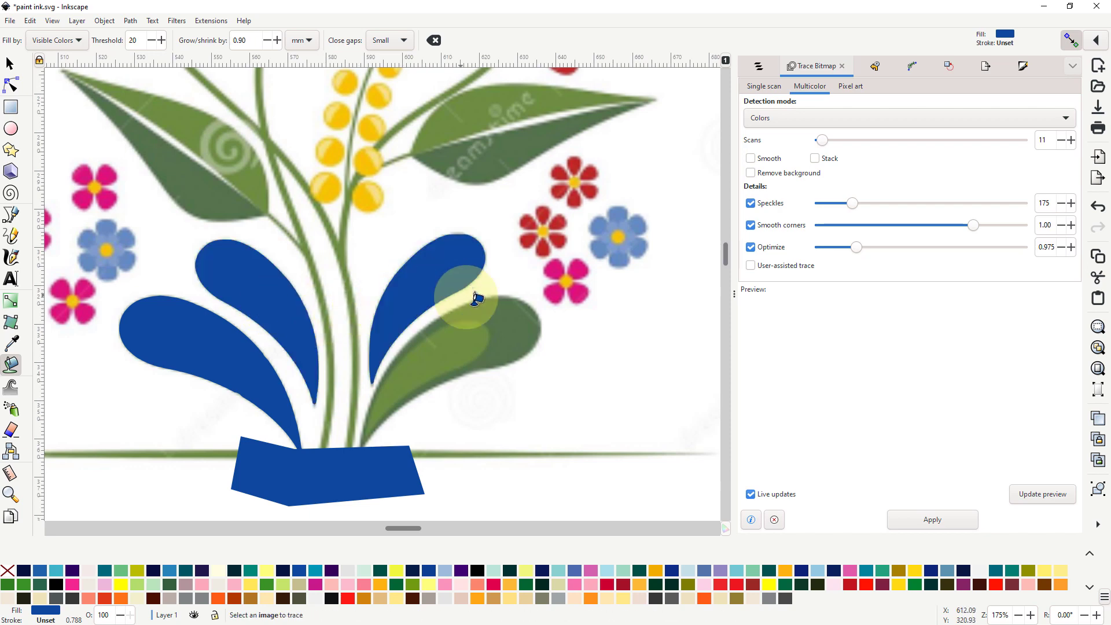
{"action": "left_click", "coordinate": [455, 346]}
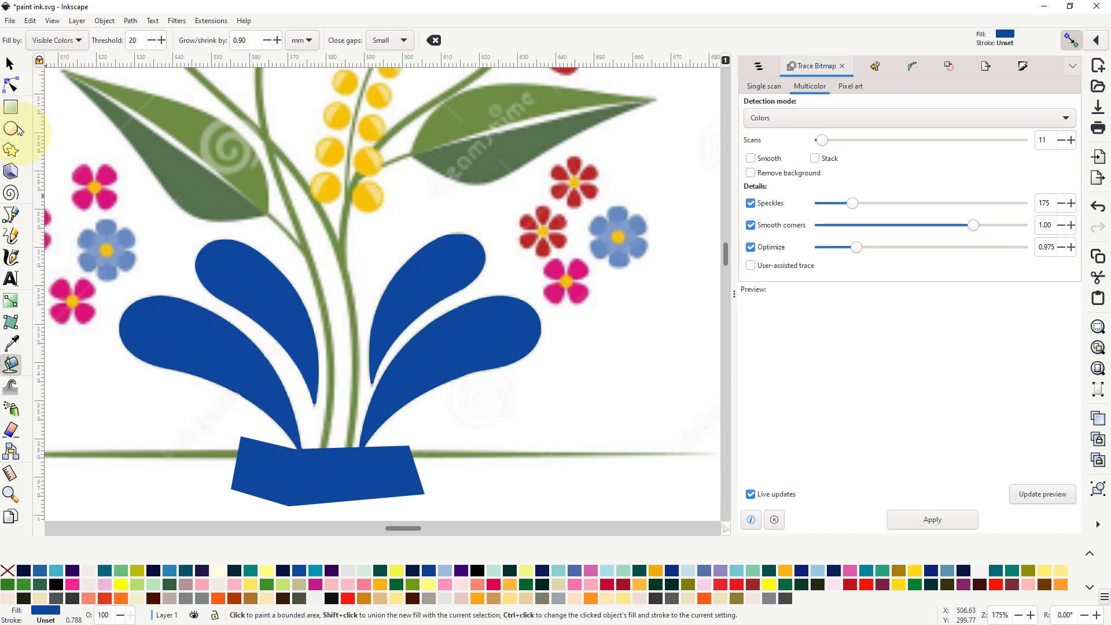
Step: Delete the blue six-sided shape covering the leaf bases at the ground line
{"action": "left_click", "coordinate": [9, 65]}
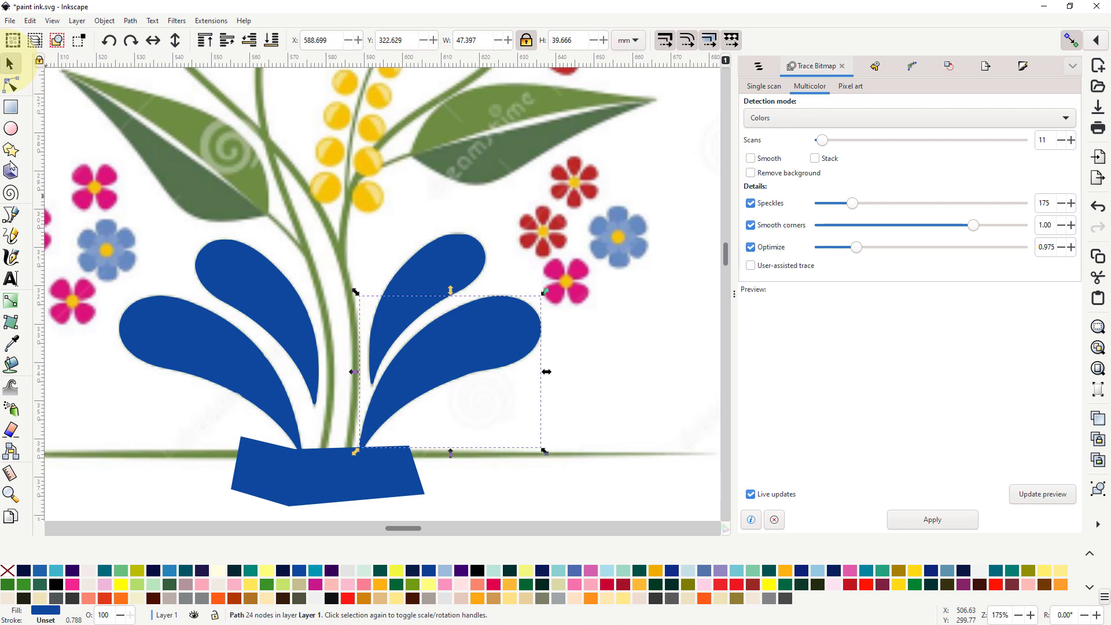
{"action": "left_click", "coordinate": [330, 498]}
{"action": "right_click", "coordinate": [329, 498]}
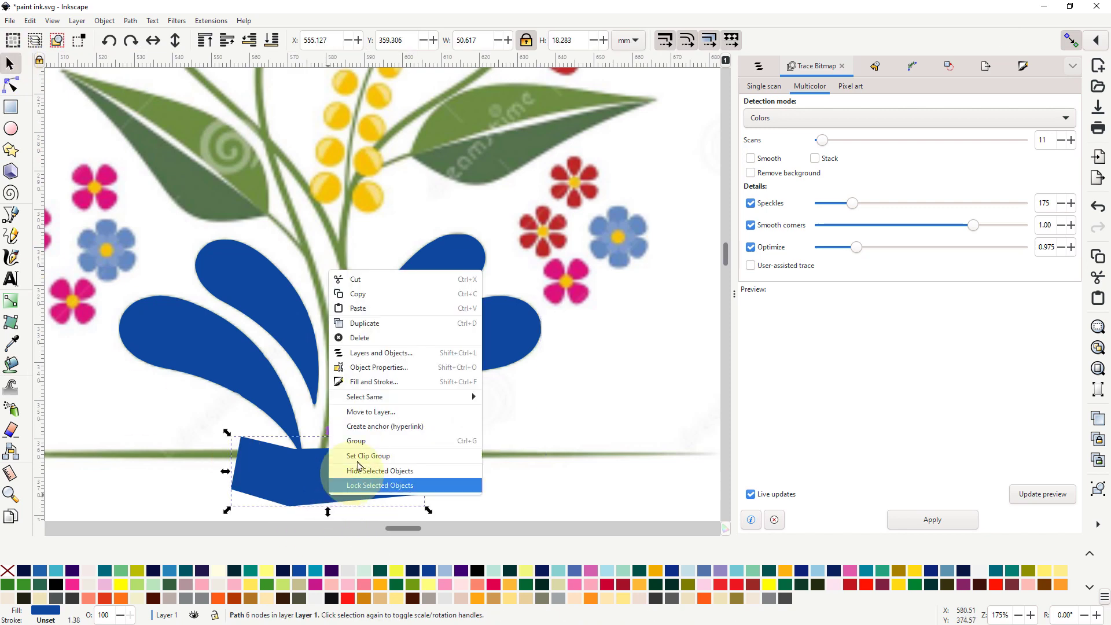
{"action": "left_click", "coordinate": [374, 339]}
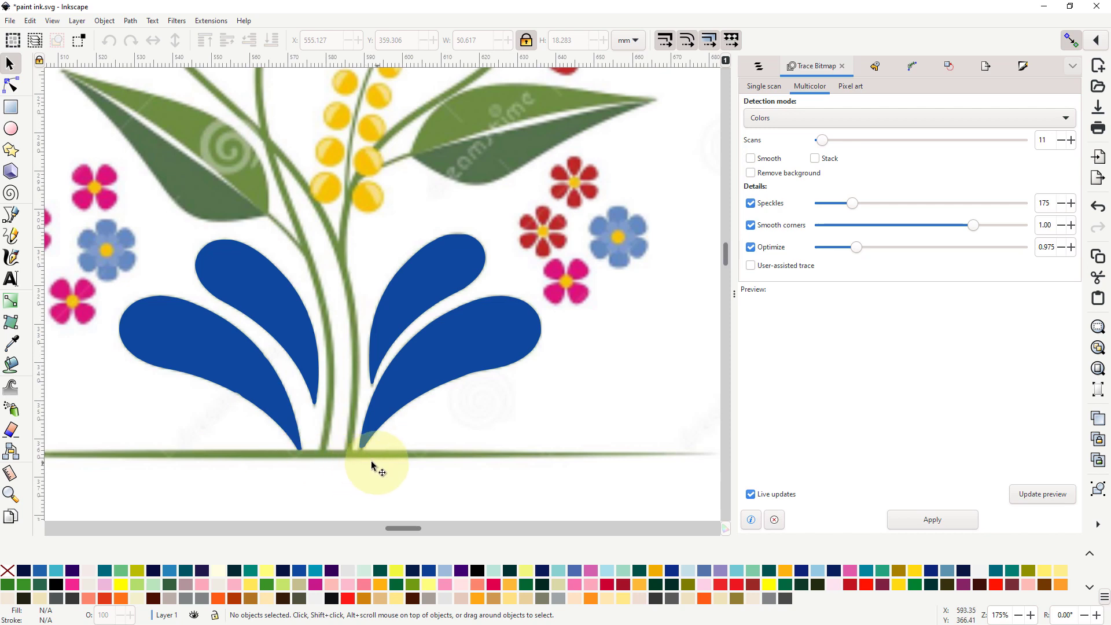
Step: Simplify the blue lower-left leaf path and check its remaining nodes along the outline
{"action": "left_click", "coordinate": [11, 85]}
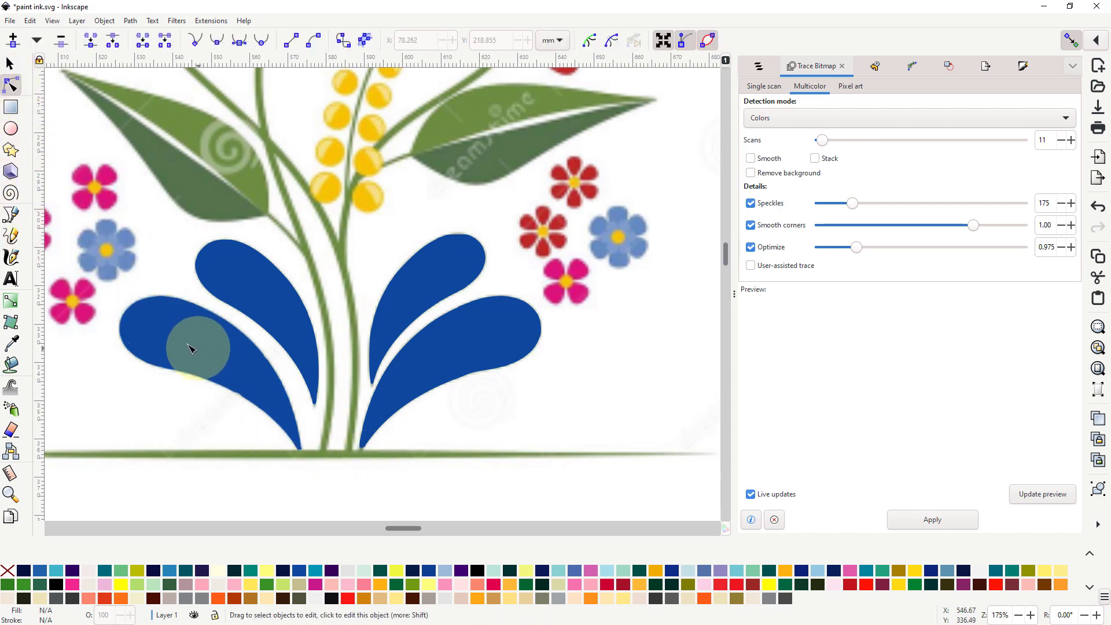
{"action": "left_click", "coordinate": [218, 363]}
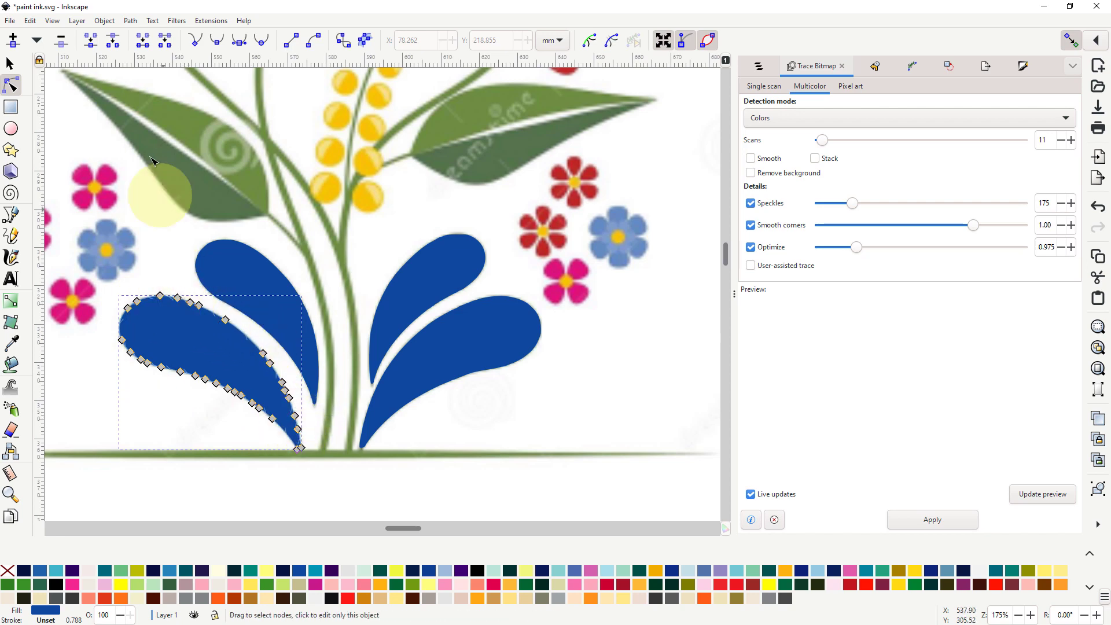
{"action": "left_click", "coordinate": [130, 21]}
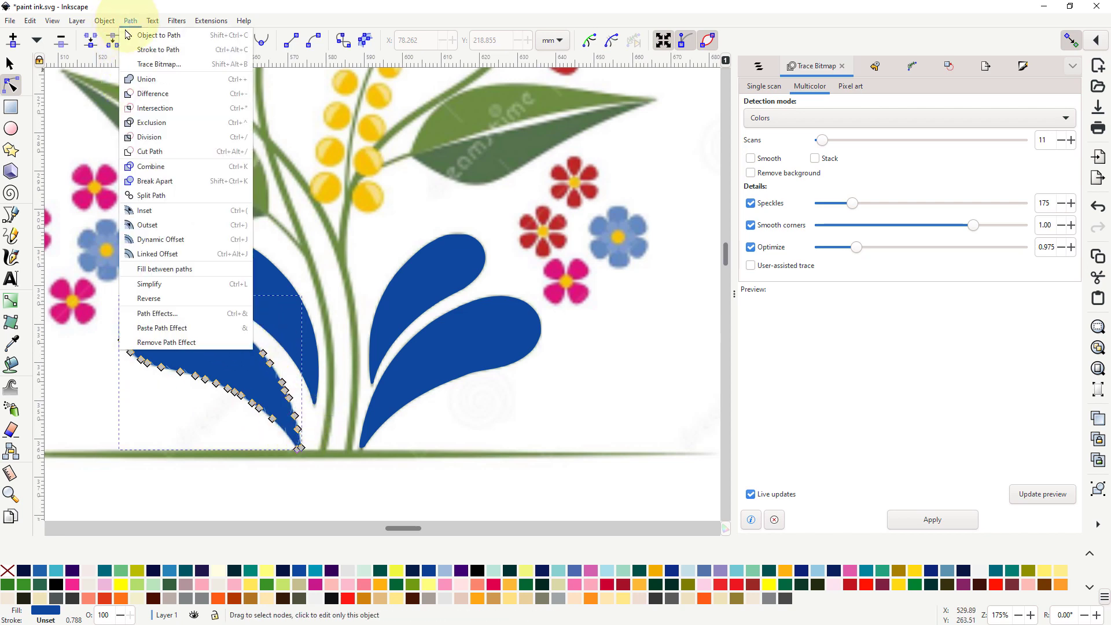
{"action": "left_click", "coordinate": [155, 287]}
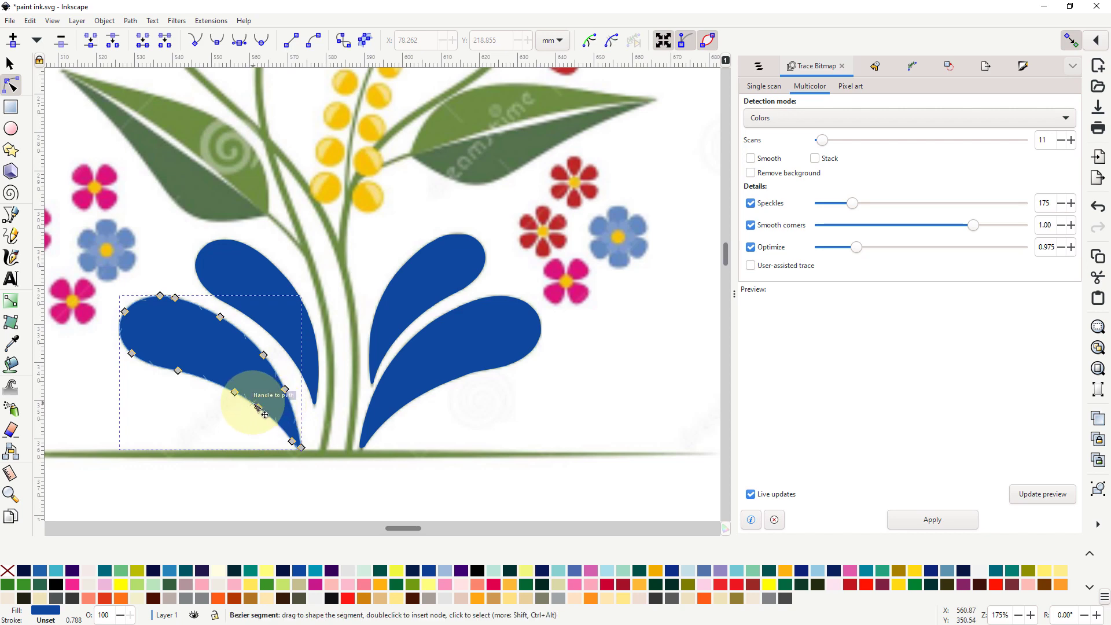
{"action": "scroll", "coordinate": [186, 372], "scroll_direction": "up", "scroll_amount": 4}
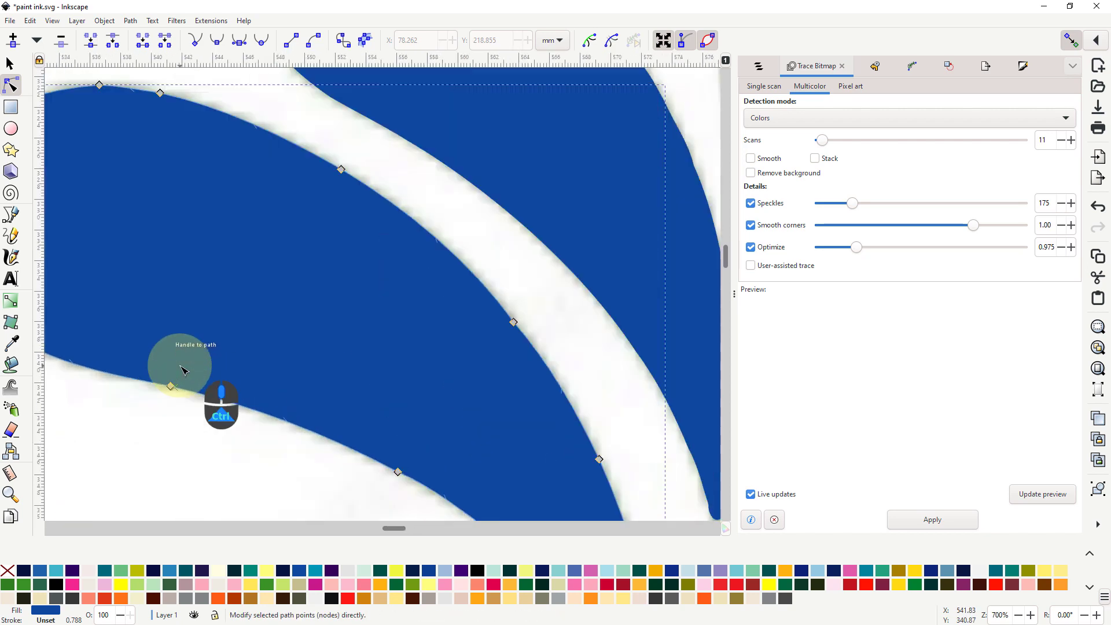
{"action": "scroll", "coordinate": [182, 369], "scroll_direction": "down", "scroll_amount": 4}
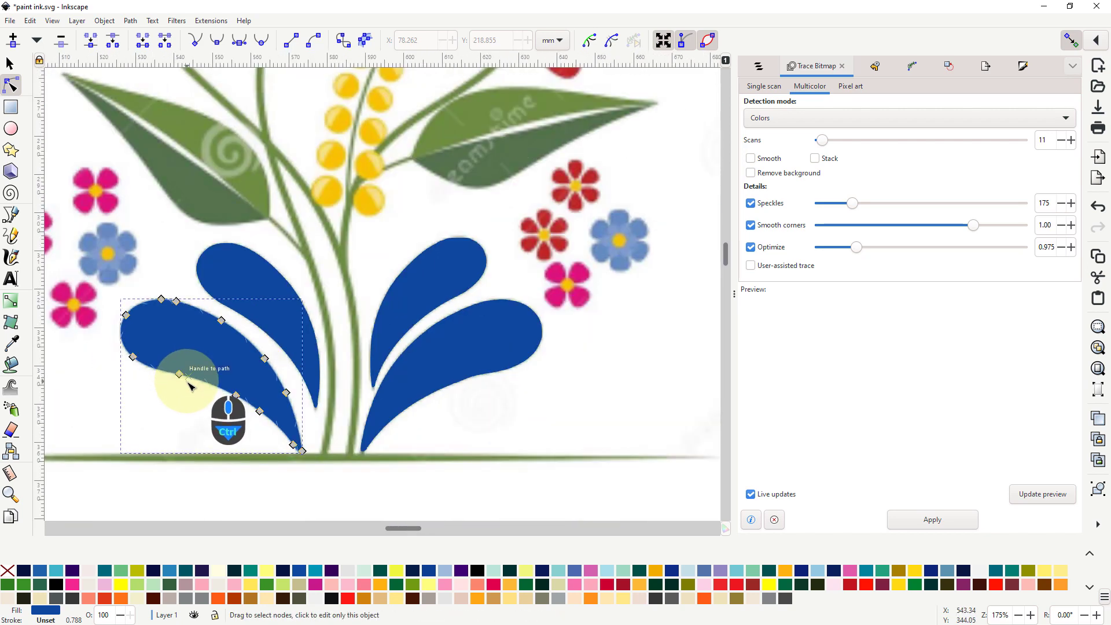
{"action": "scroll", "coordinate": [177, 223], "scroll_direction": "down", "scroll_amount": 2}
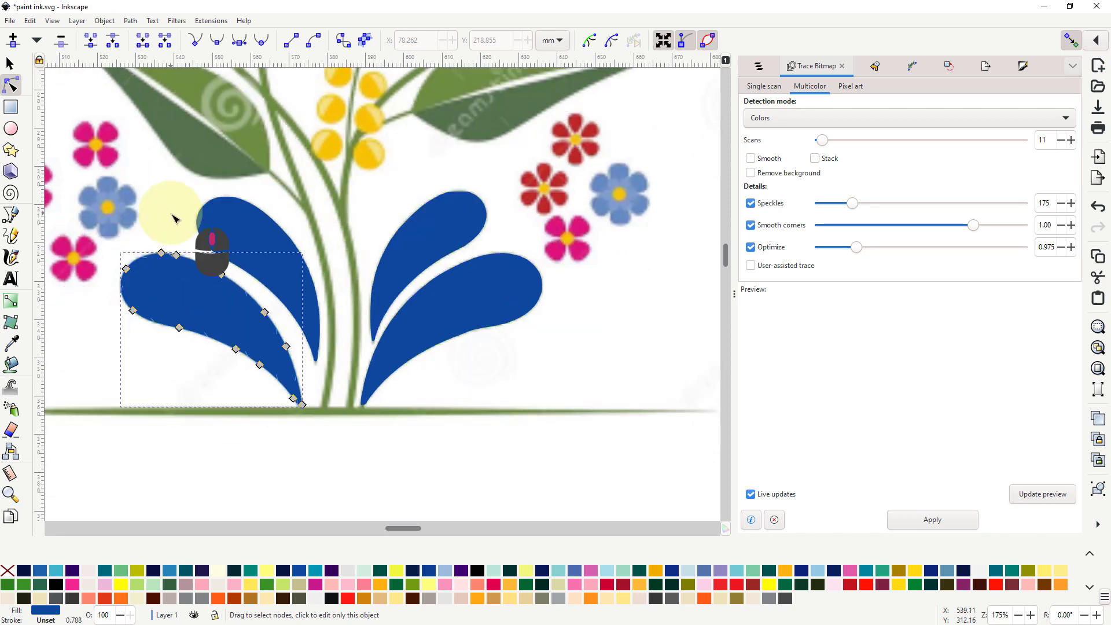
Step: Try bucket-filling the lower-right petal of the pink flower beside the lower-left leaf with 0.90 mm growth, and undo the fill
{"action": "left_click_drag", "start_coordinate": [173, 215], "coordinate": [395, 331]}
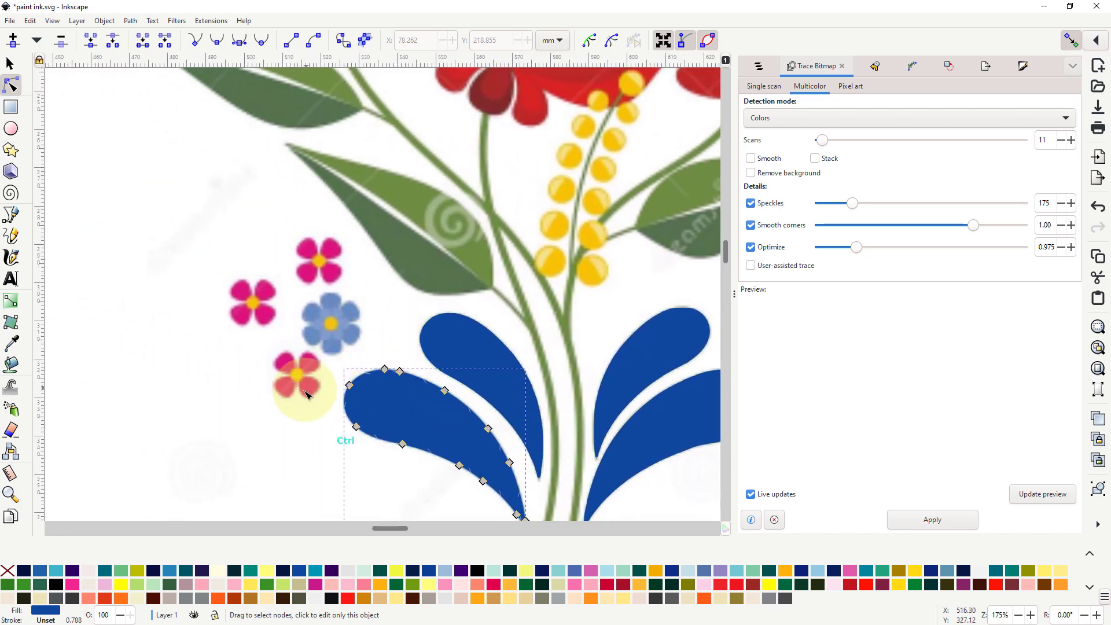
{"action": "scroll", "coordinate": [307, 395], "scroll_direction": "up", "scroll_amount": 3, "text": "ctrl"}
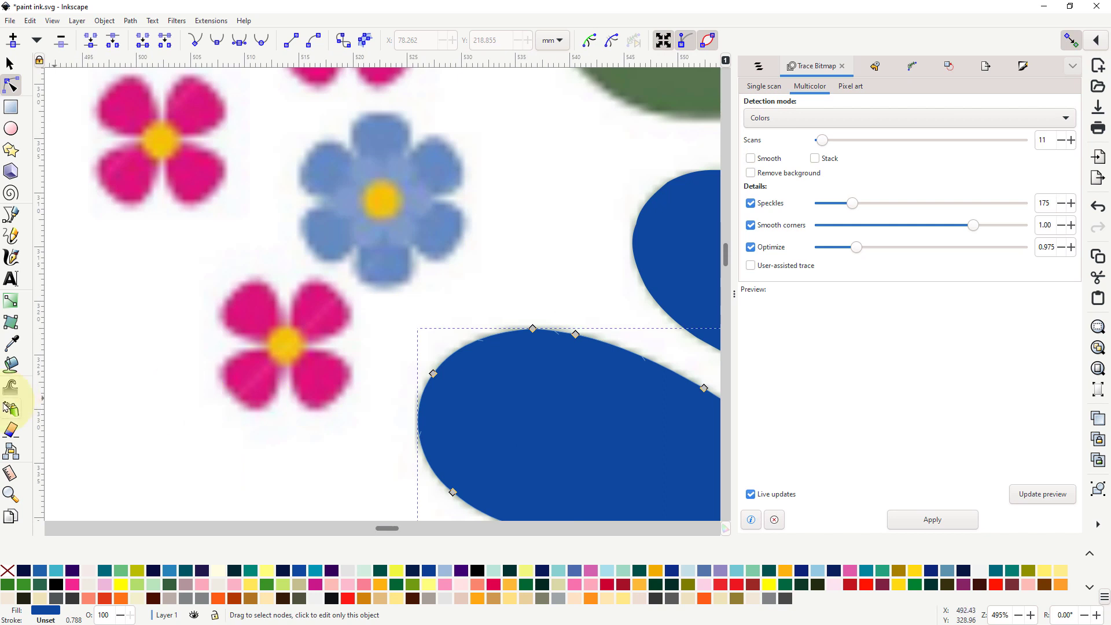
{"action": "left_click", "coordinate": [12, 365]}
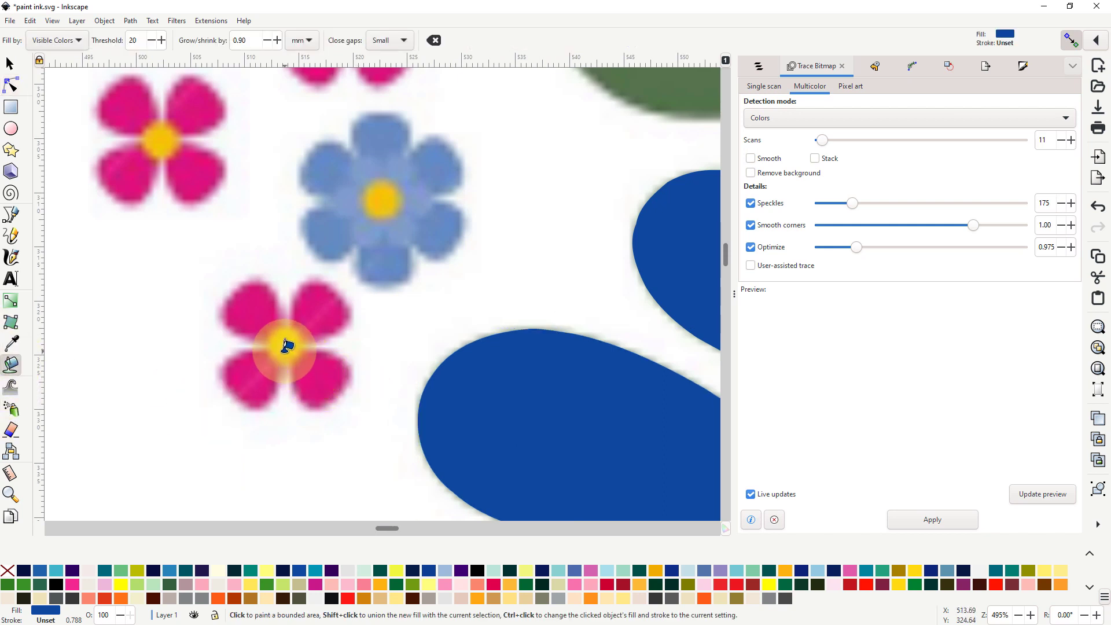
{"action": "left_click", "coordinate": [320, 374]}
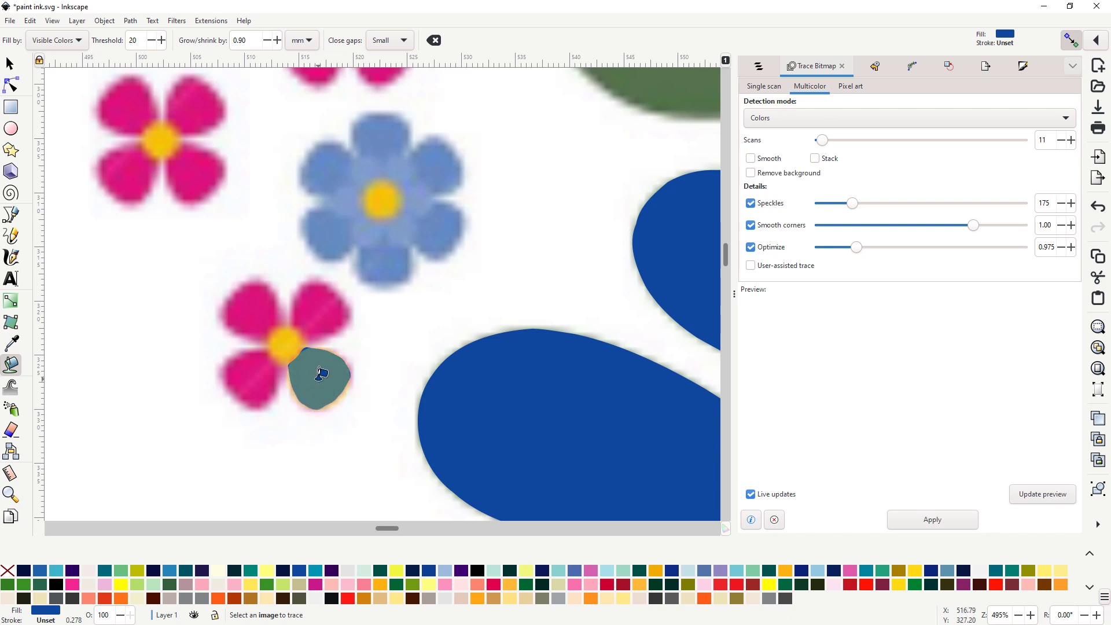
{"action": "left_click", "coordinate": [33, 21]}
{"action": "left_click", "coordinate": [68, 36]}
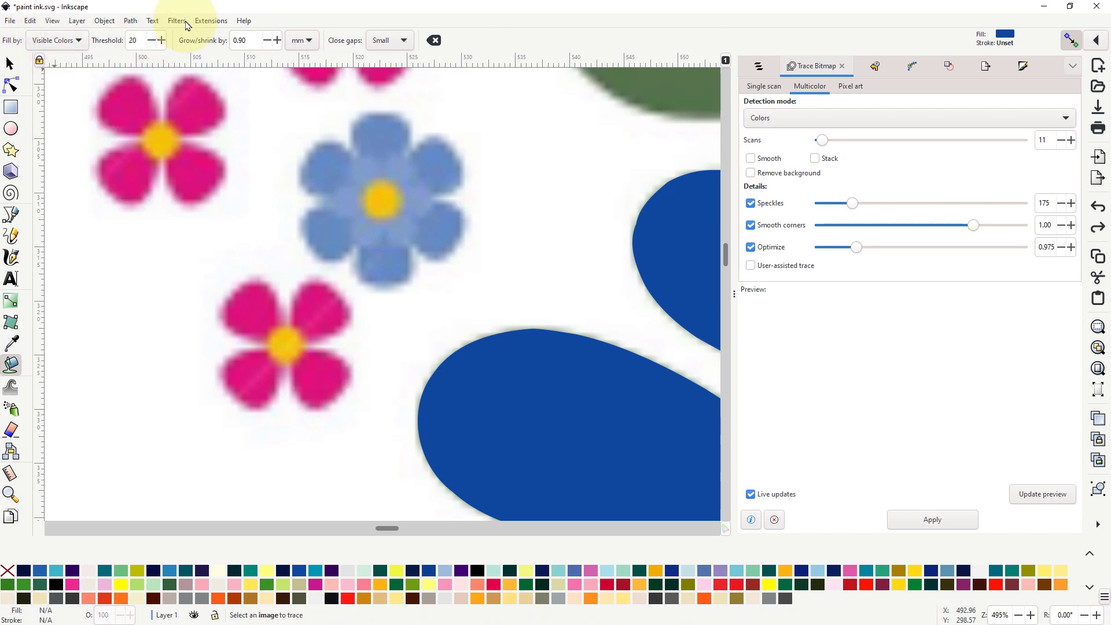
Step: Set the fill growth to 1.30 mm and bucket-fill the pink flower's four petals in blue and its centre in yellow
{"action": "scroll", "coordinate": [305, 411], "scroll_direction": "up", "scroll_amount": 5}
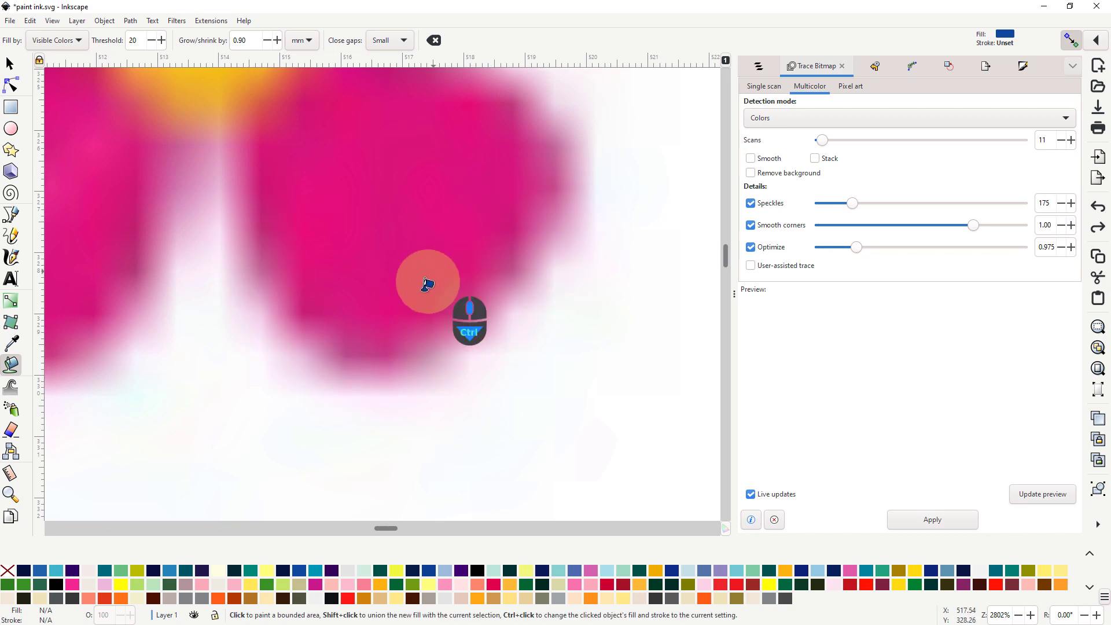
{"action": "scroll", "coordinate": [409, 332], "scroll_direction": "down", "scroll_amount": 3}
{"action": "scroll", "coordinate": [409, 331], "scroll_direction": "down", "scroll_amount": 1}
{"action": "scroll", "coordinate": [322, 390], "scroll_direction": "down", "scroll_amount": 1}
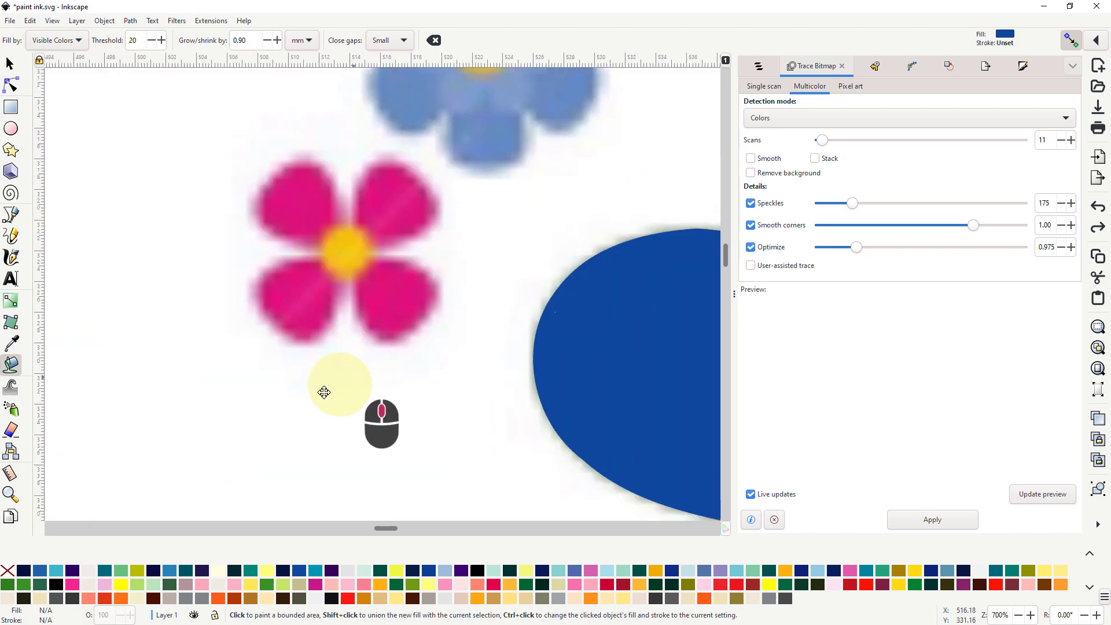
{"action": "scroll", "coordinate": [271, 417], "scroll_direction": "up", "scroll_amount": 1}
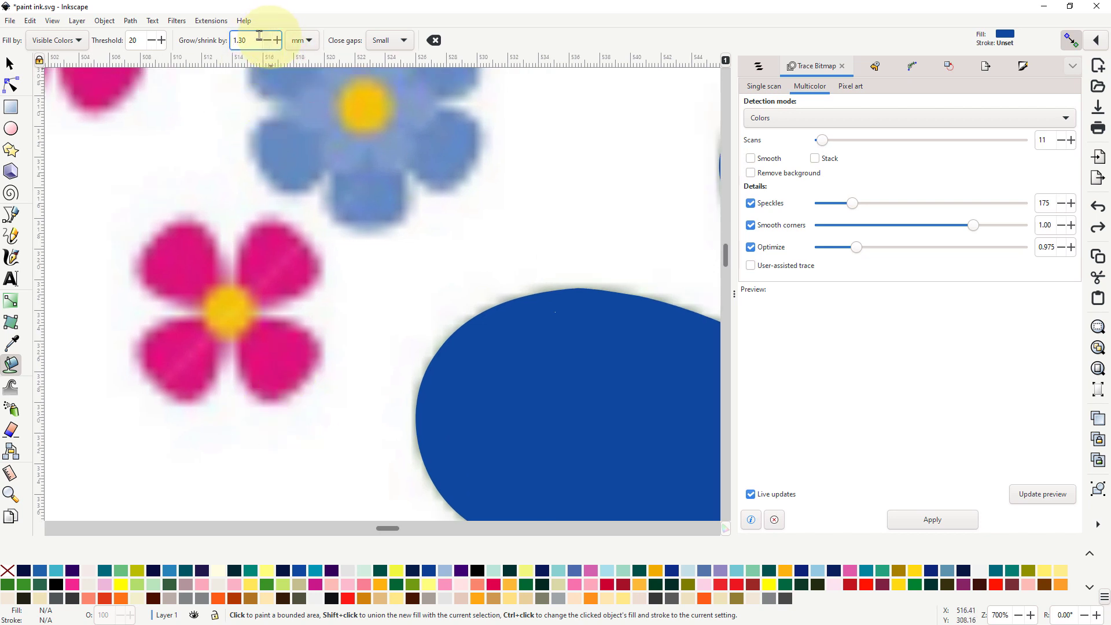
{"action": "left_click", "coordinate": [285, 365]}
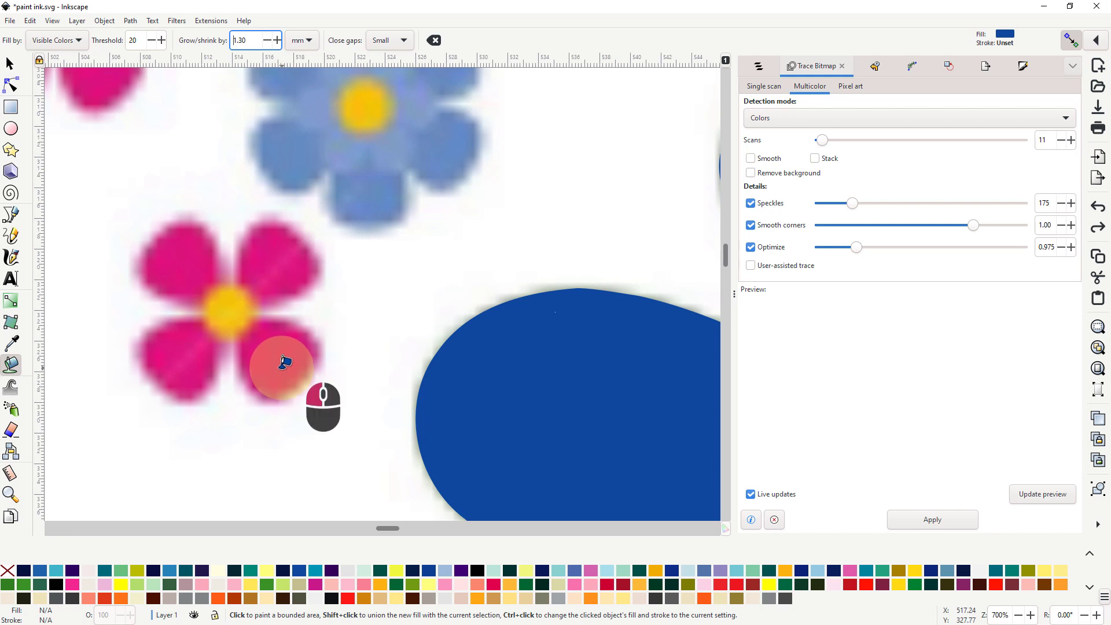
{"action": "left_click", "coordinate": [288, 259]}
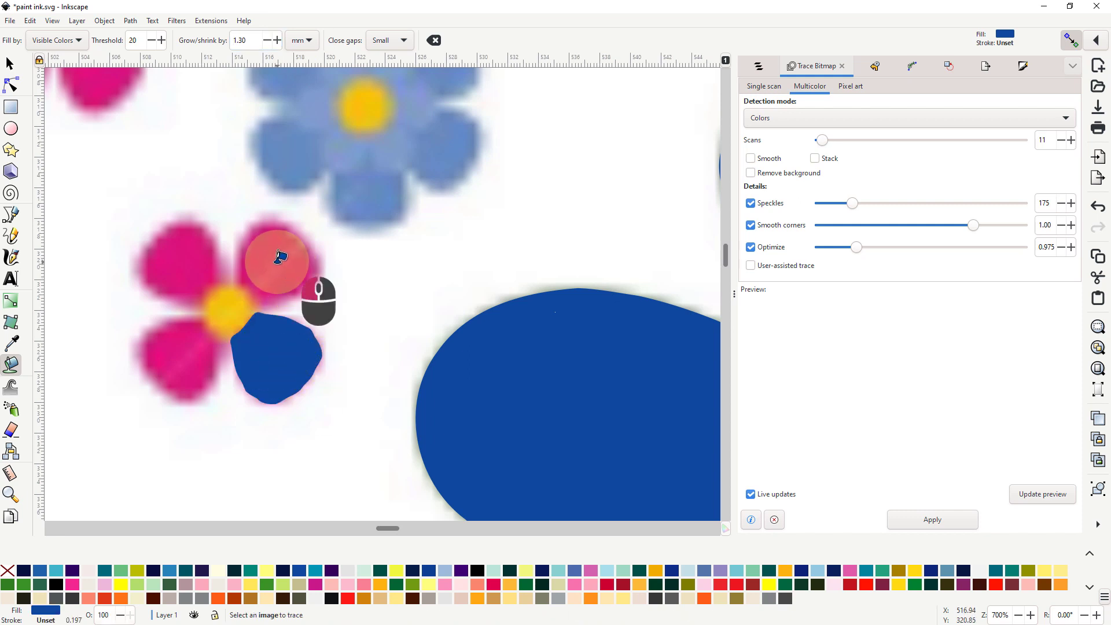
{"action": "left_click", "coordinate": [183, 247]}
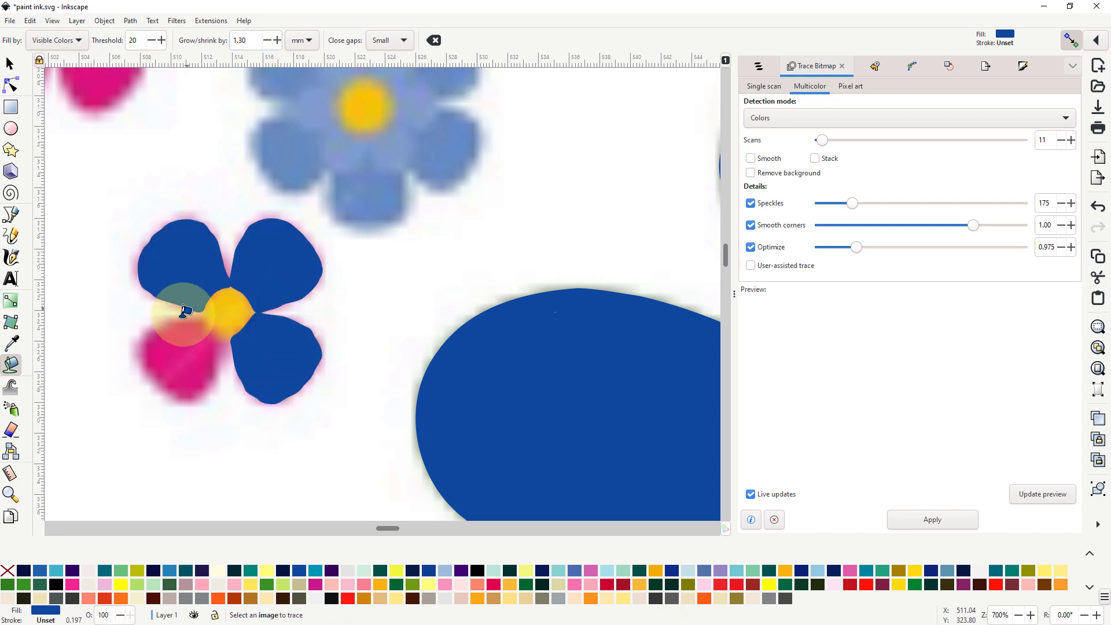
{"action": "left_click", "coordinate": [177, 353]}
{"action": "left_click", "coordinate": [225, 310]}
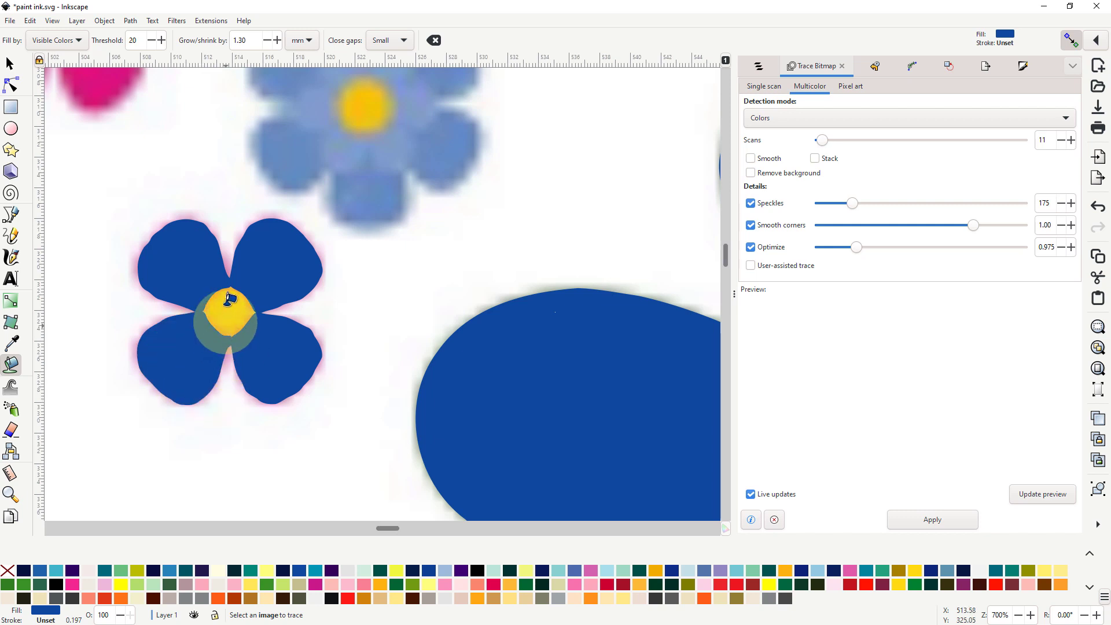
{"action": "left_click", "coordinate": [250, 588]}
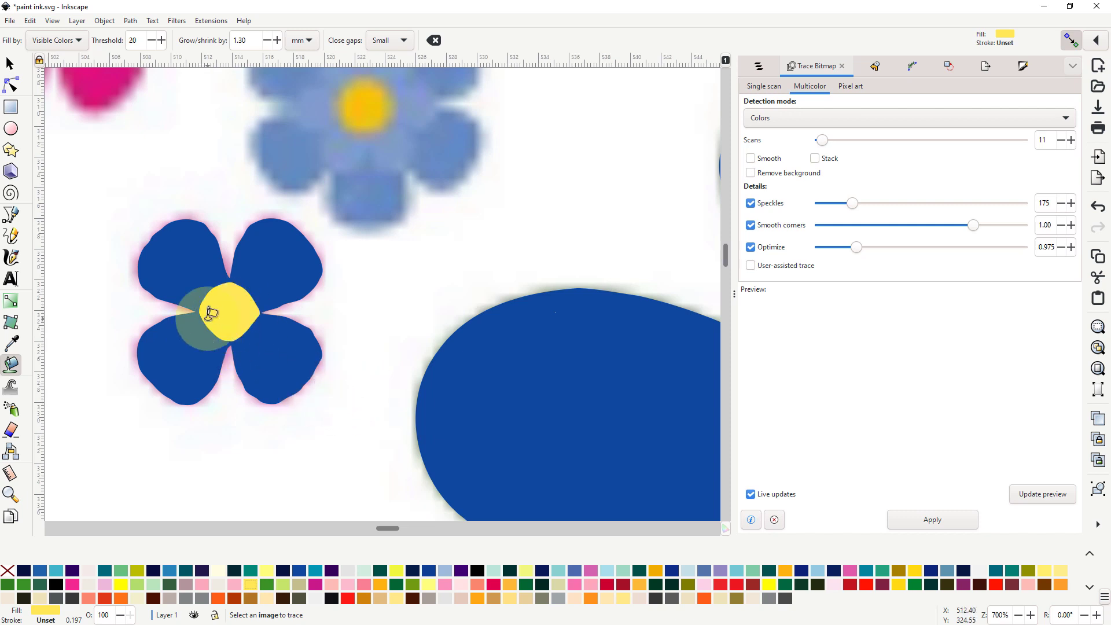
Step: Bucket-fill the neighbouring six-petal blue flower, coloring its joined petals pink and its centre crimson red
{"action": "left_click_drag", "start_coordinate": [379, 289], "coordinate": [440, 490]}
{"action": "left_click_drag", "start_coordinate": [444, 425], "coordinate": [444, 474]}
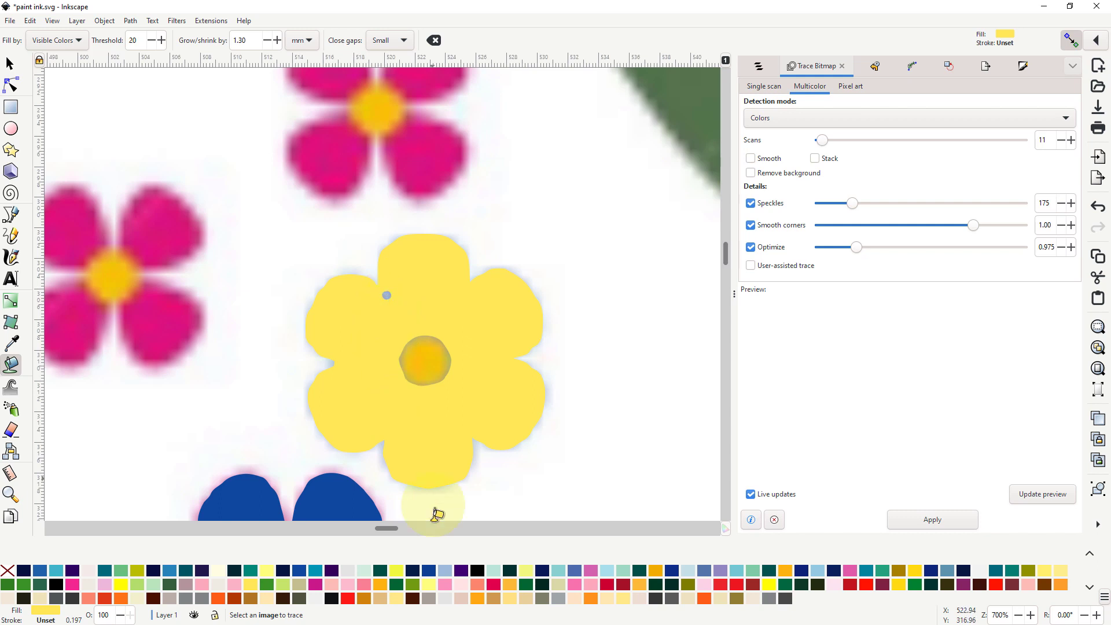
{"action": "left_click", "coordinate": [447, 589]}
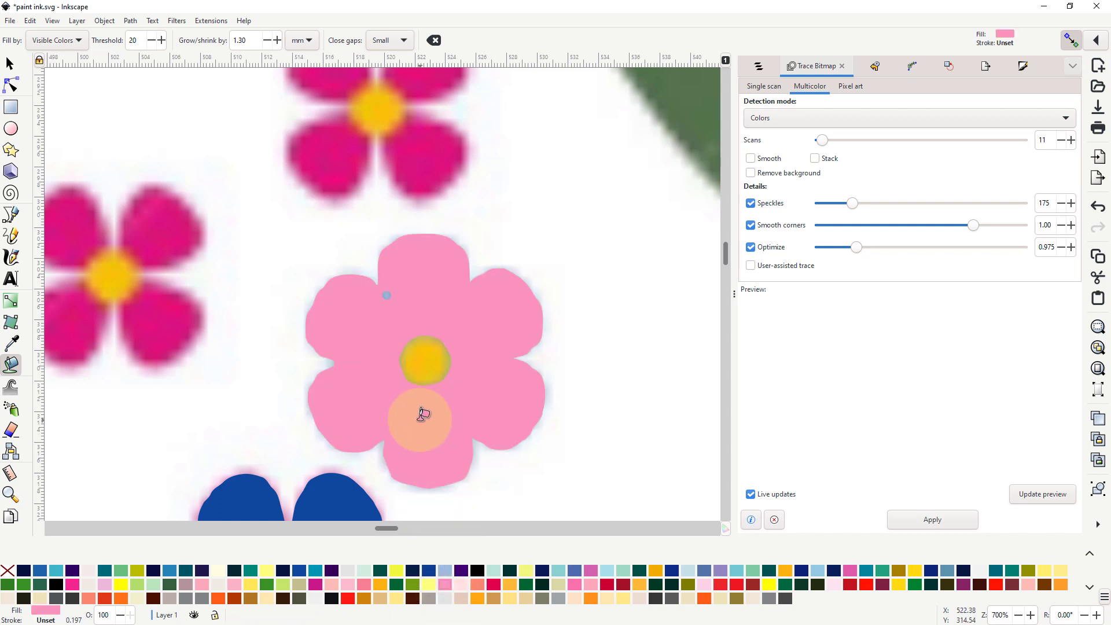
{"action": "left_click", "coordinate": [424, 360]}
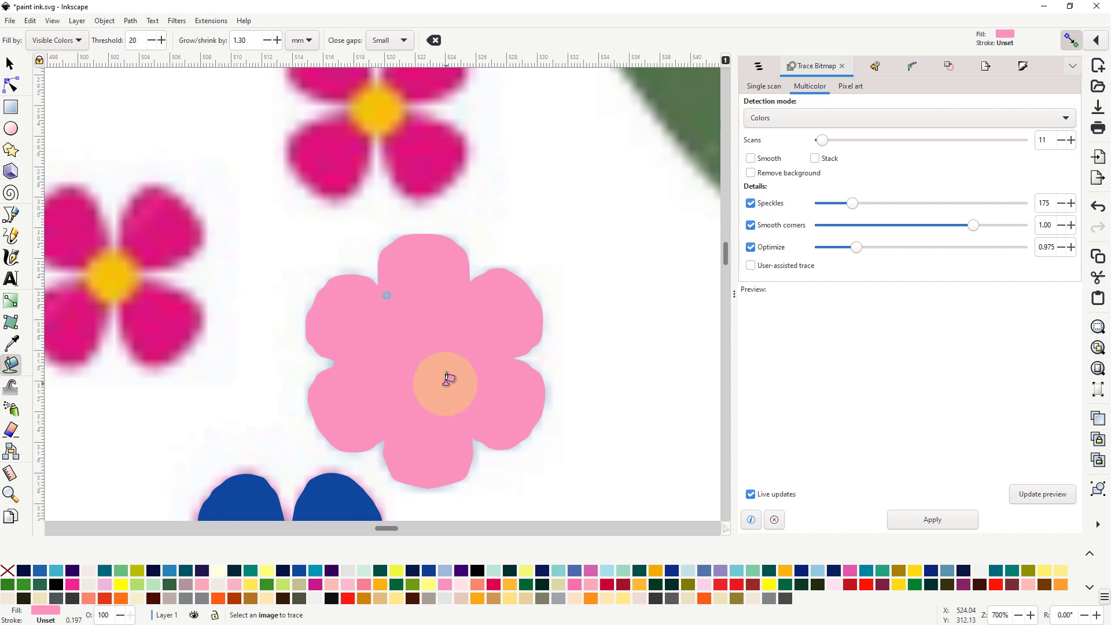
{"action": "left_click", "coordinate": [499, 589]}
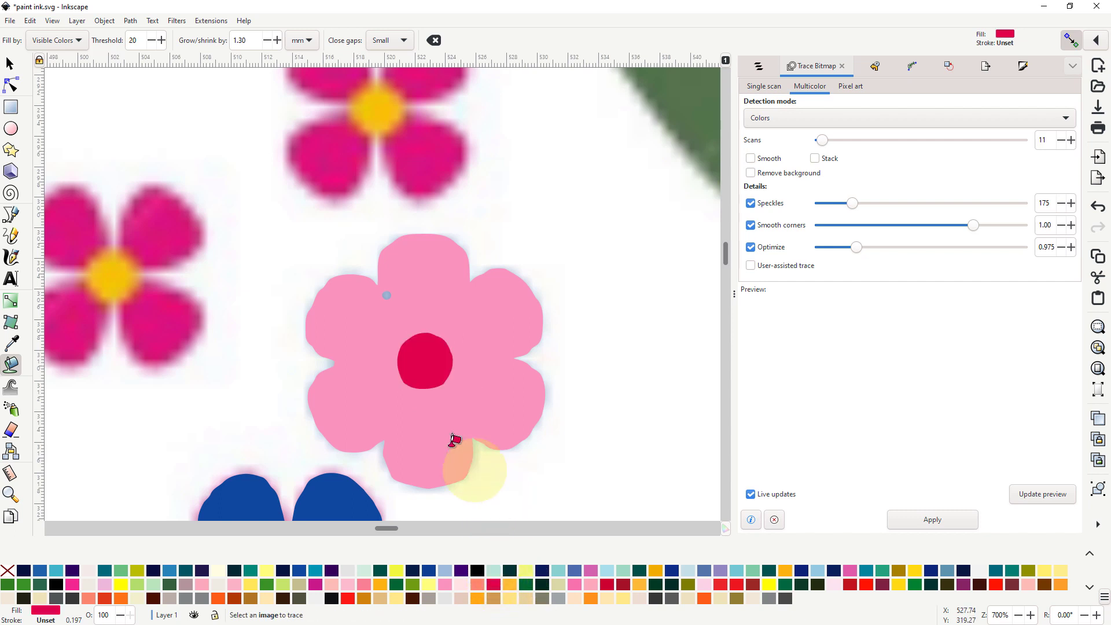
{"action": "scroll", "coordinate": [260, 339], "scroll_direction": "left", "scroll_amount": 10}
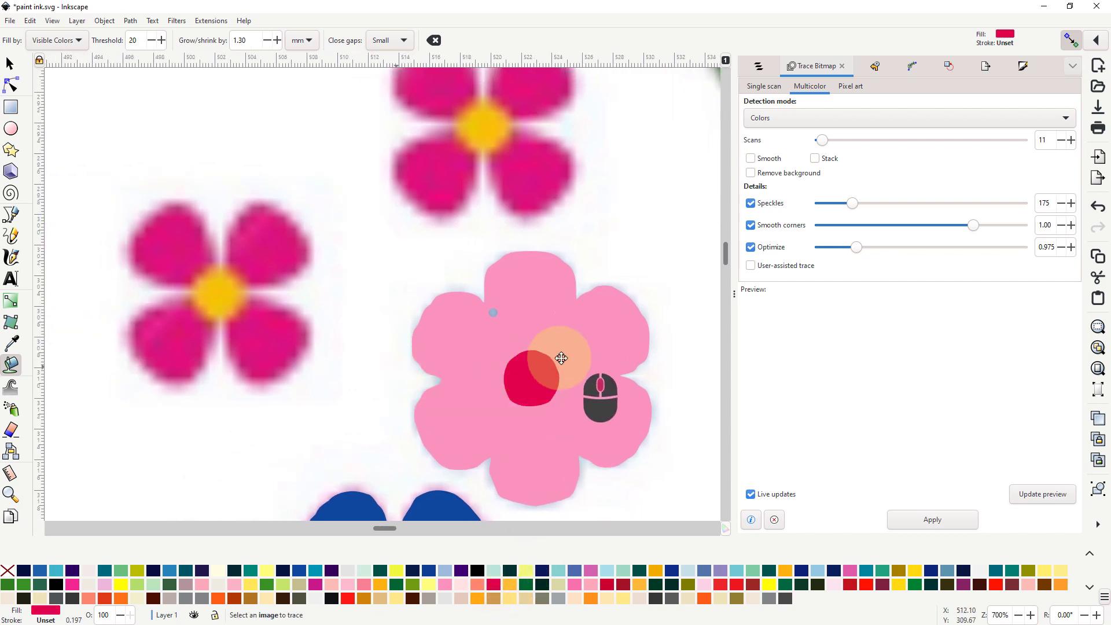
Step: Bucket-fill the lower-left magenta flower's four petals in crimson and its center in light yellow
{"action": "left_click", "coordinate": [389, 333]}
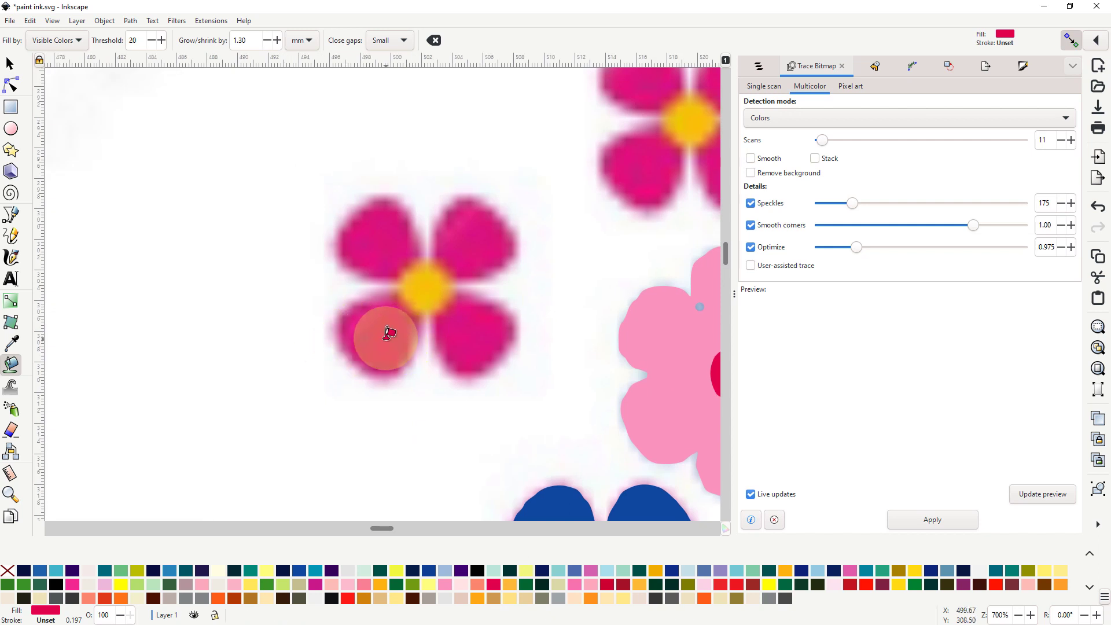
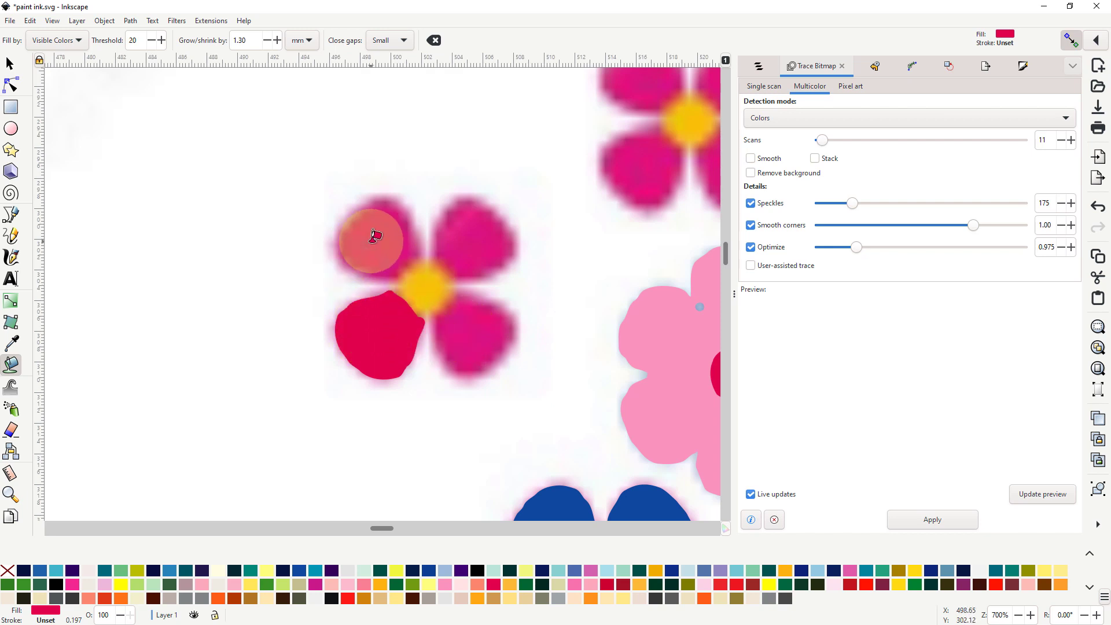
{"action": "left_click", "coordinate": [399, 234]}
{"action": "left_click", "coordinate": [485, 229]}
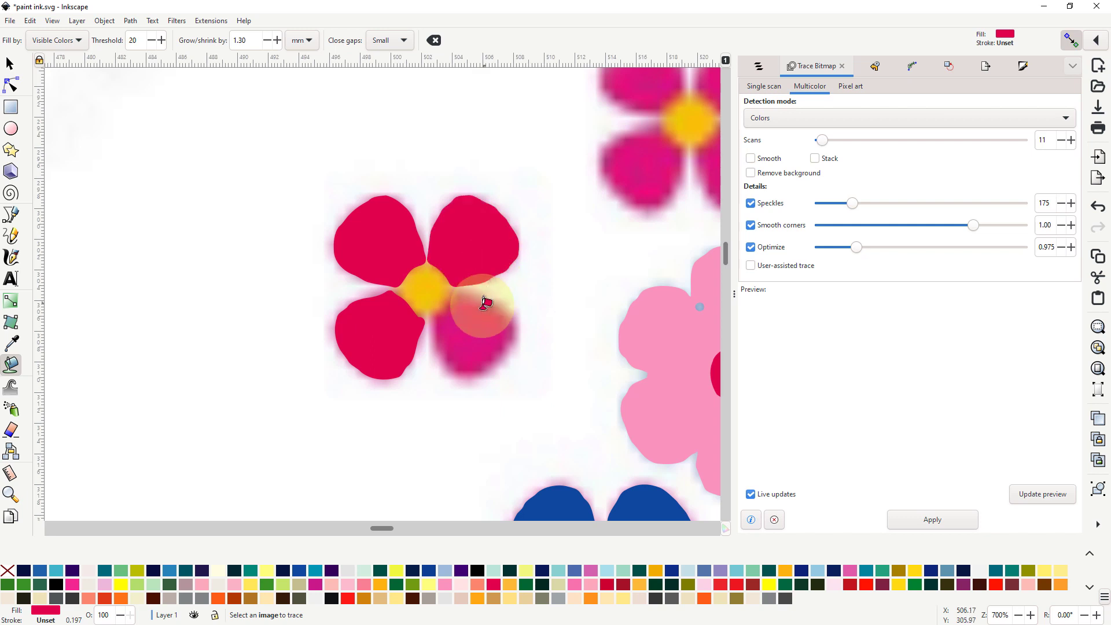
{"action": "left_click", "coordinate": [476, 327]}
{"action": "left_click", "coordinate": [437, 287]}
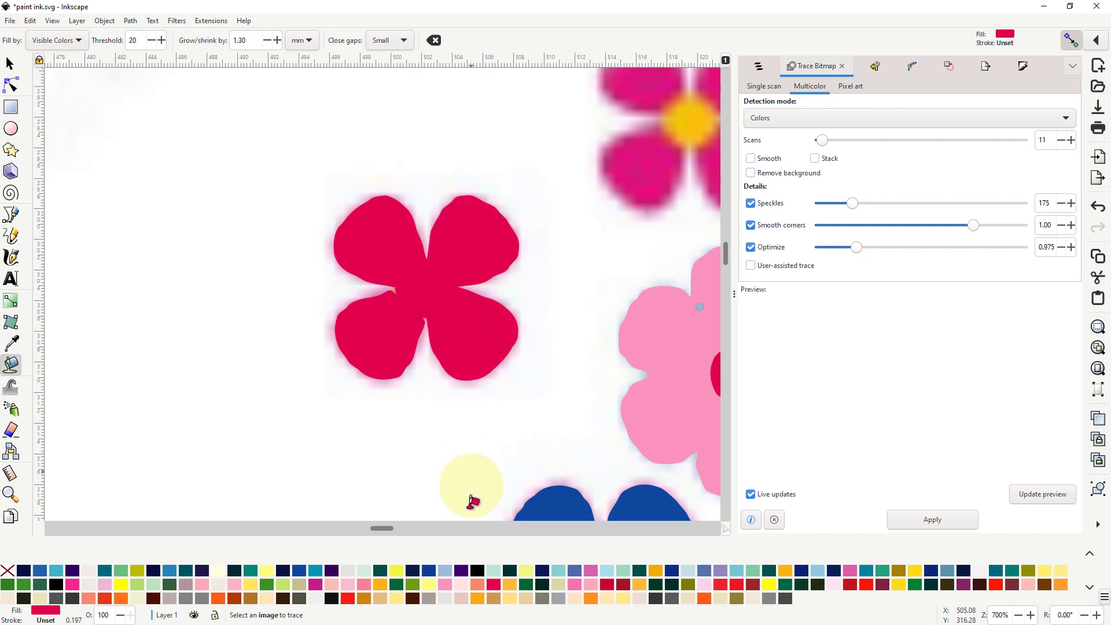
{"action": "left_click", "coordinate": [428, 585]}
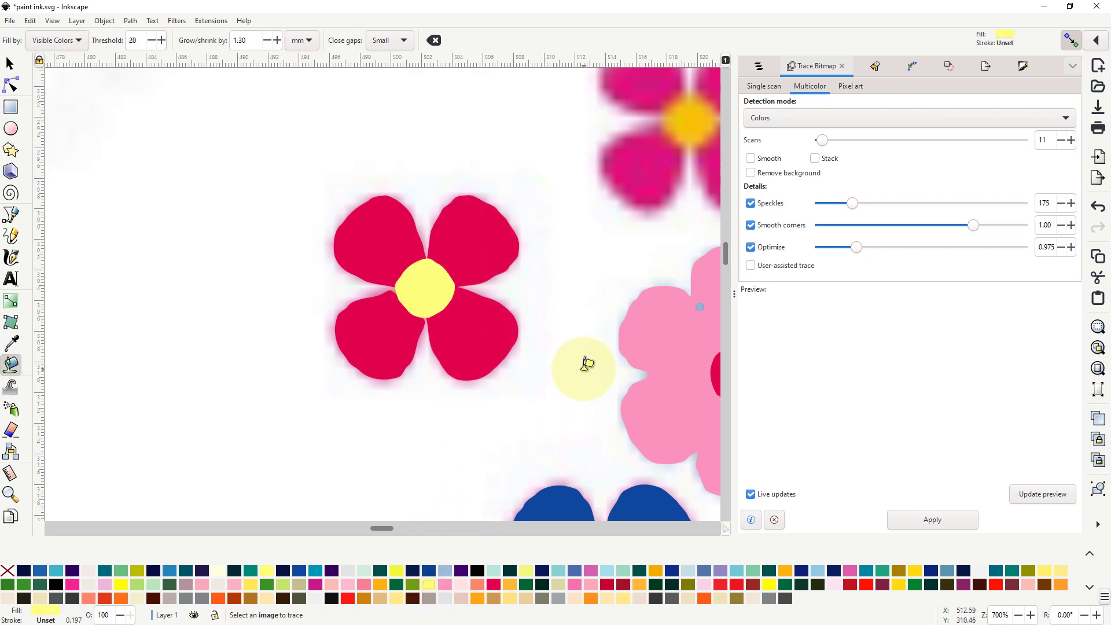
Step: Draw a closed triangle about 21 mm wide and 26 mm high with the Pen tool over the lower yellow berries
{"action": "left_click_drag", "start_coordinate": [585, 365], "coordinate": [335, 424]}
{"action": "left_click_drag", "start_coordinate": [521, 324], "coordinate": [340, 372]}
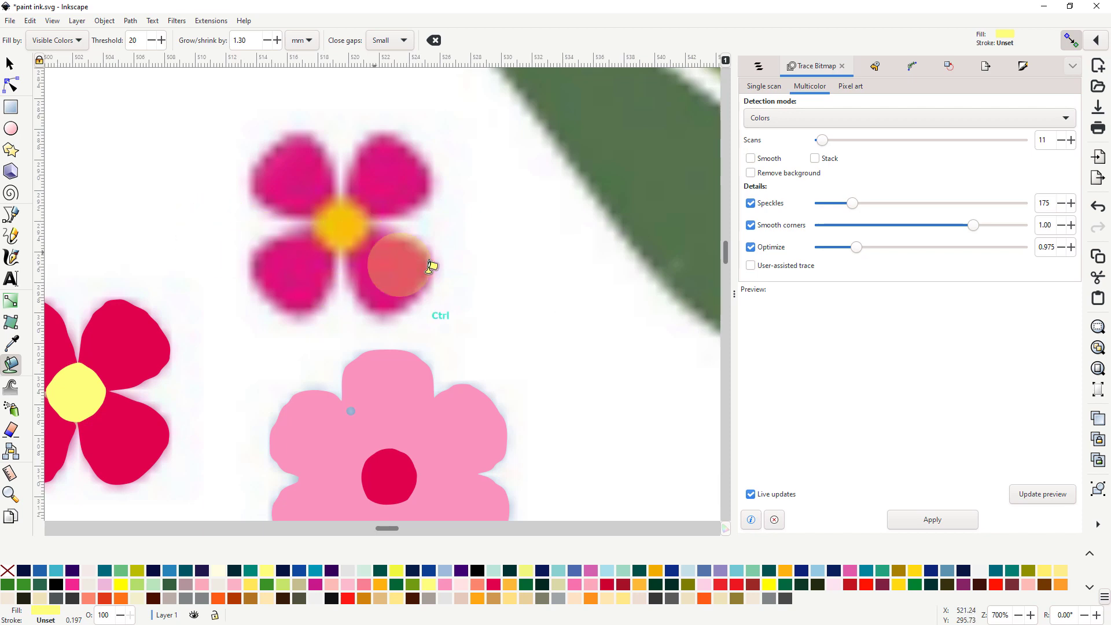
{"action": "scroll", "coordinate": [511, 315], "scroll_direction": "down", "scroll_amount": 4, "text": "ctrl"}
{"action": "scroll", "coordinate": [571, 335], "scroll_direction": "down", "scroll_amount": 1, "text": "ctrl"}
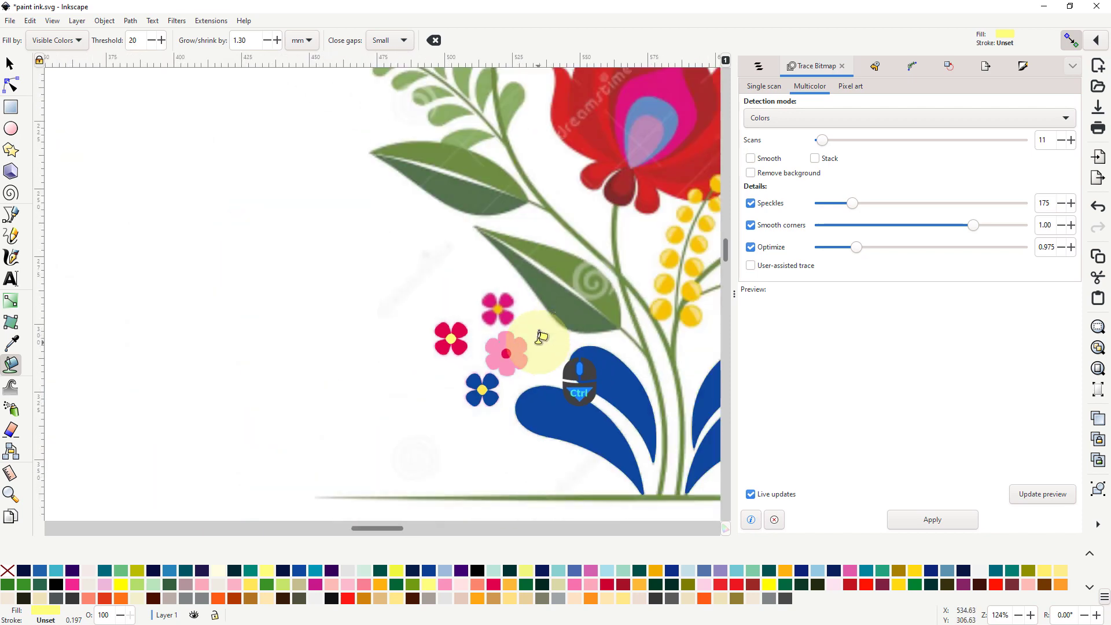
{"action": "left_click_drag", "start_coordinate": [635, 367], "coordinate": [334, 359]}
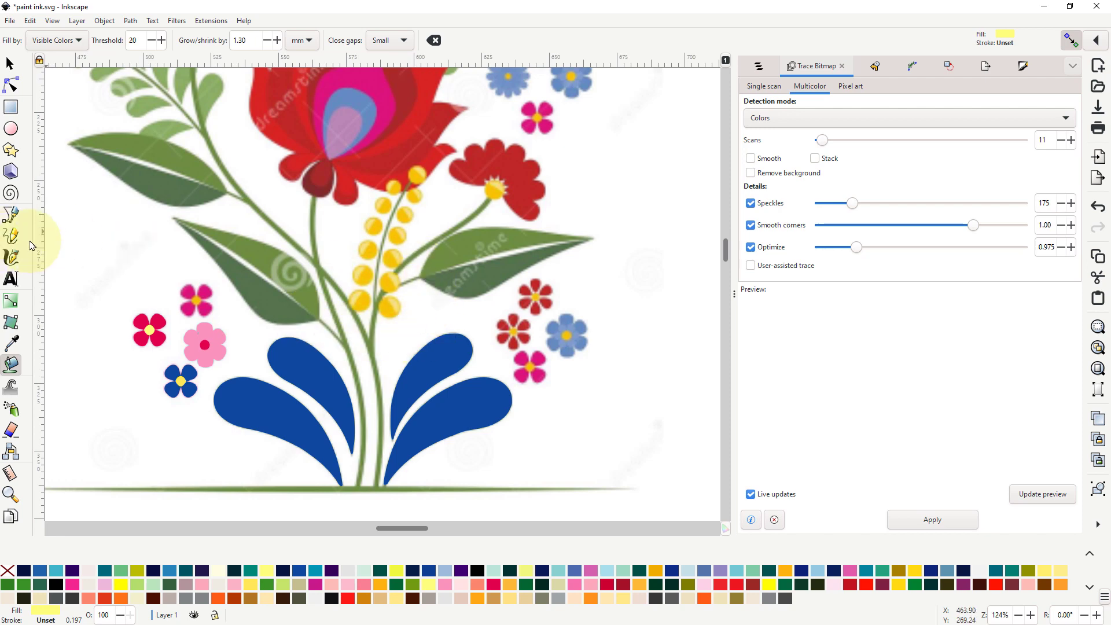
{"action": "left_click", "coordinate": [12, 215]}
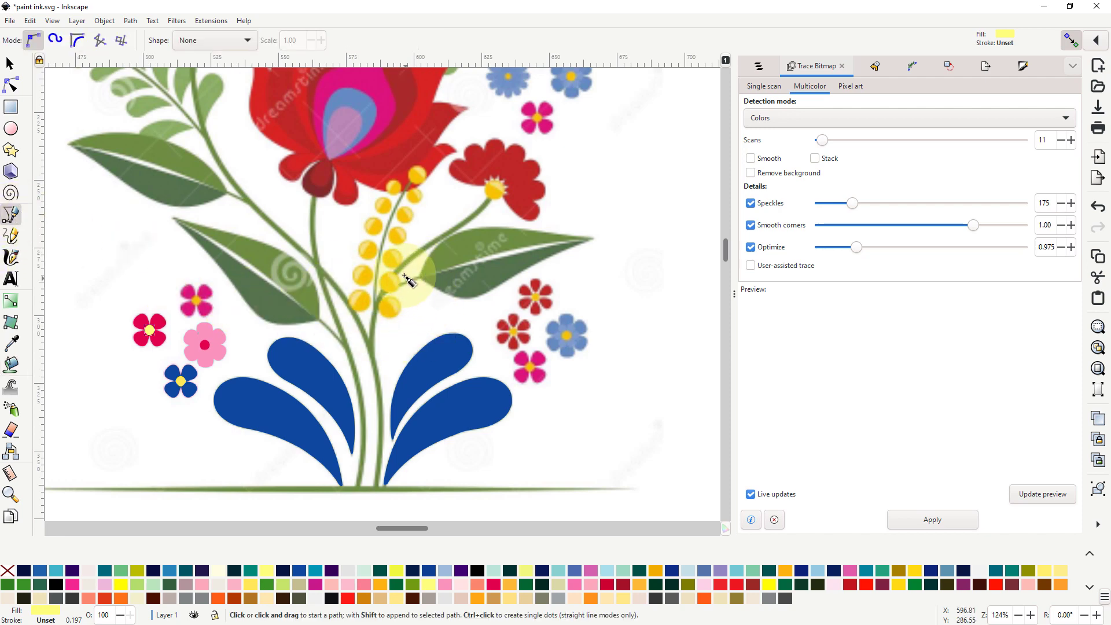
{"action": "left_click", "coordinate": [413, 238]}
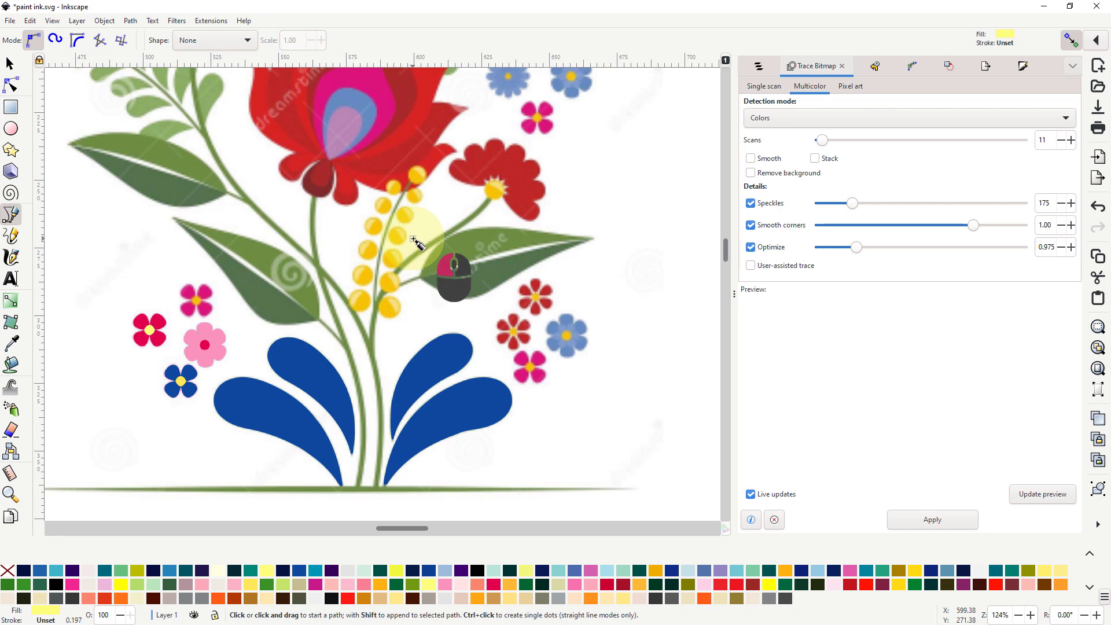
{"action": "left_click", "coordinate": [427, 309]}
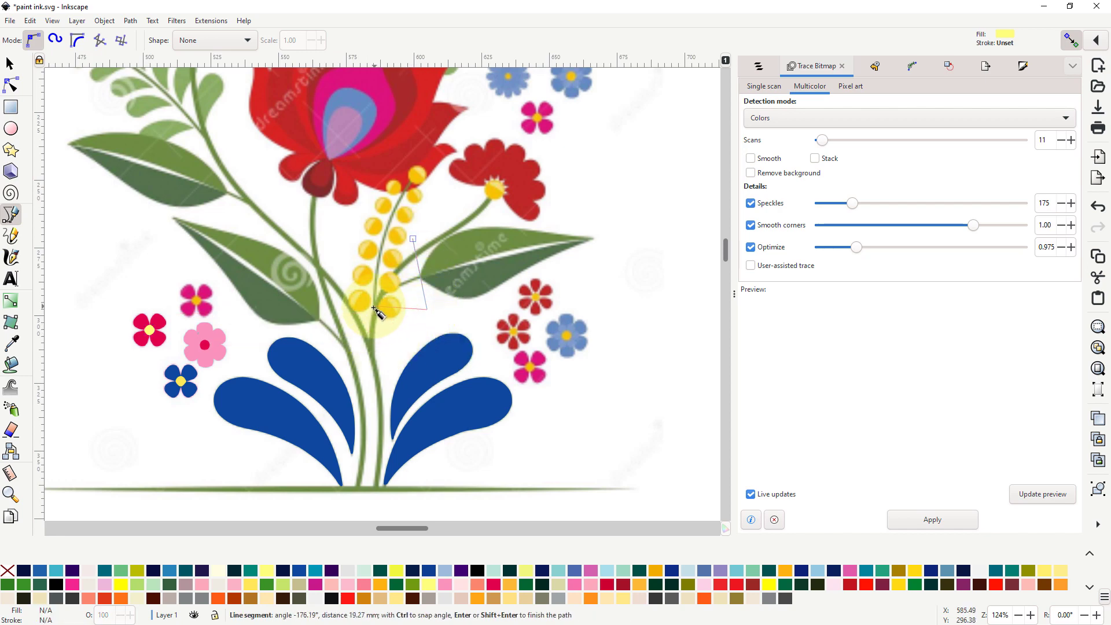
{"action": "left_click", "coordinate": [370, 309]}
{"action": "left_click", "coordinate": [412, 238]}
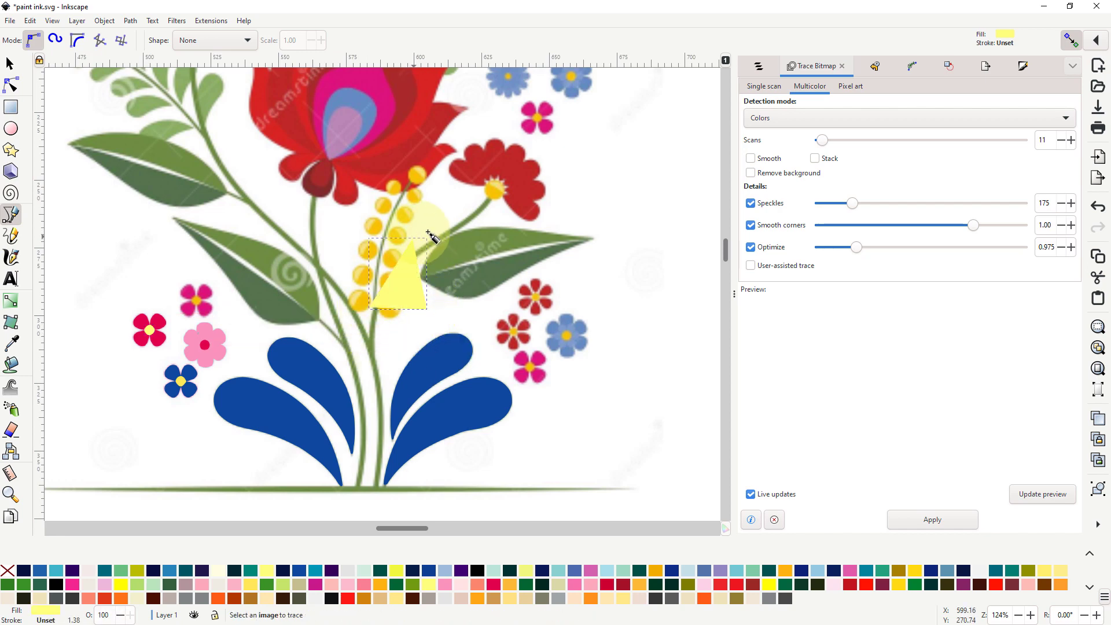
{"action": "left_click", "coordinate": [398, 274]}
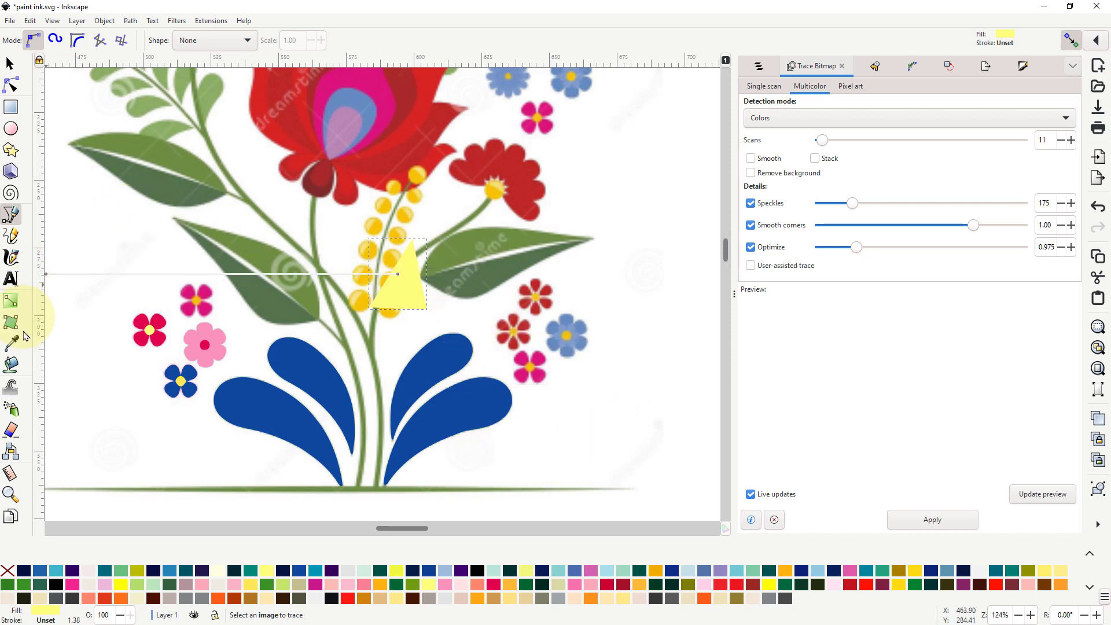
Step: Bucket-fill the green leaf to the right of the yellow berries in light yellow
{"action": "left_click", "coordinate": [16, 363]}
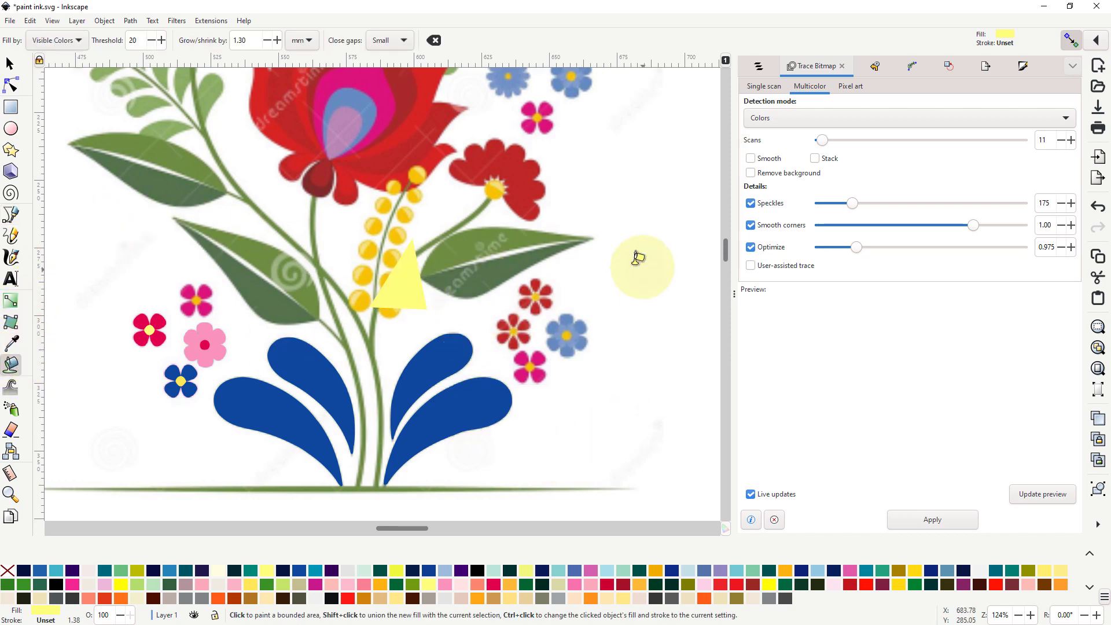
{"action": "left_click", "coordinate": [515, 259]}
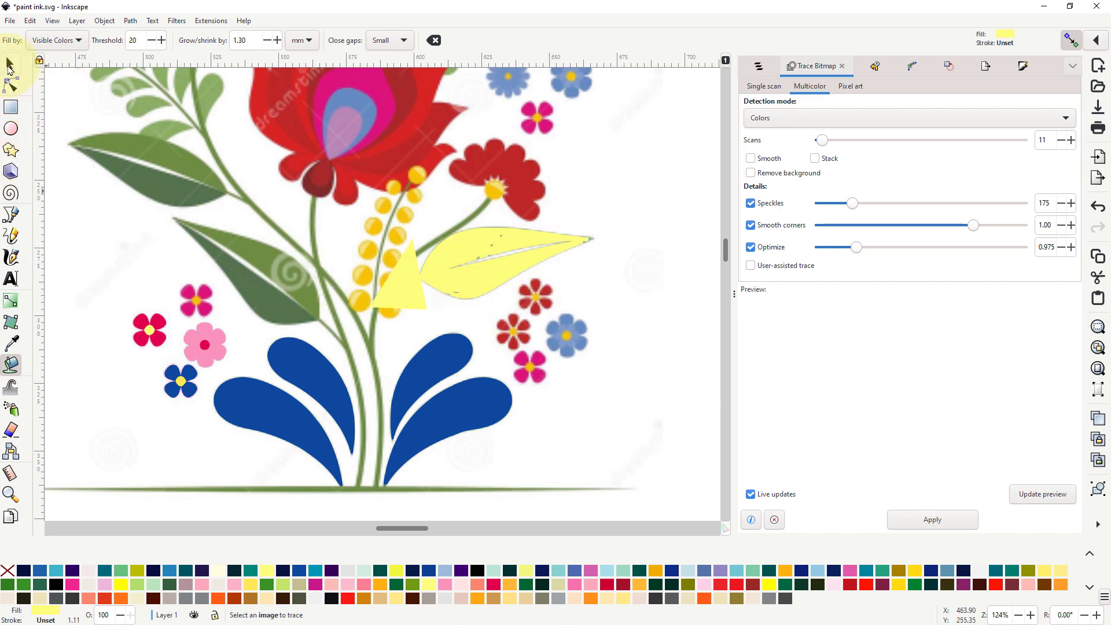
Step: Delete the light yellow triangle covering the lower berries
{"action": "left_click", "coordinate": [9, 67]}
{"action": "left_click", "coordinate": [400, 301]}
{"action": "right_click", "coordinate": [397, 302]}
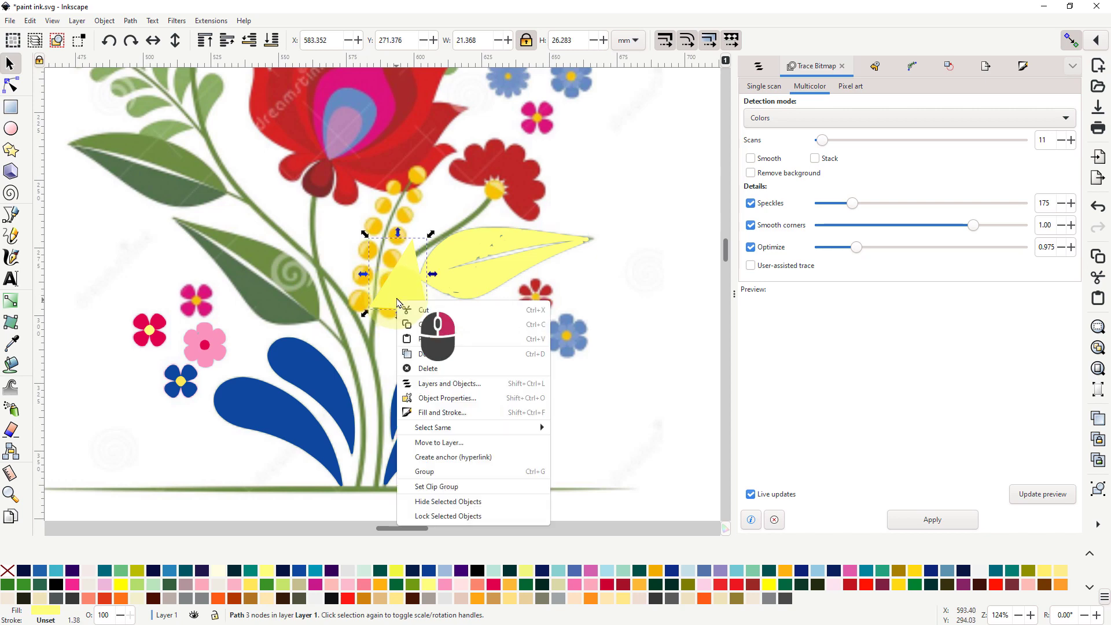
{"action": "left_click", "coordinate": [420, 364]}
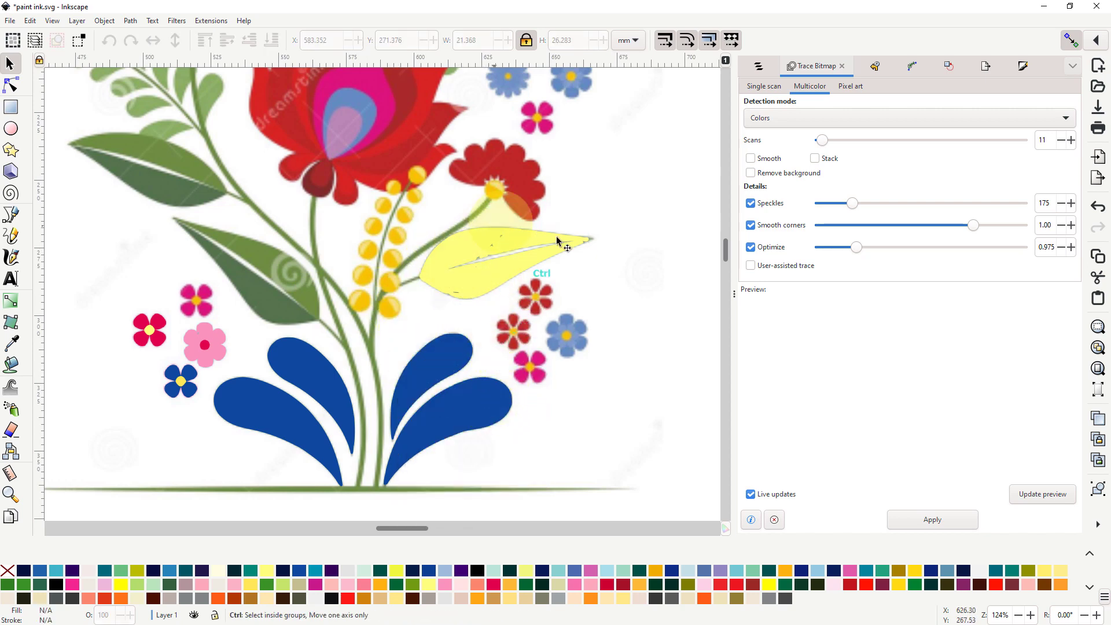
Step: Delete the stray inner nodes in the upper half and near the lower edge of the light yellow leaf
{"action": "scroll", "coordinate": [499, 279], "scroll_direction": "up", "scroll_amount": 3}
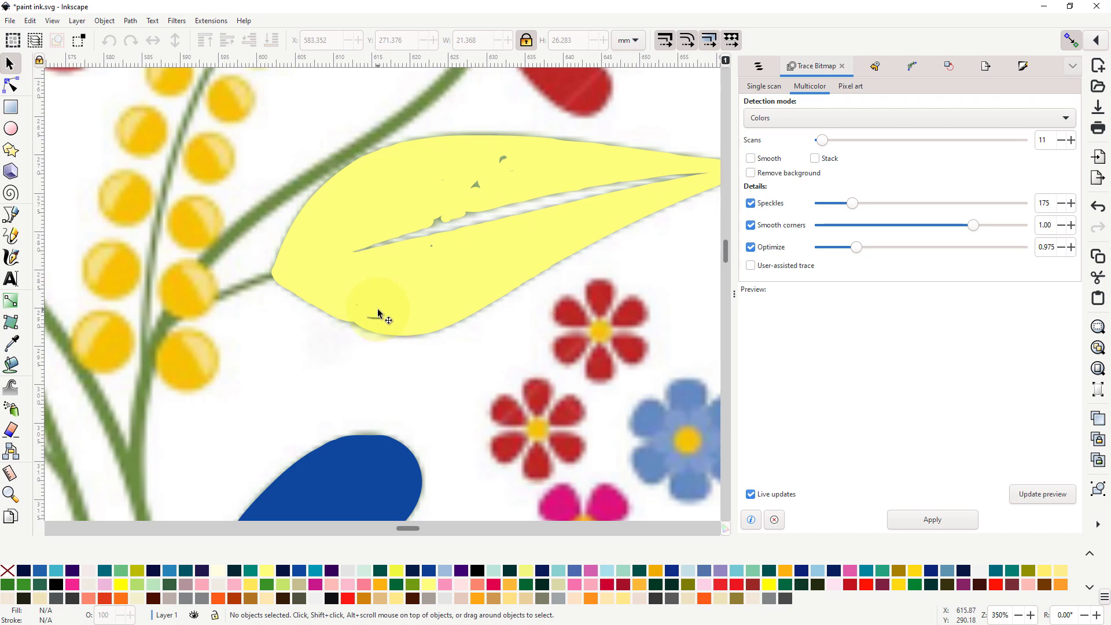
{"action": "left_click", "coordinate": [10, 87]}
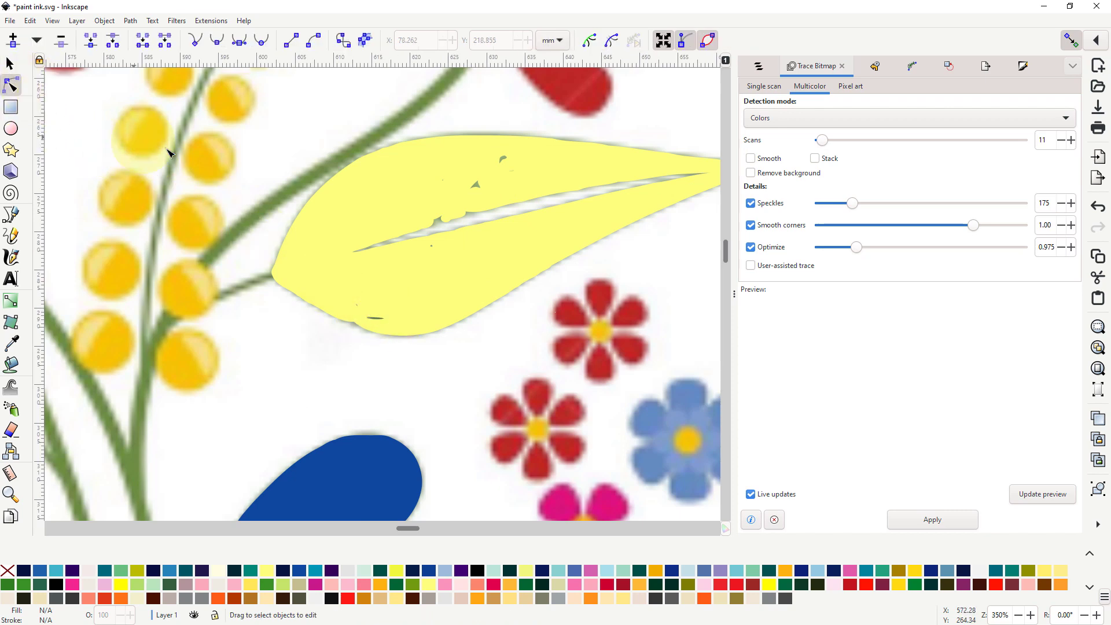
{"action": "left_click", "coordinate": [359, 206]}
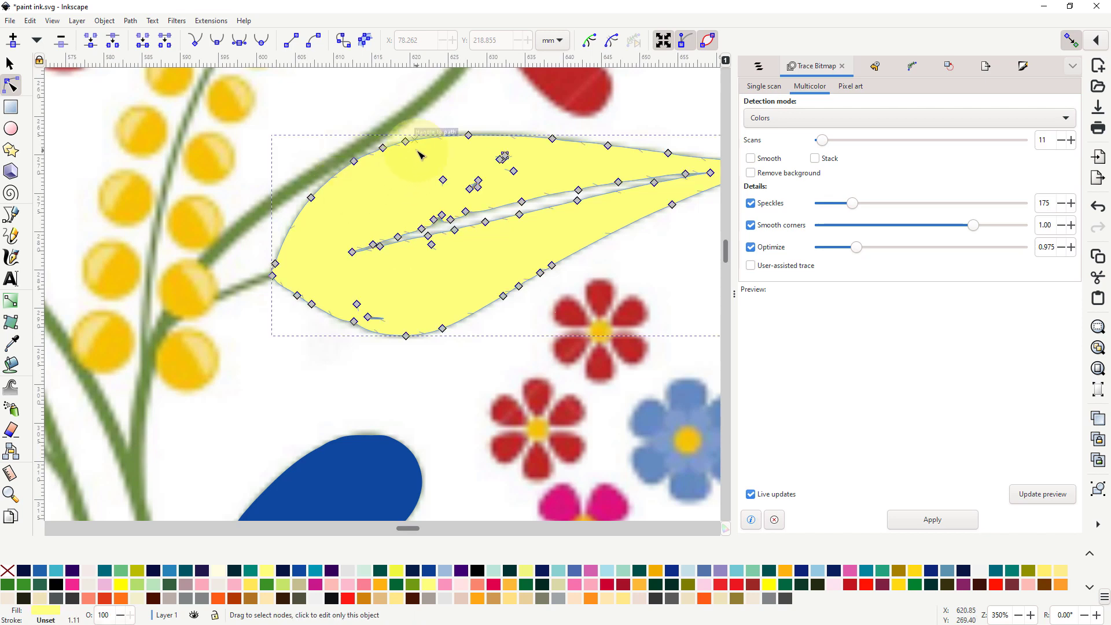
{"action": "left_click_drag", "start_coordinate": [417, 150], "coordinate": [527, 198]}
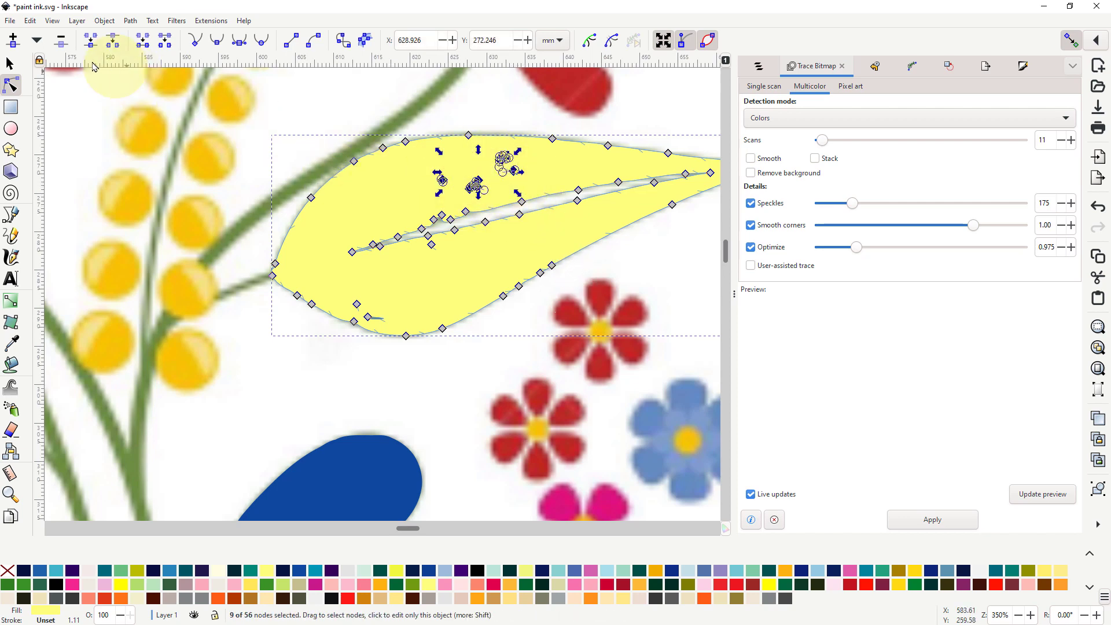
{"action": "left_click", "coordinate": [63, 42]}
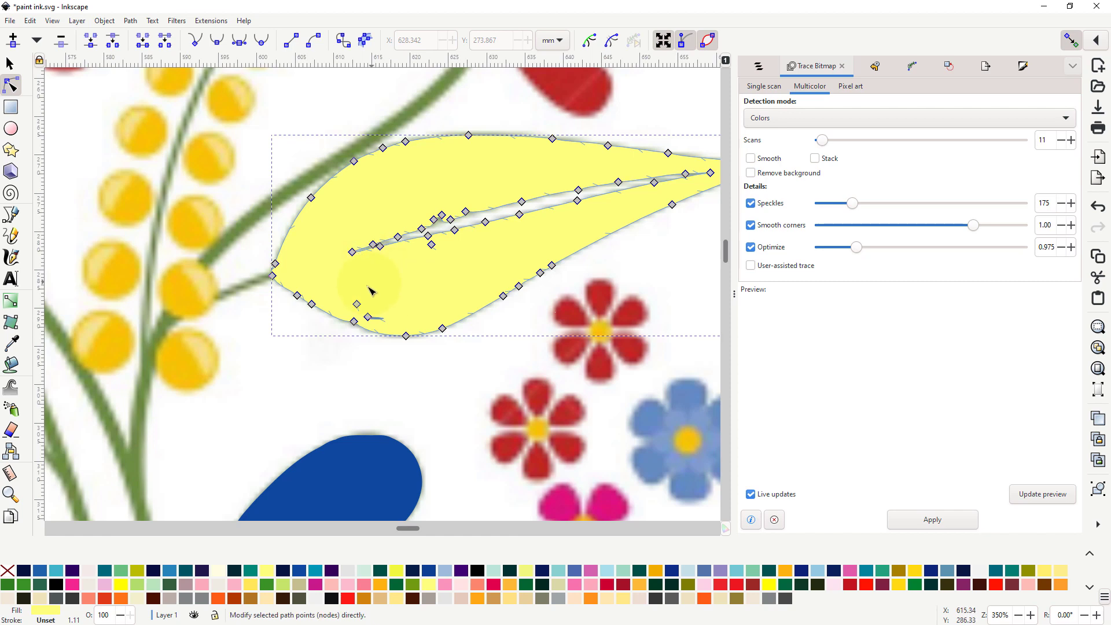
{"action": "left_click_drag", "start_coordinate": [344, 294], "coordinate": [387, 323]}
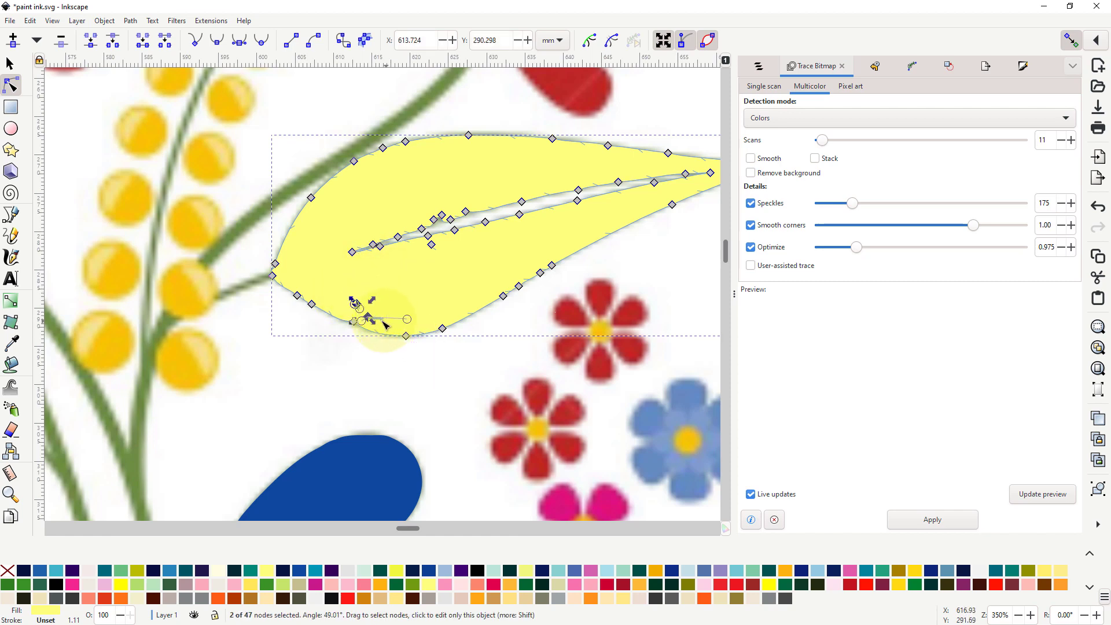
{"action": "left_click", "coordinate": [60, 41]}
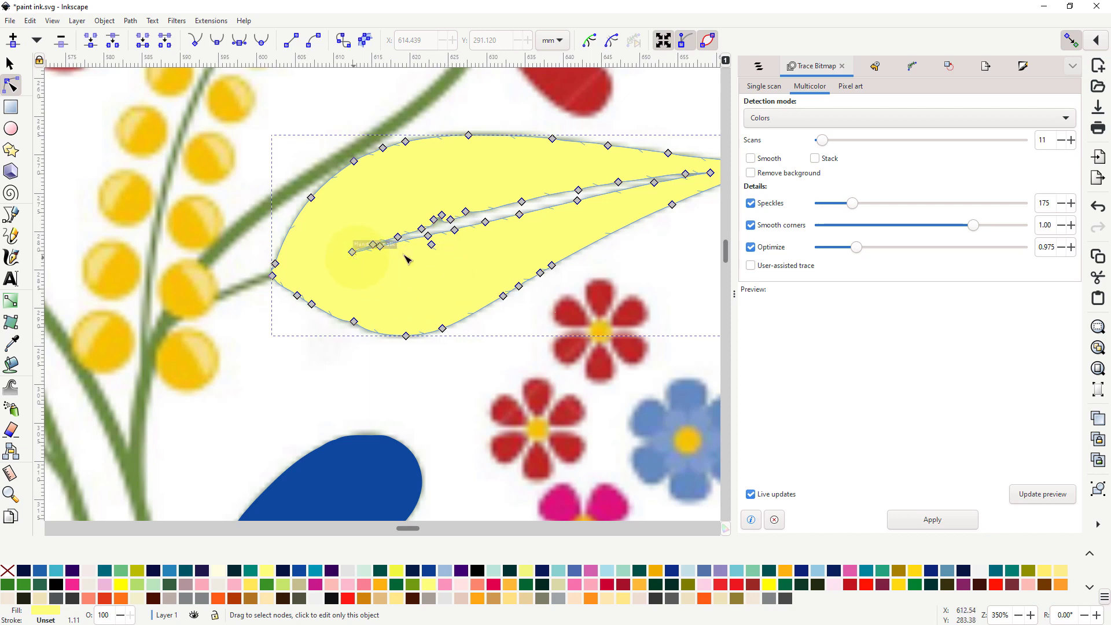
Step: Delete all nodes along the midrib gap of the light yellow leaf so that only its outer outline is left
{"action": "scroll", "coordinate": [524, 280], "scroll_direction": "right", "scroll_amount": 8}
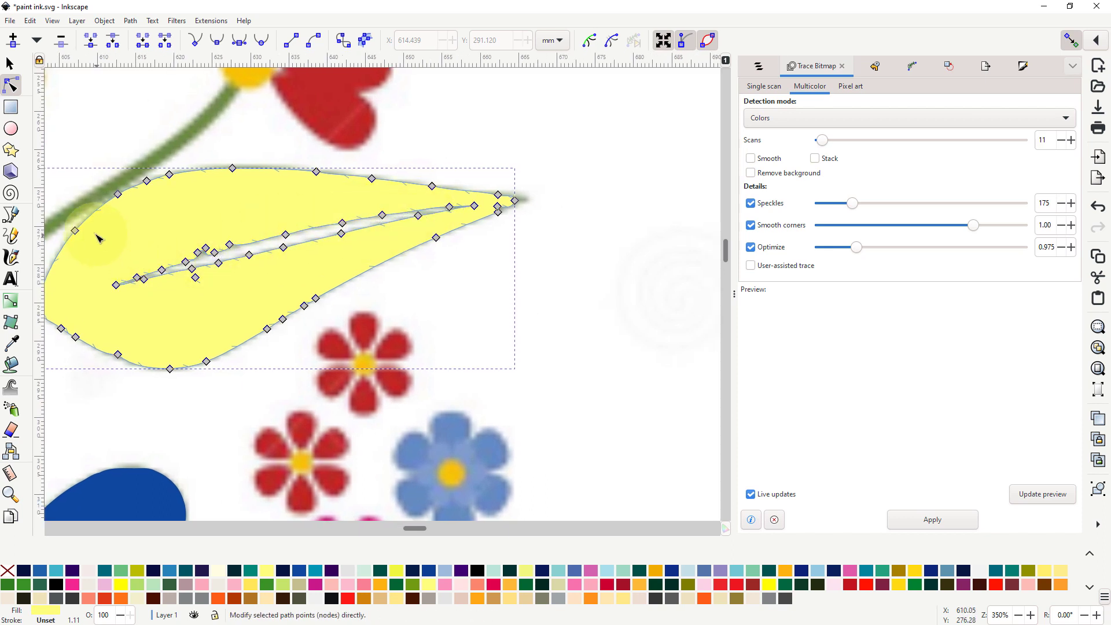
{"action": "left_click_drag", "start_coordinate": [92, 226], "coordinate": [328, 295]}
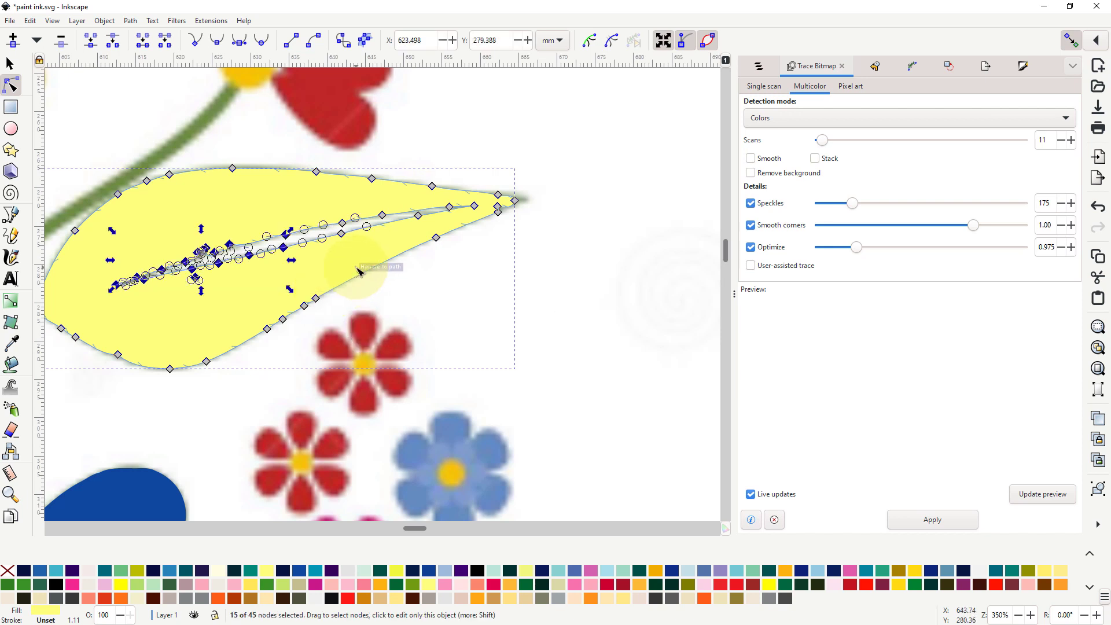
{"action": "key", "text": "shift"}
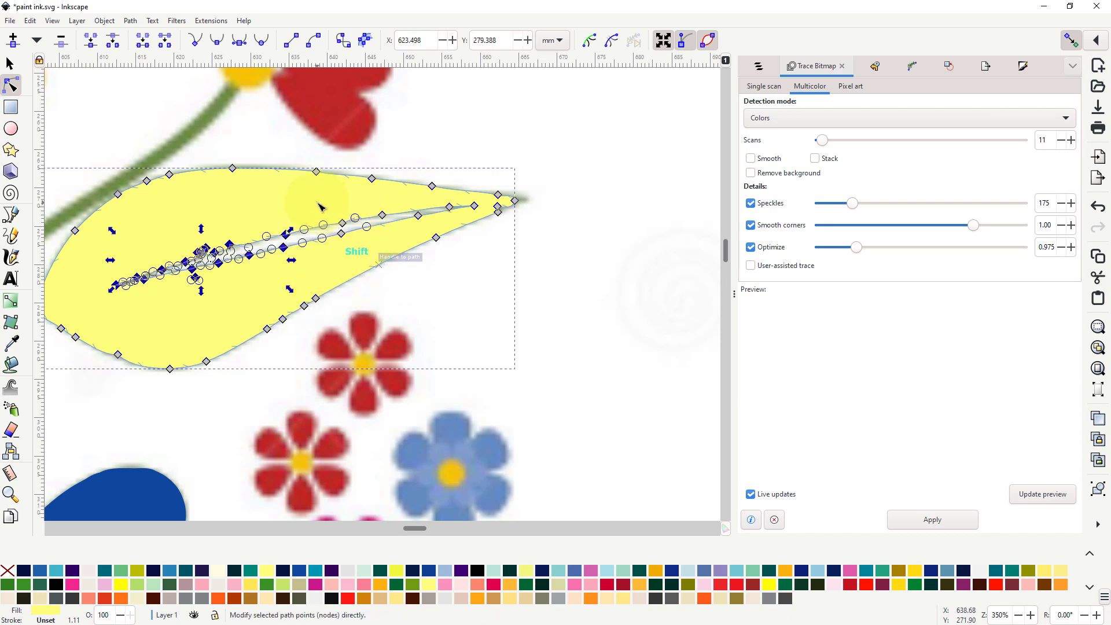
{"action": "left_click_drag", "start_coordinate": [317, 203], "coordinate": [424, 244]}
{"action": "left_click_drag", "start_coordinate": [436, 195], "coordinate": [486, 223]}
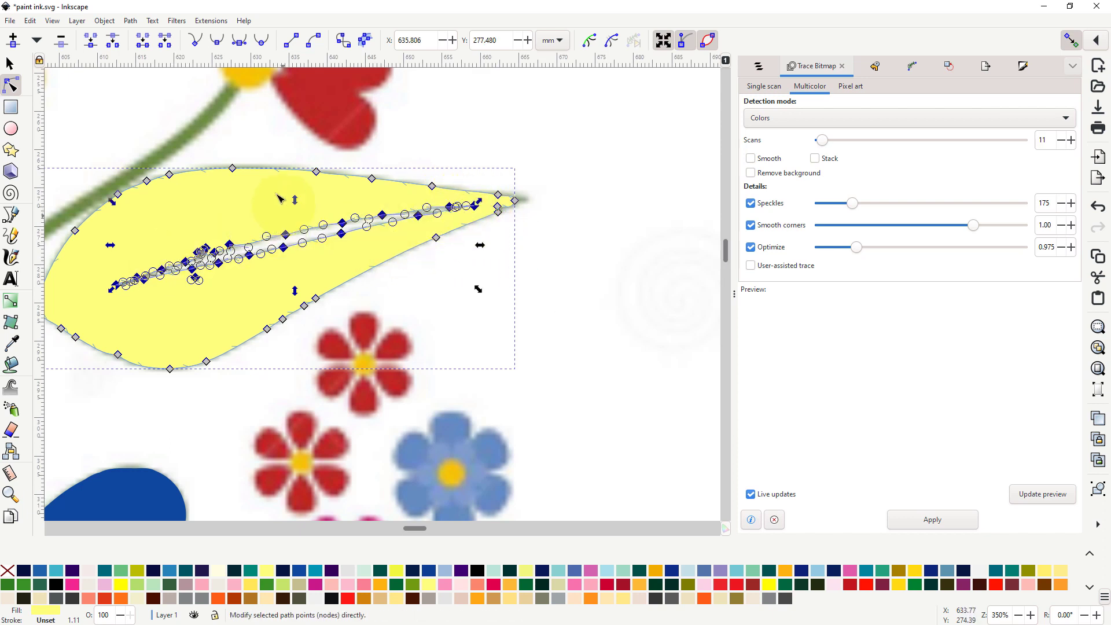
{"action": "left_click", "coordinate": [62, 45]}
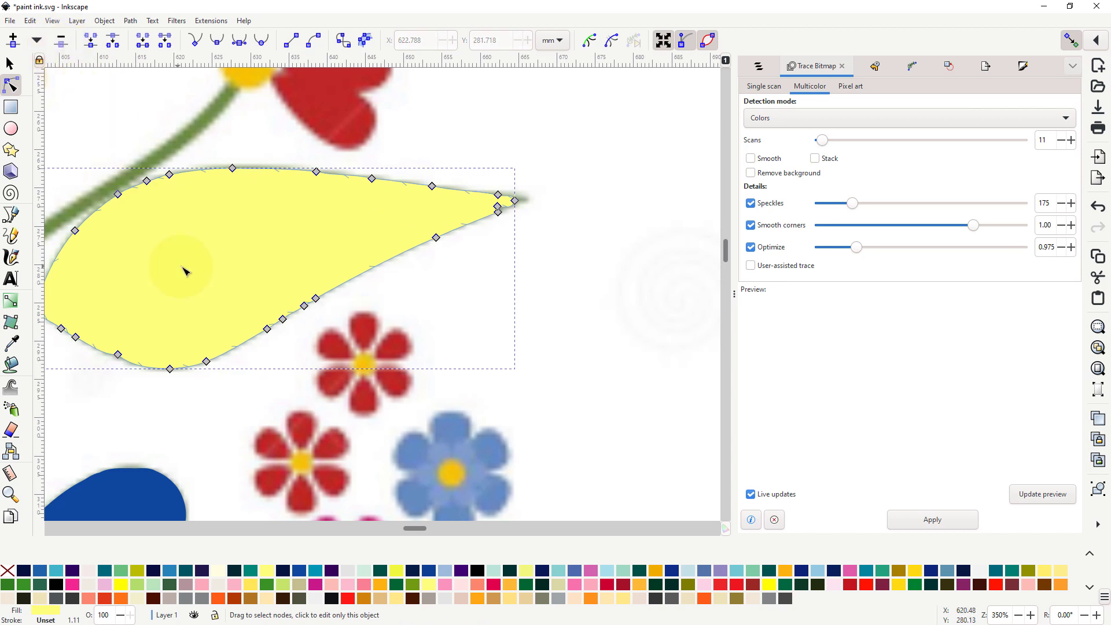
Step: Delete all 17 bucket-filled vector paths in the lower part of the floral drawing, keeping the floral bitmap itself
{"action": "left_click_drag", "start_coordinate": [254, 312], "coordinate": [391, 275]}
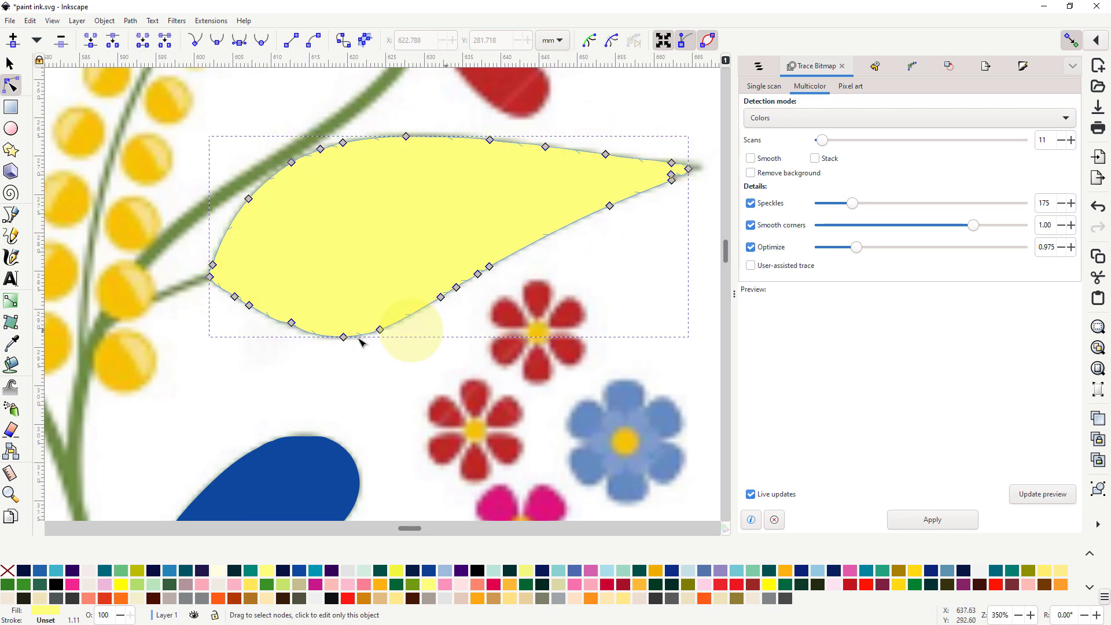
{"action": "scroll", "coordinate": [319, 458], "scroll_direction": "down", "scroll_amount": 5}
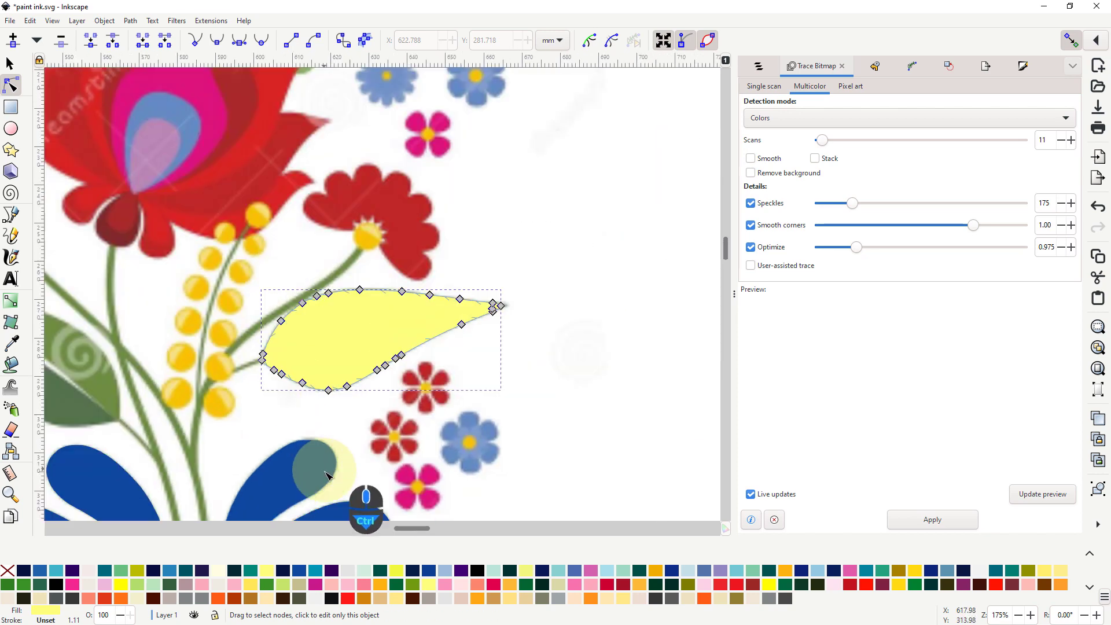
{"action": "scroll", "coordinate": [405, 382], "scroll_direction": "down", "scroll_amount": 3}
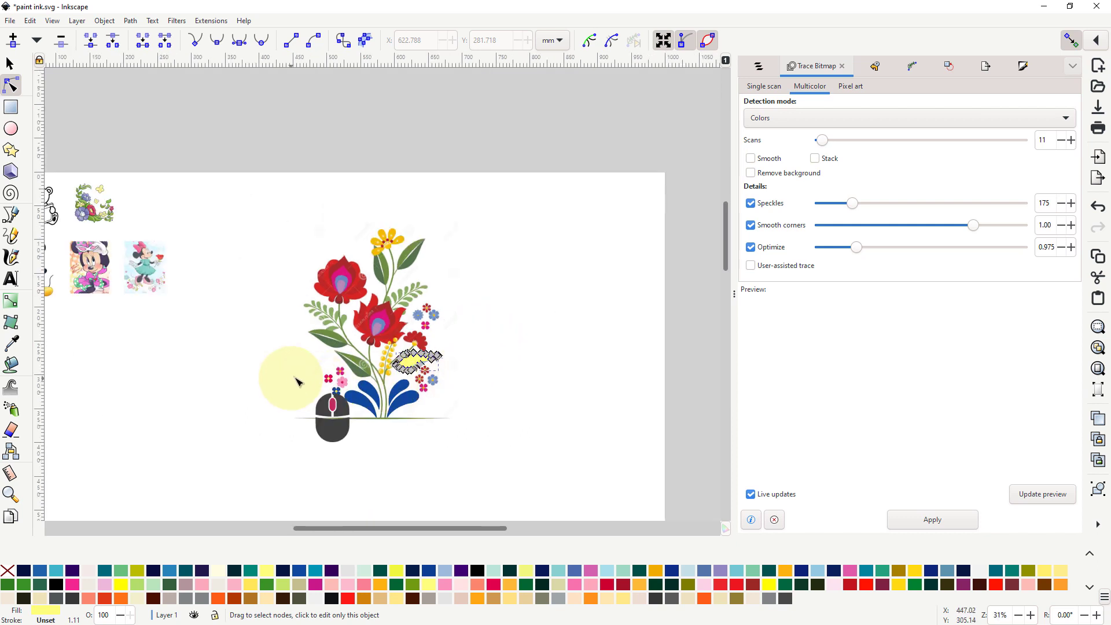
{"action": "left_click_drag", "start_coordinate": [298, 377], "coordinate": [404, 372]}
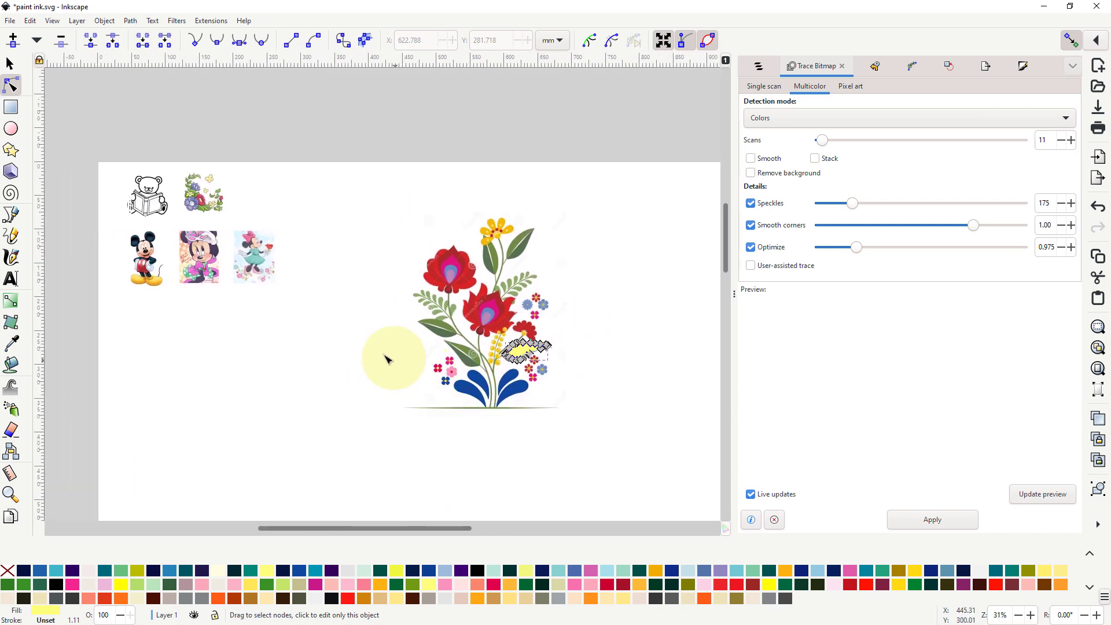
{"action": "left_click", "coordinate": [373, 210]}
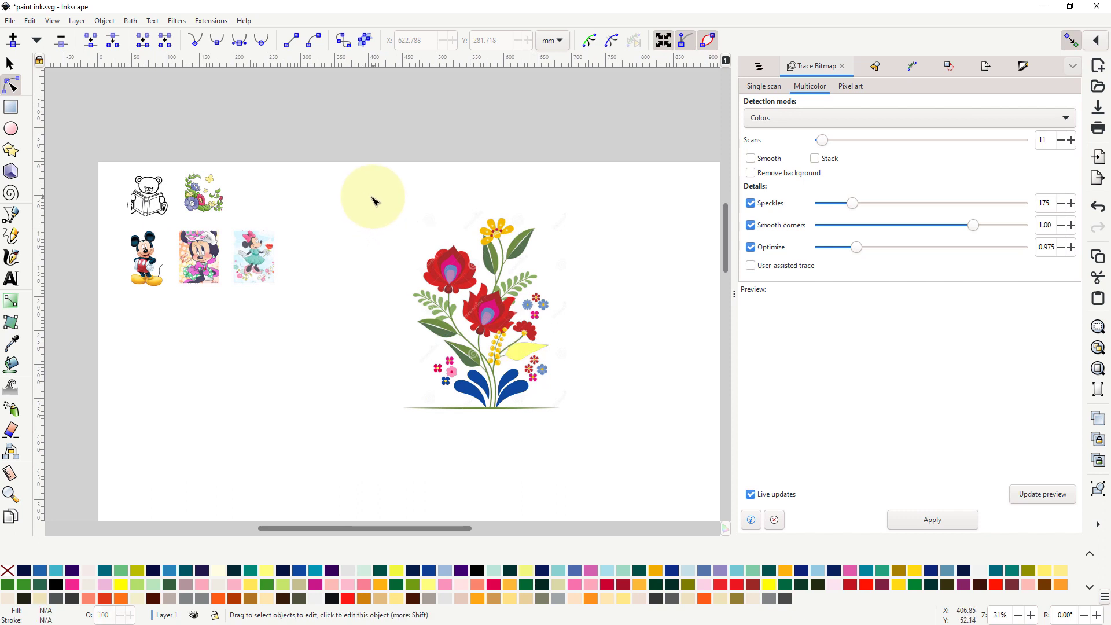
{"action": "mouse_move", "coordinate": [369, 198]}
{"action": "left_mouse_down"}
{"action": "mouse_move", "coordinate": [509, 211]}
{"action": "mouse_move", "coordinate": [585, 328]}
{"action": "mouse_move", "coordinate": [603, 452]}
{"action": "left_mouse_up"}
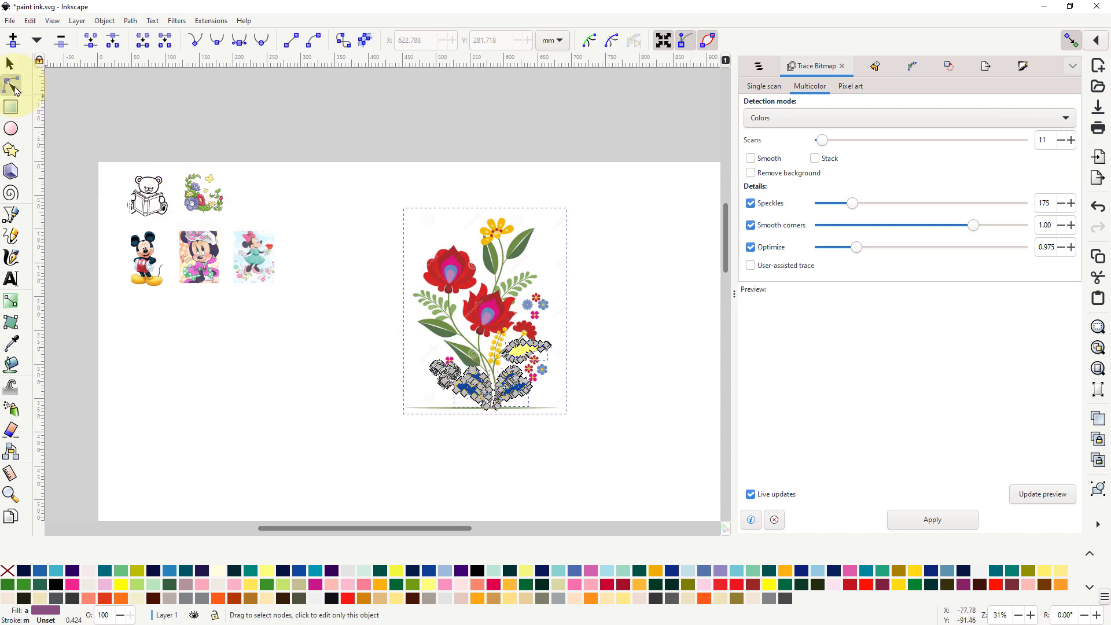
{"action": "left_click", "coordinate": [11, 64]}
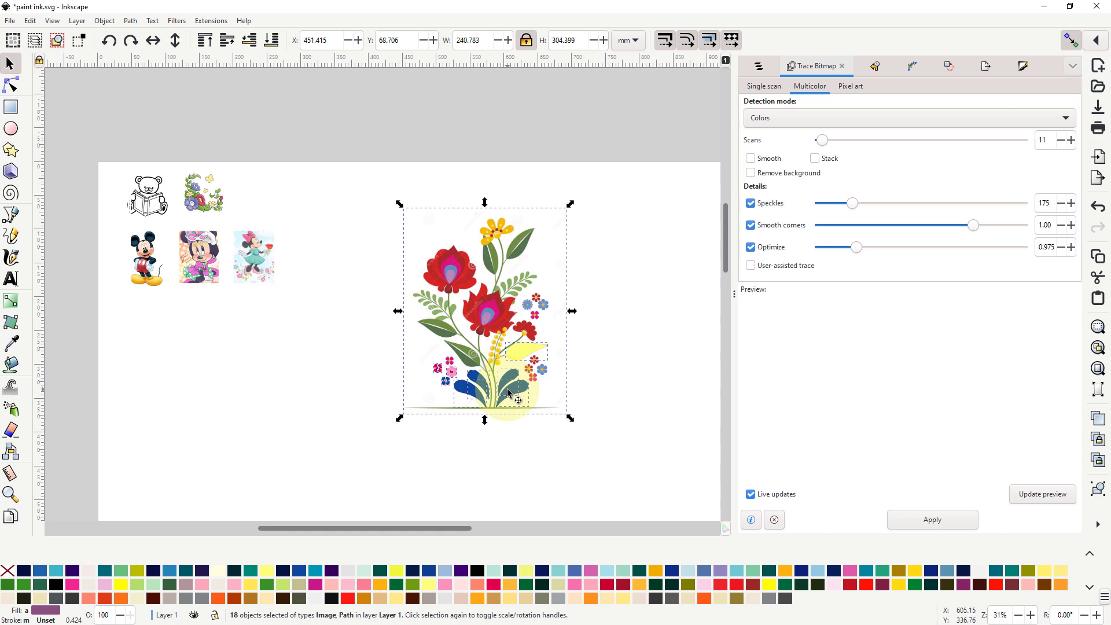
{"action": "left_click", "coordinate": [300, 436]}
{"action": "mouse_move", "coordinate": [605, 455]}
{"action": "left_mouse_down"}
{"action": "mouse_move", "coordinate": [392, 389]}
{"action": "mouse_move", "coordinate": [372, 241]}
{"action": "mouse_move", "coordinate": [385, 303]}
{"action": "left_mouse_up"}
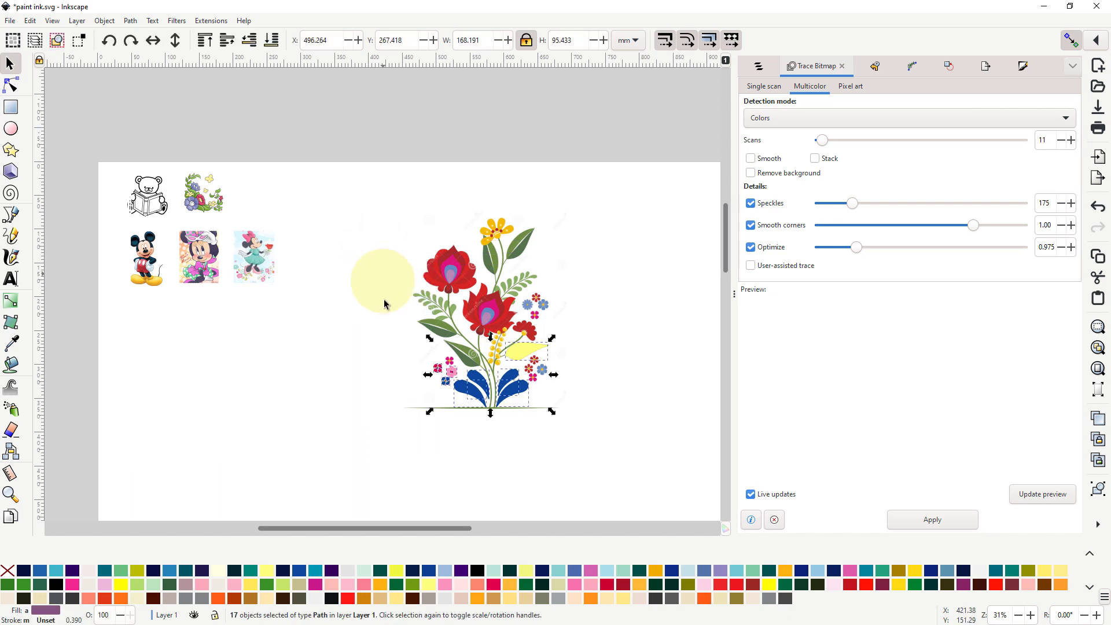
{"action": "right_click", "coordinate": [503, 397]}
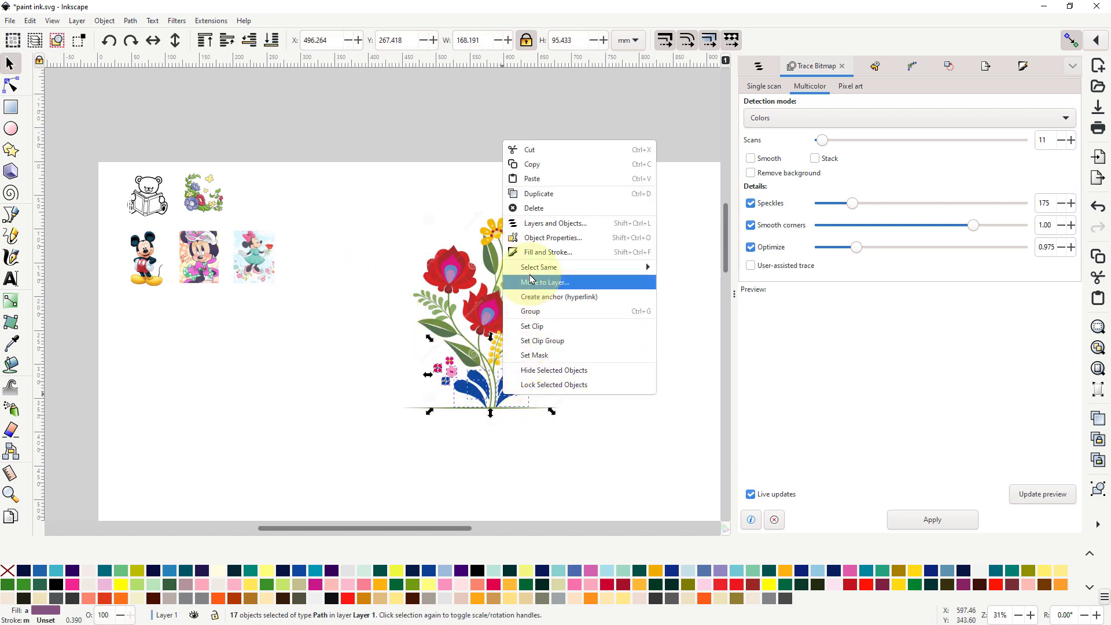
{"action": "left_click", "coordinate": [538, 211]}
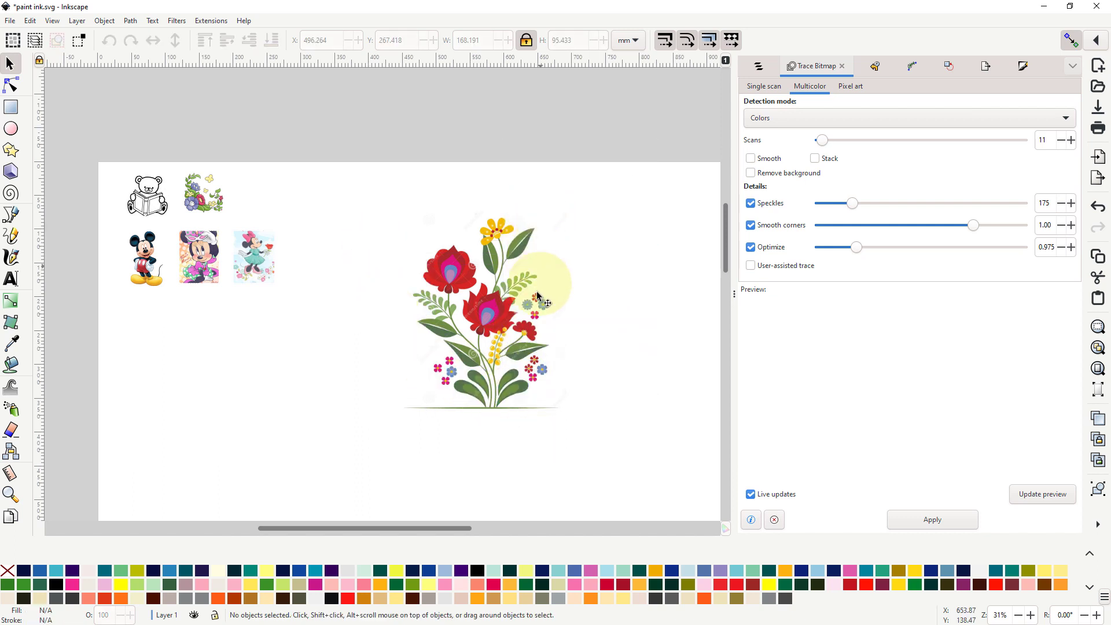
Step: Scale the floral bitmap down to about 99 × 125 mm beside the small thumbnails and move the Minnie Mouse picture onto the empty page area
{"action": "left_click_drag", "start_coordinate": [491, 324], "coordinate": [477, 287]}
{"action": "left_click_drag", "start_coordinate": [387, 384], "coordinate": [463, 260]}
{"action": "left_click_drag", "start_coordinate": [460, 216], "coordinate": [255, 200]}
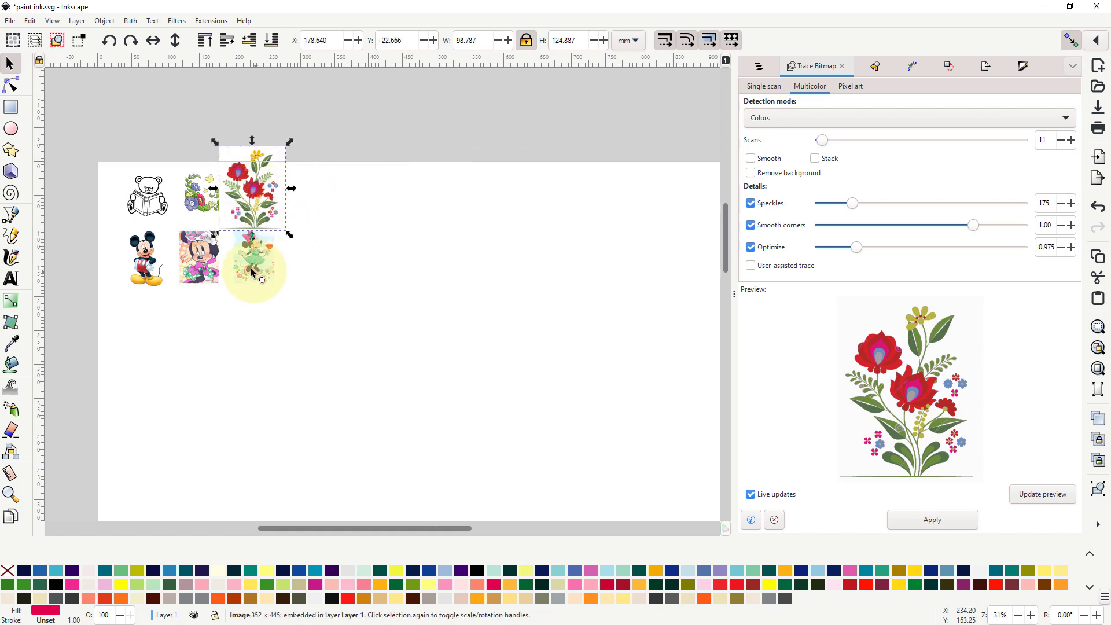
{"action": "mouse_move", "coordinate": [255, 266]}
{"action": "left_mouse_down"}
{"action": "mouse_move", "coordinate": [324, 336]}
{"action": "mouse_move", "coordinate": [454, 402]}
{"action": "left_mouse_up"}
{"action": "left_click_drag", "start_coordinate": [283, 223], "coordinate": [307, 276]}
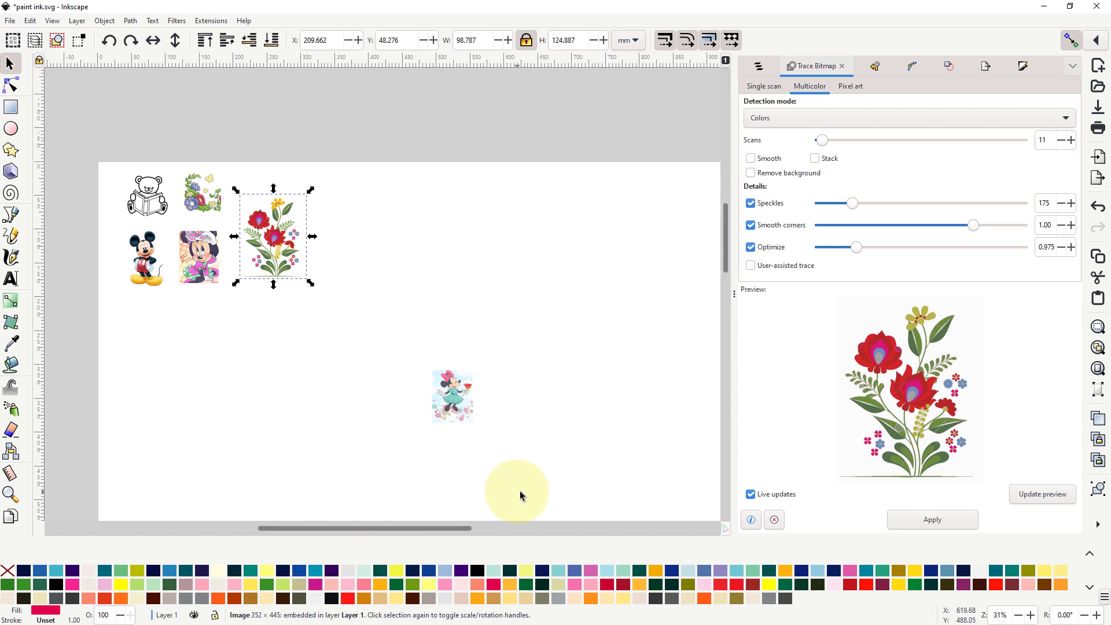
Step: Draw a rectangle about 60.2 × 77.5 mm that exactly covers the Minnie Mouse picture
{"action": "scroll", "coordinate": [440, 428], "scroll_direction": "up", "scroll_amount": 4}
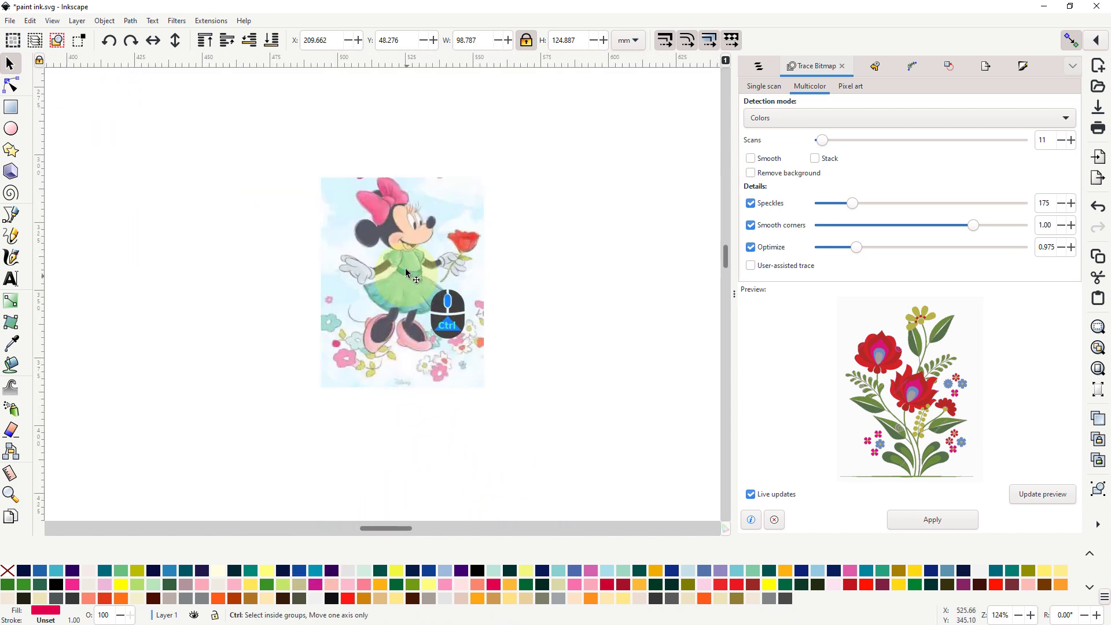
{"action": "scroll", "coordinate": [406, 254], "scroll_direction": "up", "scroll_amount": 1}
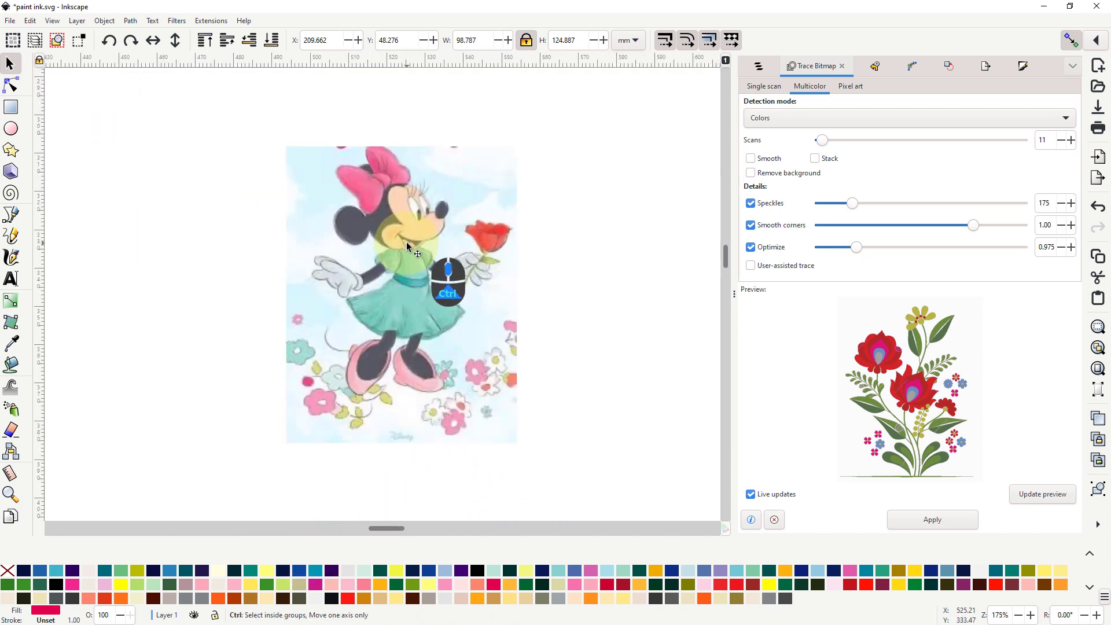
{"action": "left_click", "coordinate": [483, 327]}
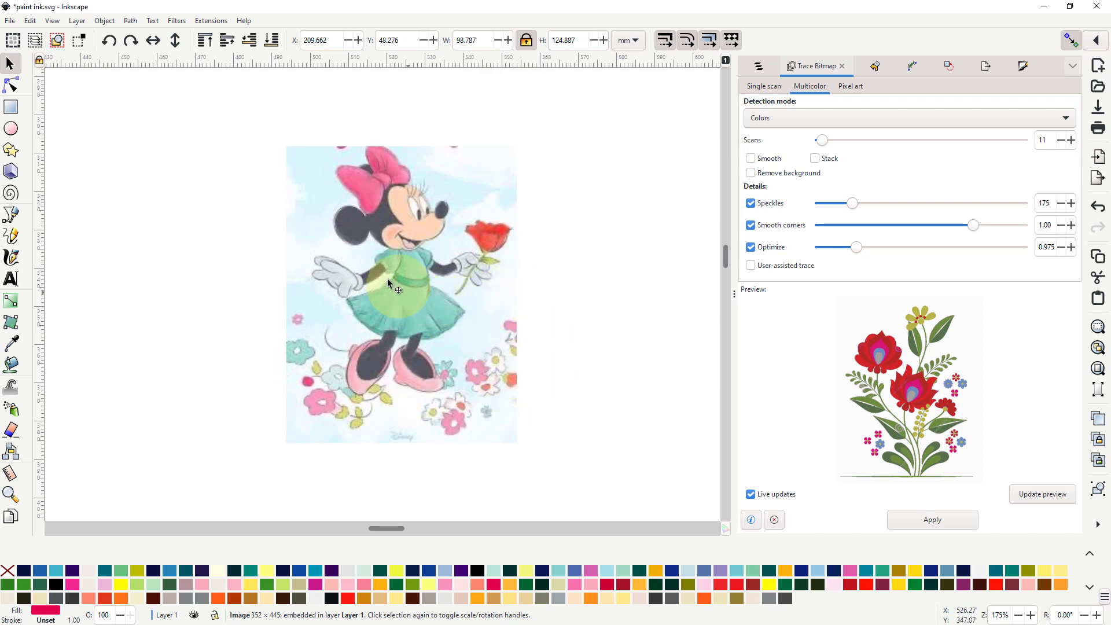
{"action": "left_click", "coordinate": [12, 108]}
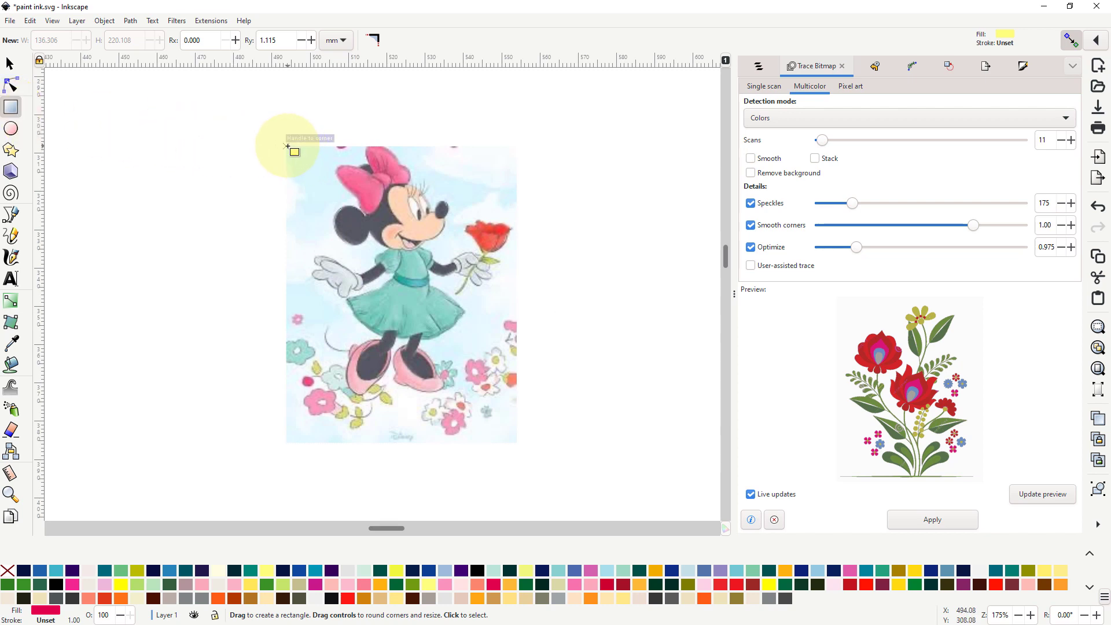
{"action": "left_click", "coordinate": [1072, 42]}
{"action": "left_click_drag", "start_coordinate": [286, 149], "coordinate": [521, 442]}
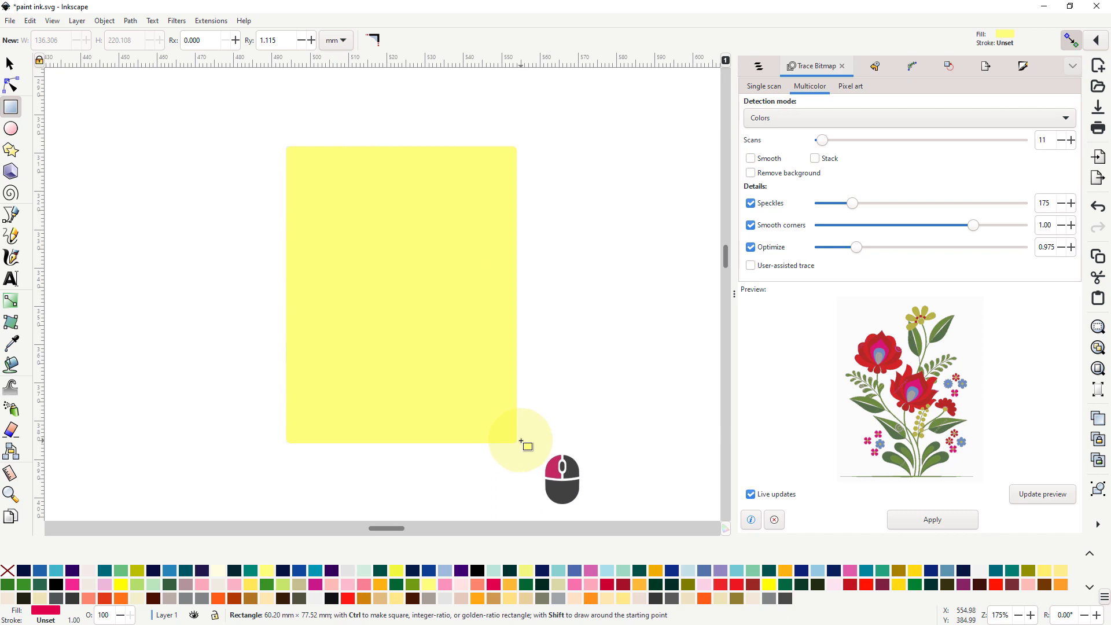
{"action": "left_click_drag", "start_coordinate": [522, 442], "coordinate": [522, 444]}
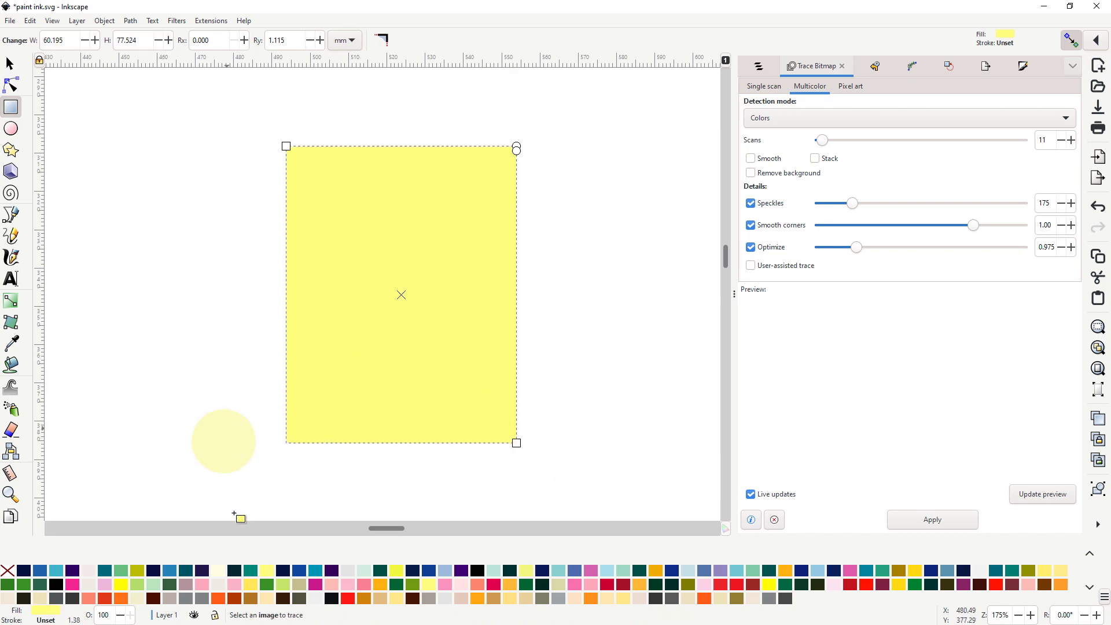
Step: Fill the rectangle with the near-black colour 212012ff and set its blend mode to Overlay
{"action": "left_click", "coordinate": [23, 599]}
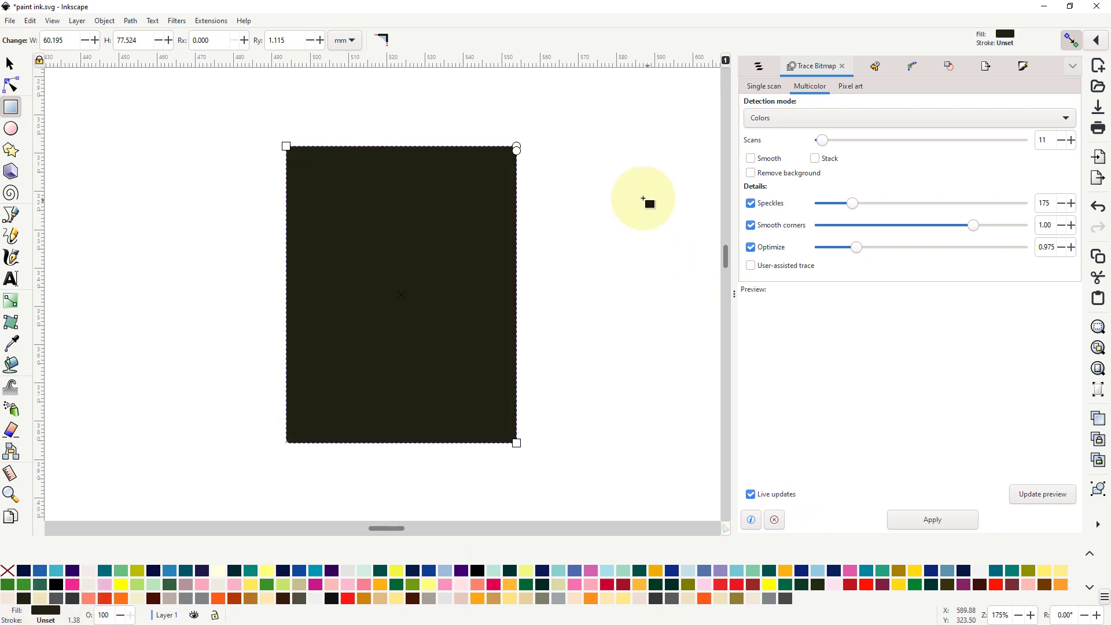
{"action": "left_click", "coordinate": [1024, 69]}
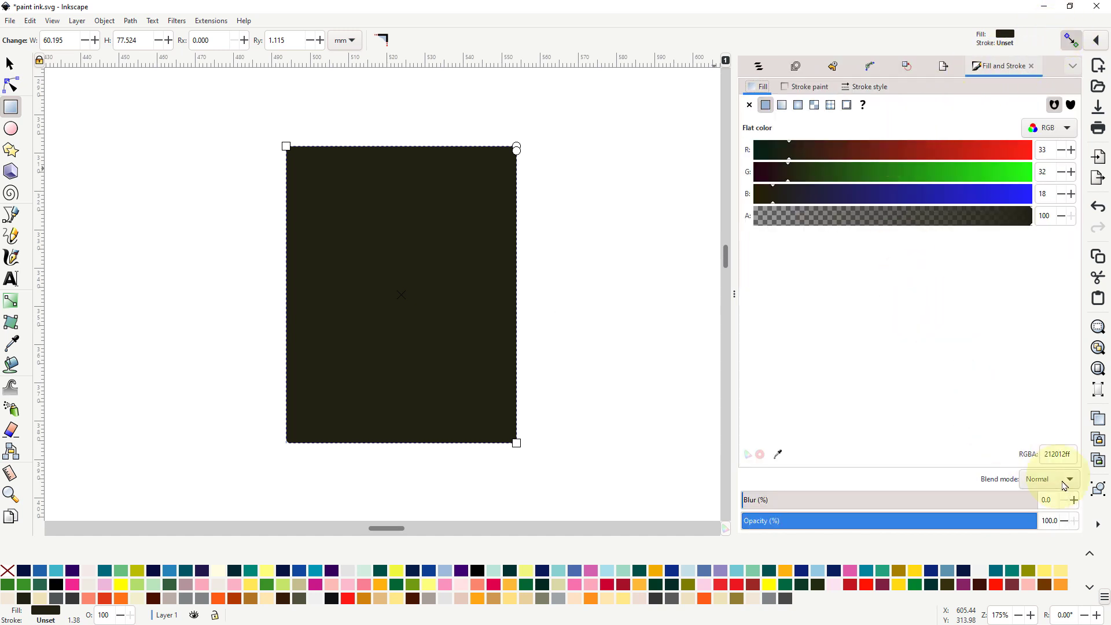
{"action": "left_click", "coordinate": [1072, 484]}
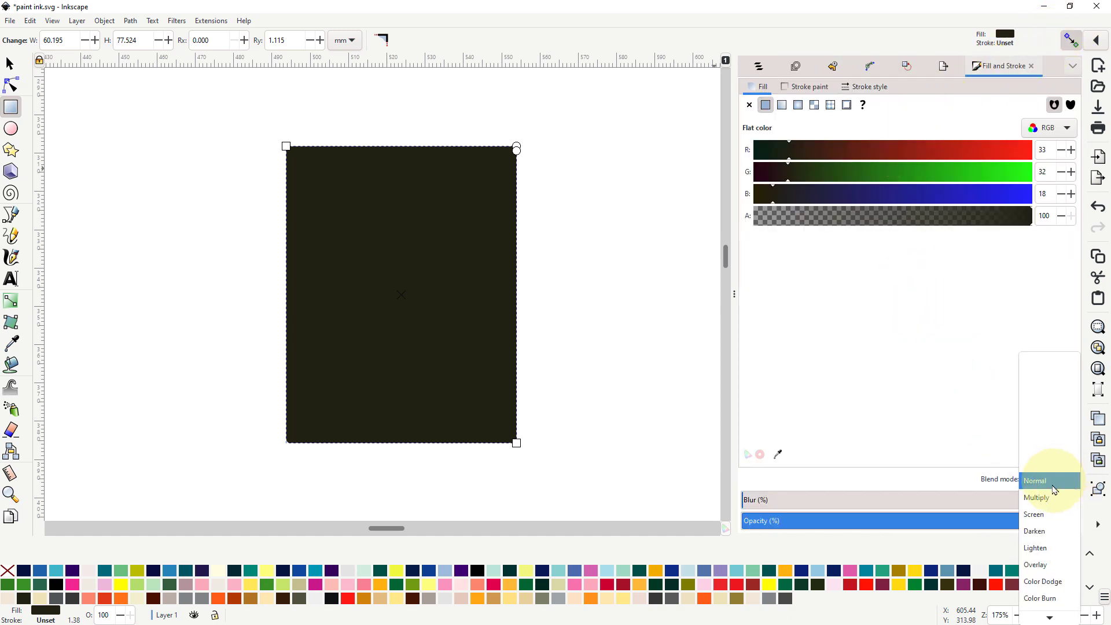
{"action": "left_click", "coordinate": [1042, 566]}
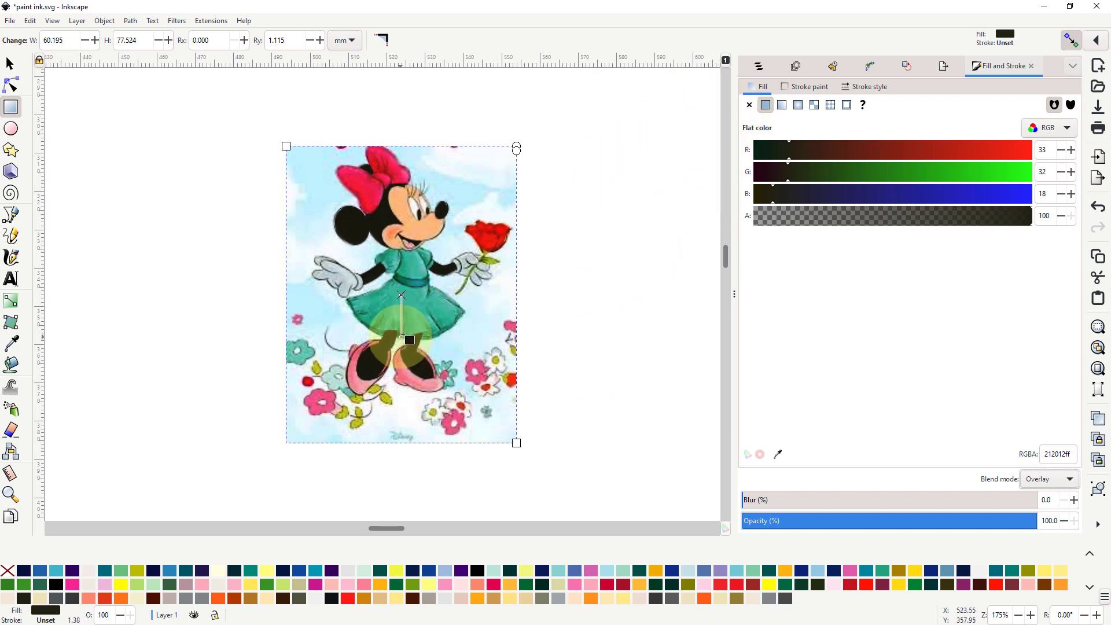
Step: Examine the objects in Layer 1 by selecting each image entry in turn, from image14997 to image20108
{"action": "left_click", "coordinate": [760, 68]}
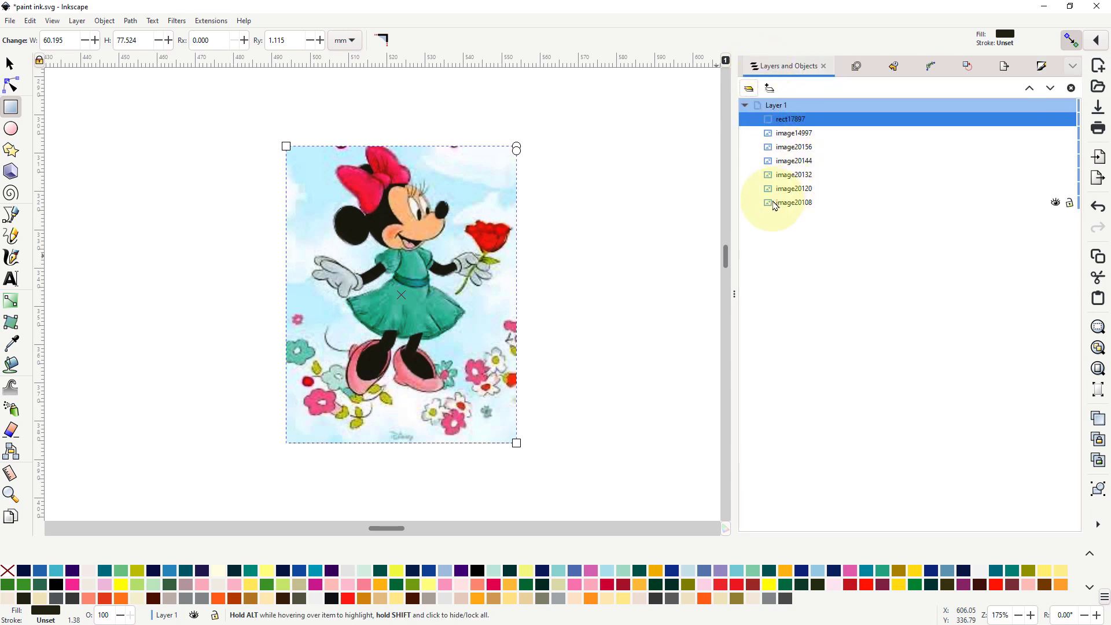
{"action": "left_click", "coordinate": [776, 134]}
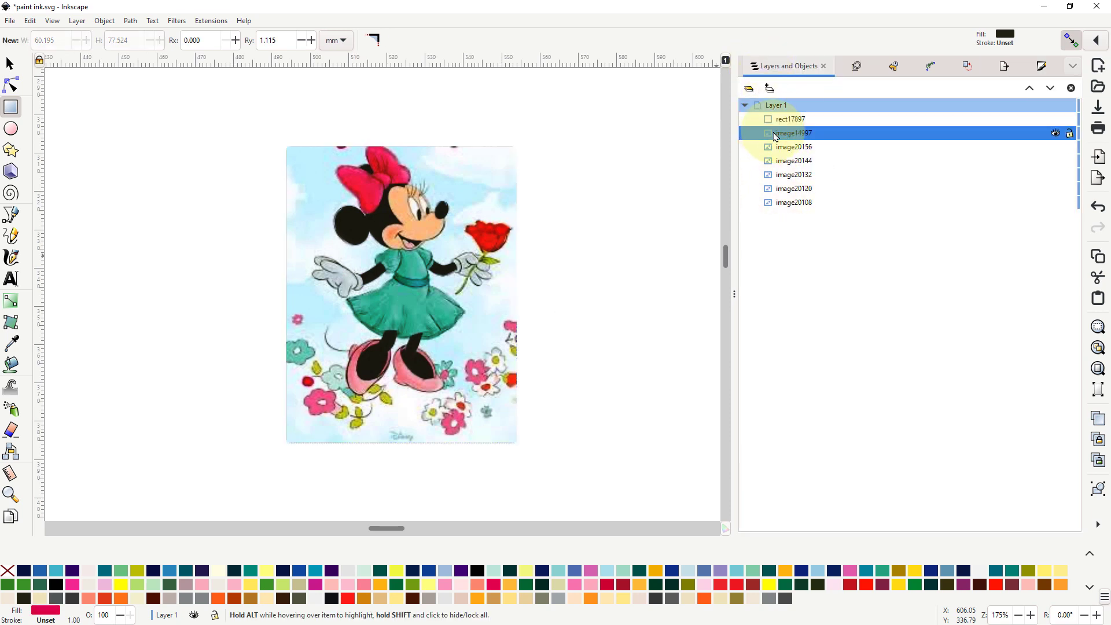
{"action": "left_click", "coordinate": [785, 150]}
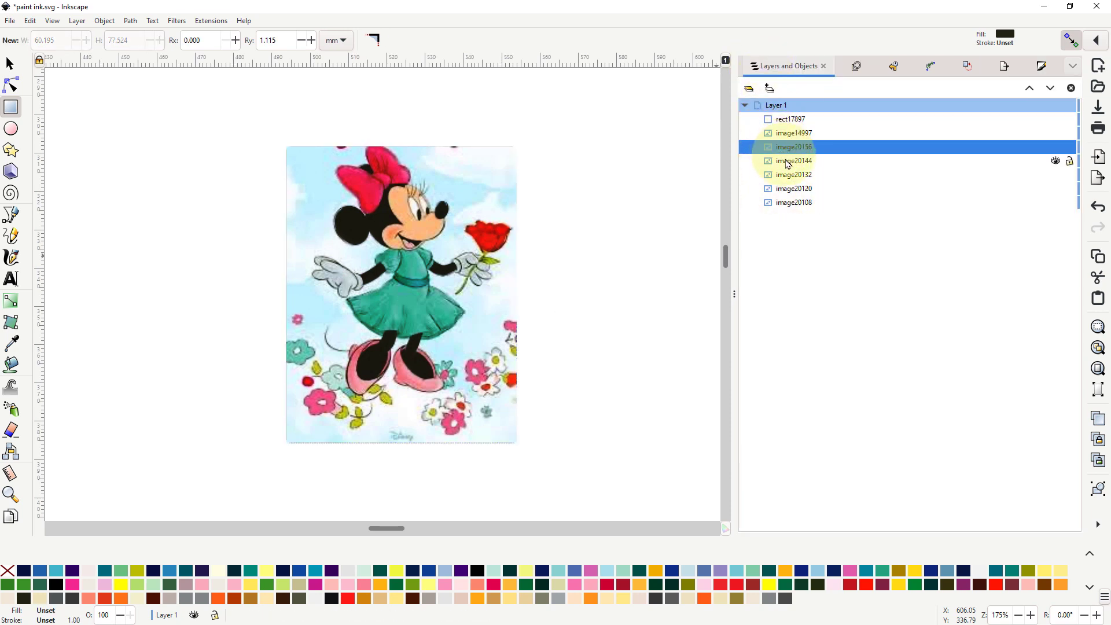
{"action": "left_click", "coordinate": [789, 164]}
{"action": "left_click", "coordinate": [785, 176]}
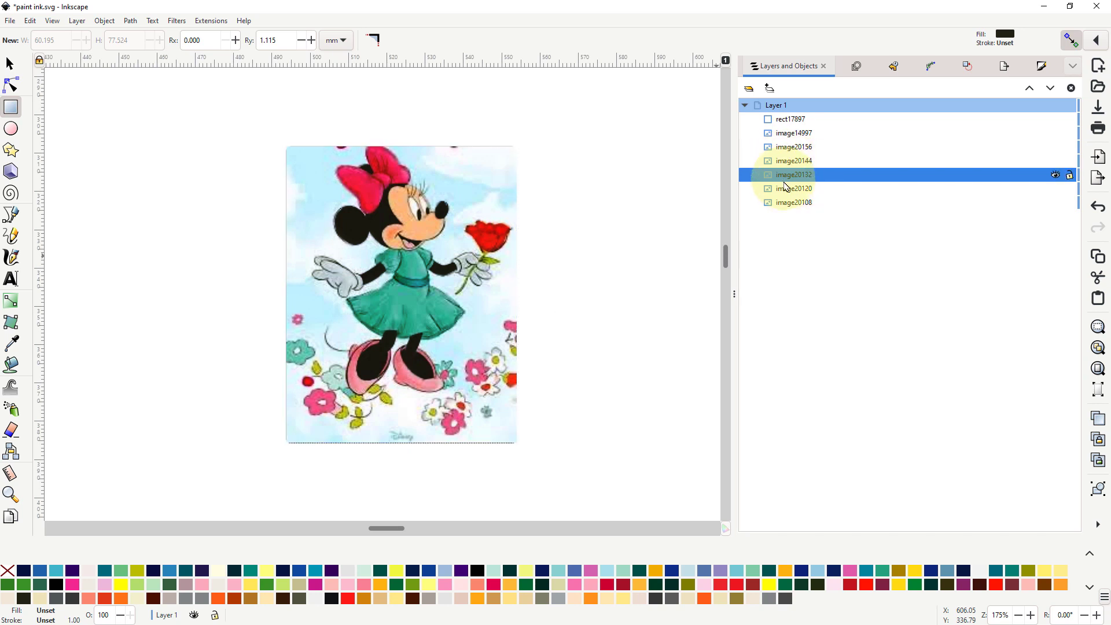
{"action": "left_click", "coordinate": [781, 190]}
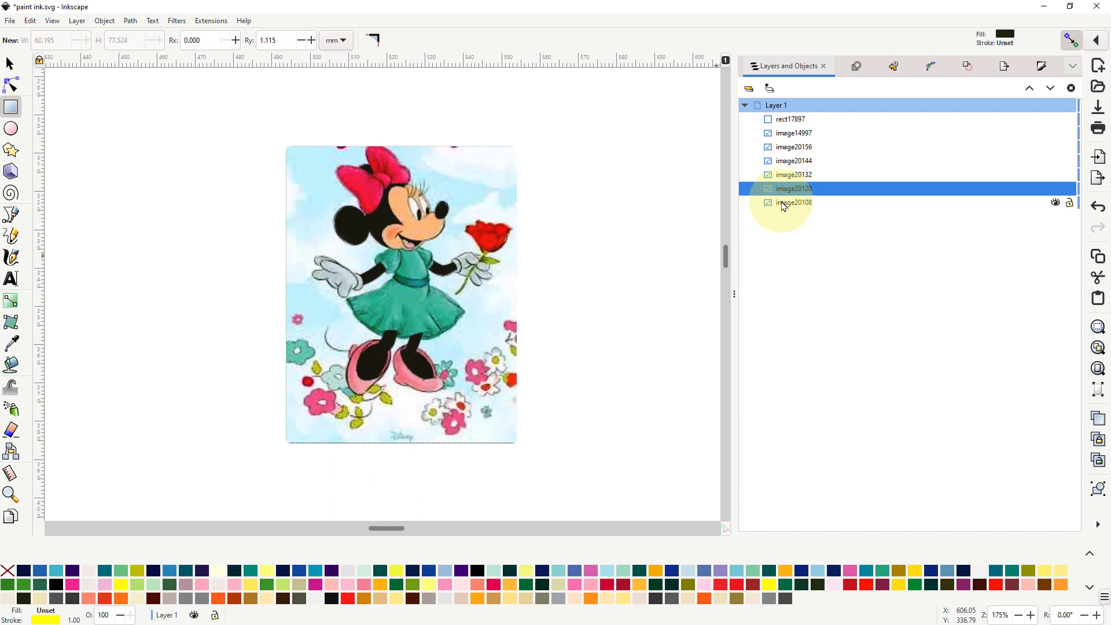
{"action": "left_click", "coordinate": [784, 207]}
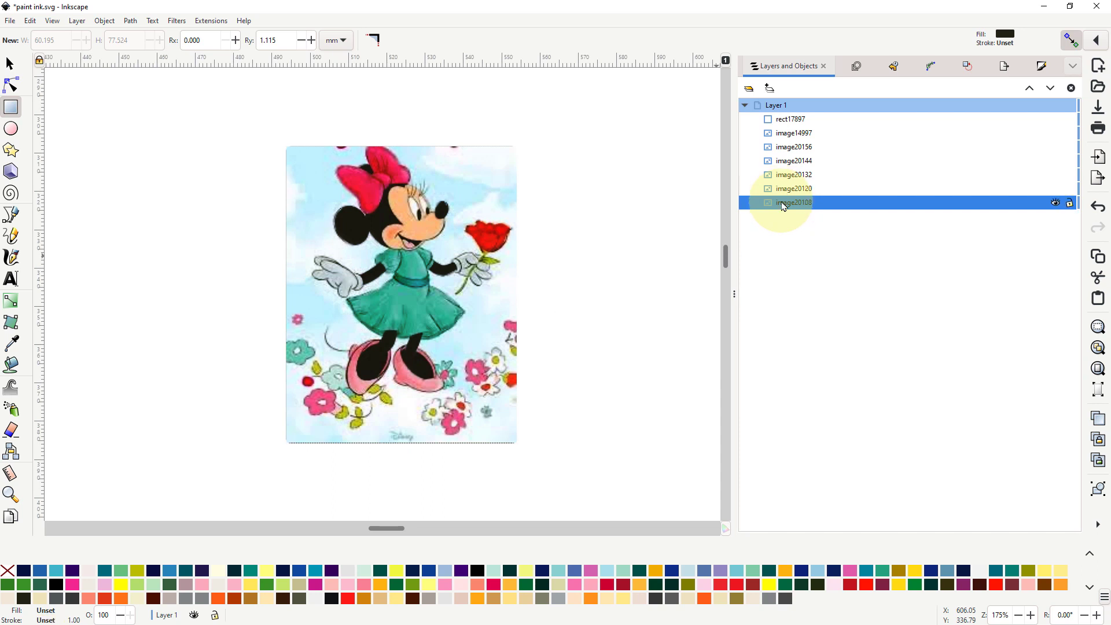
{"action": "left_click", "coordinate": [609, 273]}
Step: Hide the overlay rectangle rect17897 that covers the Minnie Mouse picture
{"action": "scroll", "coordinate": [614, 281], "scroll_direction": "down", "scroll_amount": 2}
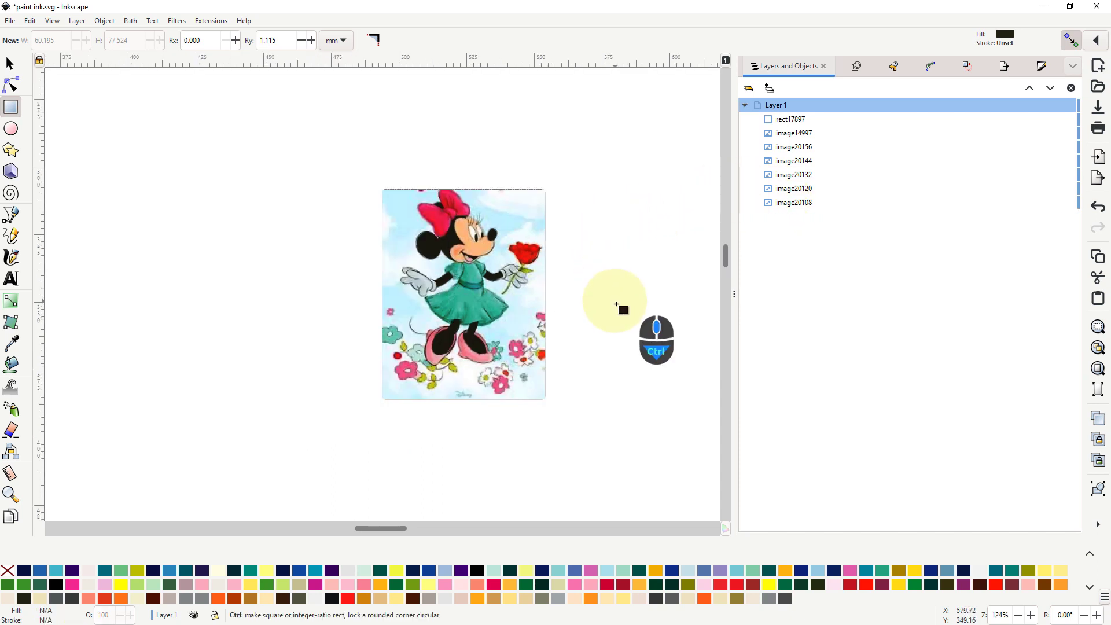
{"action": "left_click", "coordinate": [794, 120]}
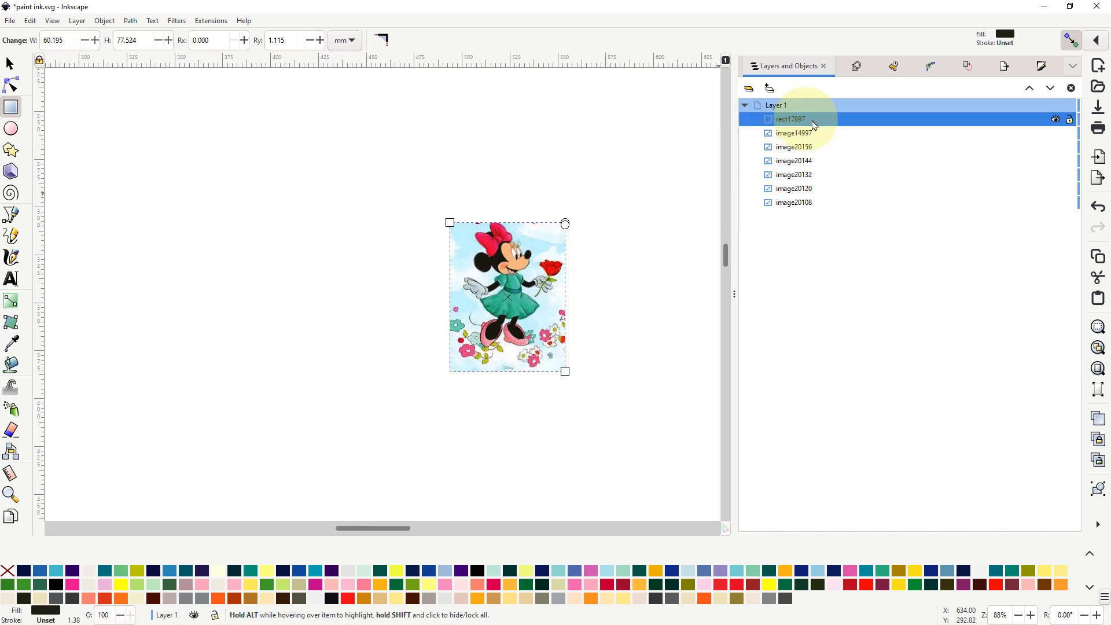
{"action": "left_click", "coordinate": [1058, 121]}
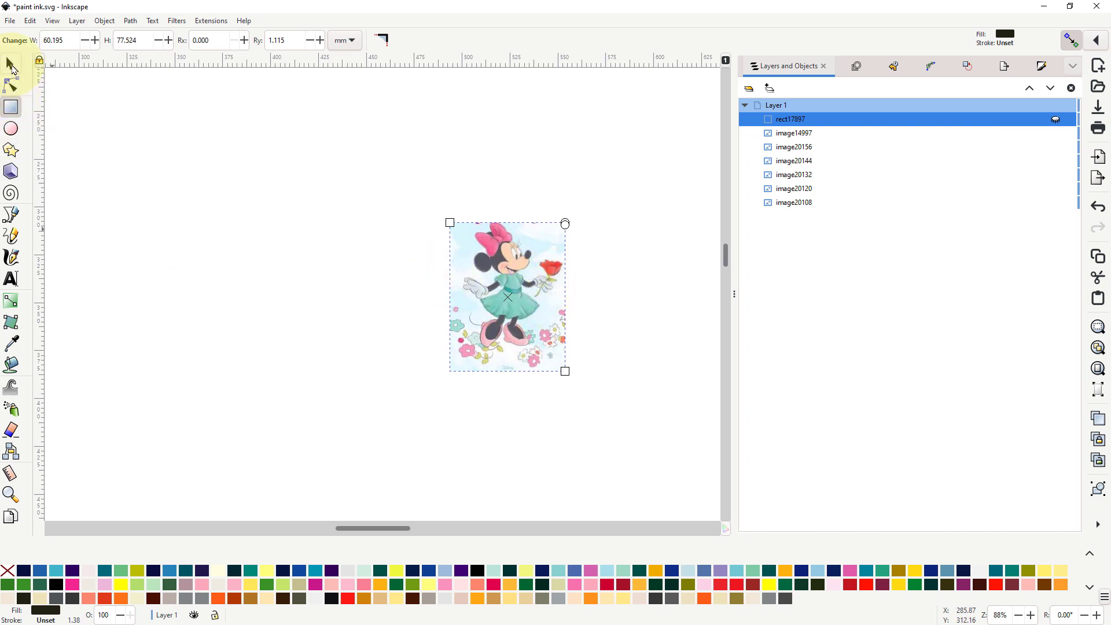
Step: Select the Minnie Mouse bitmap image20144 beneath the hidden overlay rectangle
{"action": "left_click", "coordinate": [12, 68]}
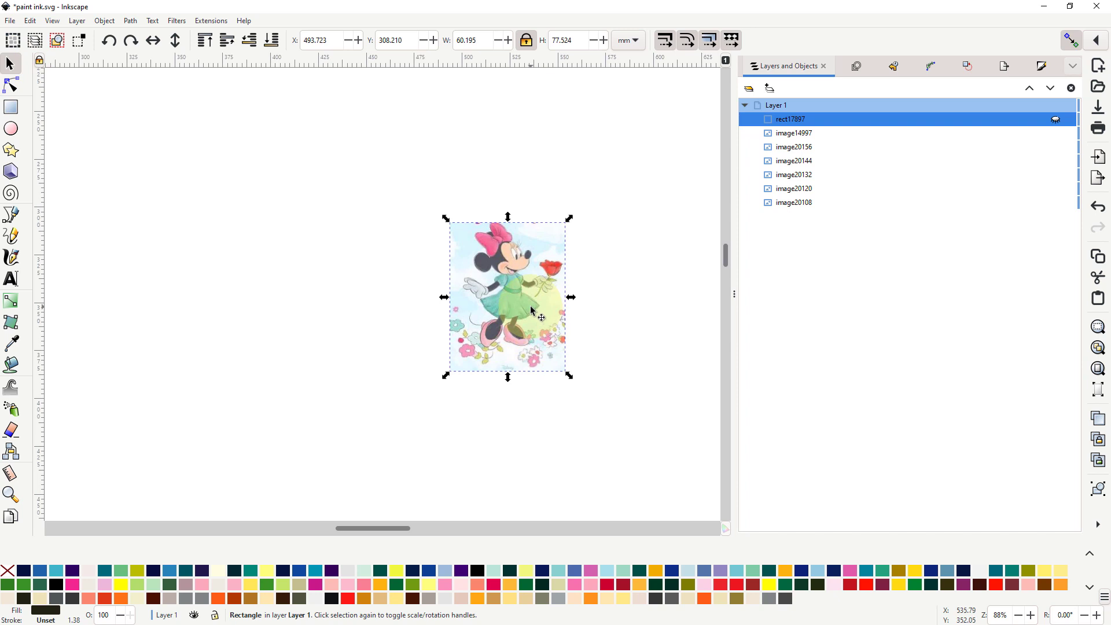
{"action": "left_click", "coordinate": [527, 329], "text": "alt"}
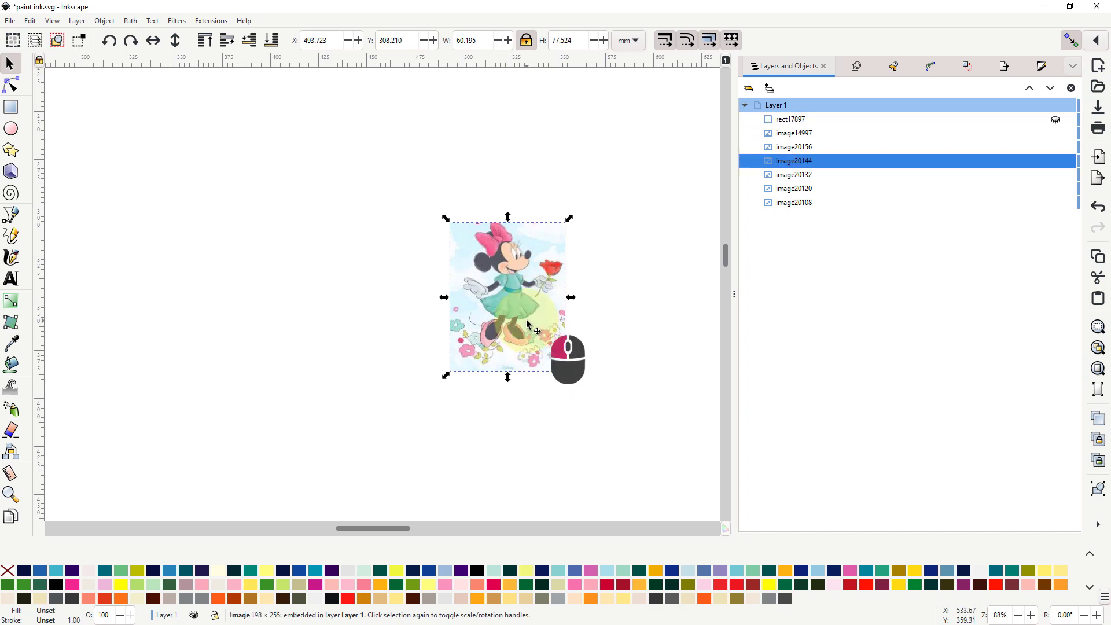
{"action": "mouse_move", "coordinate": [527, 324]}
{"action": "left_mouse_down"}
{"action": "mouse_move", "coordinate": [391, 337]}
{"action": "mouse_move", "coordinate": [513, 325]}
{"action": "left_mouse_up"}
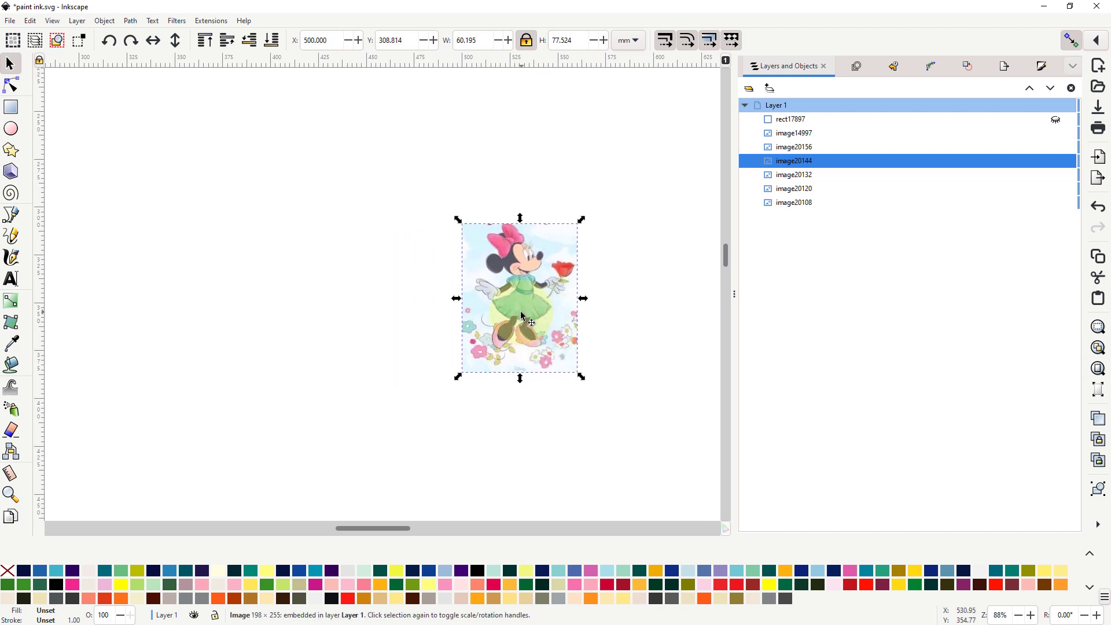
{"action": "left_click", "coordinate": [31, 21]}
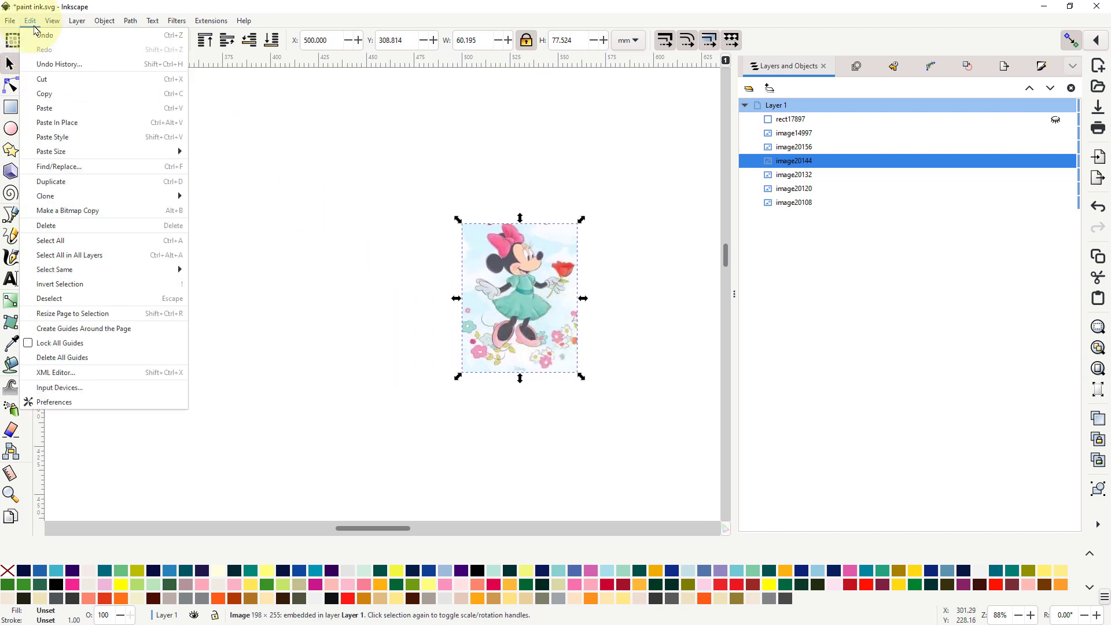
{"action": "left_click", "coordinate": [67, 36]}
Step: Duplicate the selected Minnie Mouse picture and move the copy straight left, clear of the original
{"action": "right_click", "coordinate": [501, 302]}
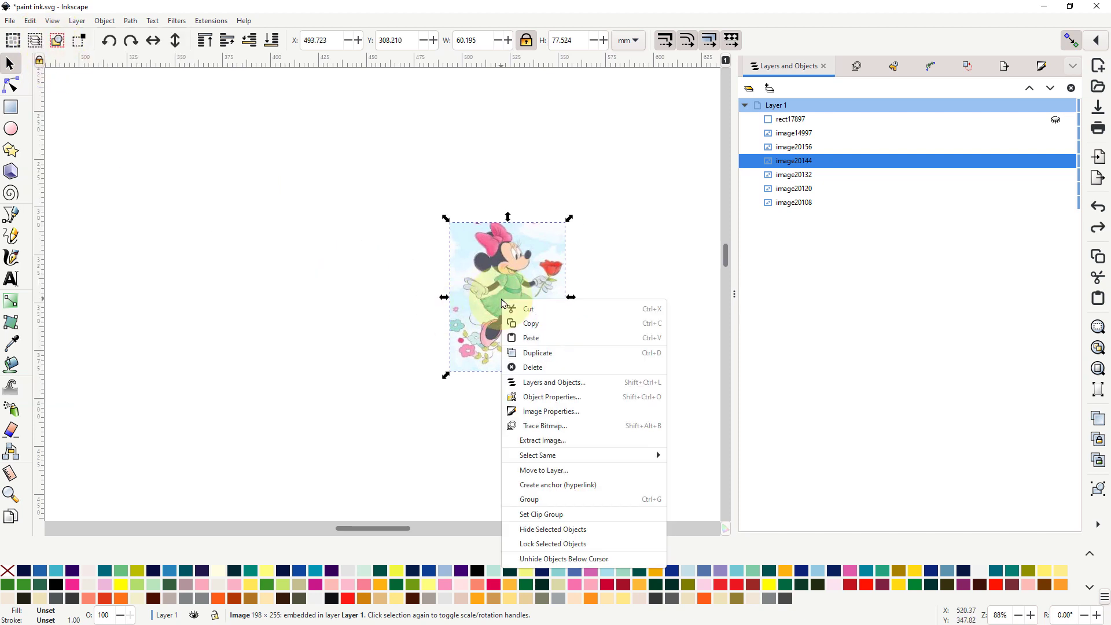
{"action": "left_click", "coordinate": [529, 353]}
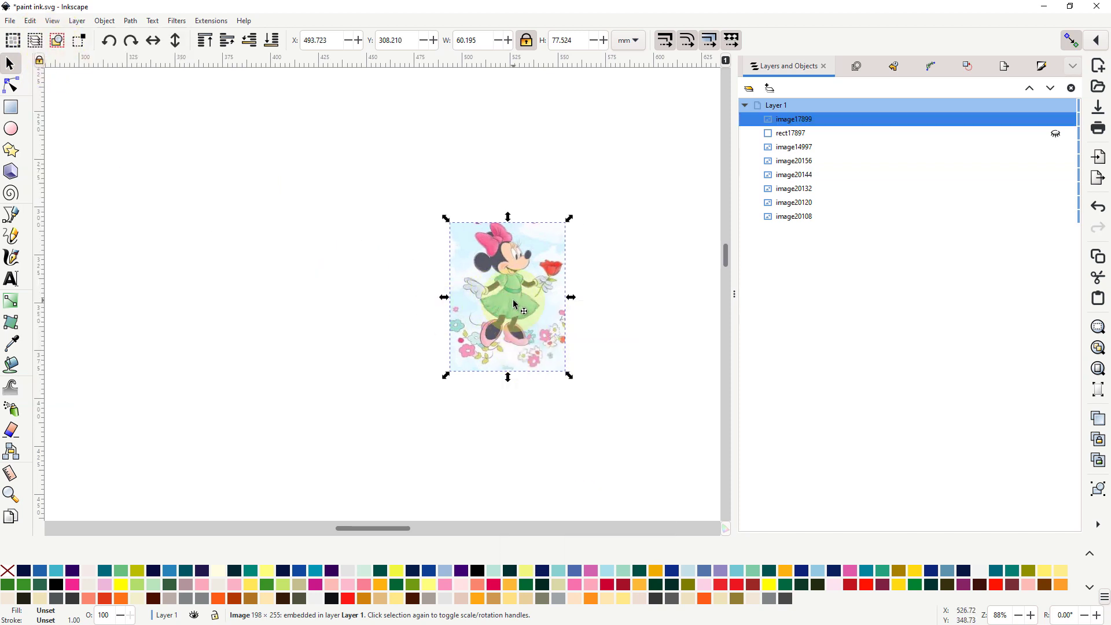
{"action": "left_click_drag", "start_coordinate": [514, 304], "coordinate": [357, 305]}
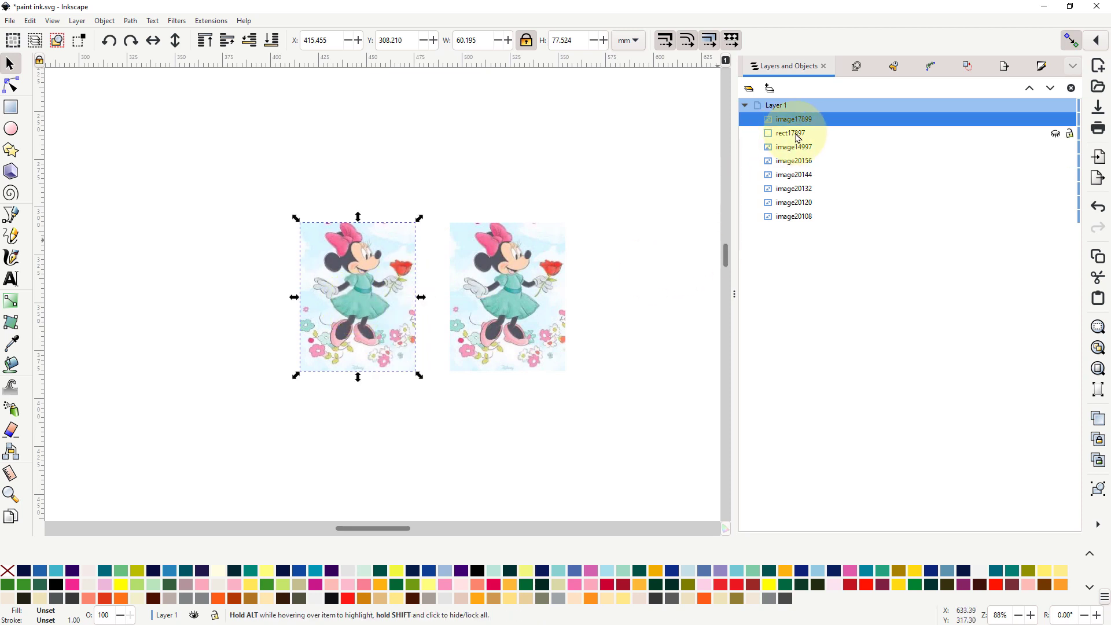
Step: Show the overlay rectangle rect17897 again and move the pale copy closer to the overlaid picture for comparison
{"action": "left_click", "coordinate": [1056, 134]}
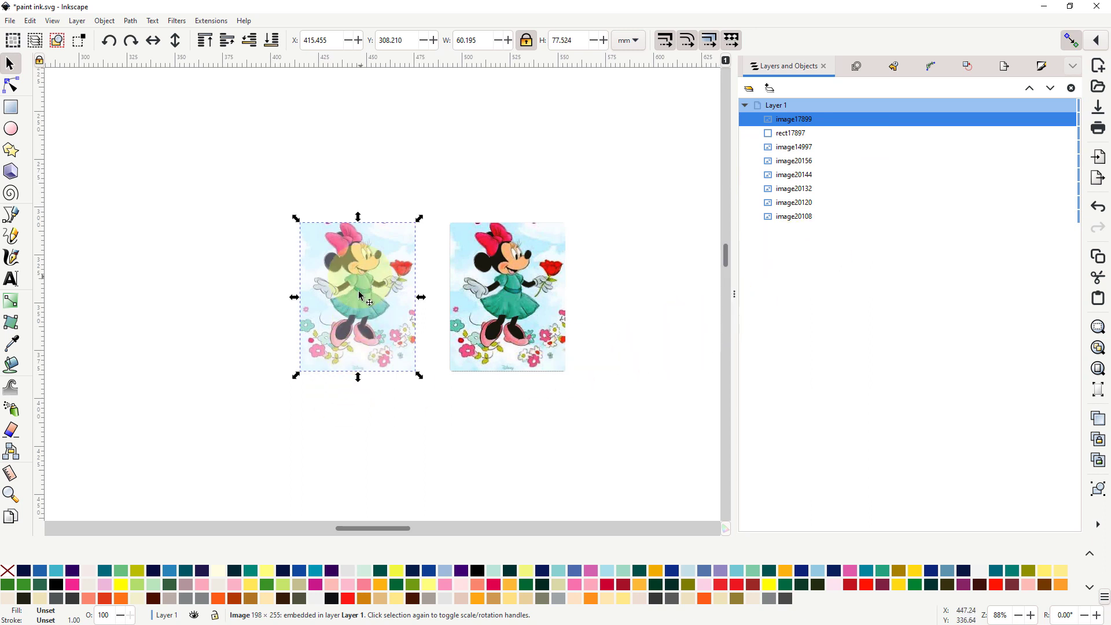
{"action": "left_click_drag", "start_coordinate": [359, 295], "coordinate": [387, 296]}
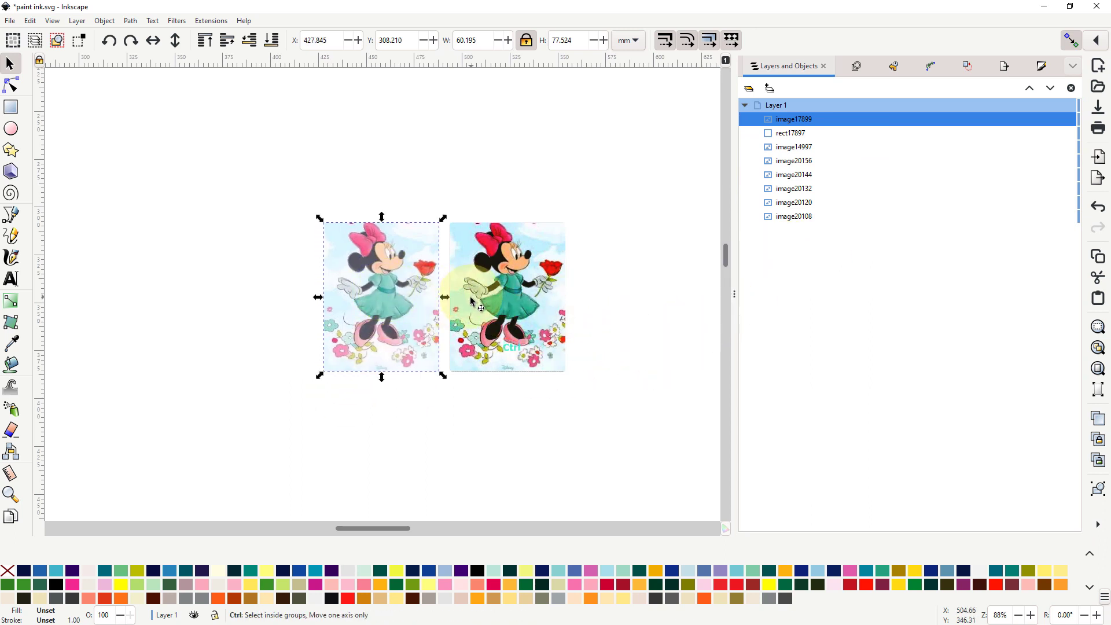
{"action": "scroll", "coordinate": [472, 301], "scroll_direction": "up", "scroll_amount": 3, "text": "ctrl"}
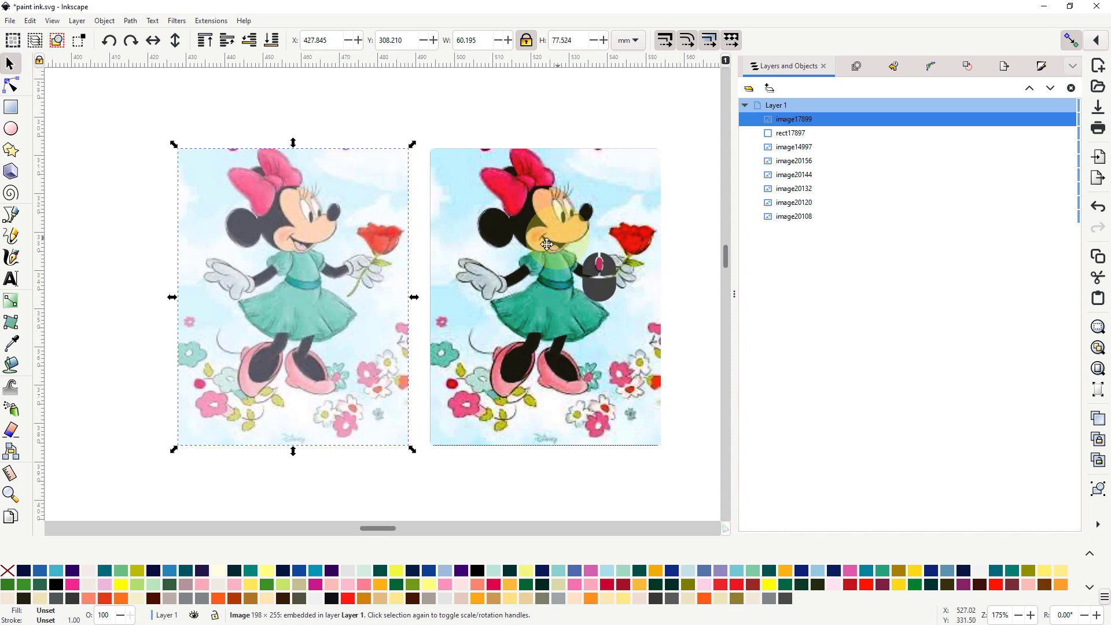
{"action": "left_click_drag", "start_coordinate": [557, 237], "coordinate": [471, 245]}
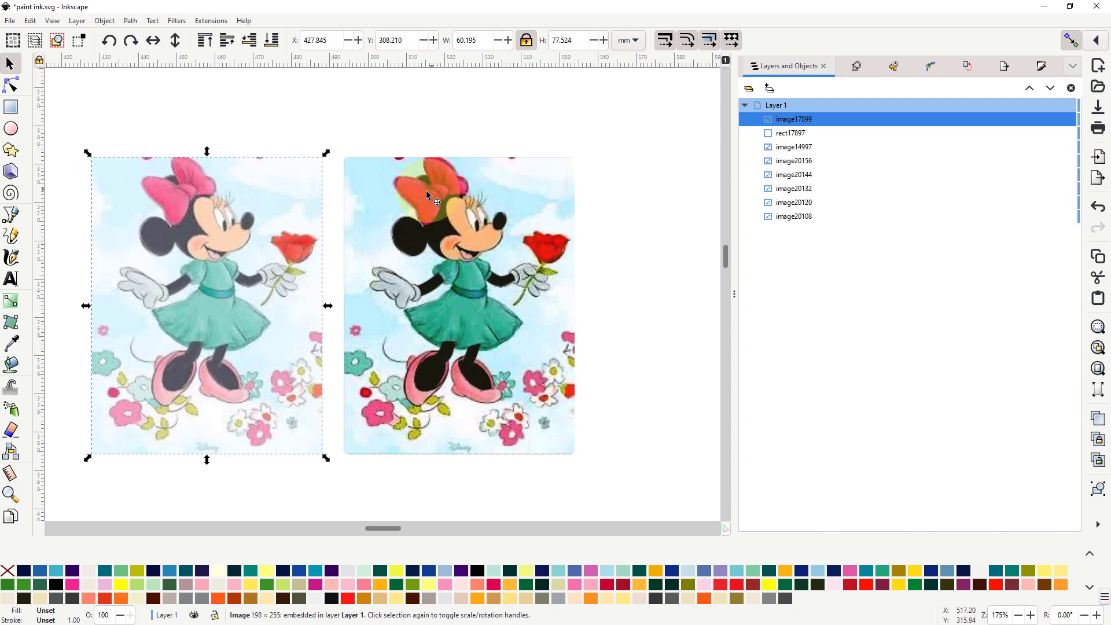
Step: Fill Minnie's face in the overlaid picture with pink using the Paint Bucket
{"action": "left_click", "coordinate": [11, 366]}
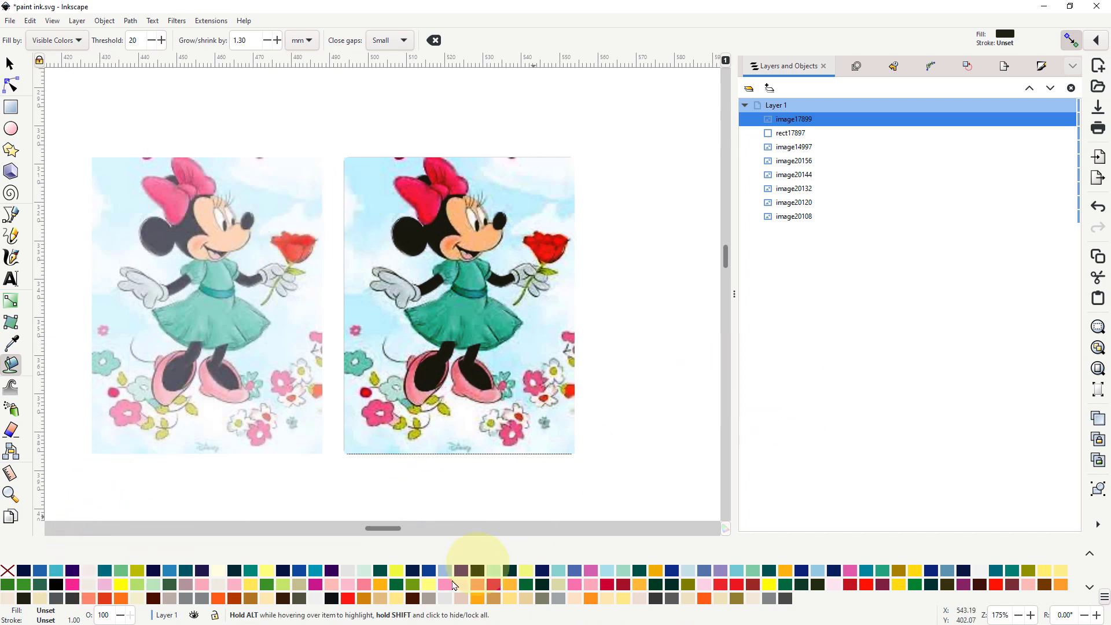
{"action": "left_click", "coordinate": [365, 586]}
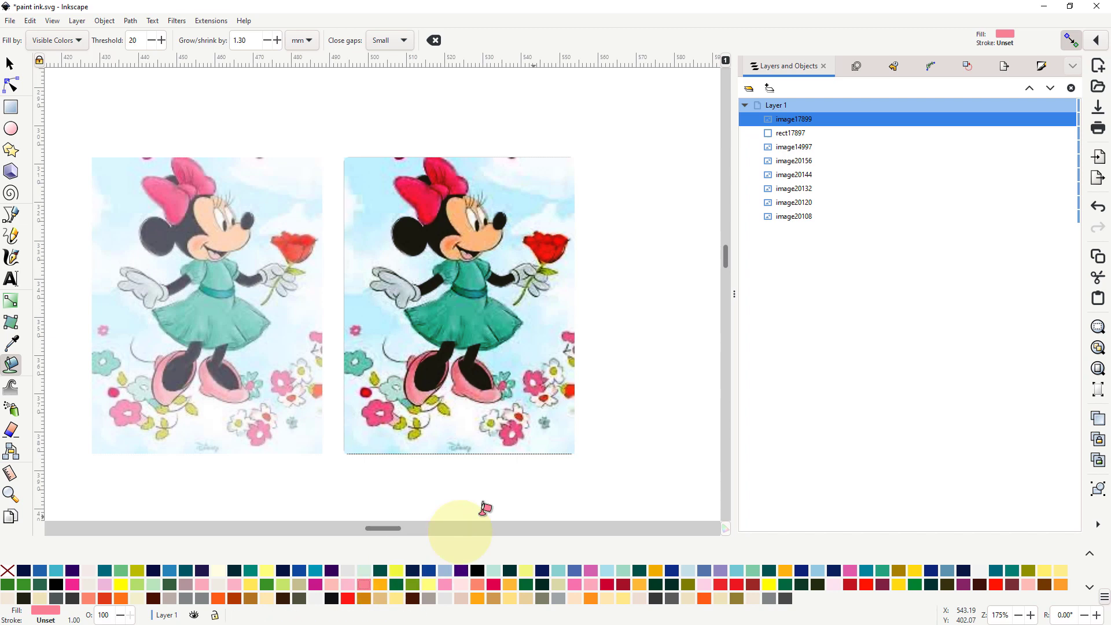
{"action": "left_click", "coordinate": [486, 235]}
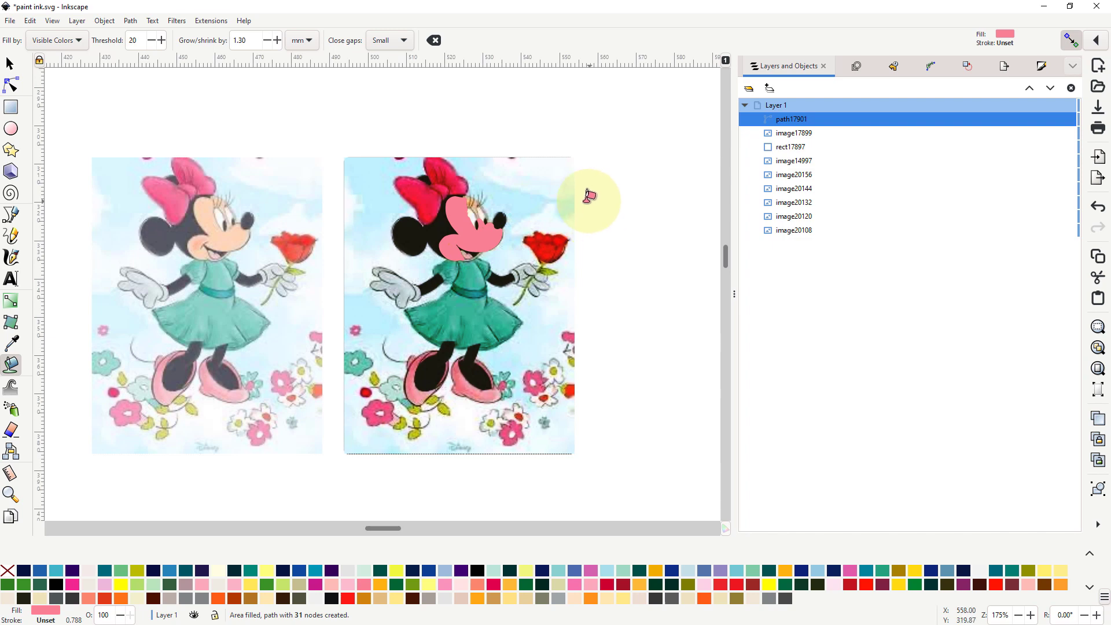
Step: Bucket-fill the black area of Minnie's head and ear, and colour the new shape dark green
{"action": "scroll", "coordinate": [499, 214], "scroll_direction": "up", "scroll_amount": 2, "text": "ctrl"}
{"action": "scroll", "coordinate": [497, 213], "scroll_direction": "up", "scroll_amount": 1, "text": "ctrl"}
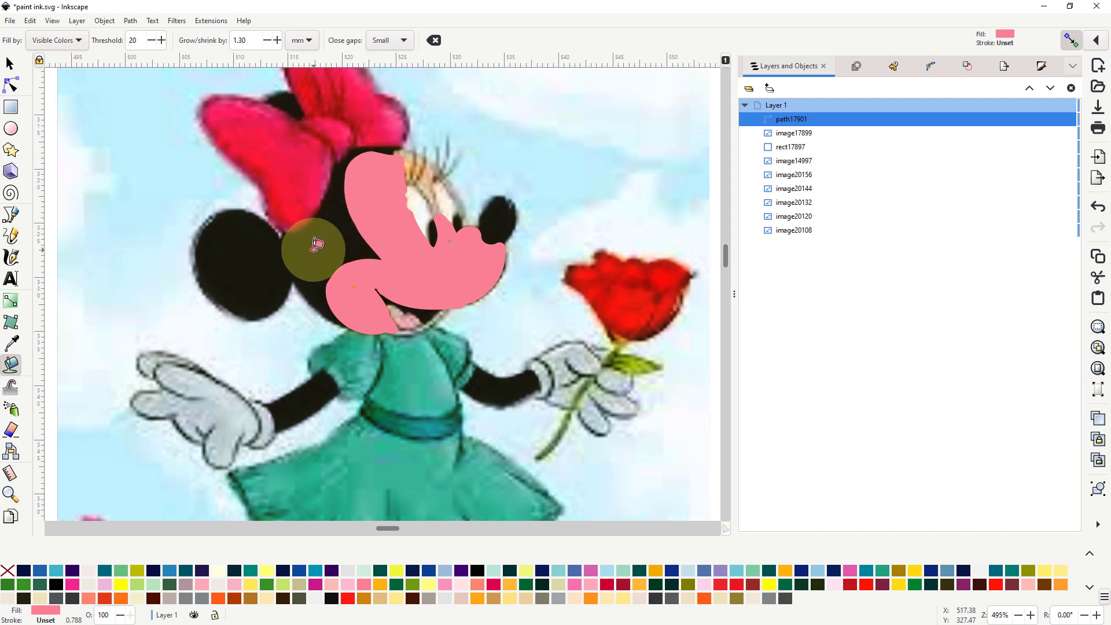
{"action": "left_click", "coordinate": [330, 246]}
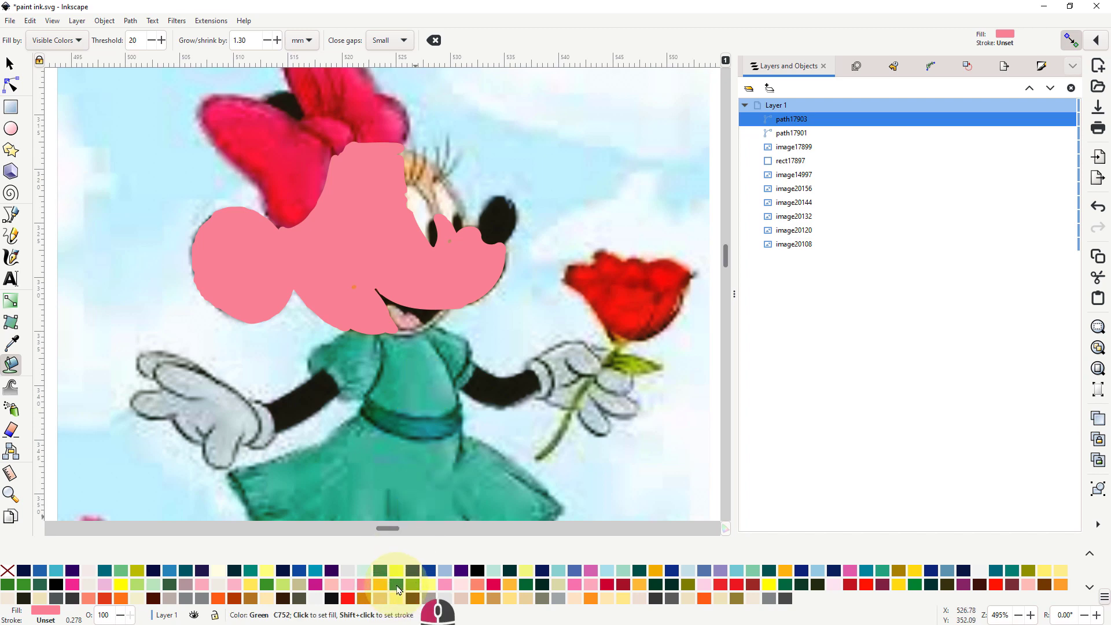
{"action": "left_click", "coordinate": [438, 600]}
{"action": "left_click", "coordinate": [435, 412]}
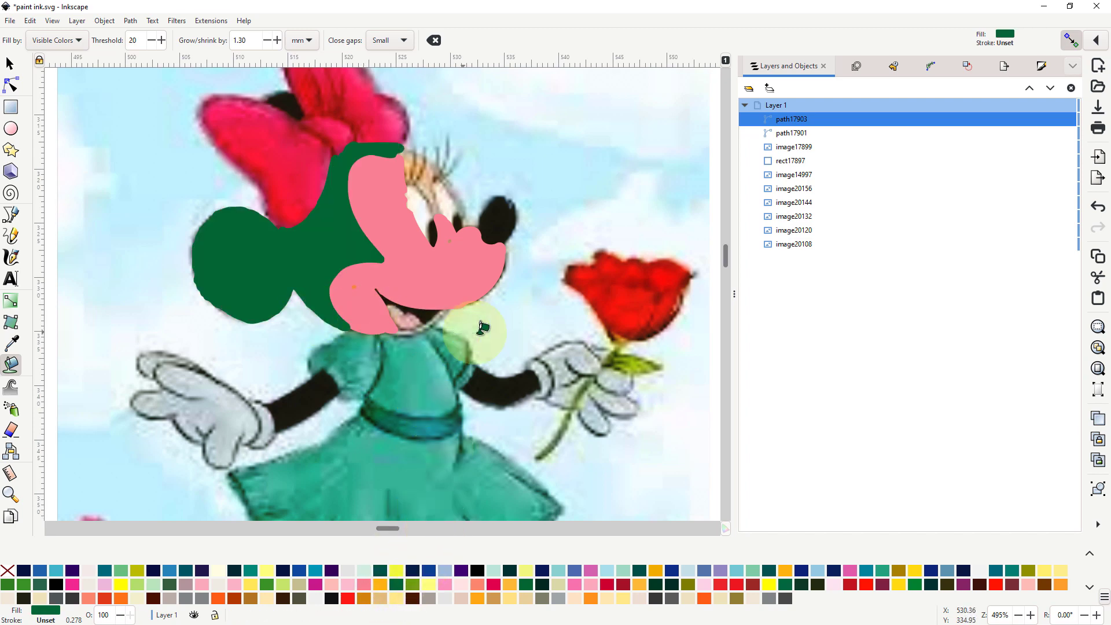
Step: Bucket-fill the rose in Minnie's hand and recolour the new shape red
{"action": "left_click", "coordinate": [624, 296]}
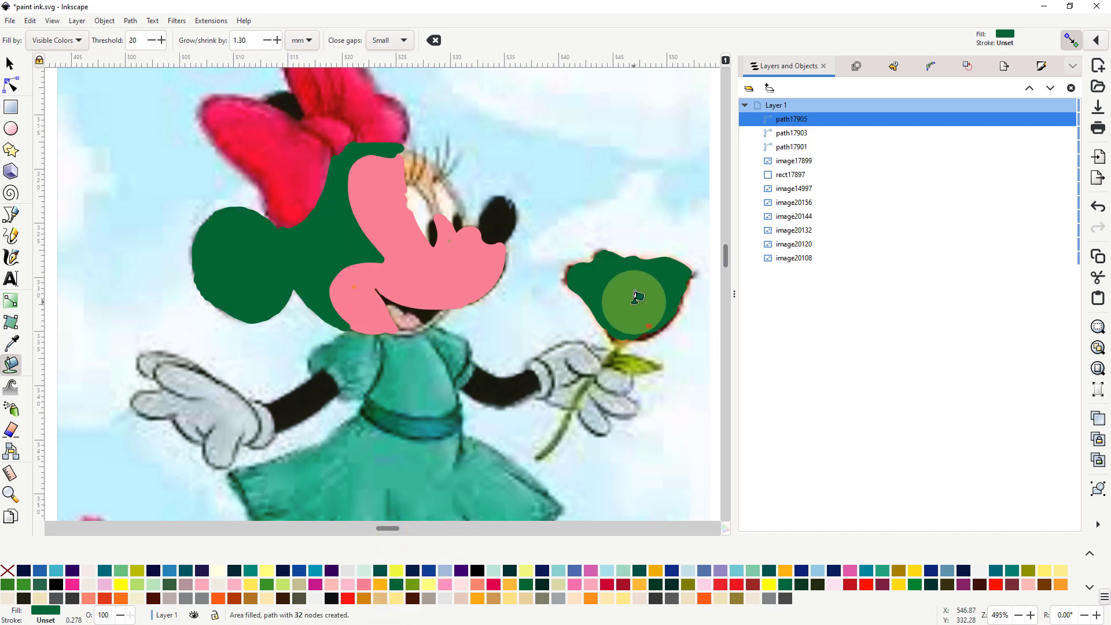
{"action": "left_click", "coordinate": [723, 589]}
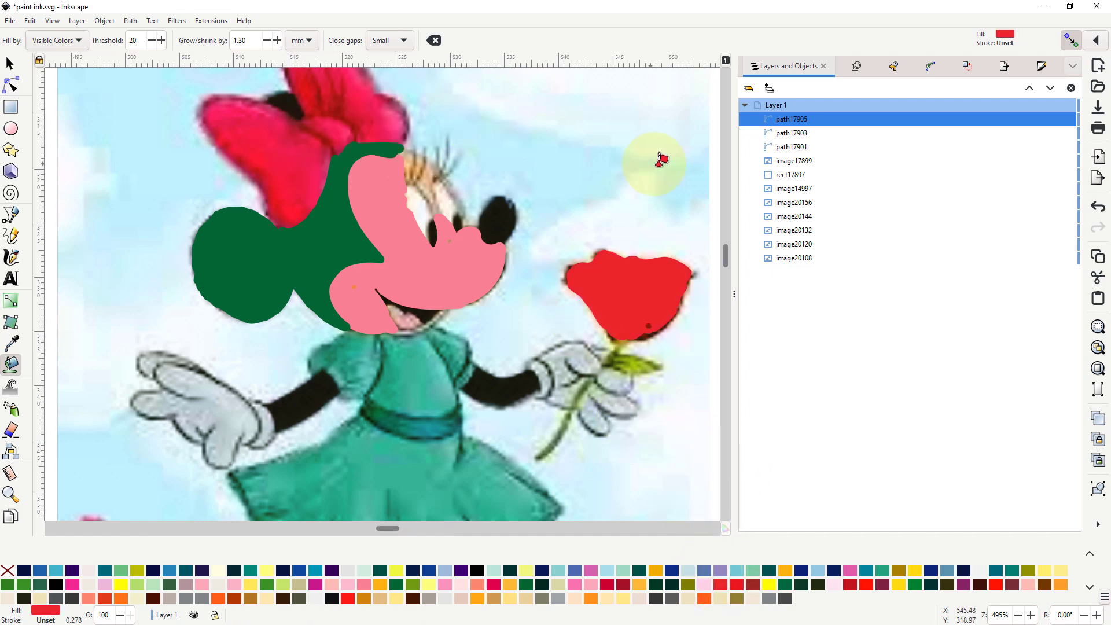
Step: Bucket-fill both parts of Minnie's hair bow with red
{"action": "scroll", "coordinate": [662, 161], "scroll_direction": "up", "scroll_amount": 3}
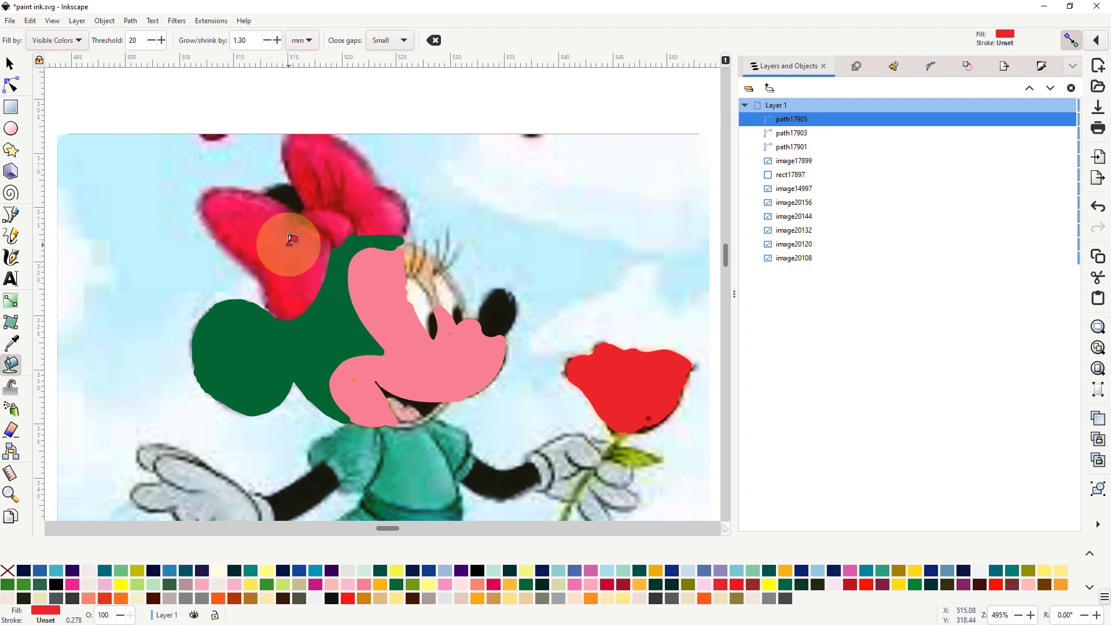
{"action": "left_click", "coordinate": [291, 239]}
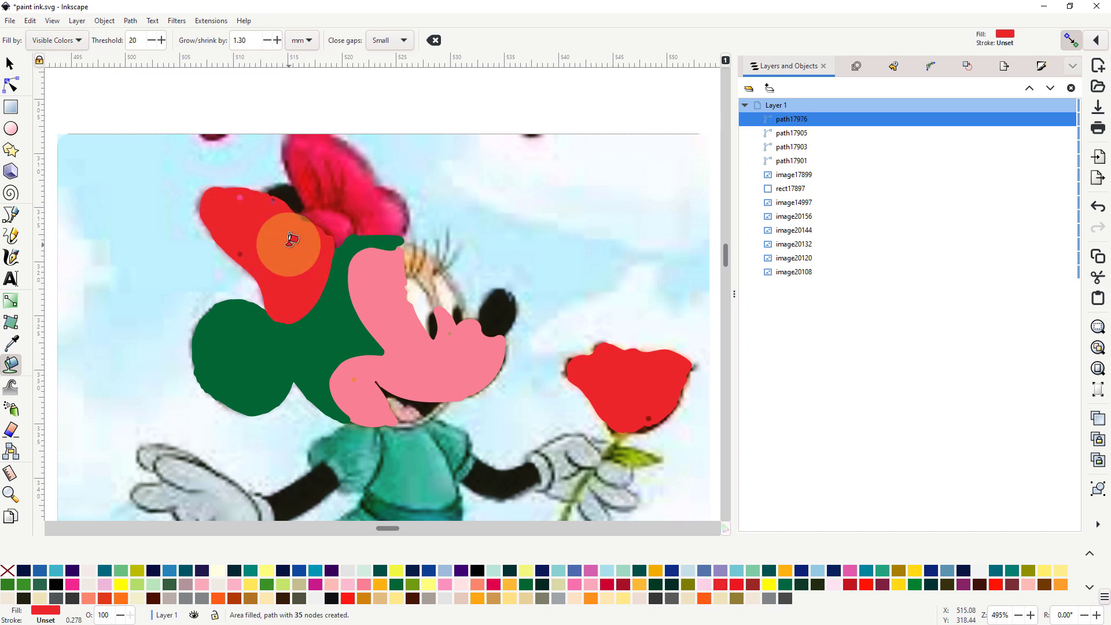
{"action": "left_click", "coordinate": [348, 182]}
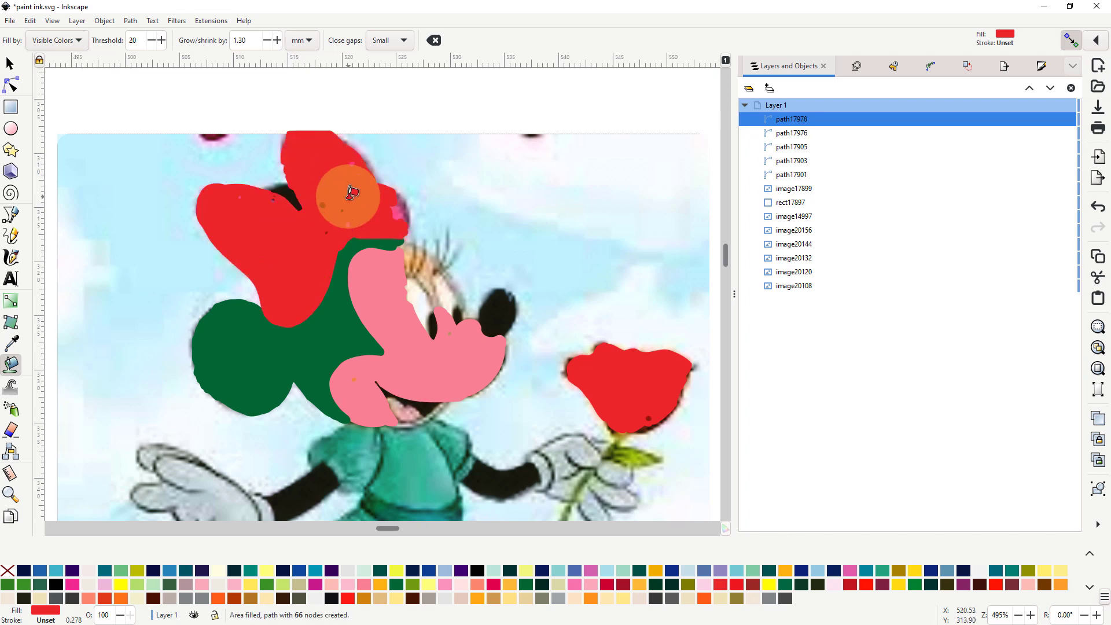
Step: Select the larger red bow path, path17978, and move it up about 0.9 mm
{"action": "scroll", "coordinate": [579, 243], "scroll_direction": "down", "scroll_amount": 2, "text": "ctrl"}
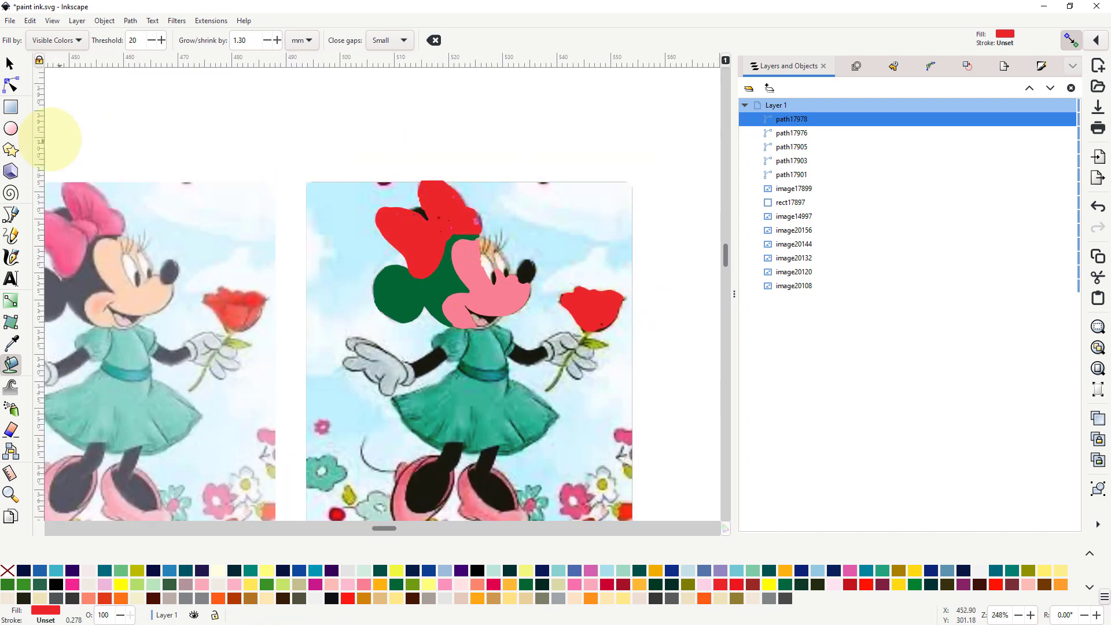
{"action": "left_click", "coordinate": [10, 65]}
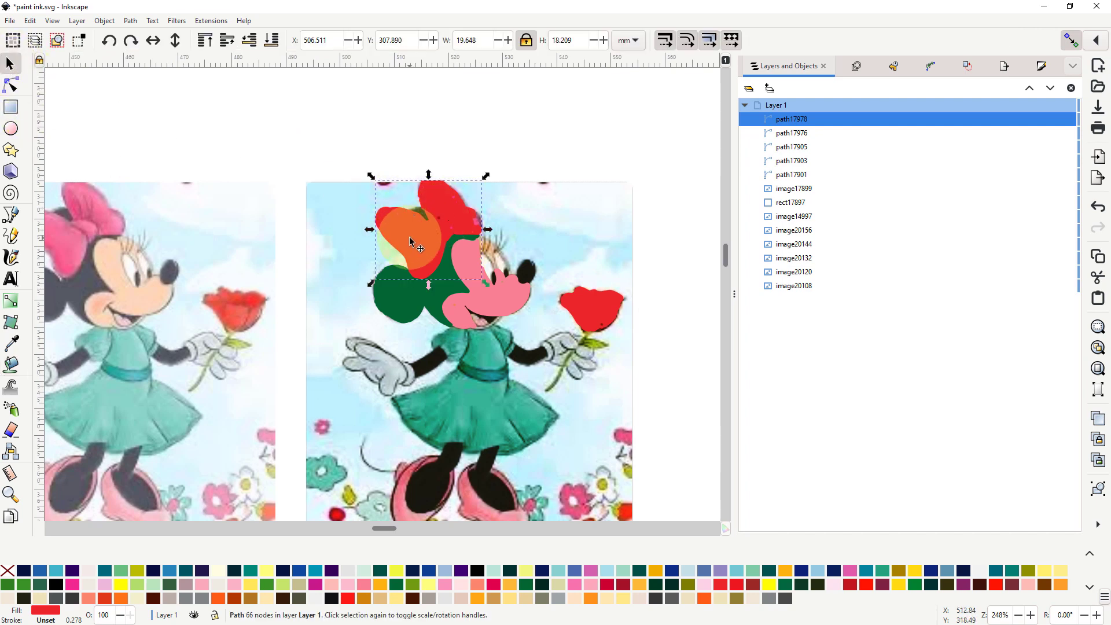
{"action": "key", "text": "shift"}
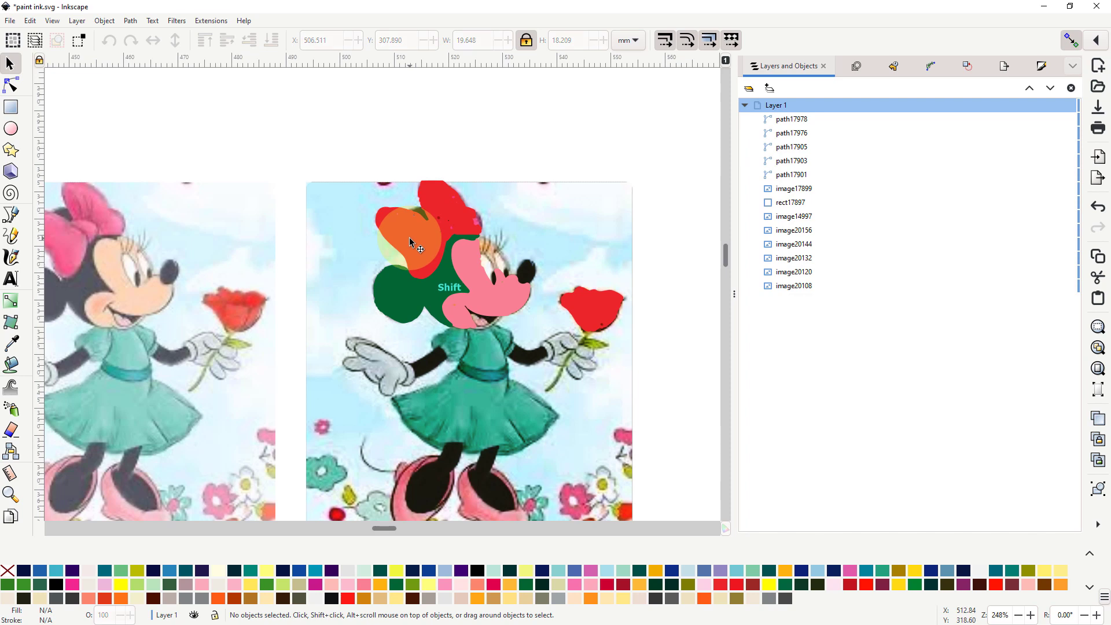
{"action": "left_click", "coordinate": [421, 236], "text": "shift"}
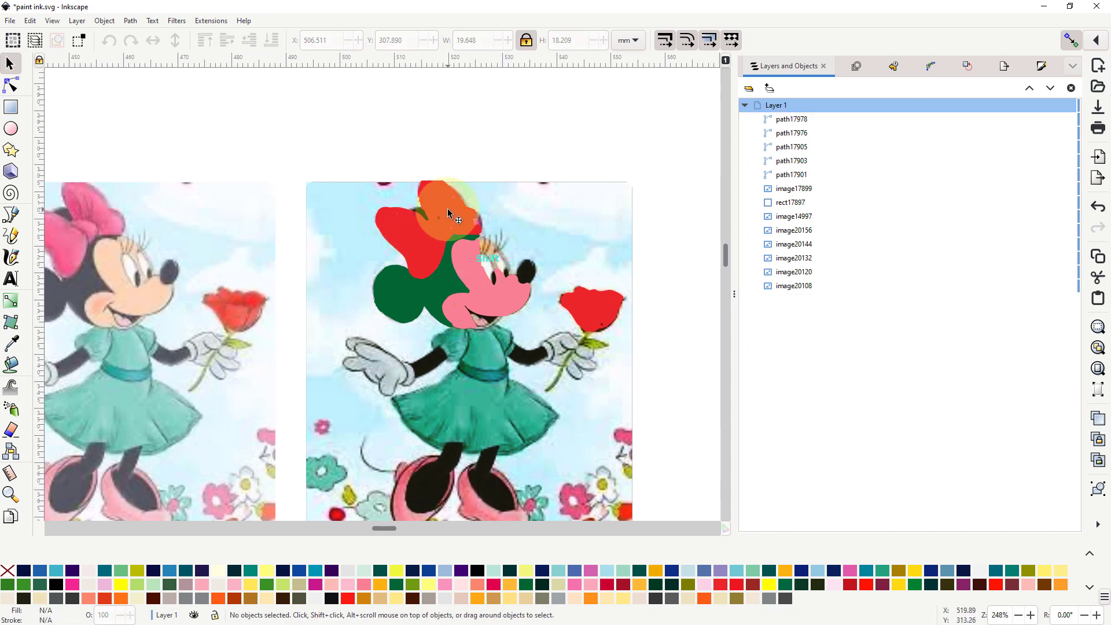
{"action": "left_click", "coordinate": [416, 241]}
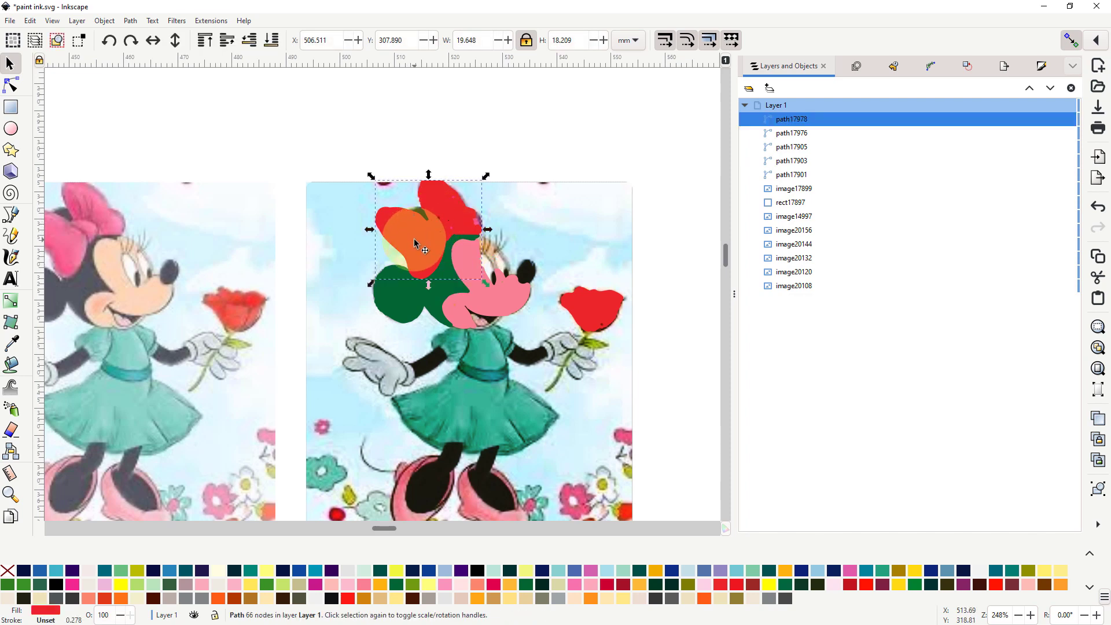
{"action": "mouse_move", "coordinate": [415, 243]}
{"action": "left_mouse_down"}
{"action": "mouse_move", "coordinate": [466, 201]}
{"action": "mouse_move", "coordinate": [462, 186]}
{"action": "mouse_move", "coordinate": [419, 230]}
{"action": "left_mouse_up"}
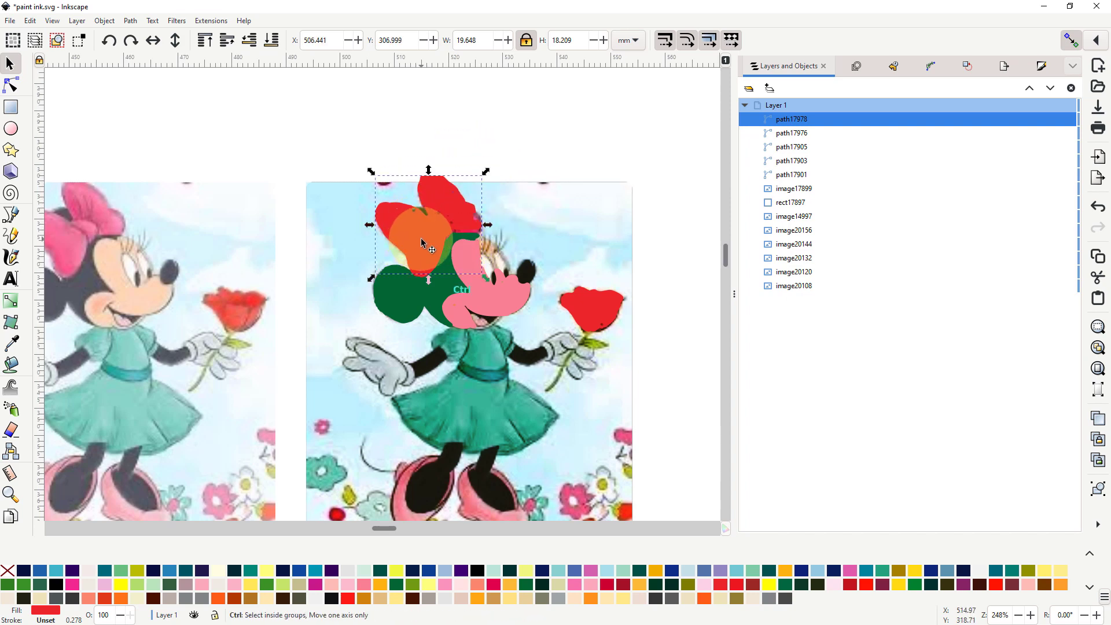
{"action": "left_click", "coordinate": [422, 240]}
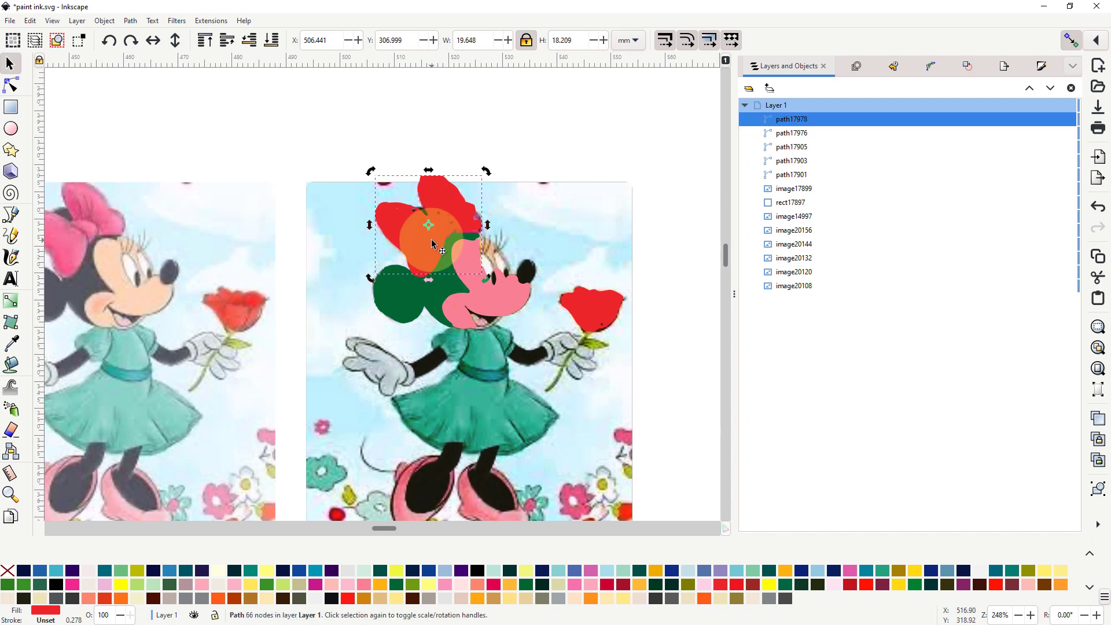
{"action": "left_click", "coordinate": [419, 244], "text": "shift"}
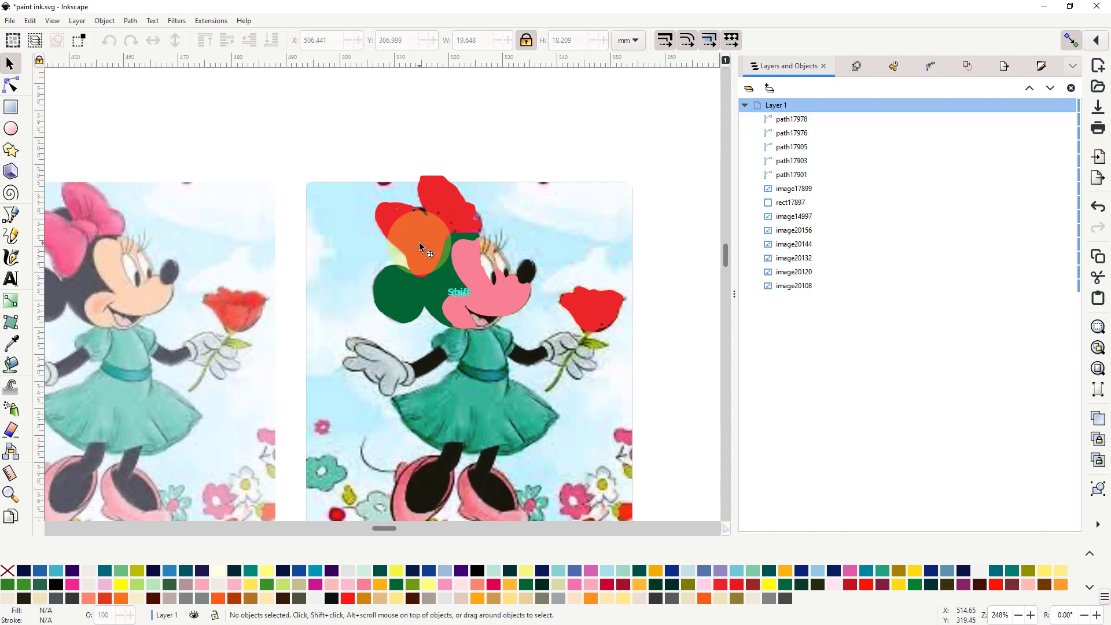
{"action": "left_click", "coordinate": [420, 243], "text": "shift"}
{"action": "left_click", "coordinate": [420, 244], "text": "shift"}
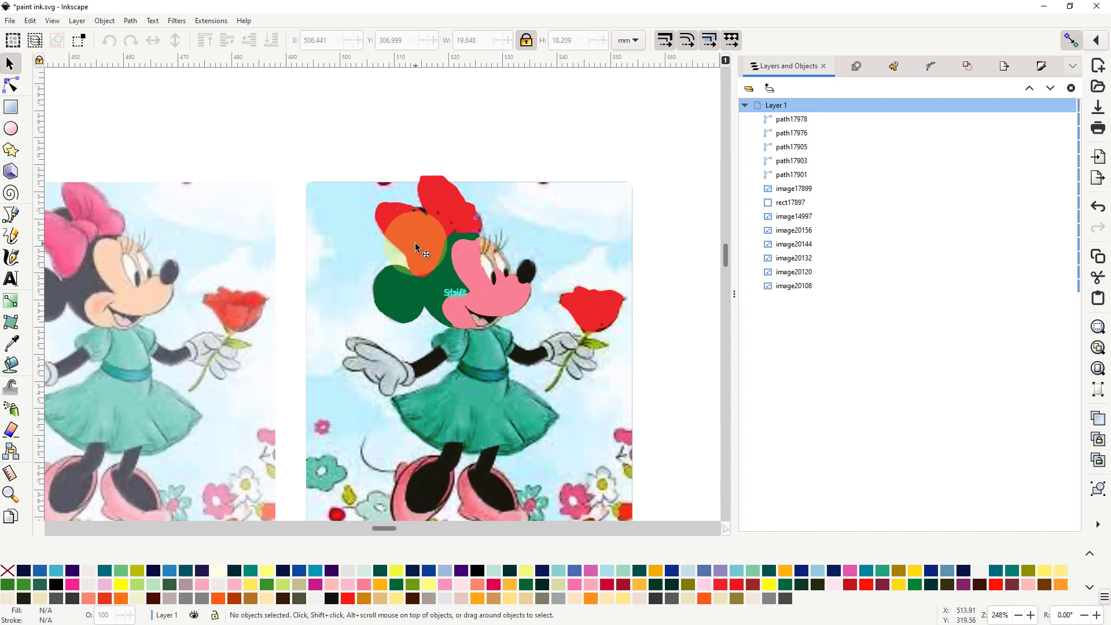
Step: Union the bow paths path17978 and path17976 into one shape and nudge it down about 0.3 mm
{"action": "left_click", "coordinate": [787, 134]}
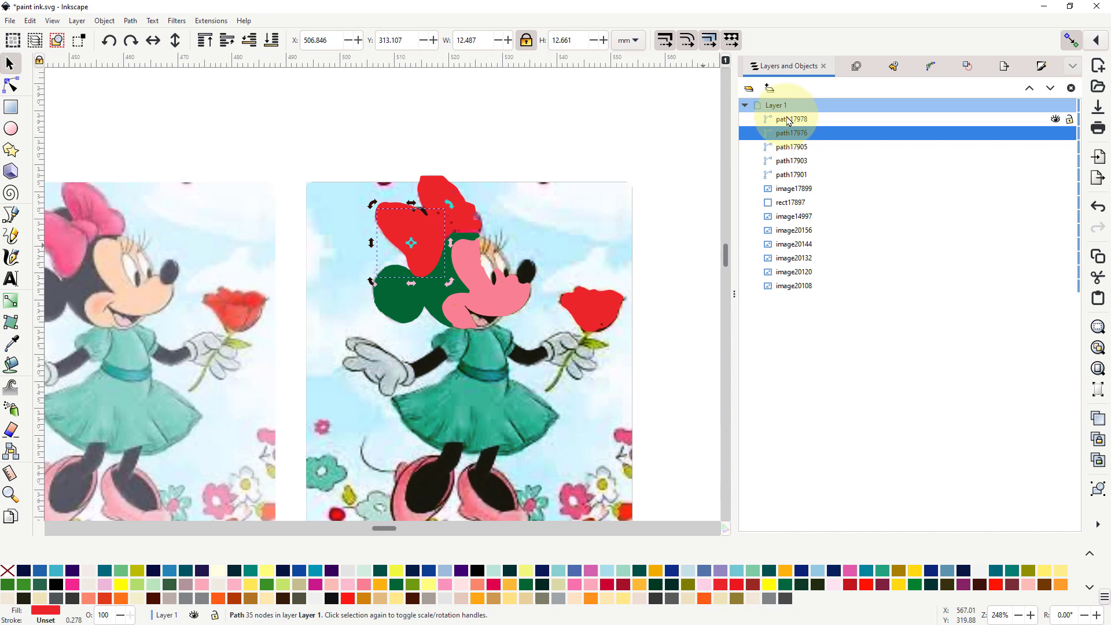
{"action": "left_click", "coordinate": [789, 123], "text": "shift"}
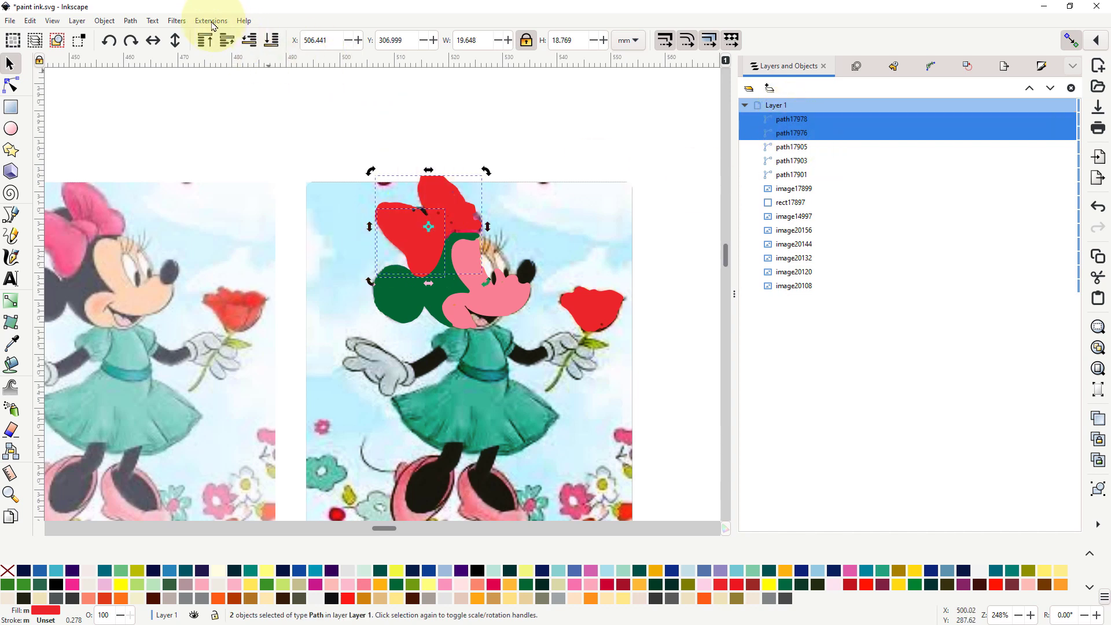
{"action": "left_click", "coordinate": [130, 21]}
{"action": "left_click", "coordinate": [152, 81]}
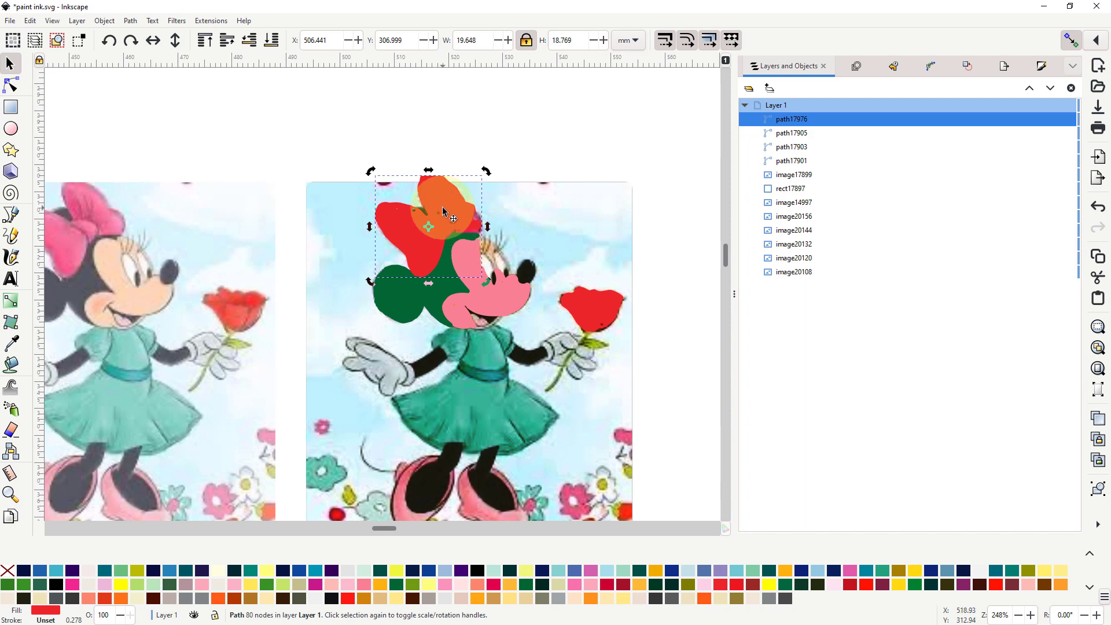
{"action": "left_click_drag", "start_coordinate": [465, 227], "coordinate": [448, 211]}
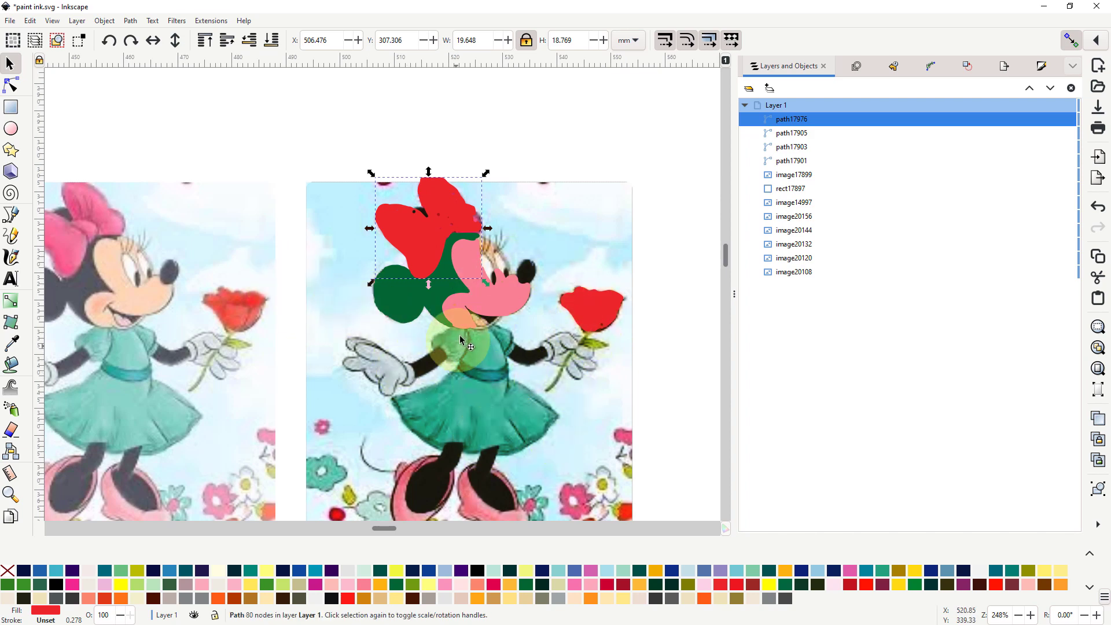
Step: In the paler original picture, bucket-fill the hair bow and rose with red and the dark head and ear area with orange
{"action": "scroll", "coordinate": [457, 334], "scroll_direction": "down", "scroll_amount": 2}
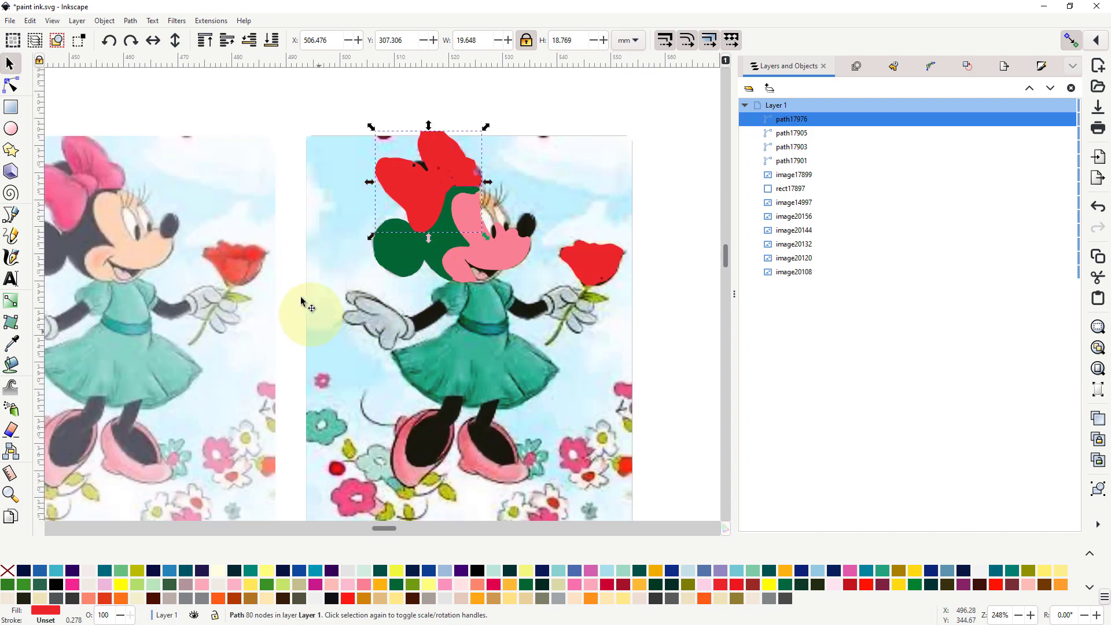
{"action": "left_click_drag", "start_coordinate": [283, 268], "coordinate": [469, 270]}
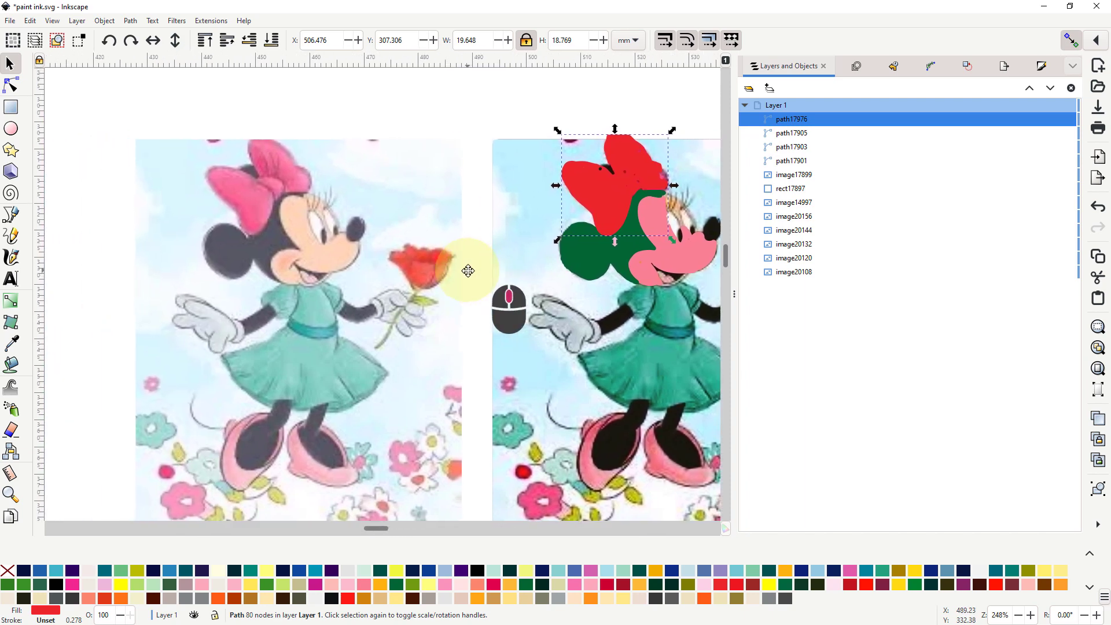
{"action": "left_click", "coordinate": [12, 365]}
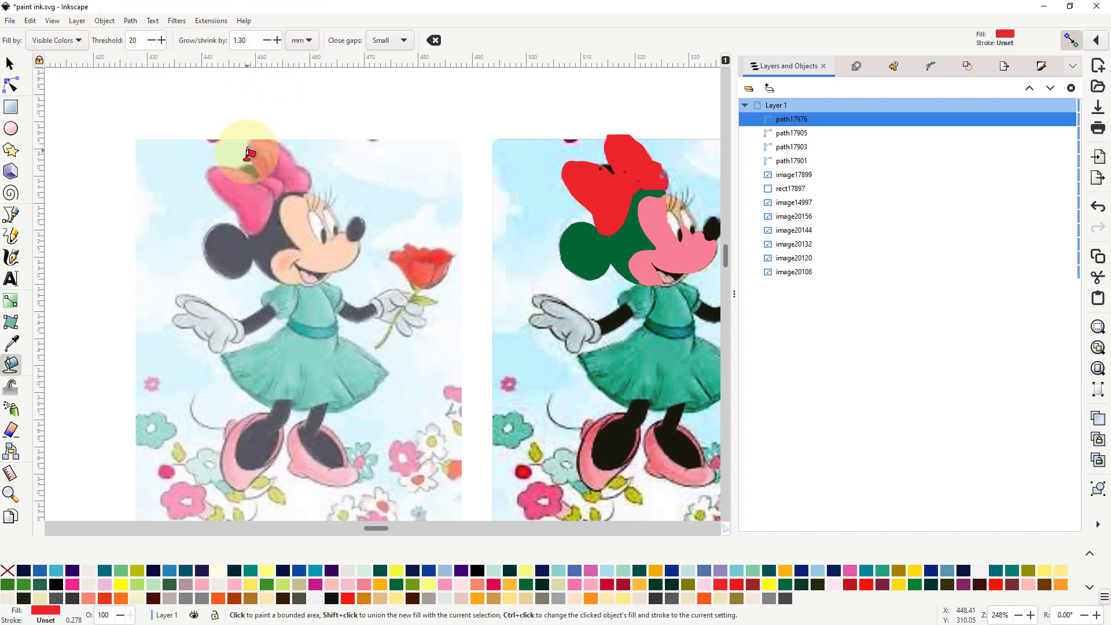
{"action": "left_click", "coordinate": [248, 188]}
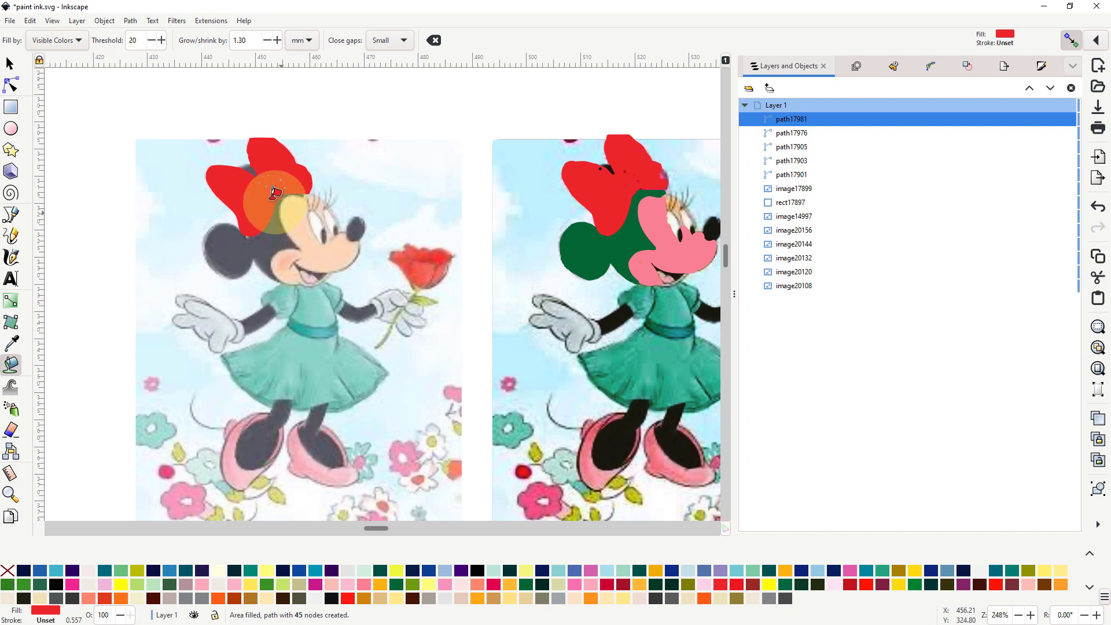
{"action": "left_click", "coordinate": [422, 258]}
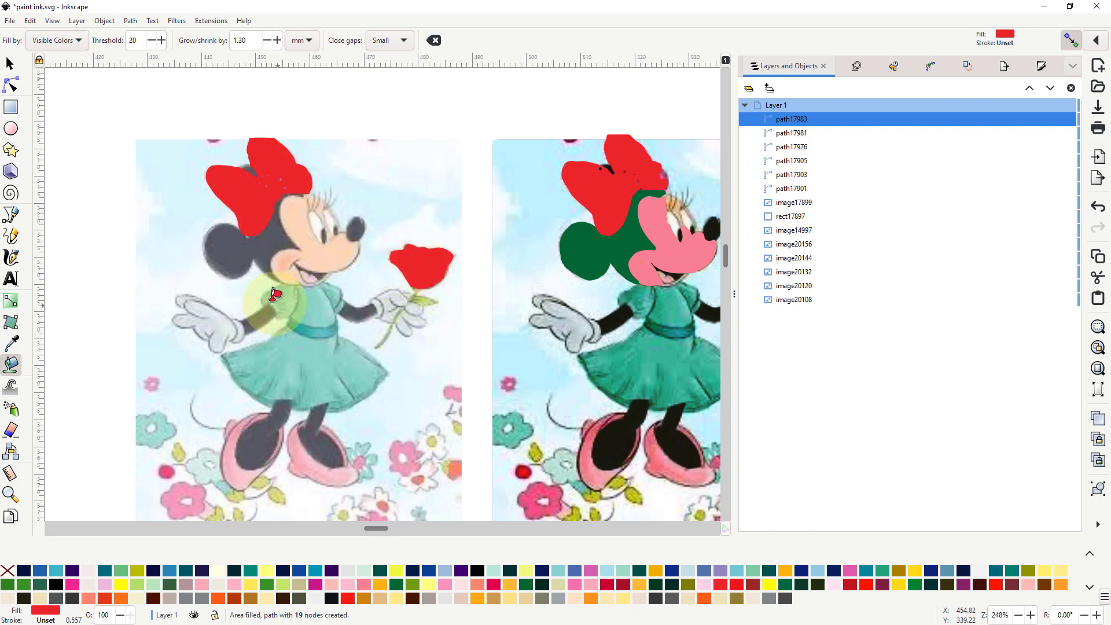
{"action": "left_click", "coordinate": [273, 249]}
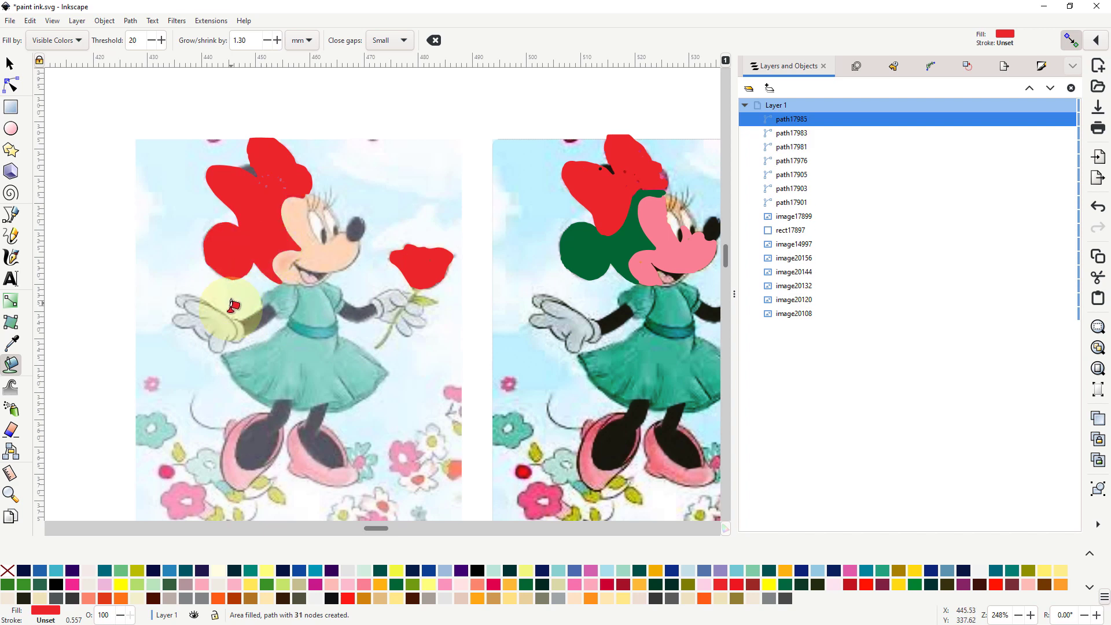
{"action": "left_click", "coordinate": [218, 600]}
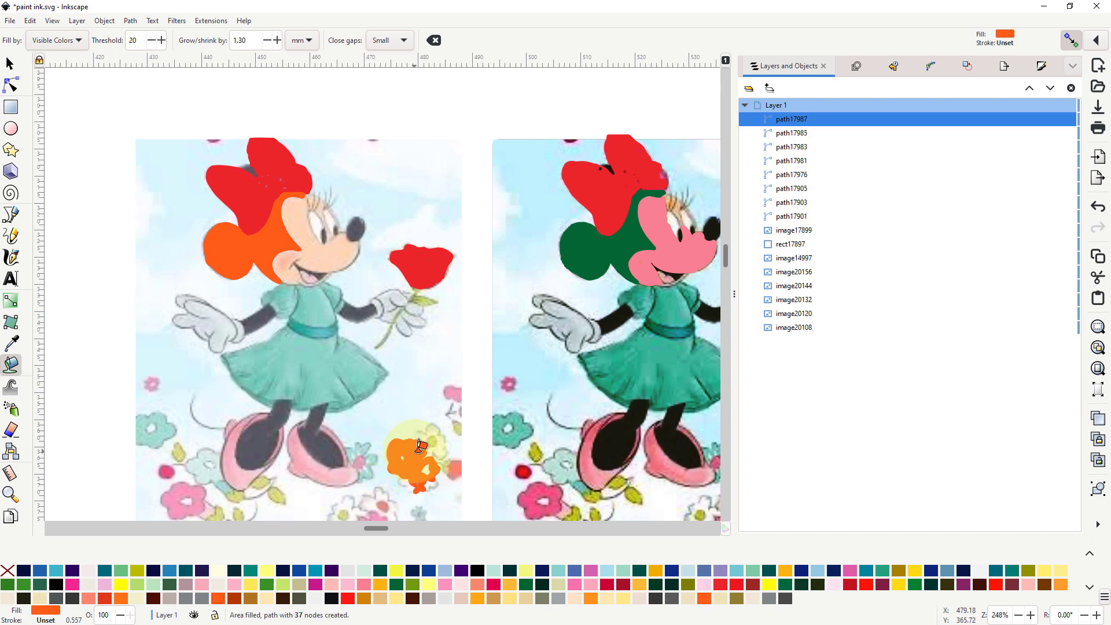
Step: Try bucket-filling the pink flower beside Minnie's shoe with orange in the paler picture, and undo the fill
{"action": "left_click", "coordinate": [413, 460]}
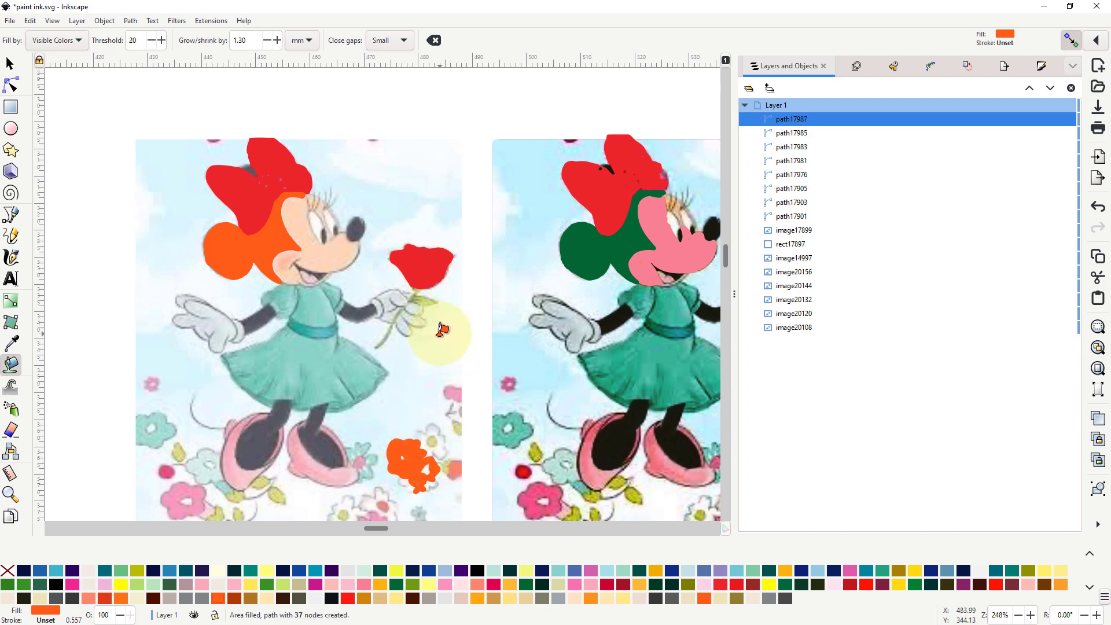
{"action": "left_click", "coordinate": [30, 22]}
{"action": "left_click", "coordinate": [43, 35]}
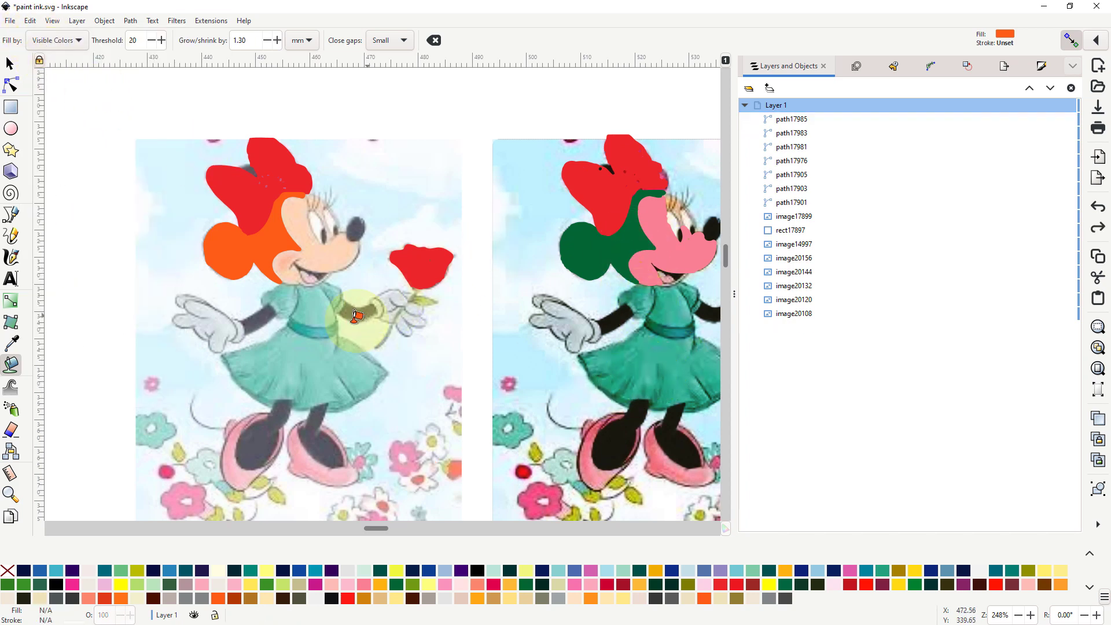
Step: Bucket-fill both of Minnie's arms and both legs in the paler picture with orange
{"action": "left_click", "coordinate": [271, 312]}
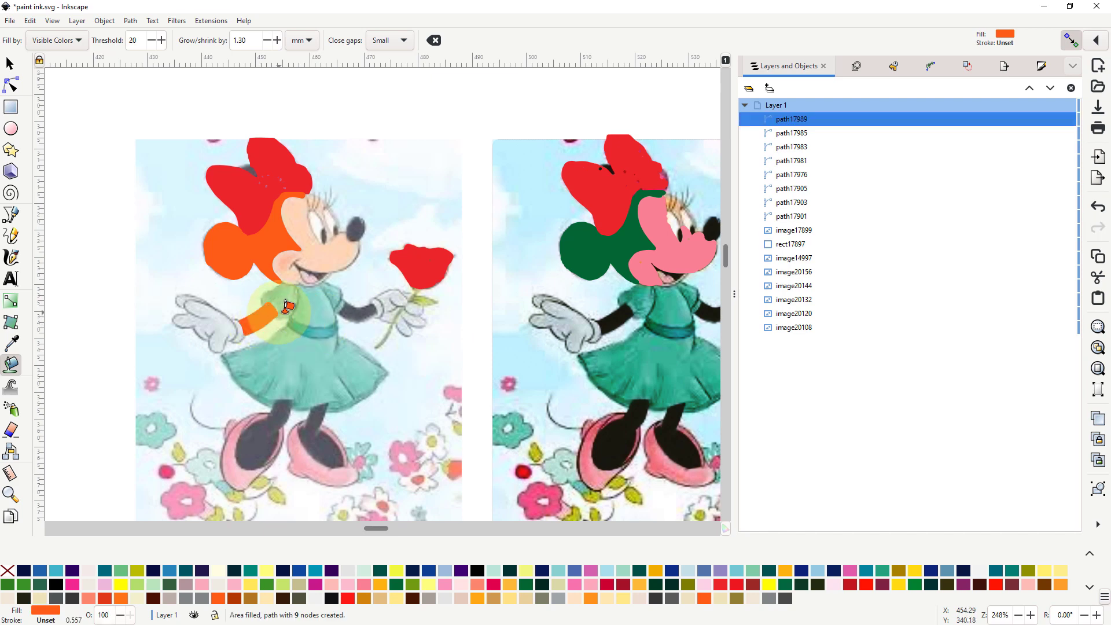
{"action": "left_click", "coordinate": [363, 308]}
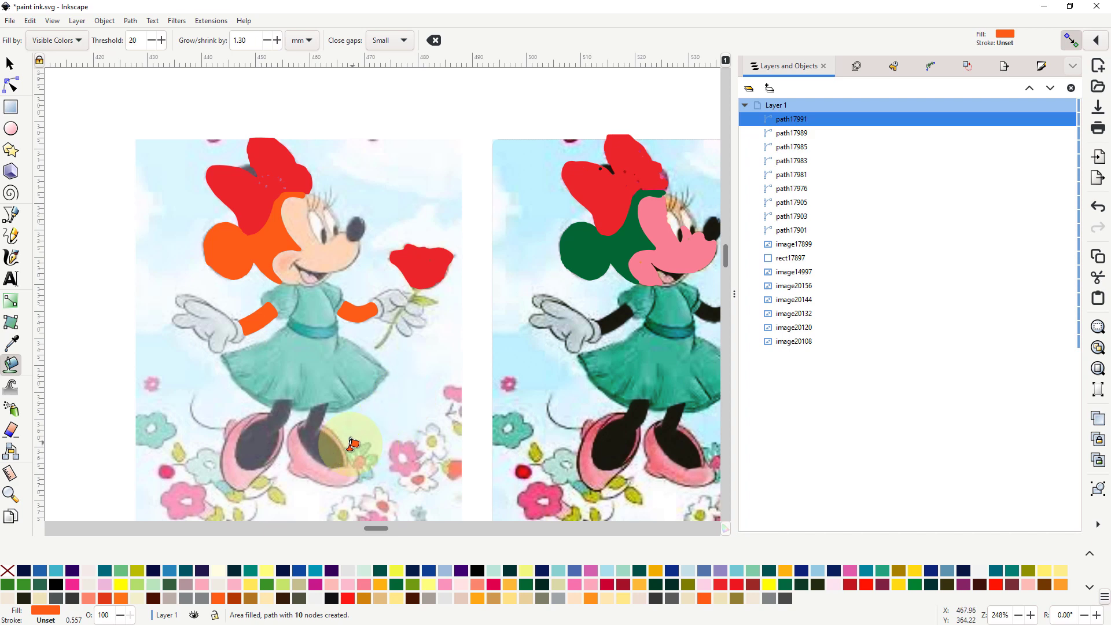
{"action": "left_click", "coordinate": [326, 443]}
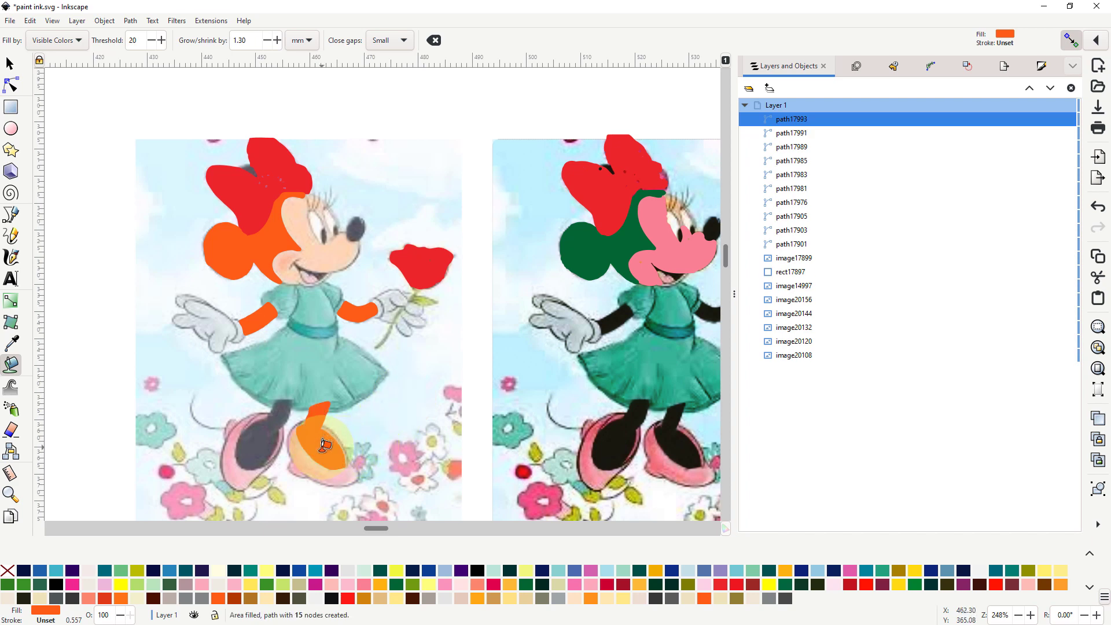
{"action": "left_click", "coordinate": [267, 444]}
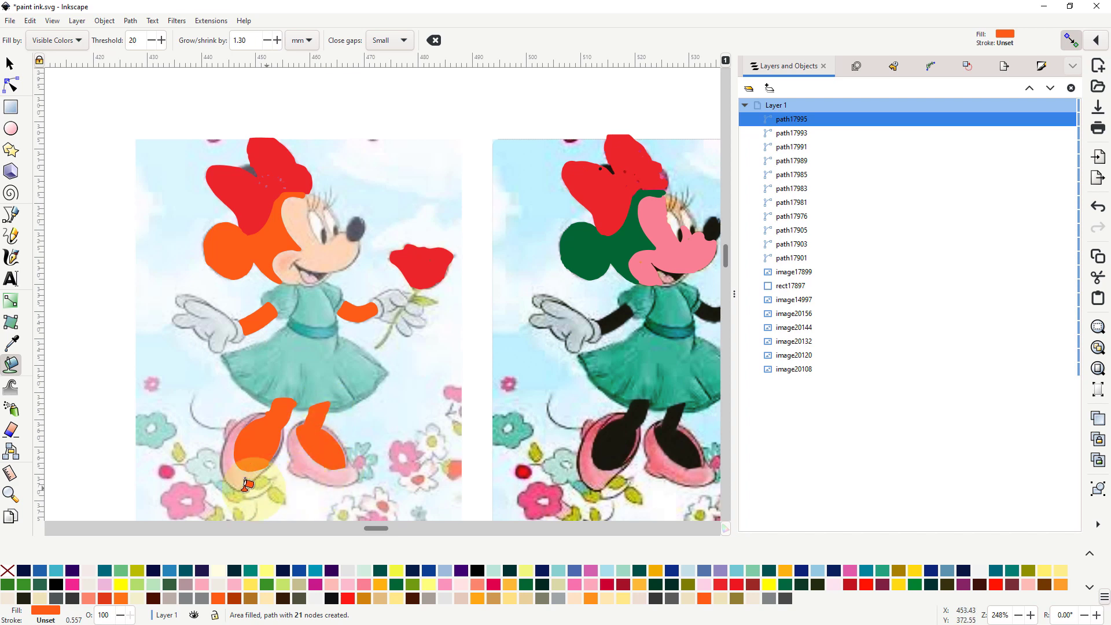
Step: Try bucket-filling the turquoise dress in the paler picture with orange, and undo the fill
{"action": "scroll", "coordinate": [216, 482], "scroll_direction": "down", "scroll_amount": 3}
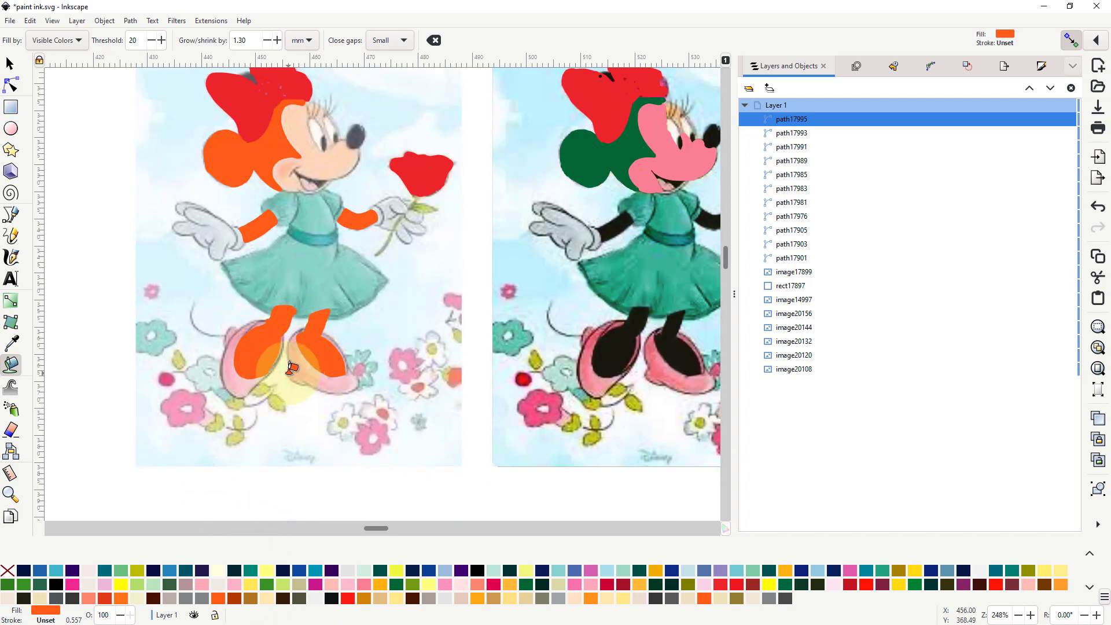
{"action": "left_click", "coordinate": [321, 235]}
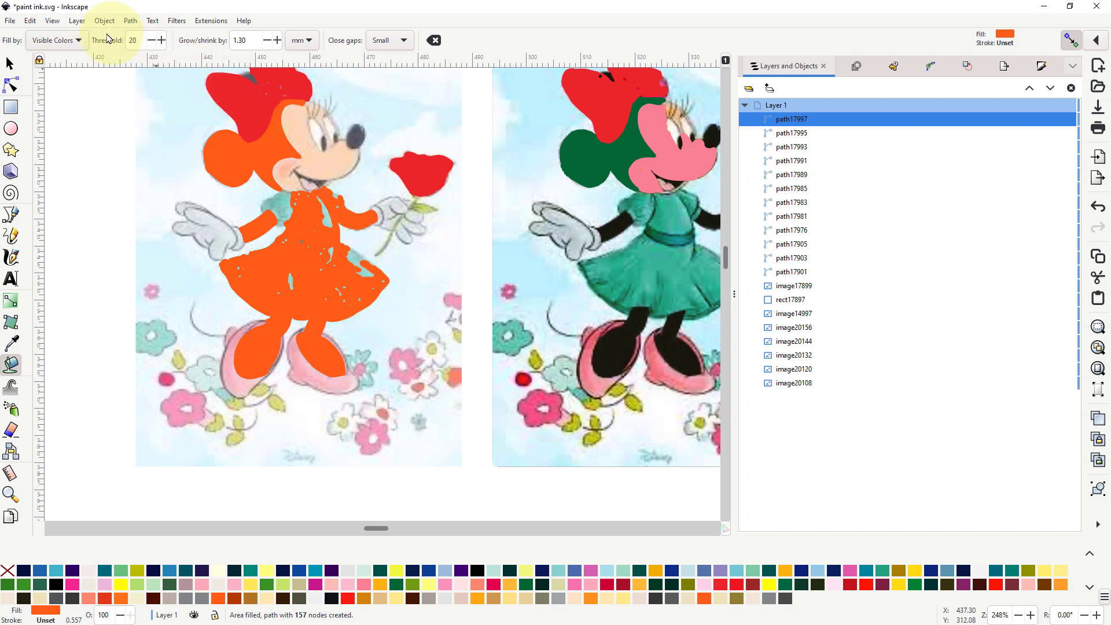
{"action": "left_click", "coordinate": [31, 23]}
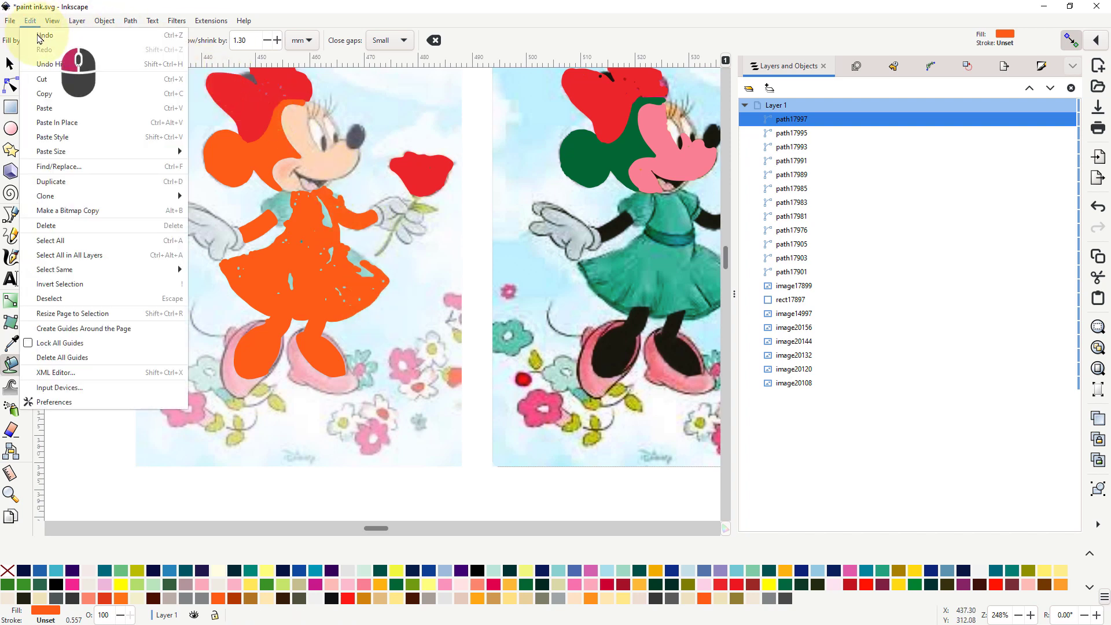
{"action": "left_click", "coordinate": [43, 35]}
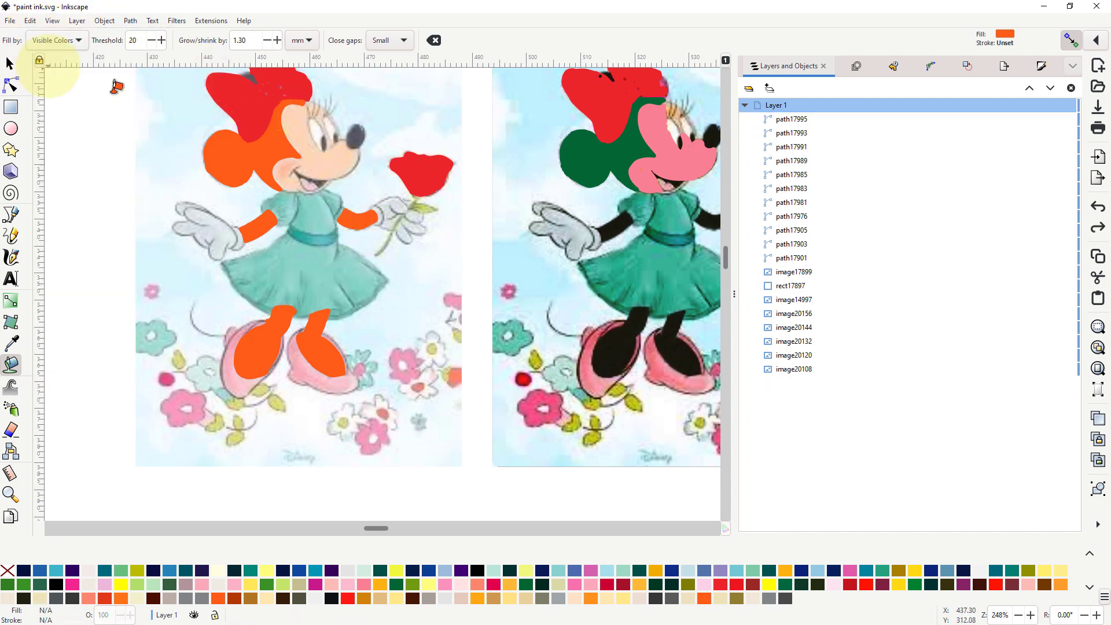
Step: Lower the fill threshold to 5, try bucket-filling the dress's belt with orange, and undo that fill
{"action": "left_click", "coordinate": [151, 43]}
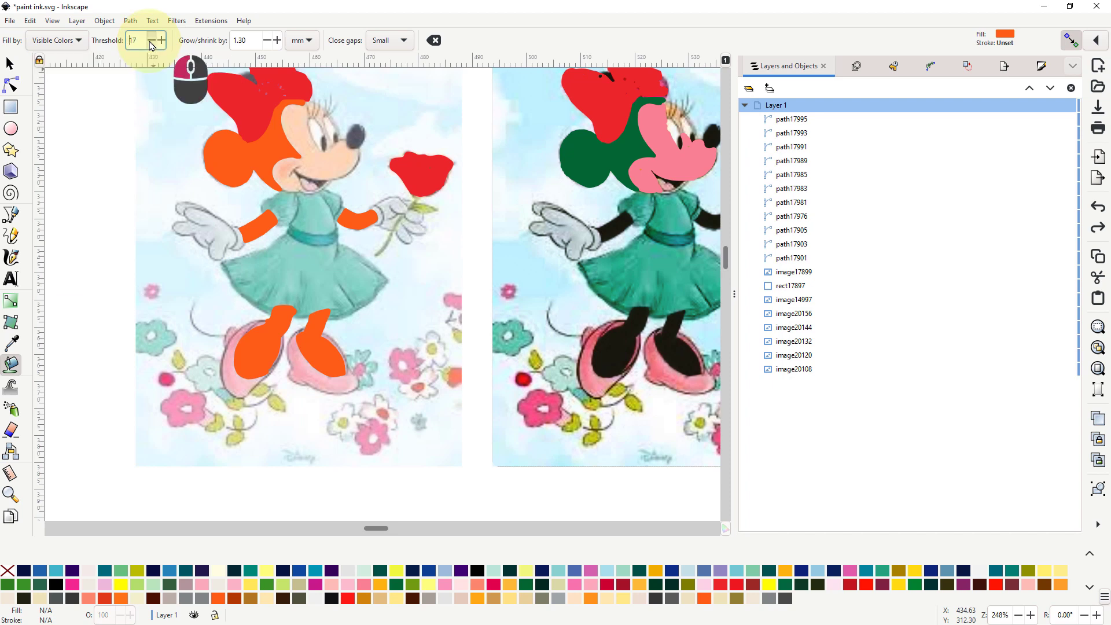
{"action": "left_click", "coordinate": [152, 43]}
{"action": "left_click", "coordinate": [152, 44]}
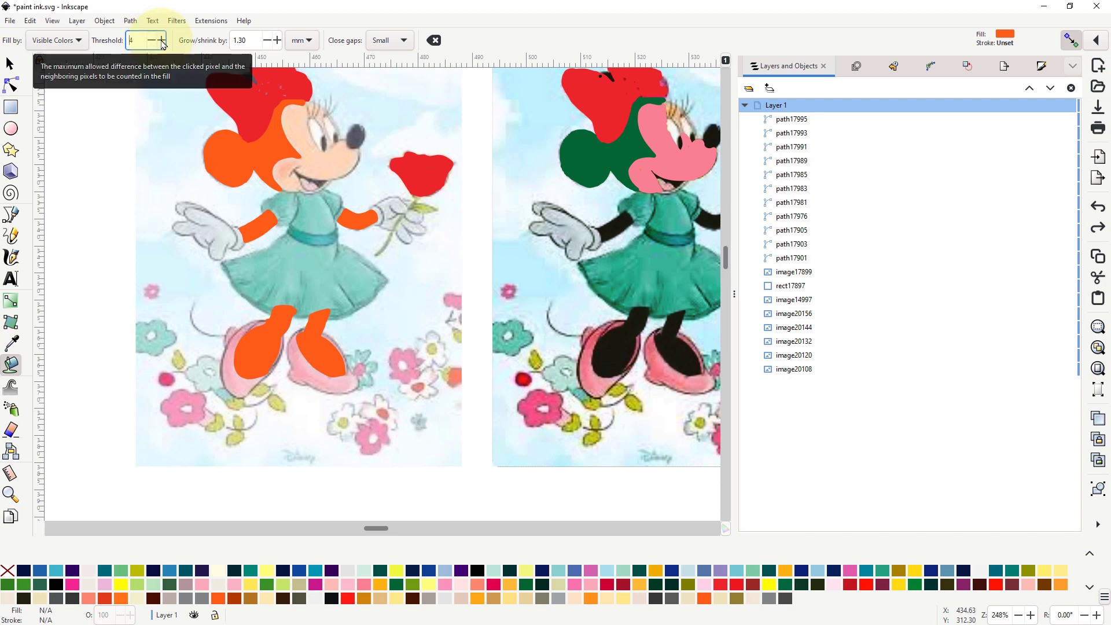
{"action": "left_click", "coordinate": [162, 40]}
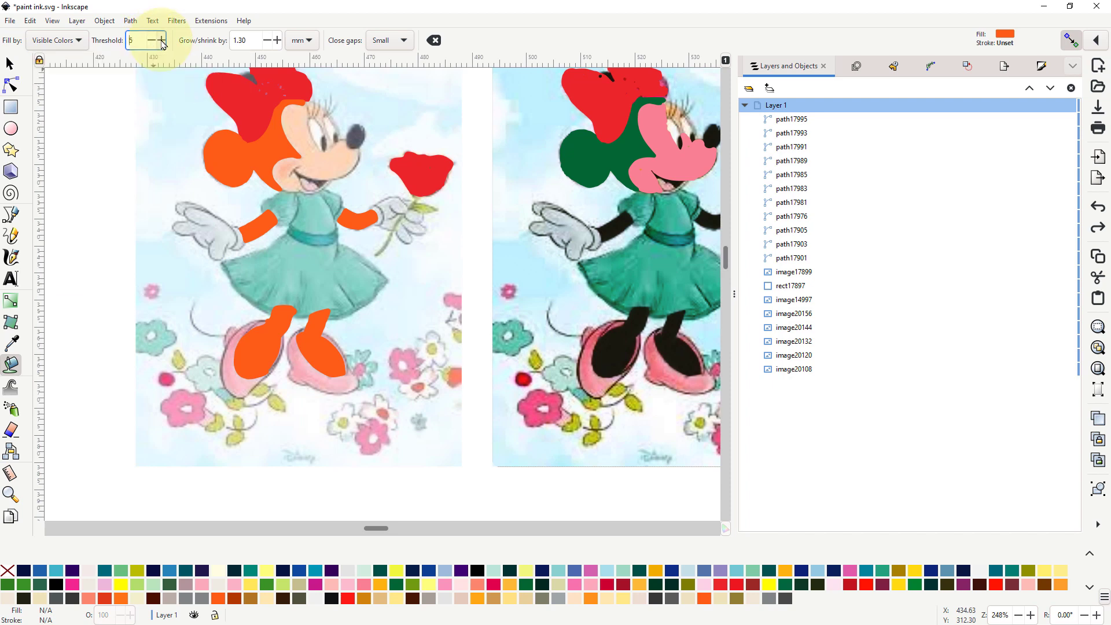
{"action": "left_click", "coordinate": [311, 237]}
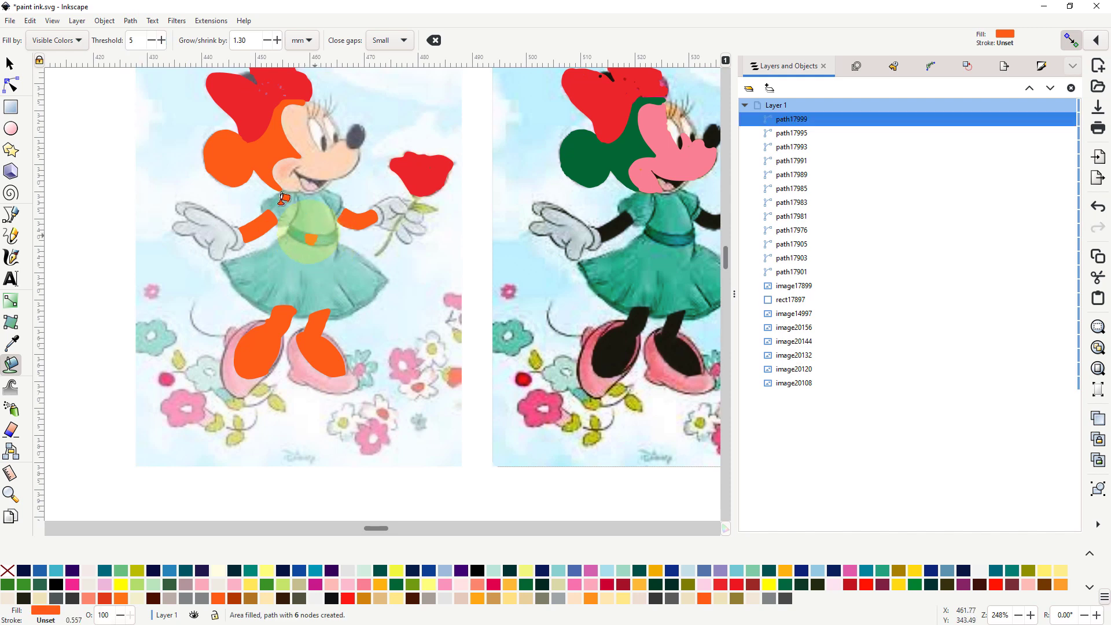
{"action": "left_click", "coordinate": [32, 22]}
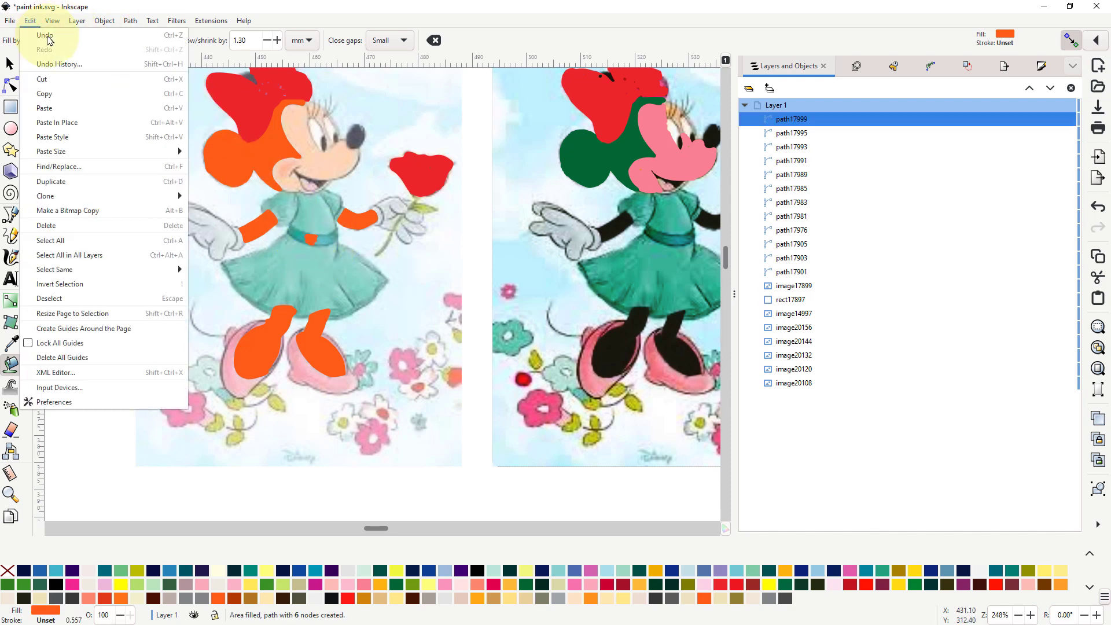
{"action": "left_click", "coordinate": [41, 37]}
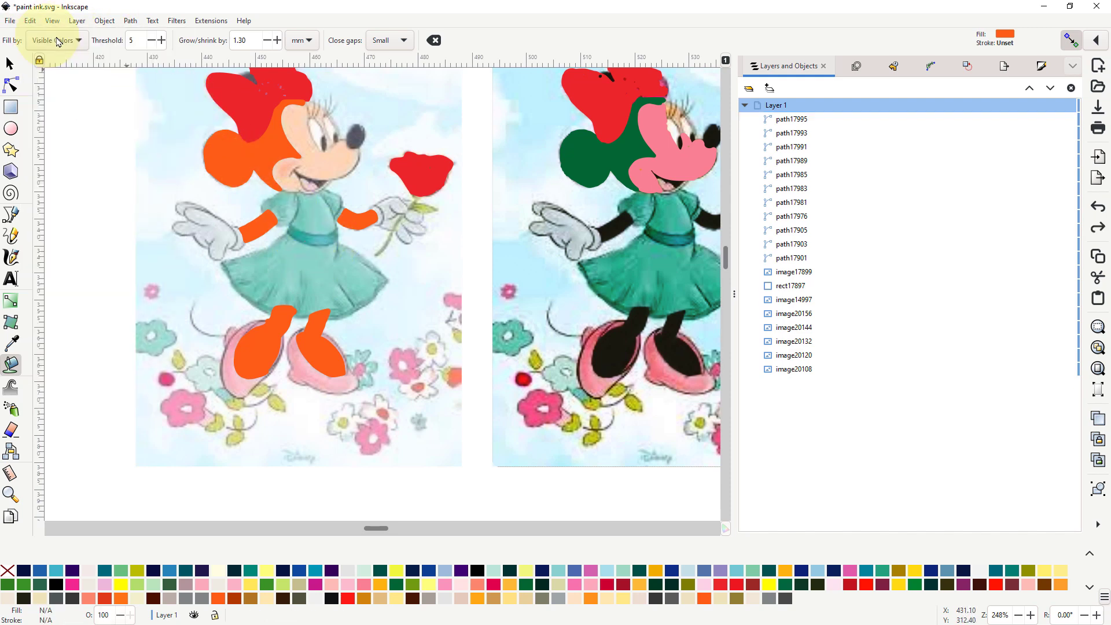
Step: Raise the fill threshold to 10, try bucket-filling the dress's belt with orange, and undo that fill
{"action": "left_click", "coordinate": [162, 41]}
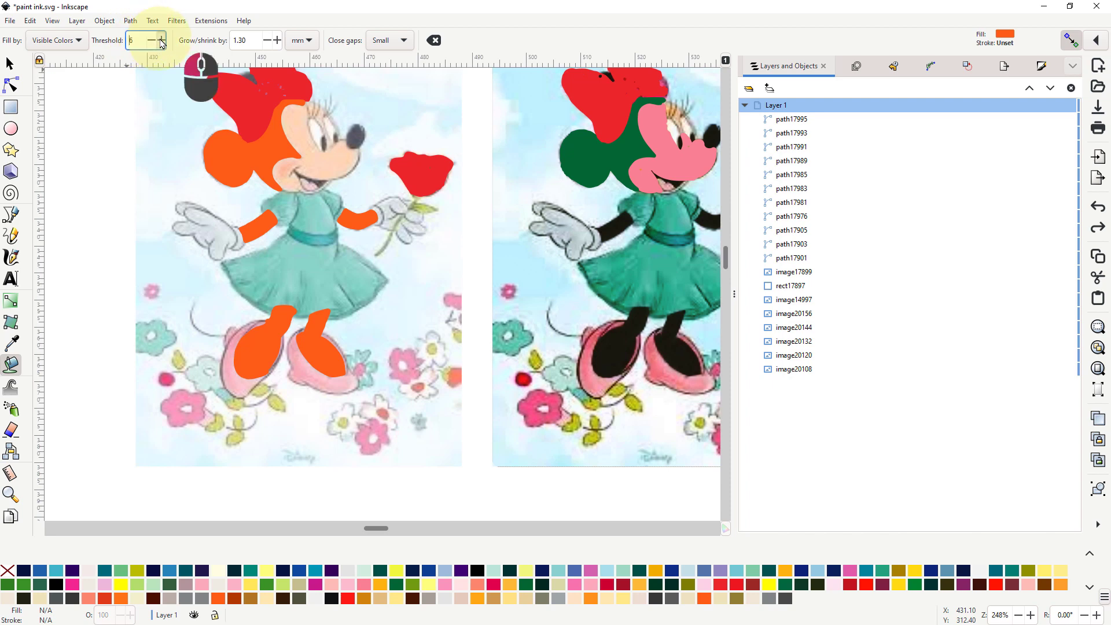
{"action": "left_click", "coordinate": [316, 236]}
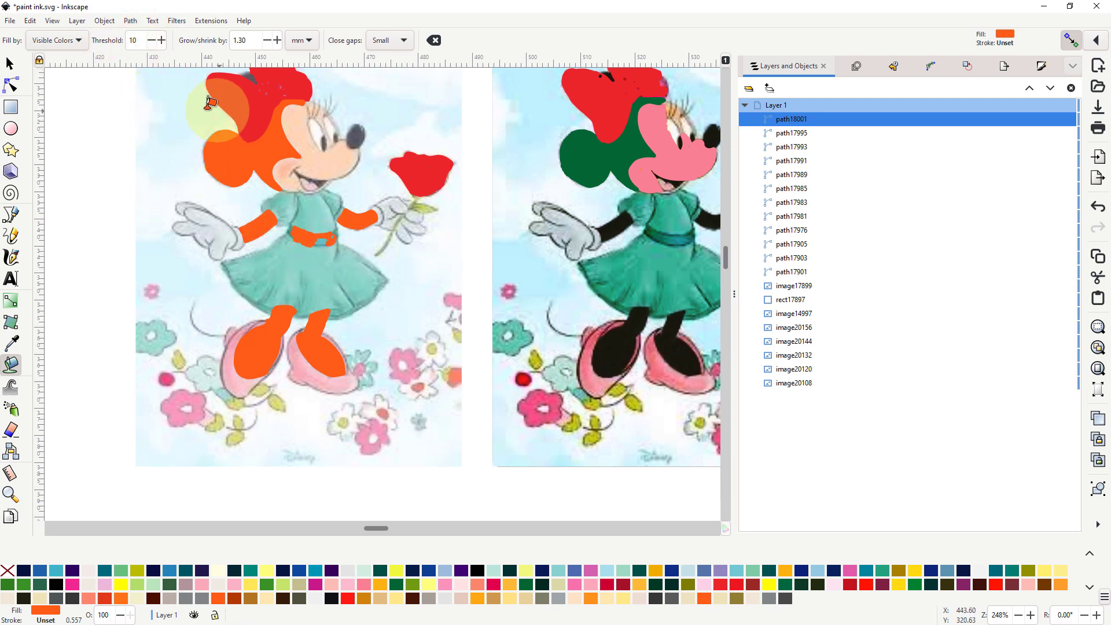
{"action": "left_click", "coordinate": [318, 241]}
{"action": "left_click", "coordinate": [287, 243]}
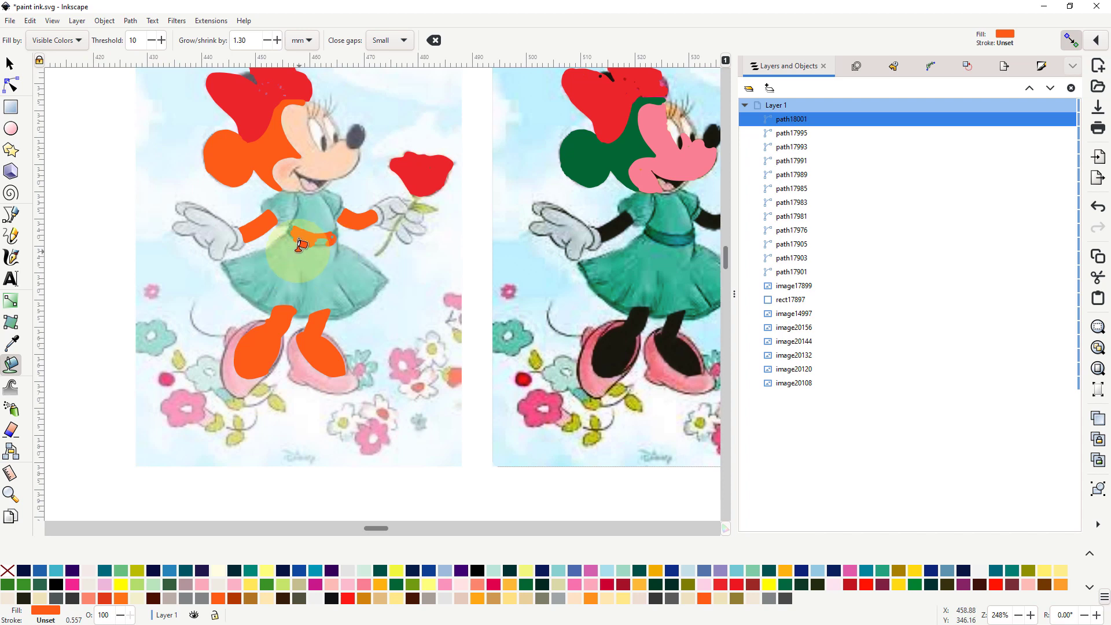
{"action": "left_click", "coordinate": [339, 247]}
{"action": "left_click", "coordinate": [306, 240]}
{"action": "left_click", "coordinate": [333, 237]}
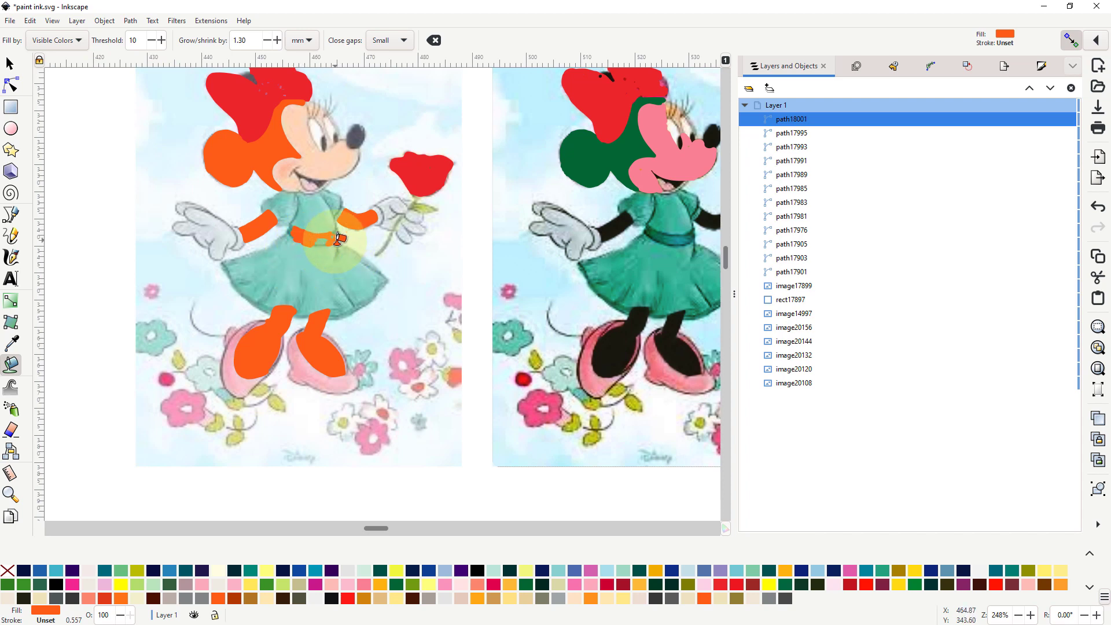
{"action": "left_click", "coordinate": [302, 253]}
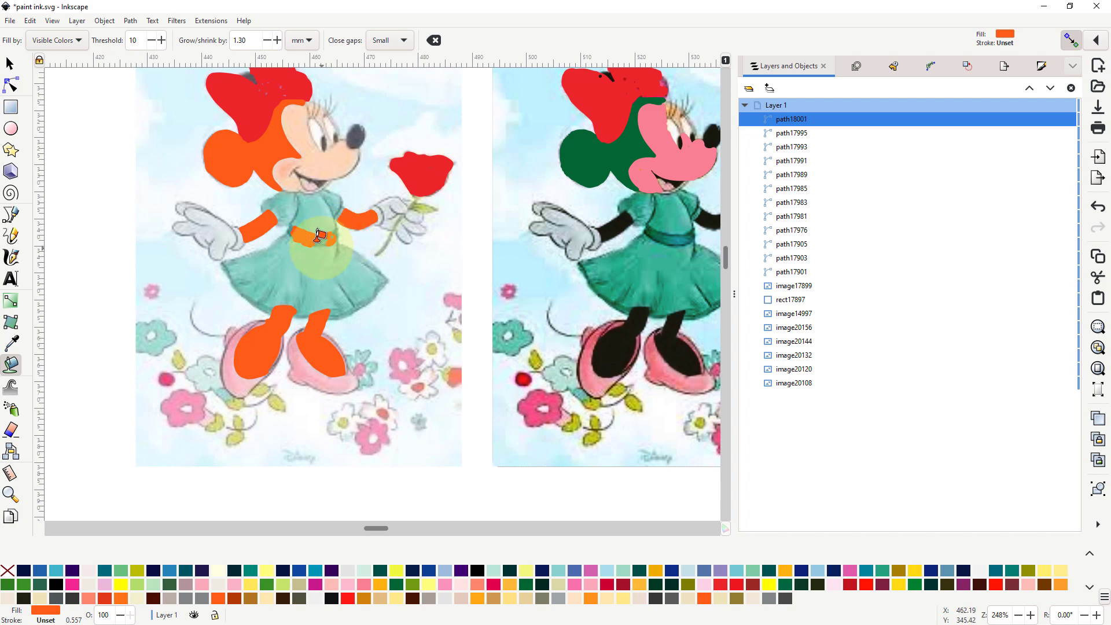
{"action": "left_click", "coordinate": [32, 21]}
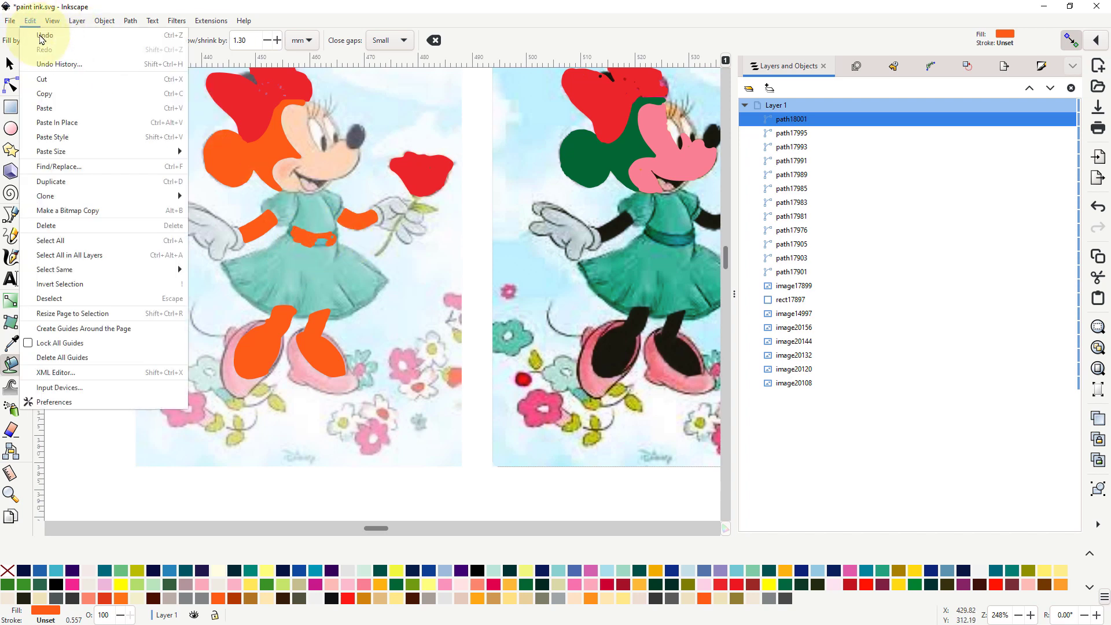
{"action": "left_click", "coordinate": [47, 43]}
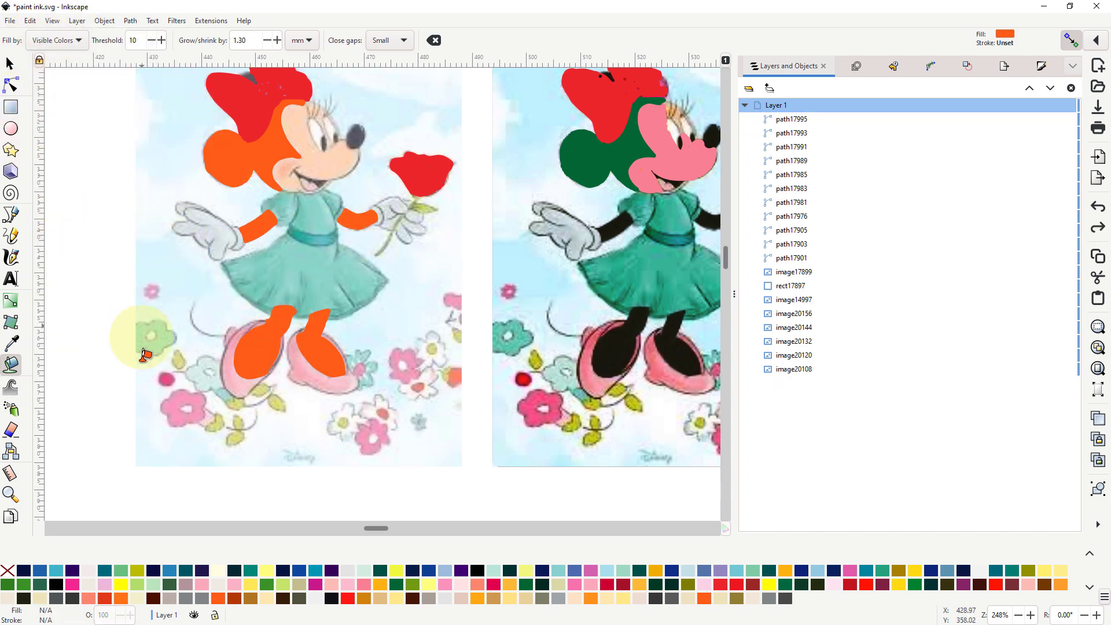
Step: Bucket-fill the large pink flower, the small red berry and the turquoise flower at the paler picture's edge with orange
{"action": "left_click", "coordinate": [181, 396]}
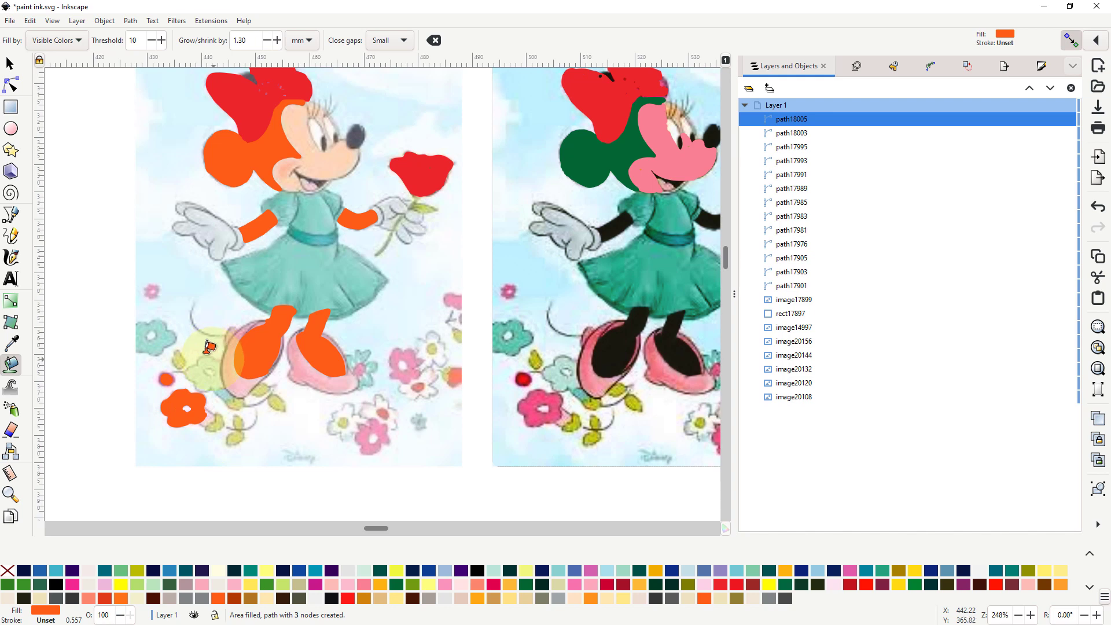
{"action": "scroll", "coordinate": [151, 392], "scroll_direction": "up", "scroll_amount": 2, "text": "ctrl"}
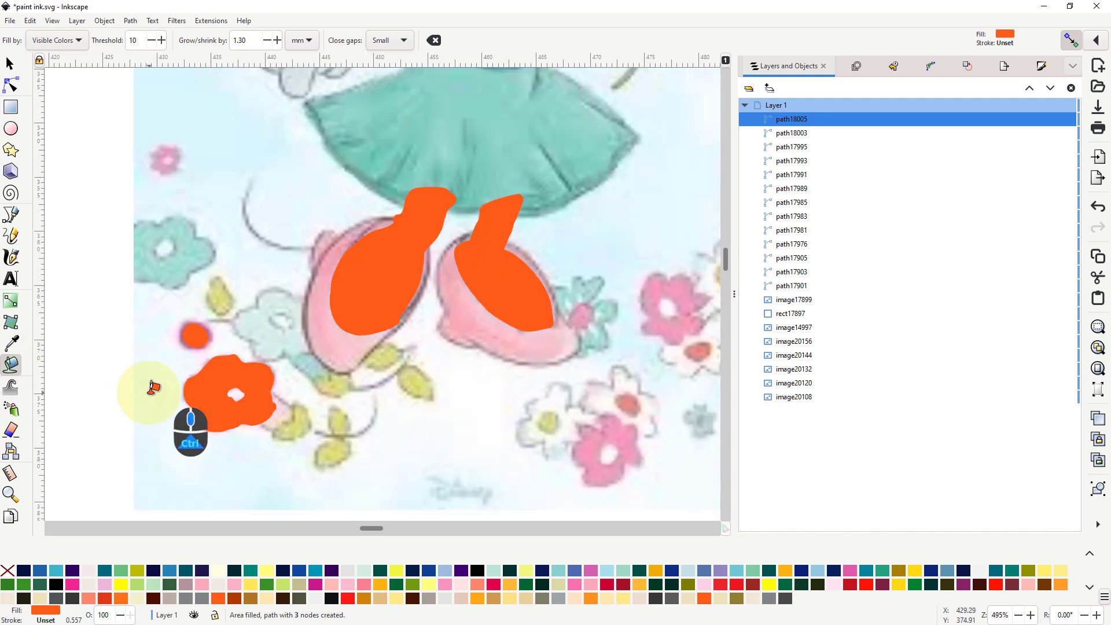
{"action": "left_click", "coordinate": [196, 250]}
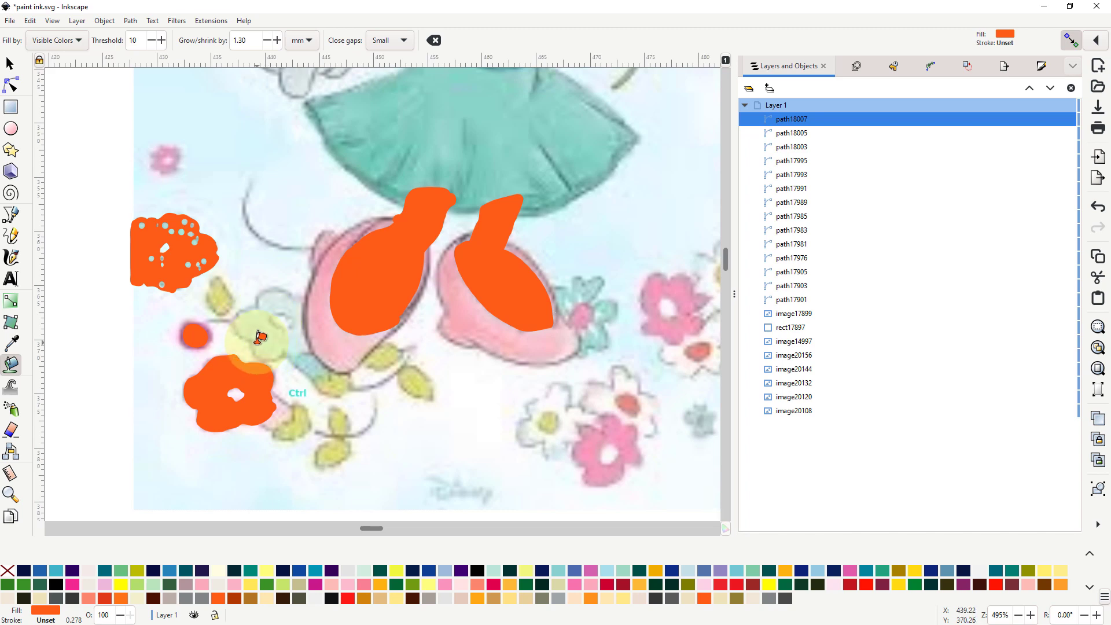
Step: Undo the last flower fill in the paler picture and bucket-fill the turquoise flower at the strengthened picture's edge with orange
{"action": "scroll", "coordinate": [258, 338], "scroll_direction": "down", "scroll_amount": 3, "text": "ctrl"}
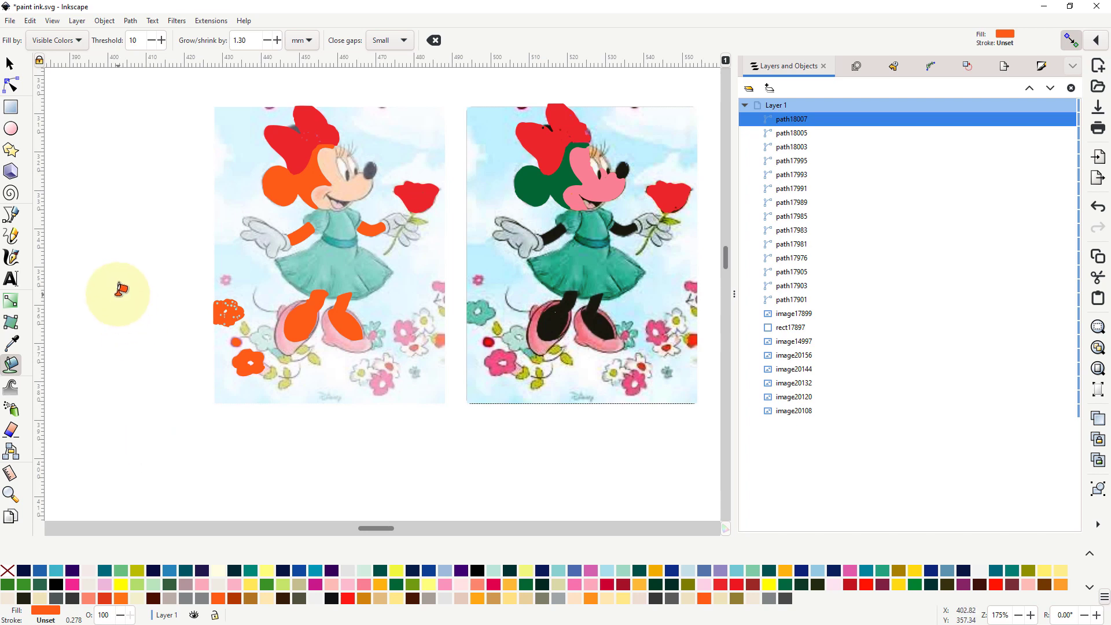
{"action": "left_click", "coordinate": [31, 22]}
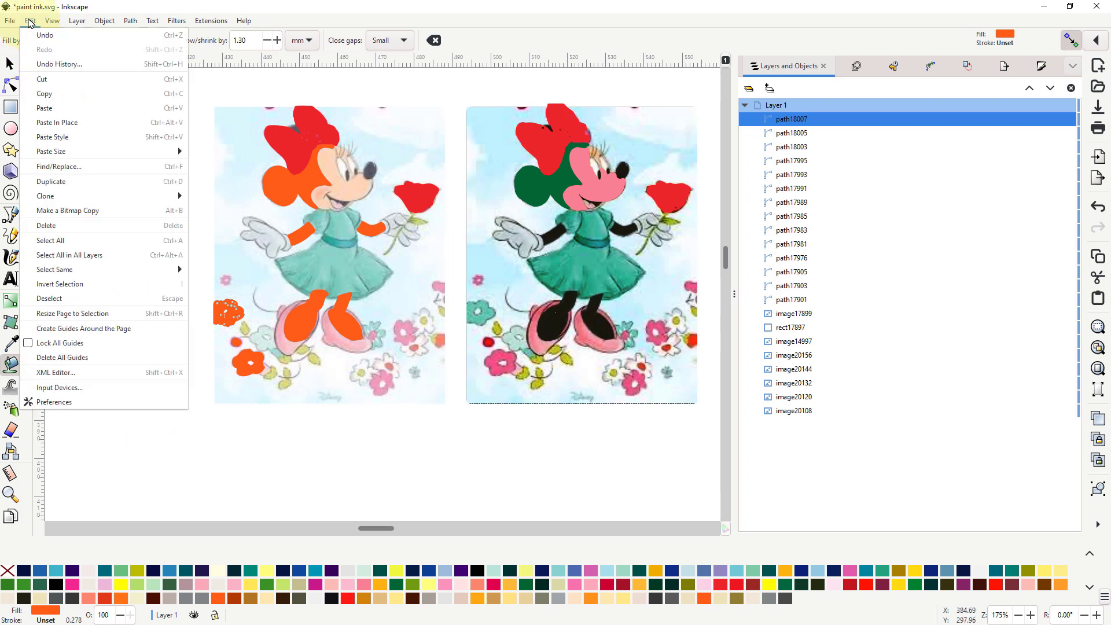
{"action": "left_click", "coordinate": [46, 37]}
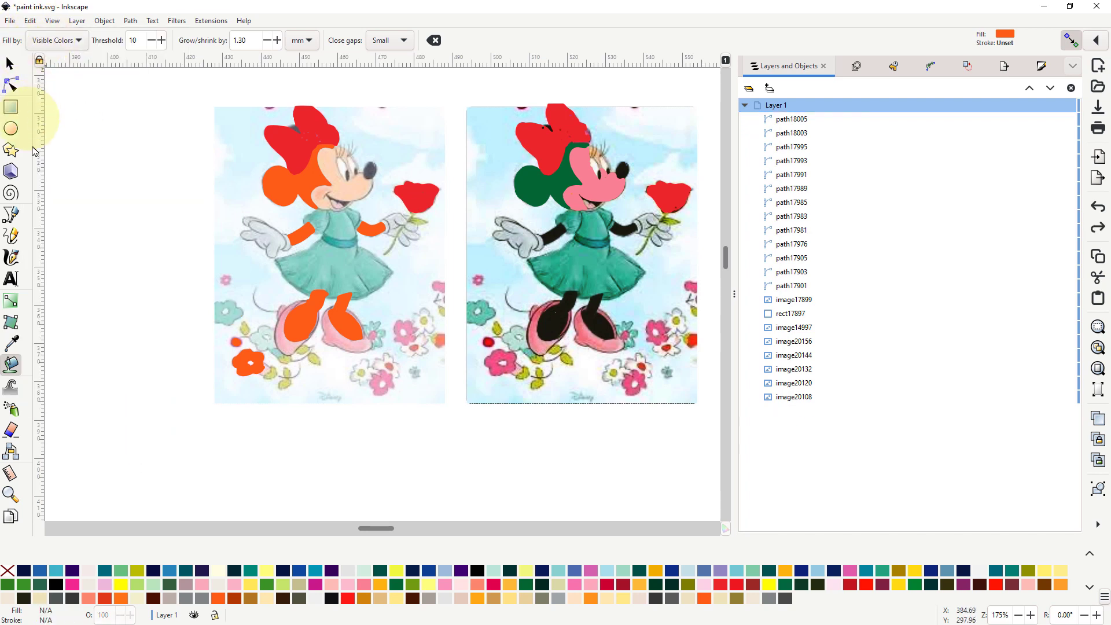
{"action": "left_click", "coordinate": [488, 310]}
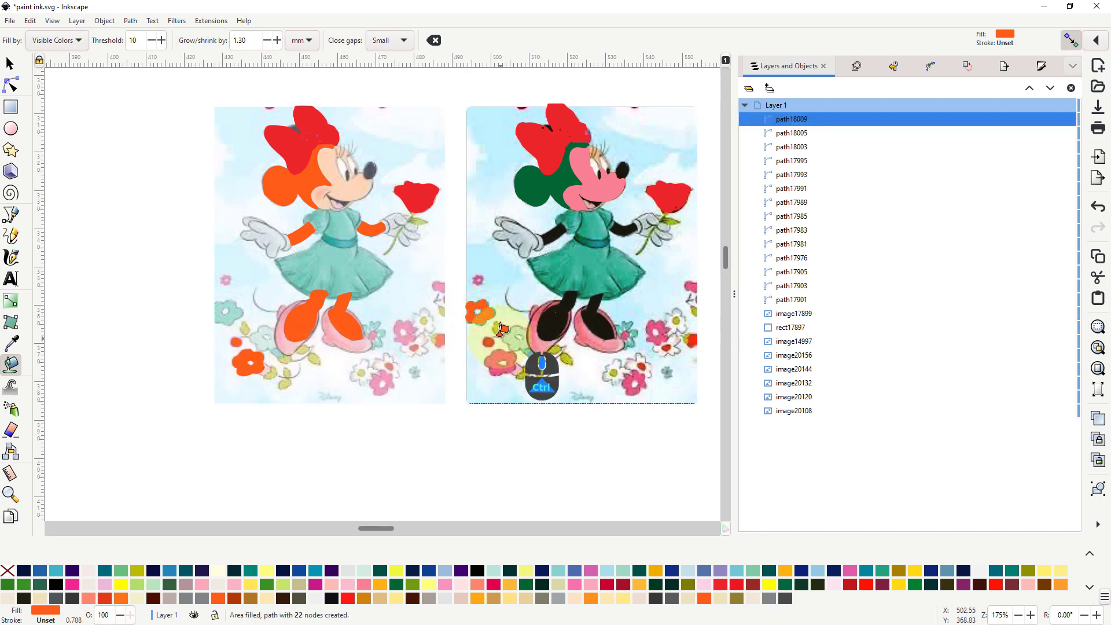
{"action": "scroll", "coordinate": [538, 373], "scroll_direction": "up", "scroll_amount": 3}
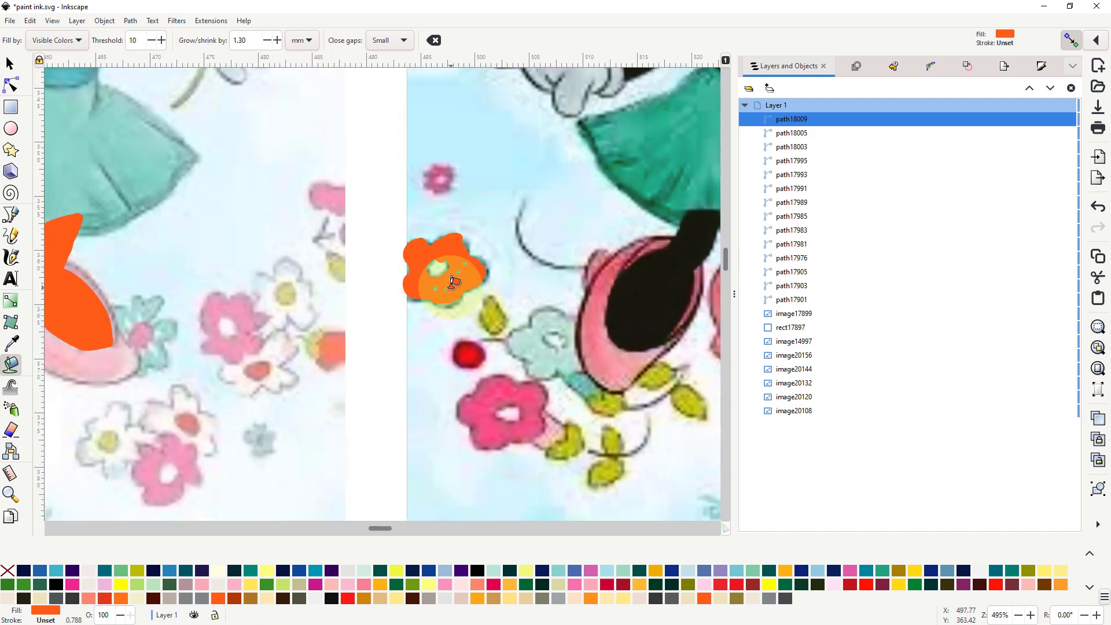
{"action": "scroll", "coordinate": [496, 310], "scroll_direction": "left", "scroll_amount": 4}
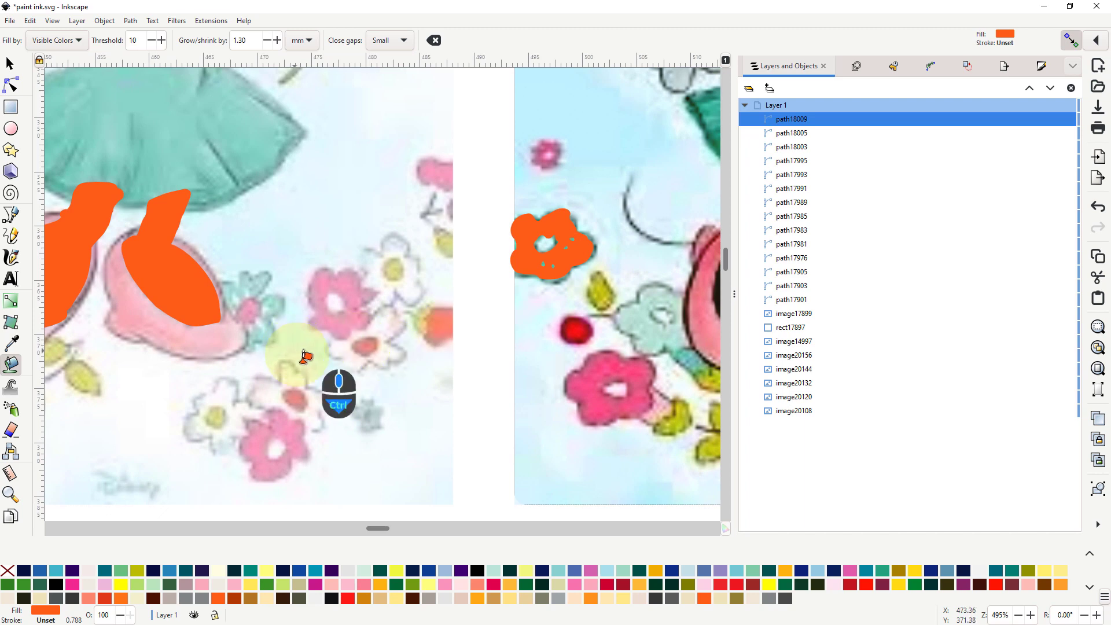
Step: Bucket-fill the turquoise flower at the paler picture's edge with orange again and compare it with the strengthened picture's flower
{"action": "scroll", "coordinate": [305, 356], "scroll_direction": "down", "scroll_amount": 3}
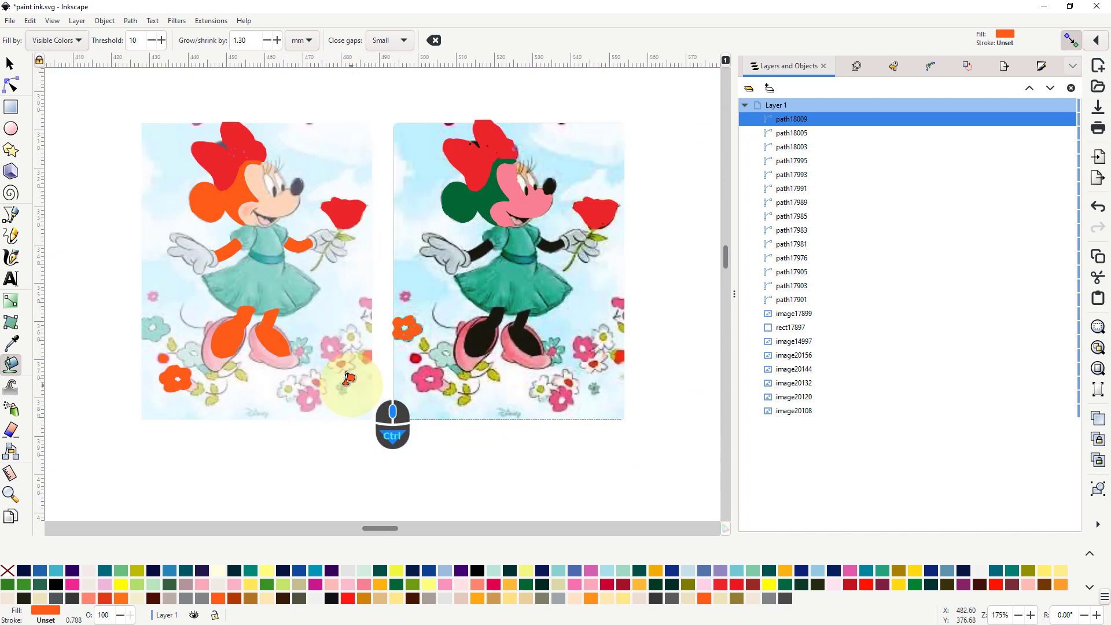
{"action": "left_click", "coordinate": [163, 324]}
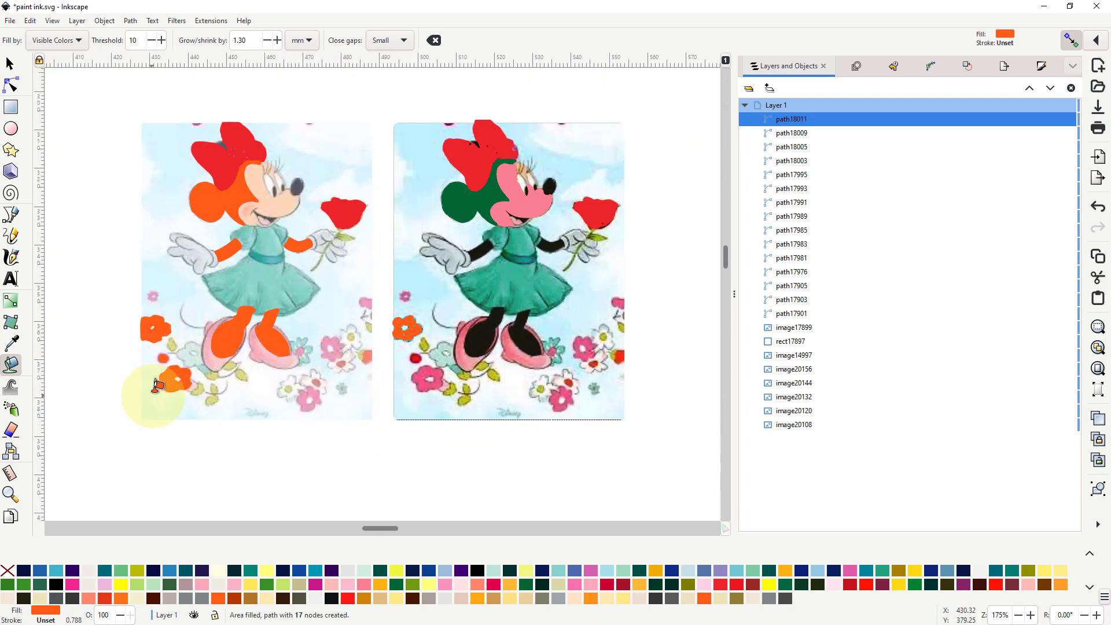
{"action": "scroll", "coordinate": [138, 357], "scroll_direction": "up", "scroll_amount": 3}
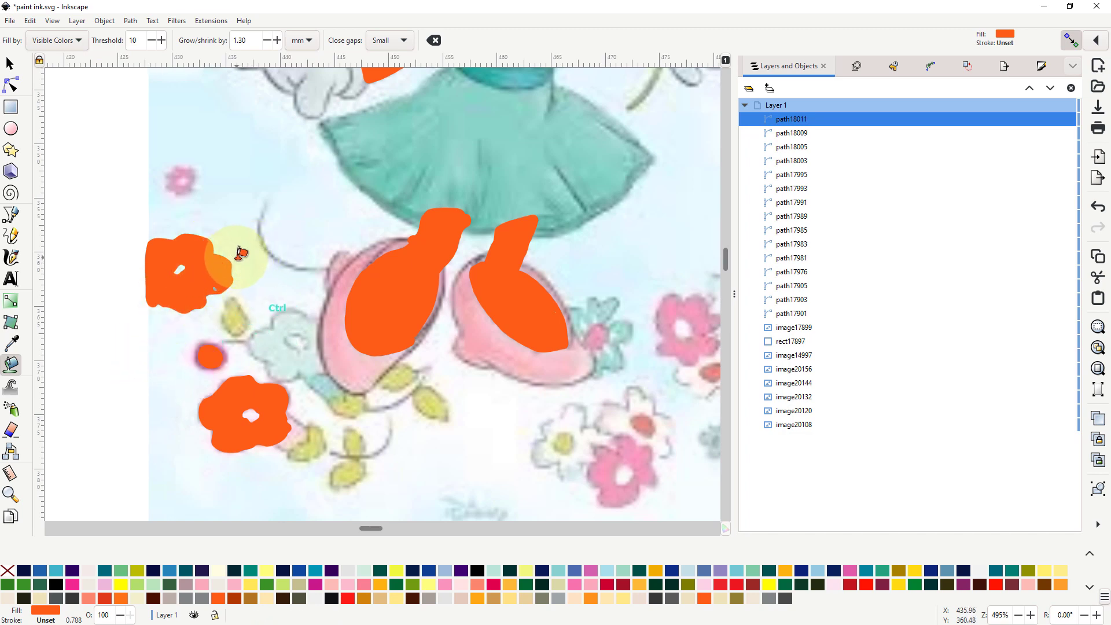
{"action": "scroll", "coordinate": [224, 275], "scroll_direction": "down", "scroll_amount": 3}
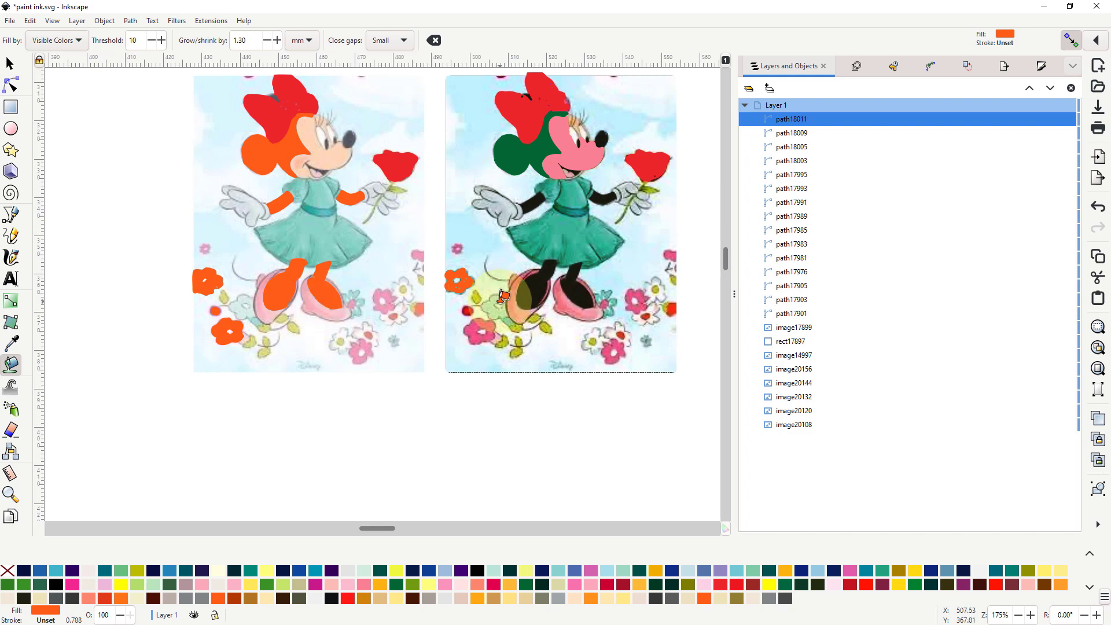
Step: Bucket-fill the strengthened picture's large pink flower, the pale turquoise flower beside the shoe and two lower leaves with orange
{"action": "scroll", "coordinate": [608, 365], "scroll_direction": "right", "scroll_amount": 5}
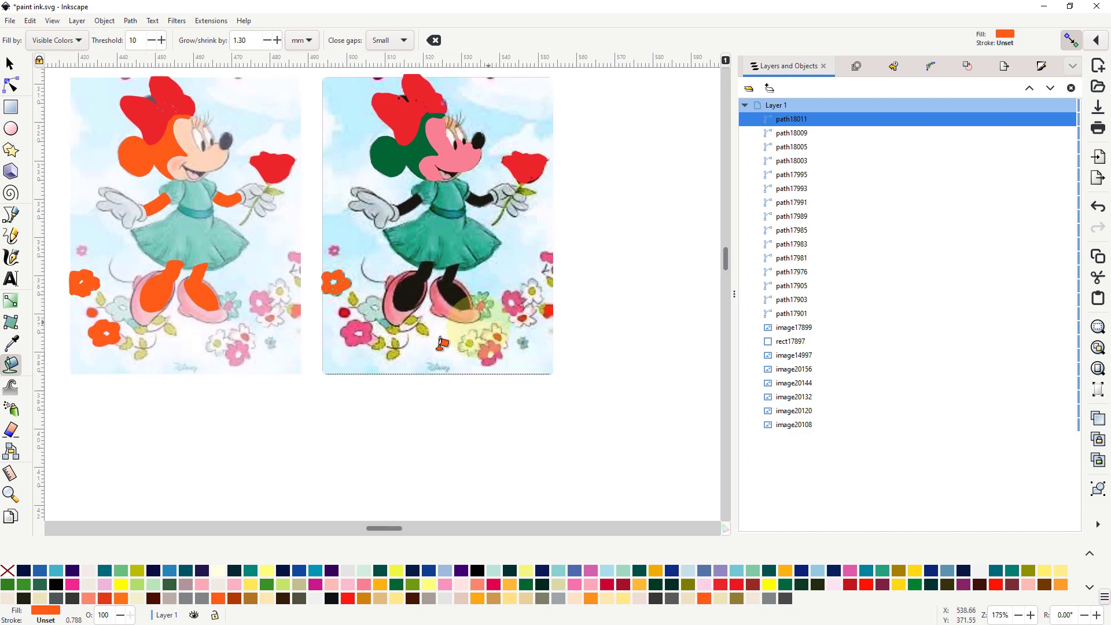
{"action": "scroll", "coordinate": [341, 366], "scroll_direction": "up", "scroll_amount": 1}
{"action": "scroll", "coordinate": [340, 366], "scroll_direction": "up", "scroll_amount": 1}
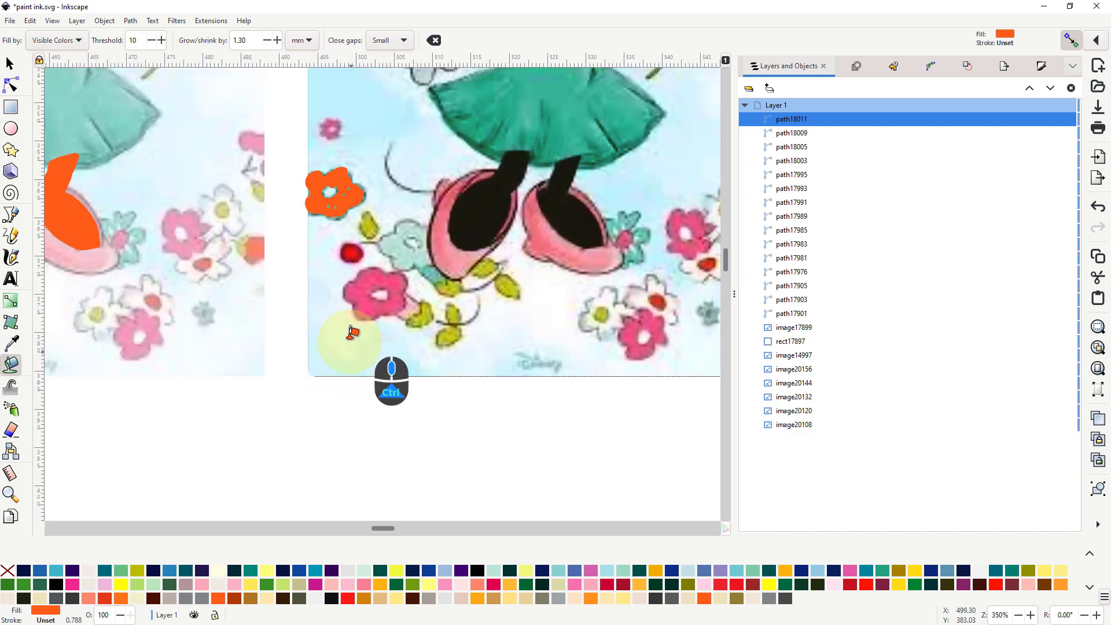
{"action": "left_click", "coordinate": [366, 289]}
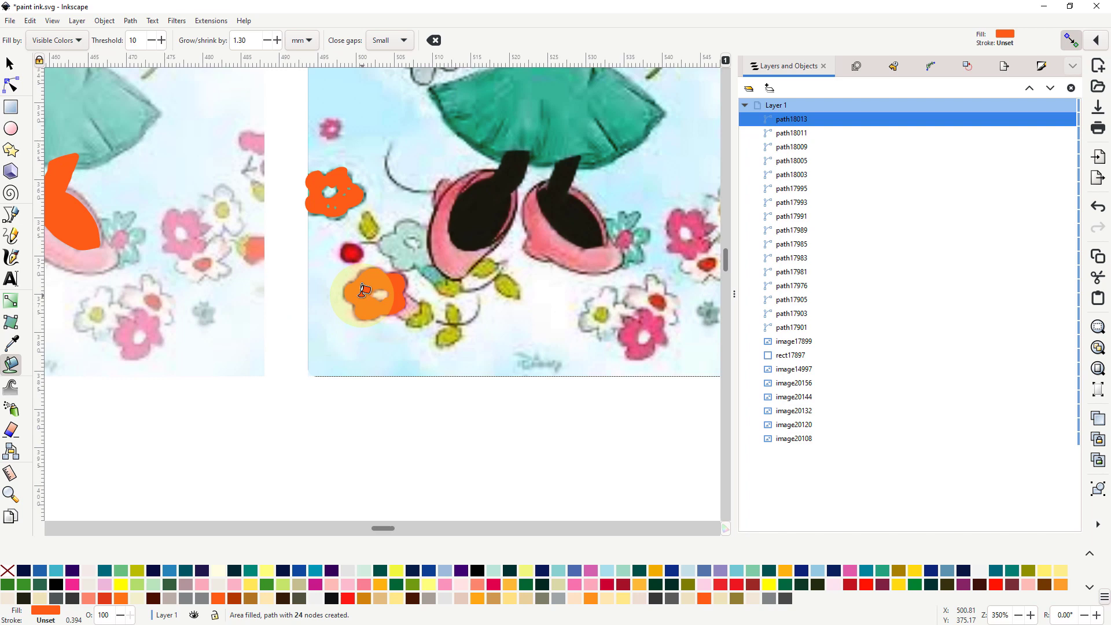
{"action": "left_click", "coordinate": [406, 252]}
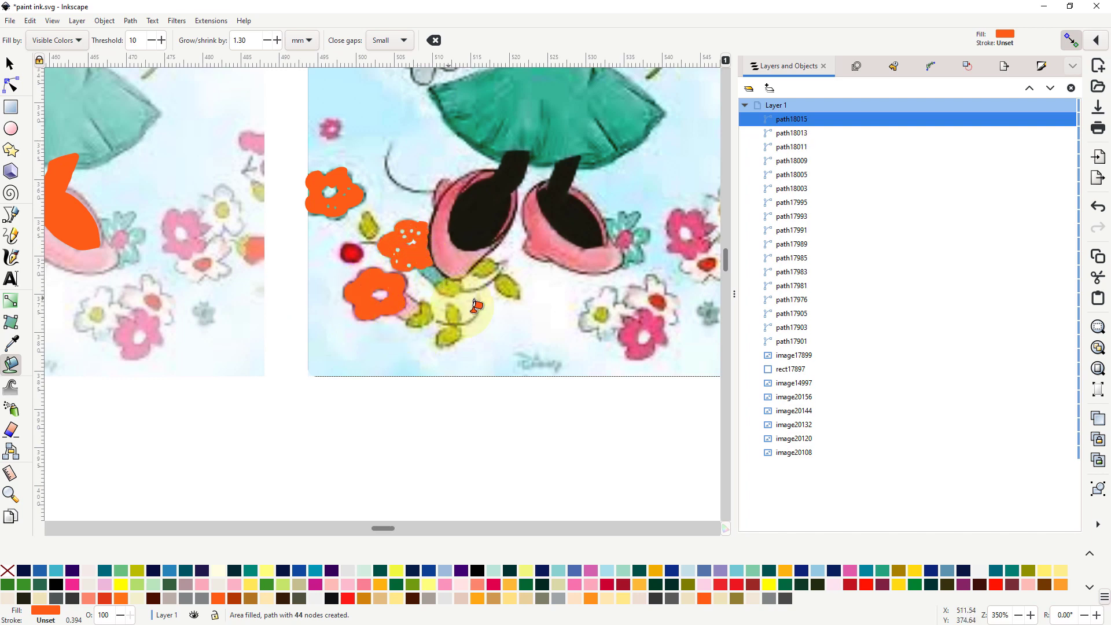
{"action": "left_click", "coordinate": [449, 334]}
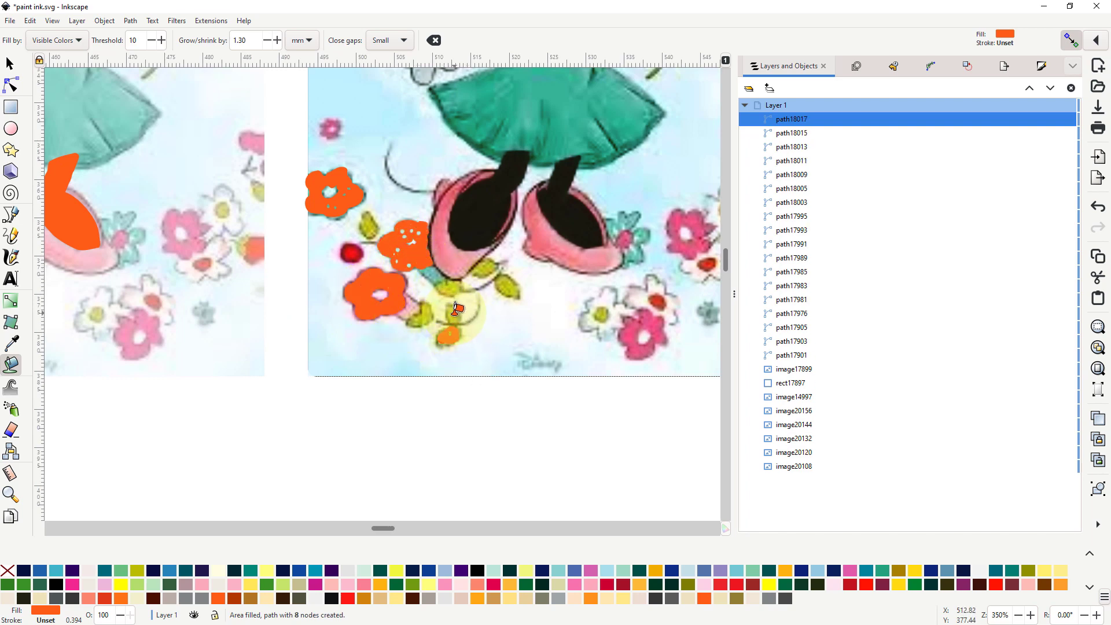
{"action": "left_click", "coordinate": [454, 315]}
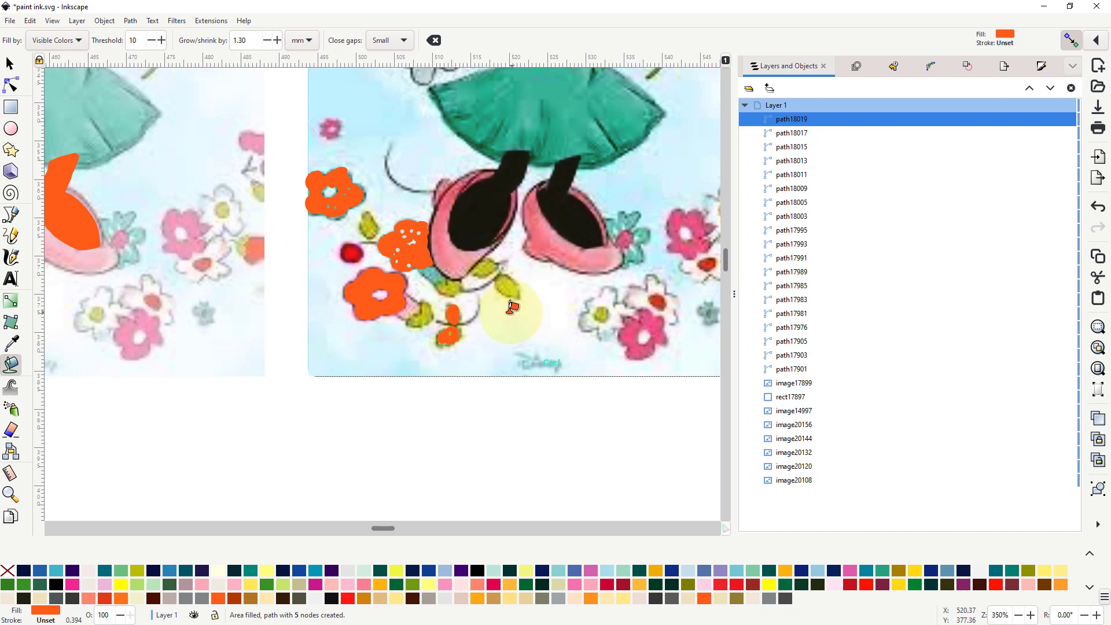
Step: Select both Minnie Mouse pictures with their fills and move them together beneath the other small pictures on the page
{"action": "scroll", "coordinate": [513, 307], "scroll_direction": "down", "scroll_amount": 4, "text": "ctrl"}
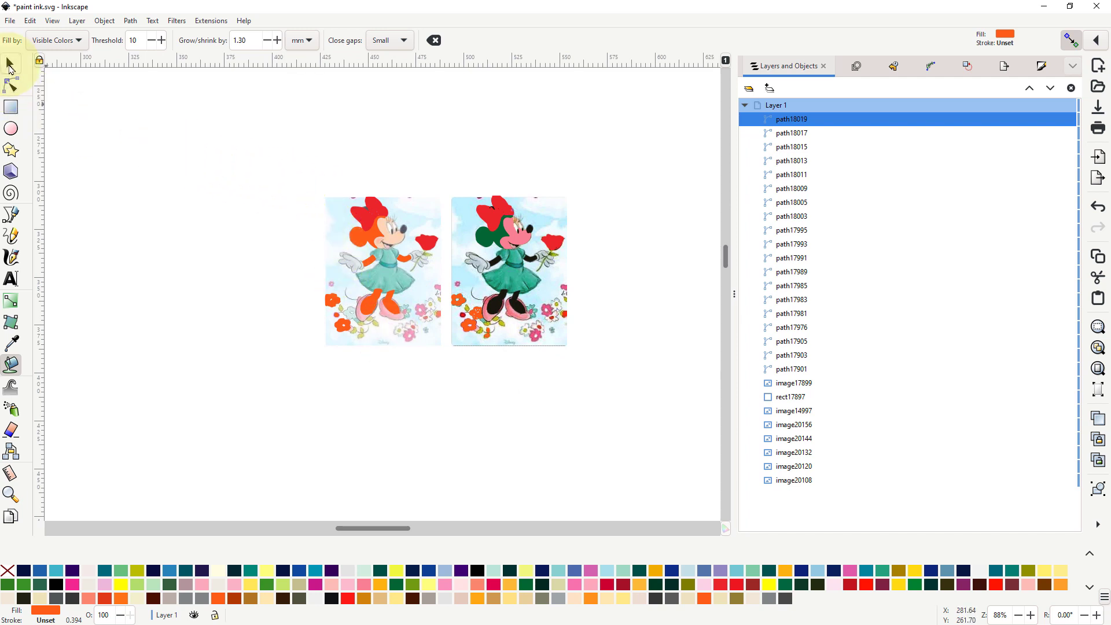
{"action": "left_click", "coordinate": [9, 67]}
{"action": "left_click_drag", "start_coordinate": [286, 162], "coordinate": [606, 398]}
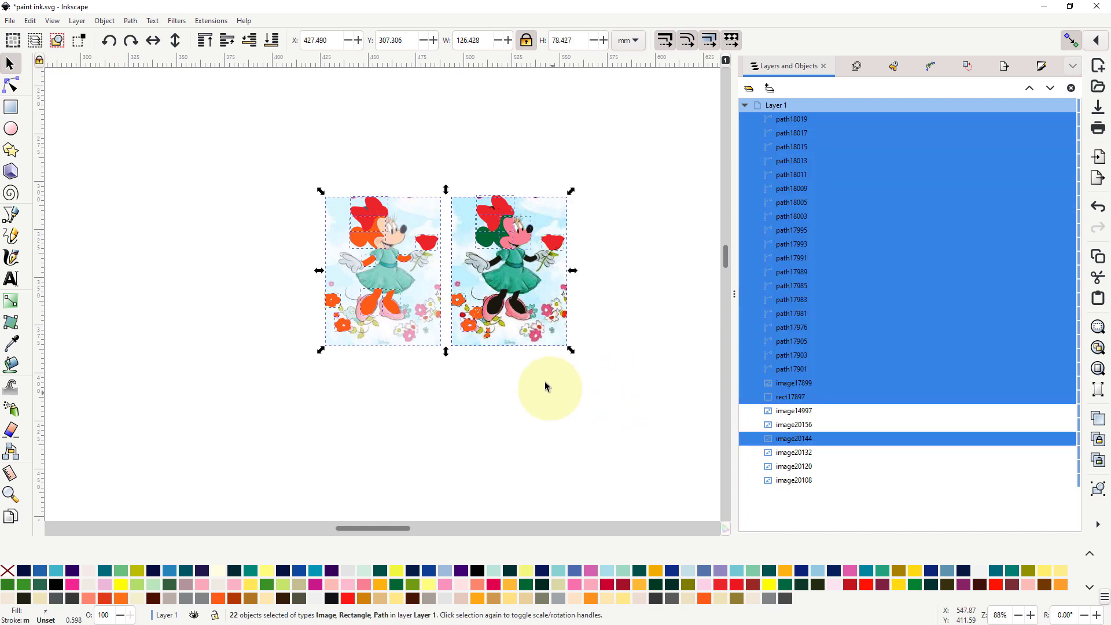
{"action": "left_click", "coordinate": [422, 415]}
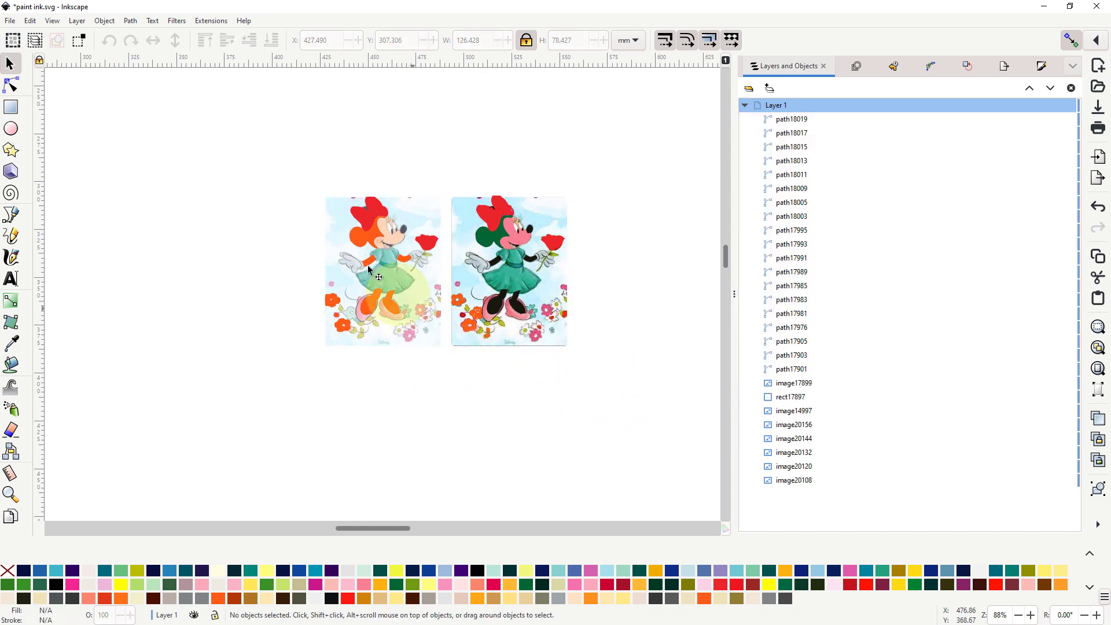
{"action": "left_click_drag", "start_coordinate": [272, 166], "coordinate": [617, 407]}
{"action": "left_click_drag", "start_coordinate": [519, 290], "coordinate": [256, 255]}
{"action": "left_click_drag", "start_coordinate": [166, 379], "coordinate": [453, 385]}
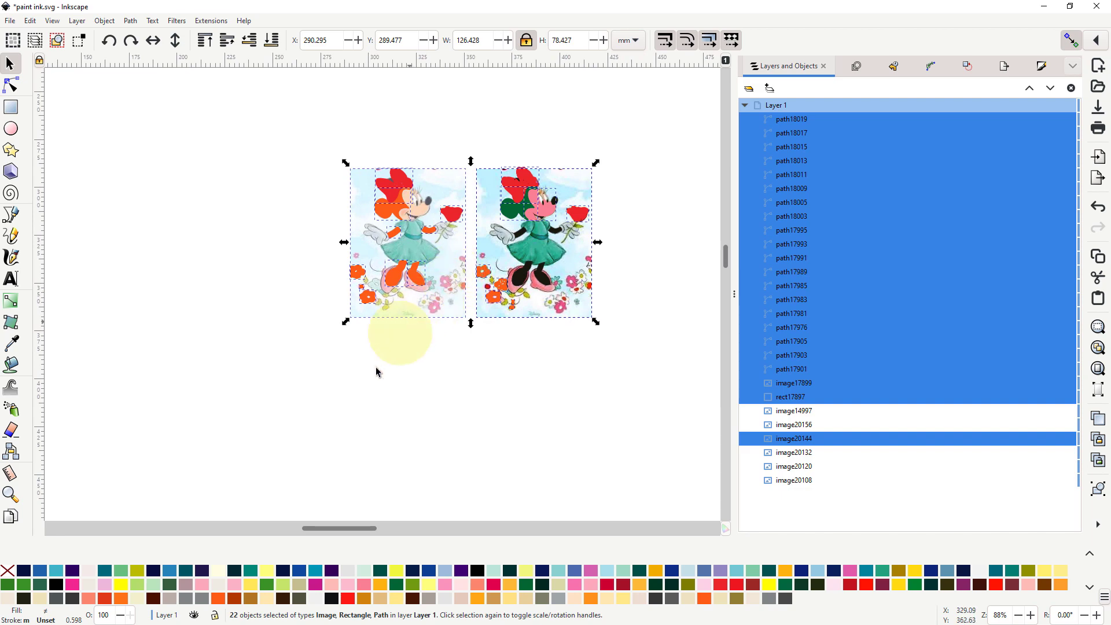
{"action": "scroll", "coordinate": [379, 377], "scroll_direction": "down", "scroll_amount": 3}
{"action": "left_click_drag", "start_coordinate": [426, 342], "coordinate": [289, 286]}
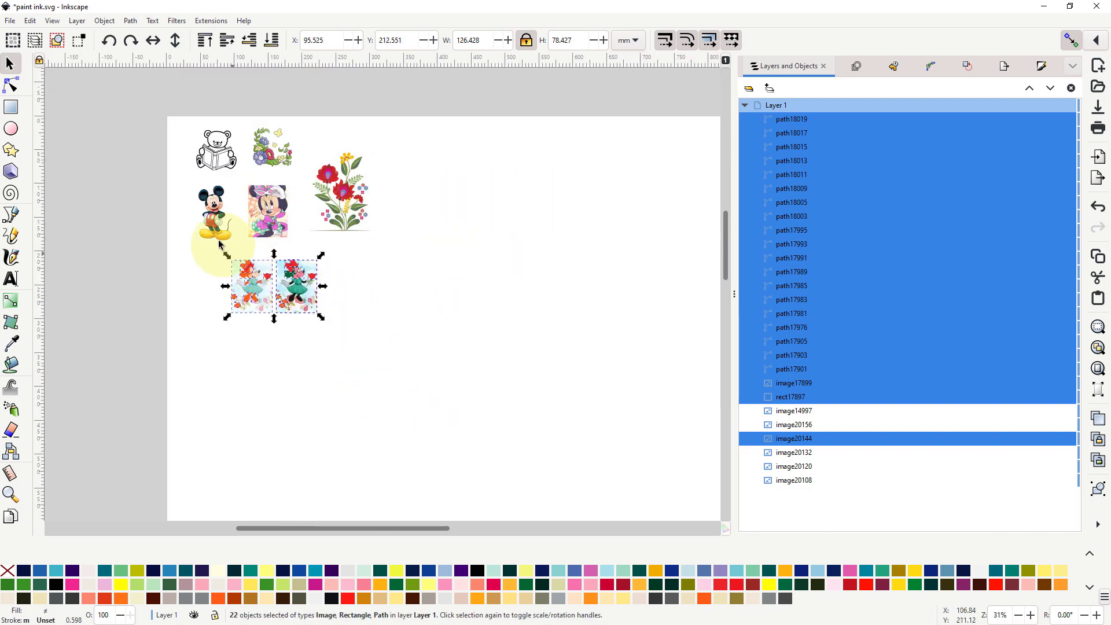
Step: Move the Mickey Mouse picture to an empty area of the page and enlarge it proportionally to about 72 by 116 mm
{"action": "left_click_drag", "start_coordinate": [213, 219], "coordinate": [558, 341]}
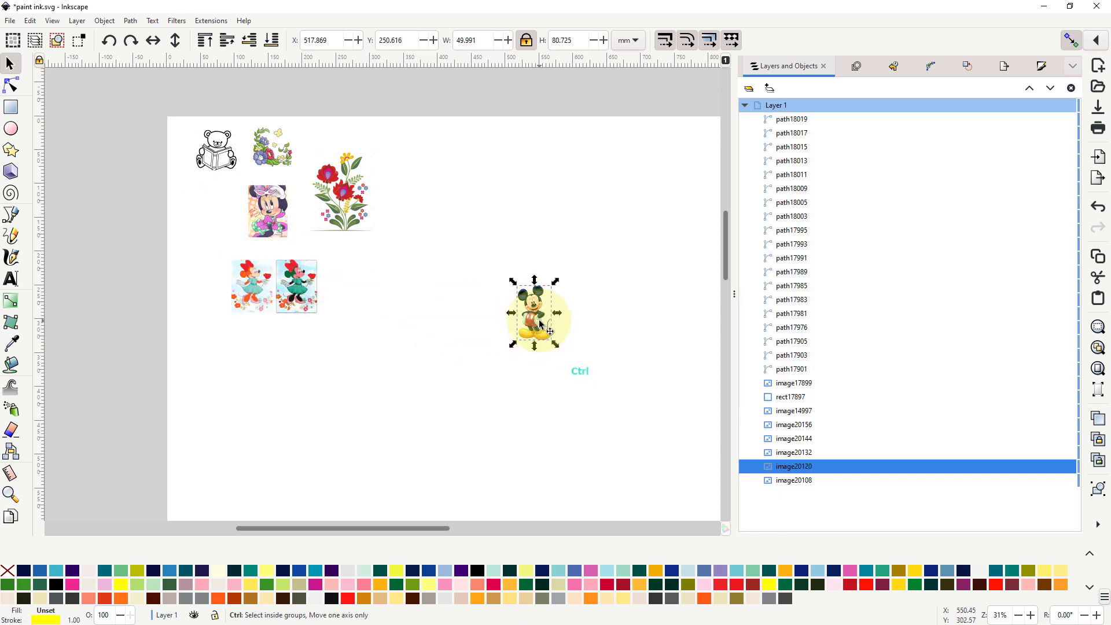
{"action": "scroll", "coordinate": [558, 341], "scroll_direction": "up", "scroll_amount": 3, "text": "ctrl"}
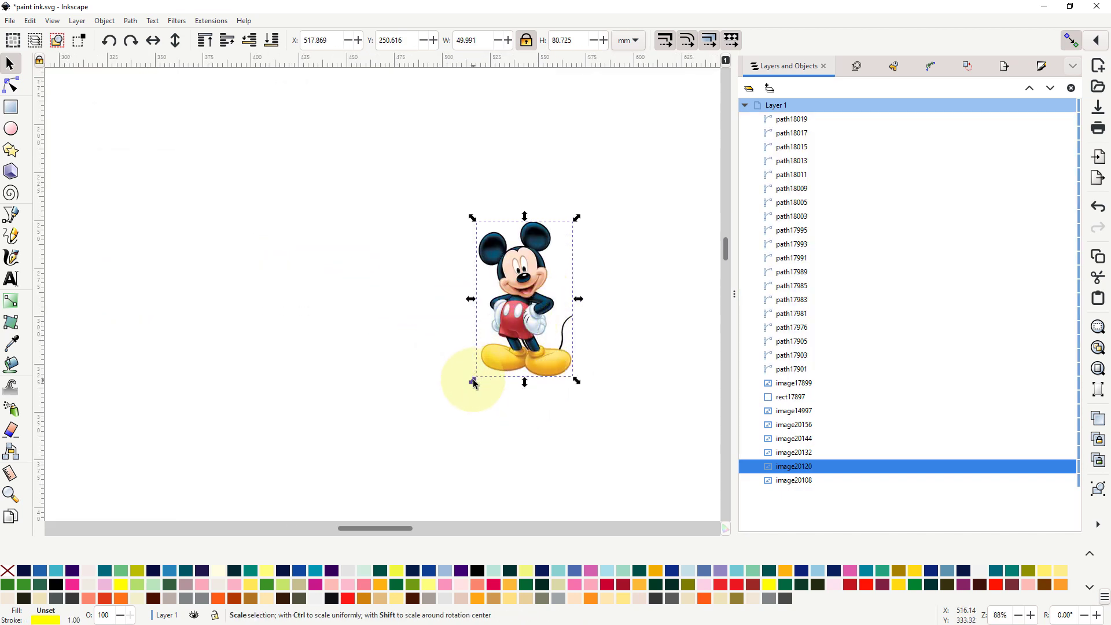
{"action": "left_click_drag", "start_coordinate": [473, 380], "coordinate": [371, 446]}
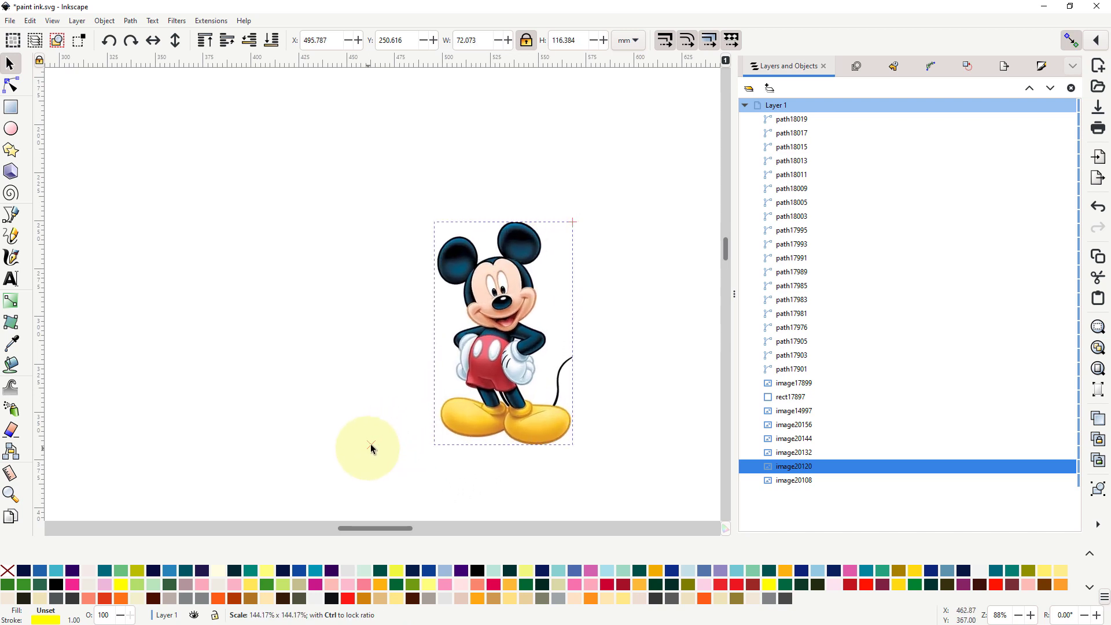
{"action": "scroll", "coordinate": [600, 367], "scroll_direction": "up", "scroll_amount": 2, "text": "ctrl"}
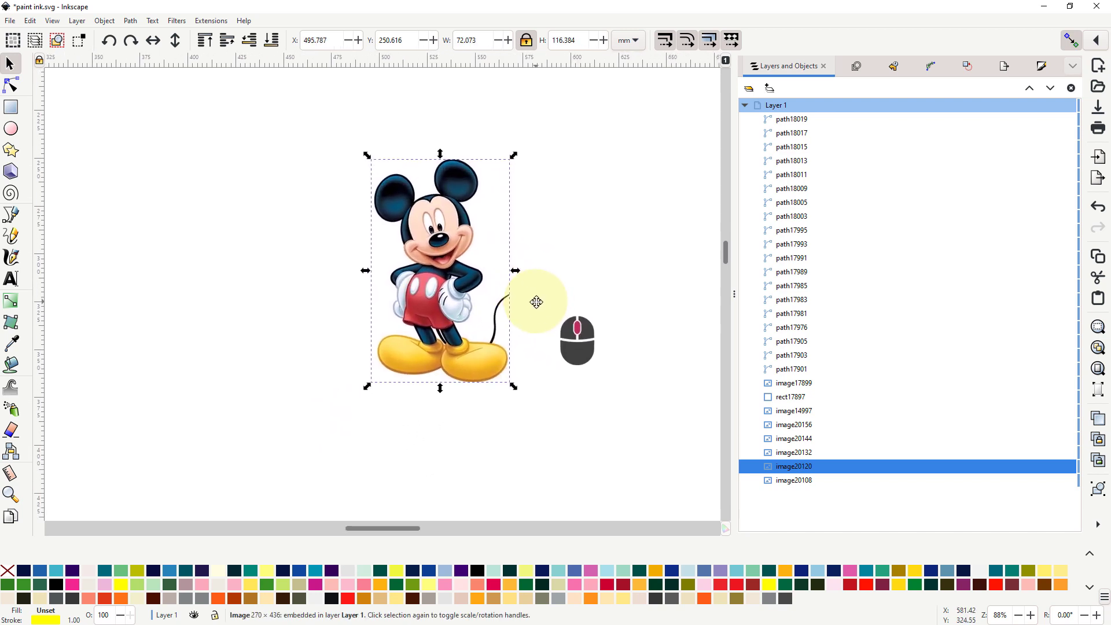
{"action": "scroll", "coordinate": [515, 276], "scroll_direction": "up", "scroll_amount": 1, "text": "ctrl"}
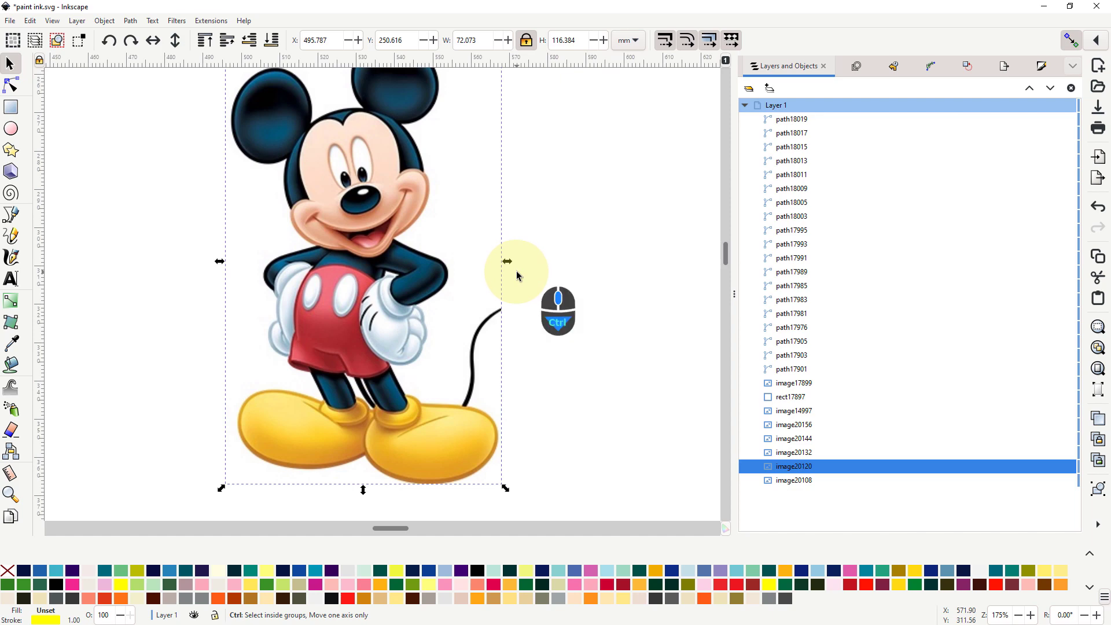
{"action": "scroll", "coordinate": [517, 276], "scroll_direction": "down", "scroll_amount": 1, "text": "ctrl"}
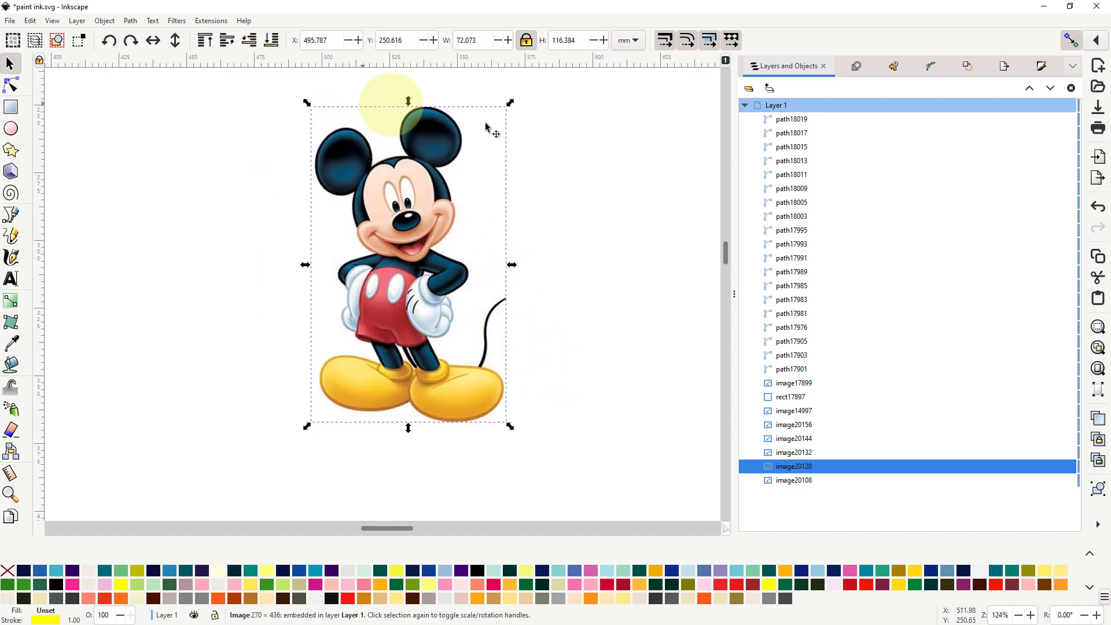
Step: Try bucket-filling the yellow shoe farther from Mickey's tail with orange at threshold 10, and undo the fill
{"action": "left_click", "coordinate": [12, 364]}
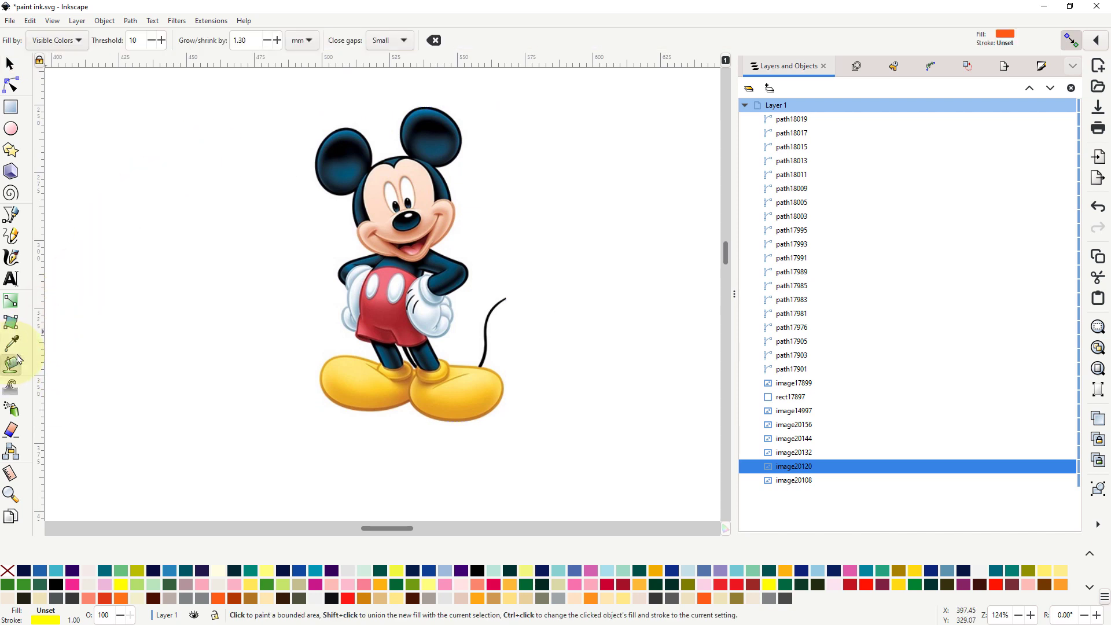
{"action": "left_click", "coordinate": [362, 379]}
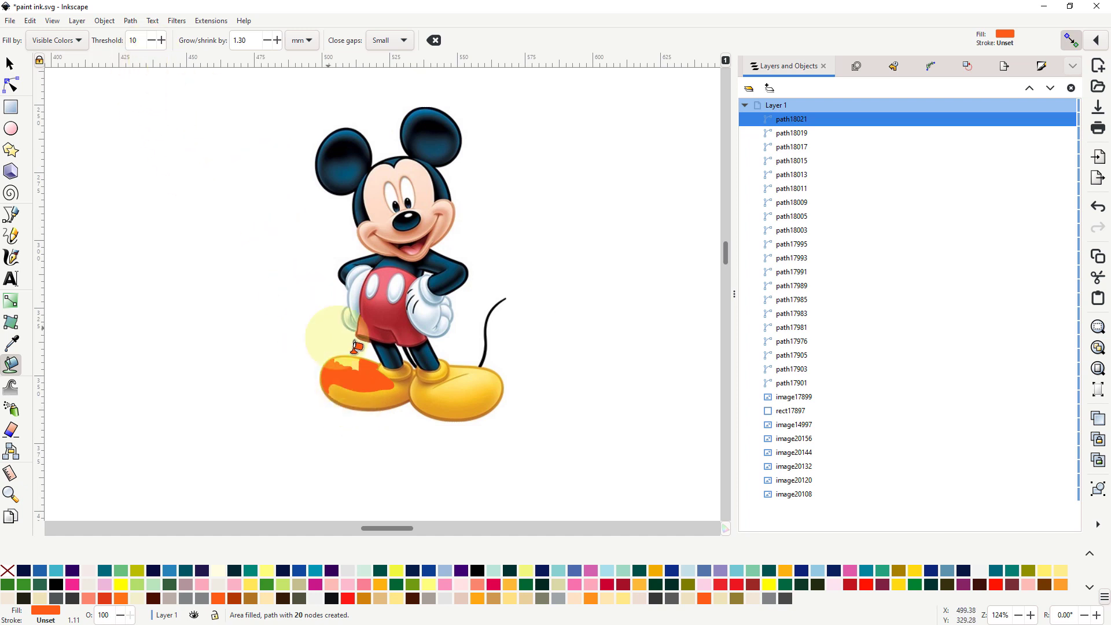
{"action": "left_click", "coordinate": [31, 20]}
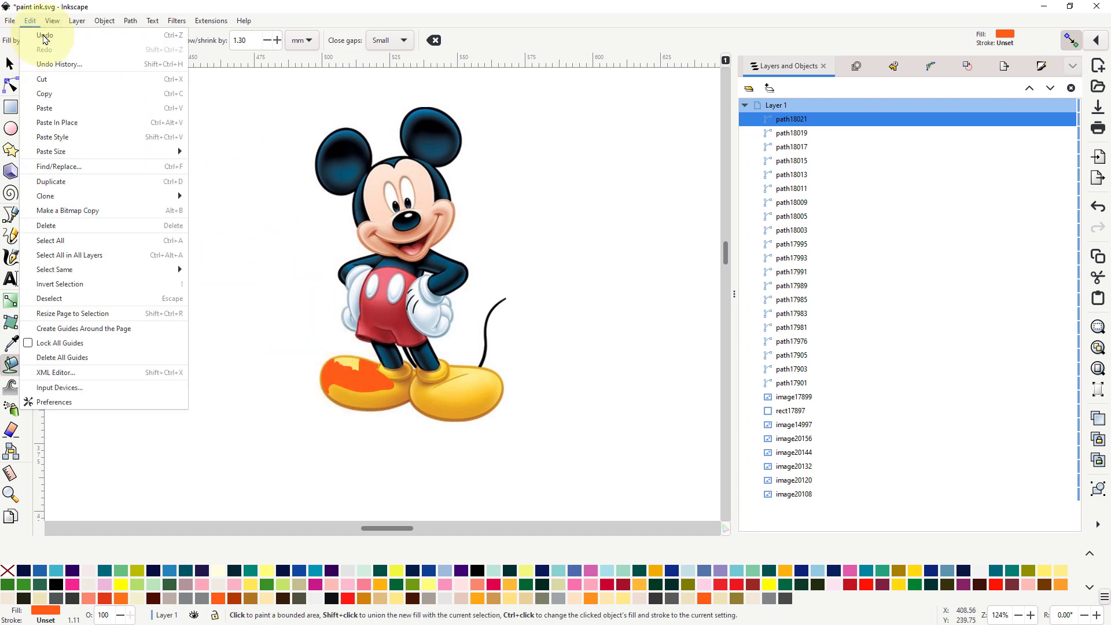
{"action": "left_click", "coordinate": [45, 36]}
Step: Raise the fill threshold to 24, try bucket-filling the same yellow shoe with orange, and undo that fill
{"action": "left_click", "coordinate": [162, 40]}
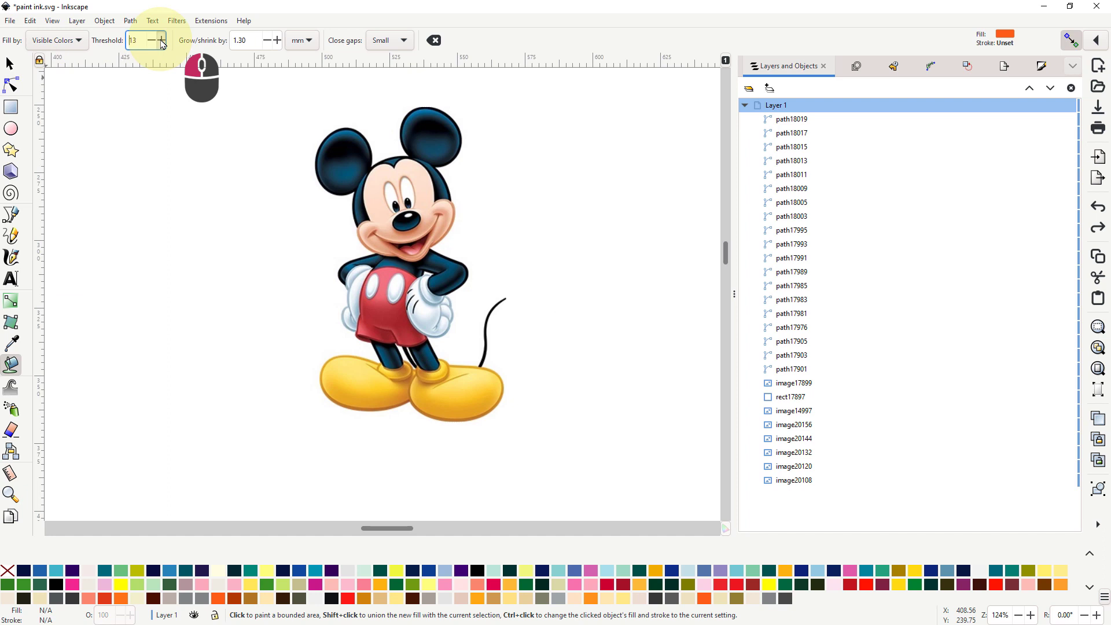
{"action": "left_click", "coordinate": [360, 374]}
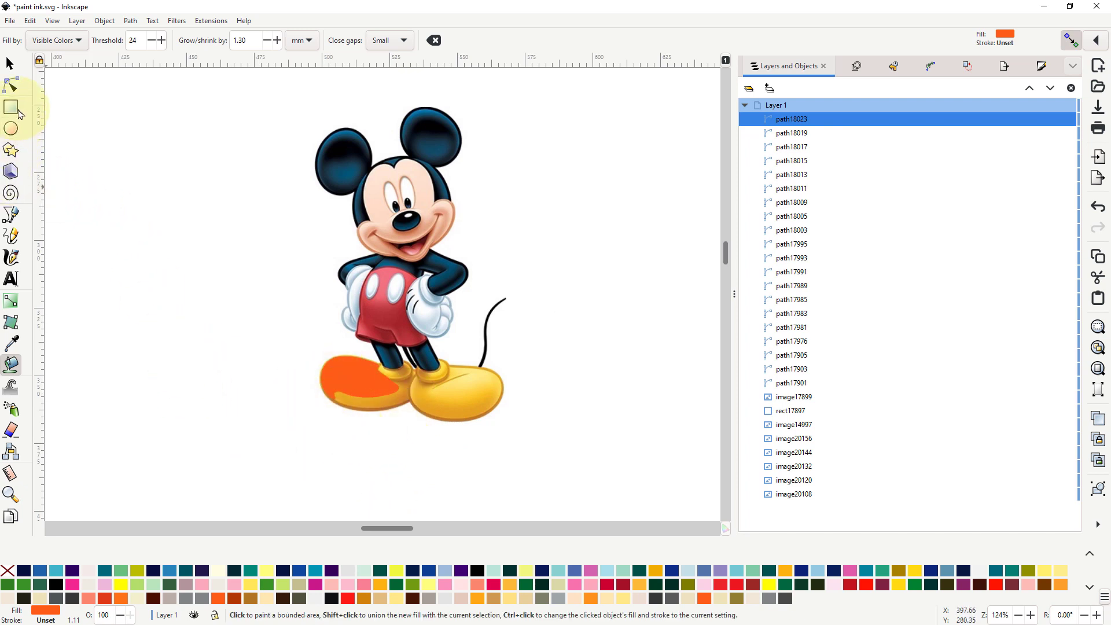
{"action": "left_click", "coordinate": [30, 21]}
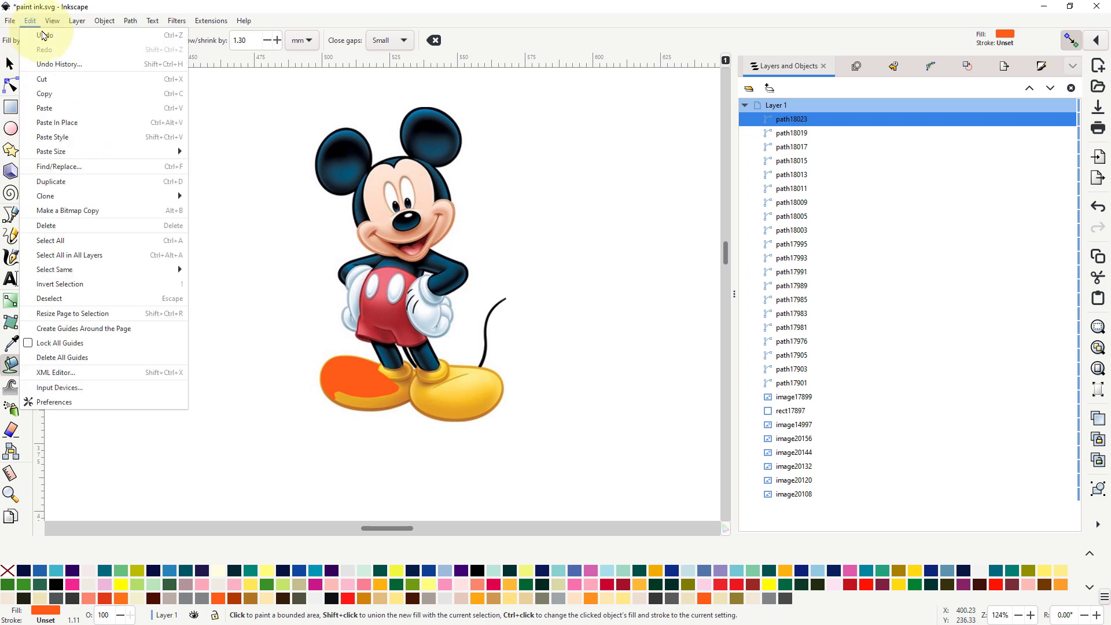
{"action": "left_click", "coordinate": [44, 36]}
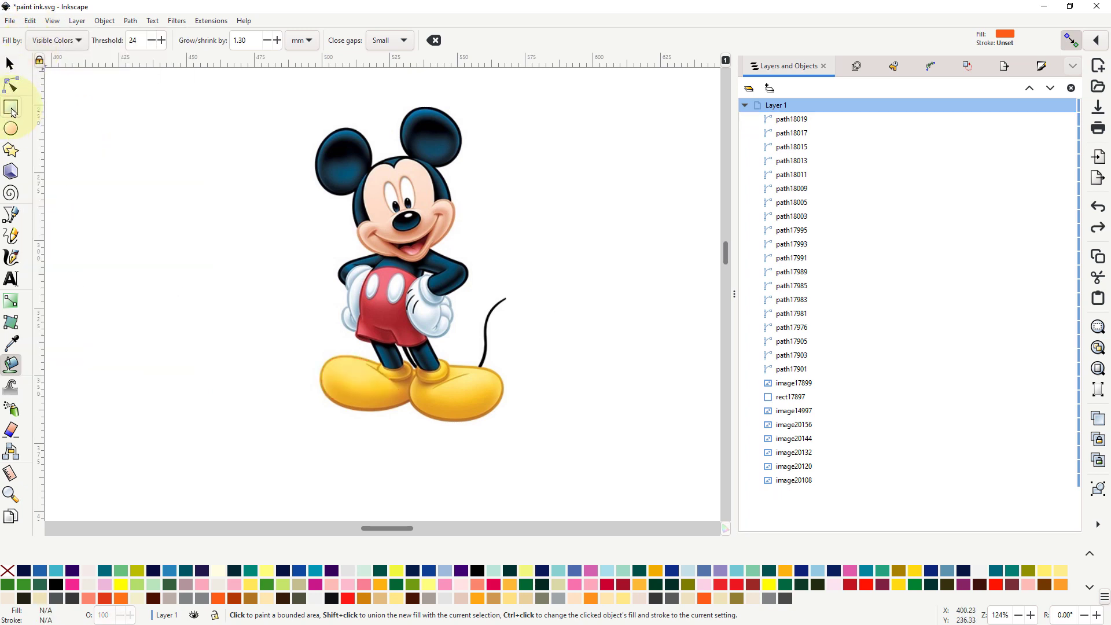
Step: Draw an orange rectangle about 120 by 146 mm covering the whole Mickey Mouse picture
{"action": "left_click", "coordinate": [11, 108]}
{"action": "left_click_drag", "start_coordinate": [250, 77], "coordinate": [576, 470]}
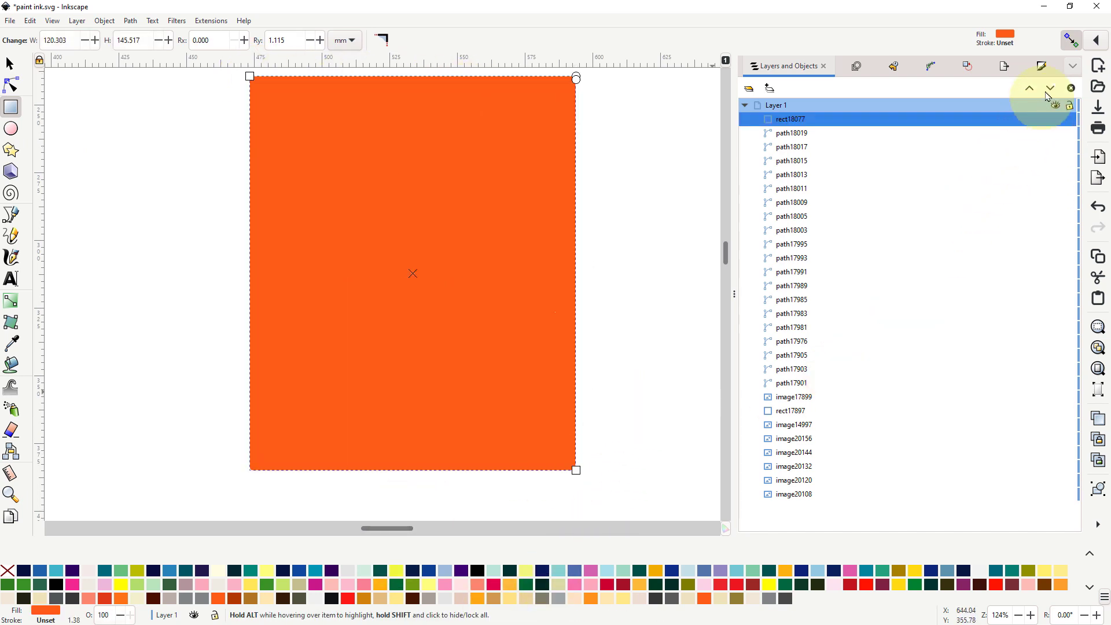
Step: Open the fill and stroke settings of the orange rectangle and set its blend mode to Color
{"action": "left_click", "coordinate": [1042, 66]}
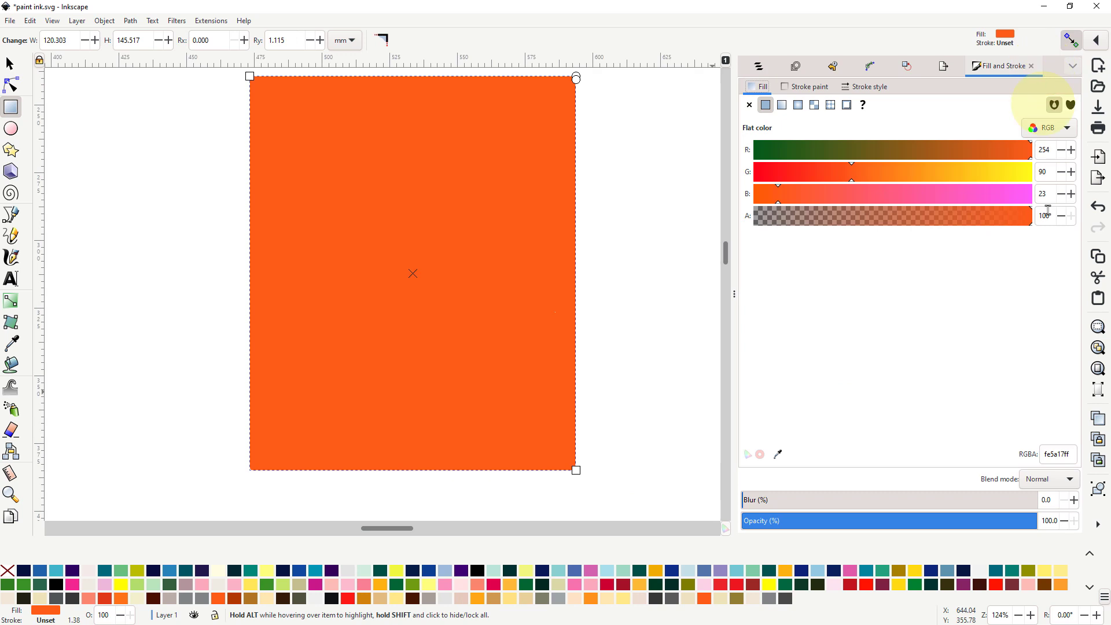
{"action": "left_click", "coordinate": [1066, 485]}
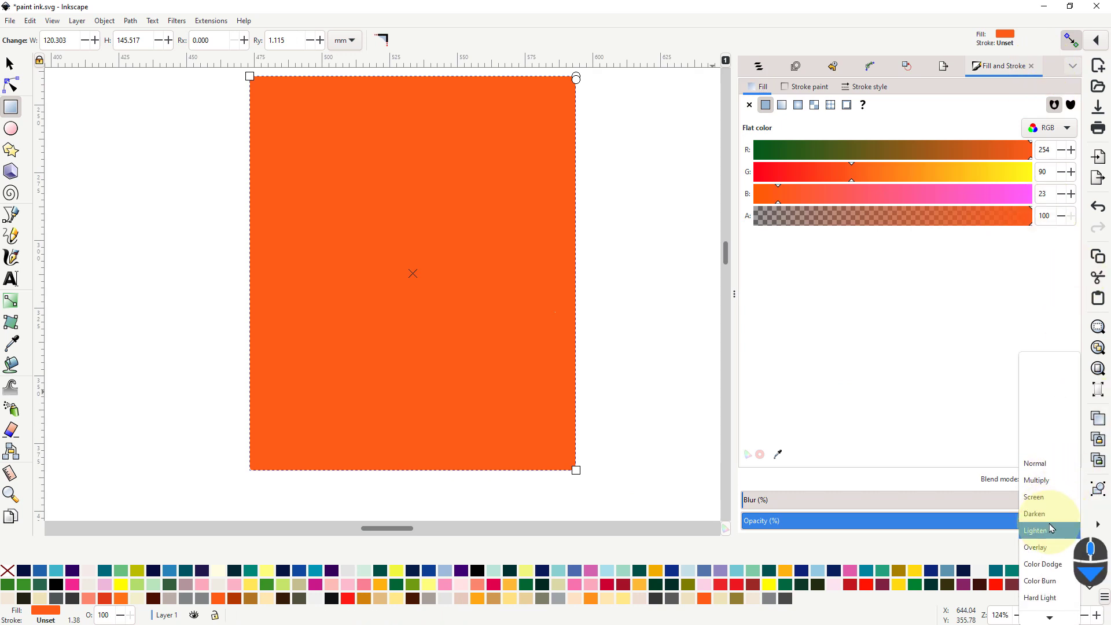
{"action": "scroll", "coordinate": [1052, 528], "scroll_direction": "down", "scroll_amount": 6}
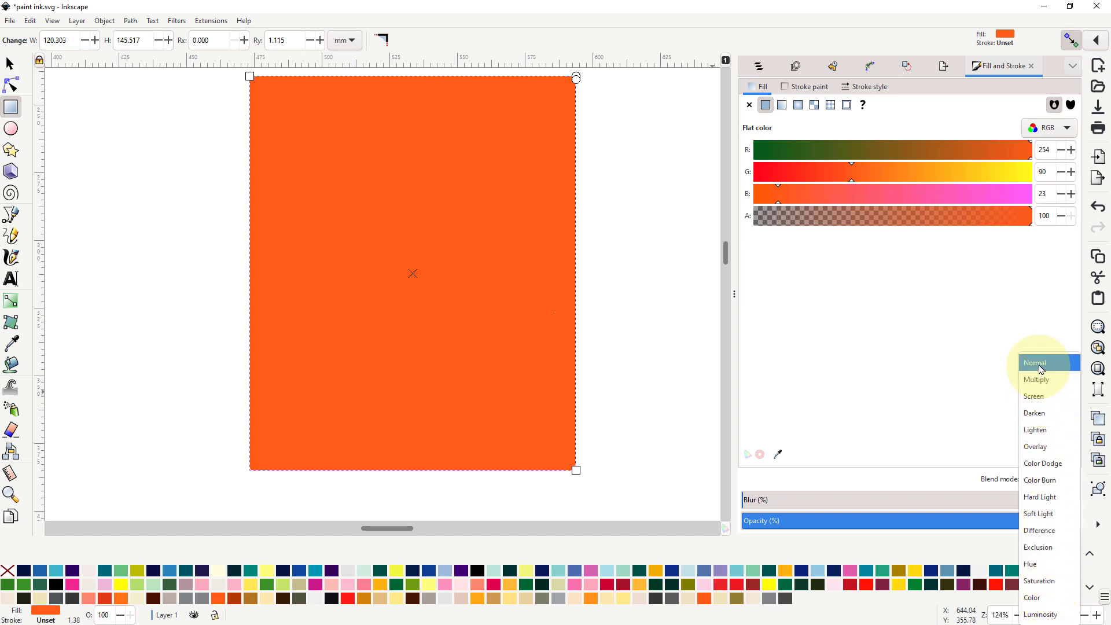
{"action": "left_click", "coordinate": [1043, 599]}
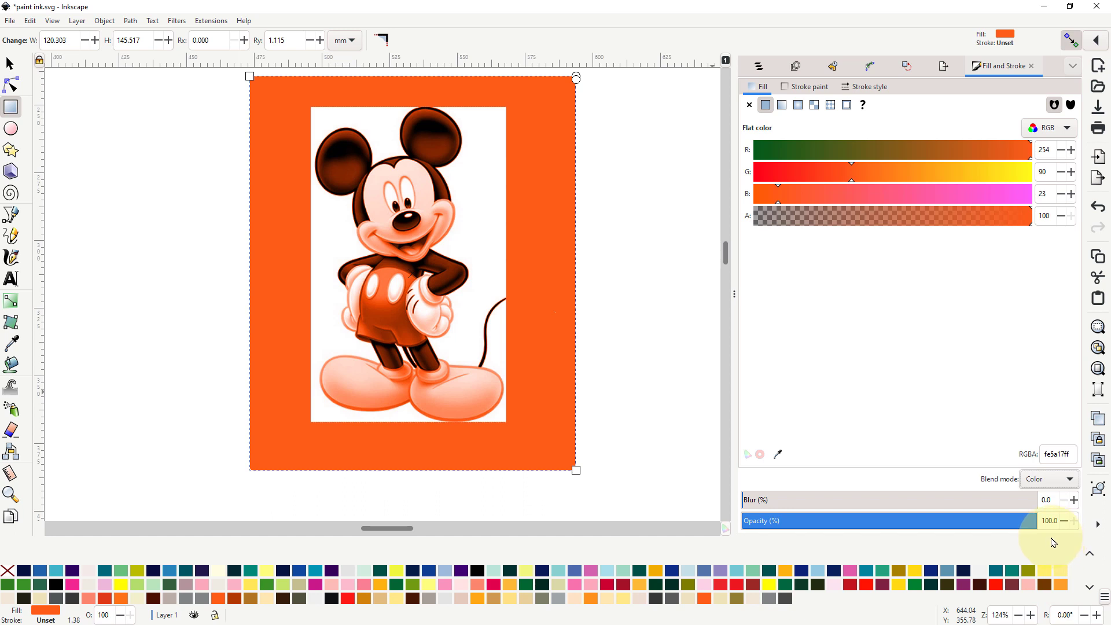
Step: Try the Saturation, Exclusion and Soft Light blend modes on the orange rectangle over the Mickey picture
{"action": "left_click", "coordinate": [1068, 481]}
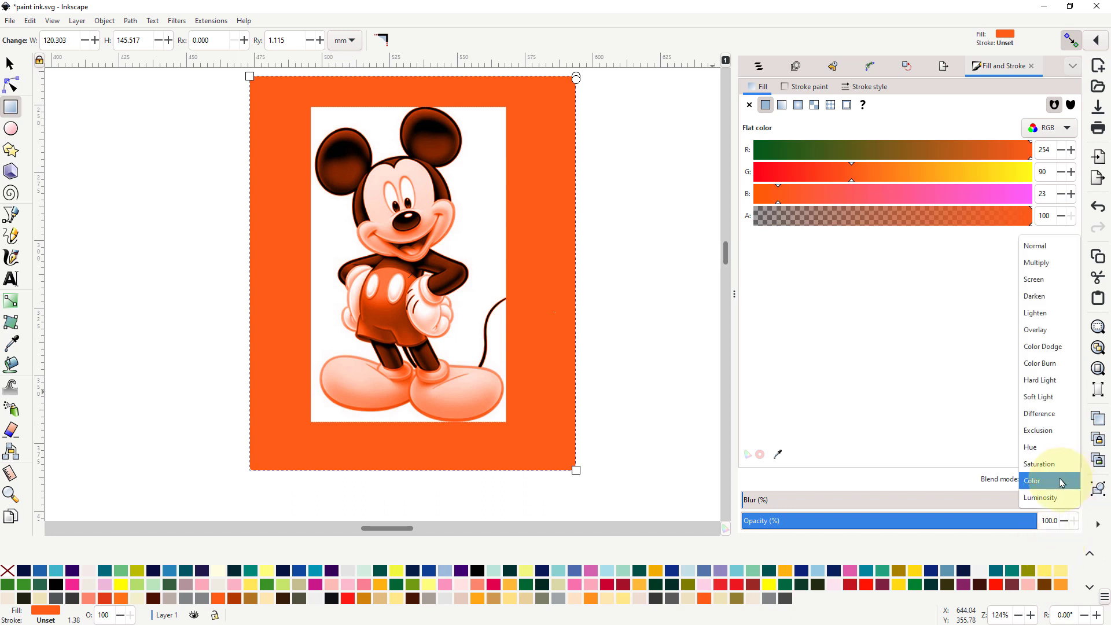
{"action": "left_click", "coordinate": [1052, 463]}
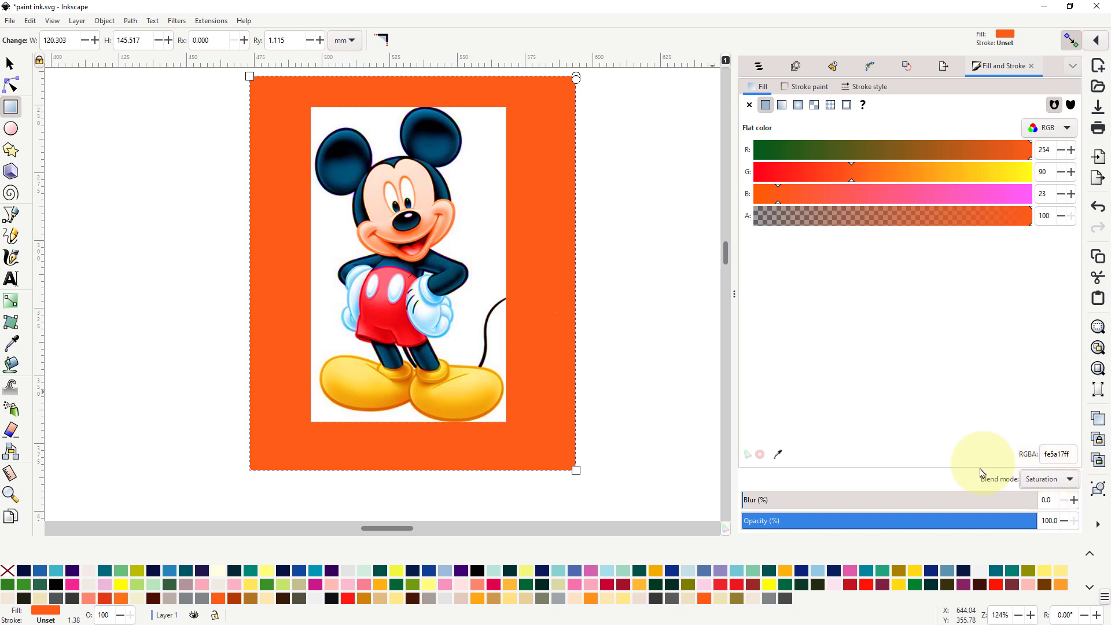
{"action": "left_click", "coordinate": [1075, 480]}
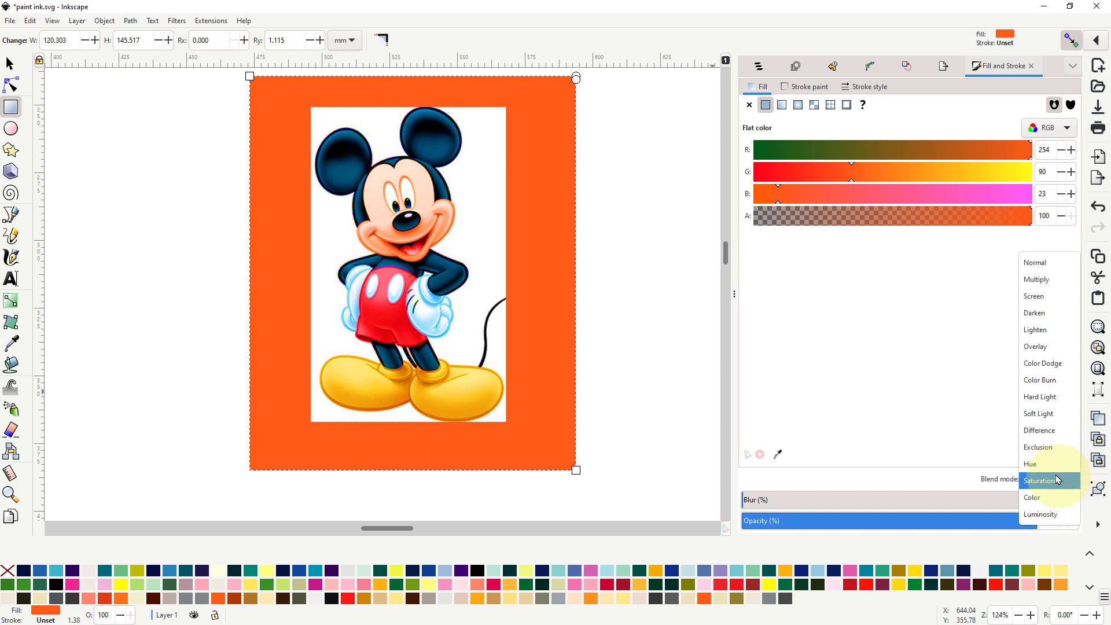
{"action": "left_click", "coordinate": [1048, 451]}
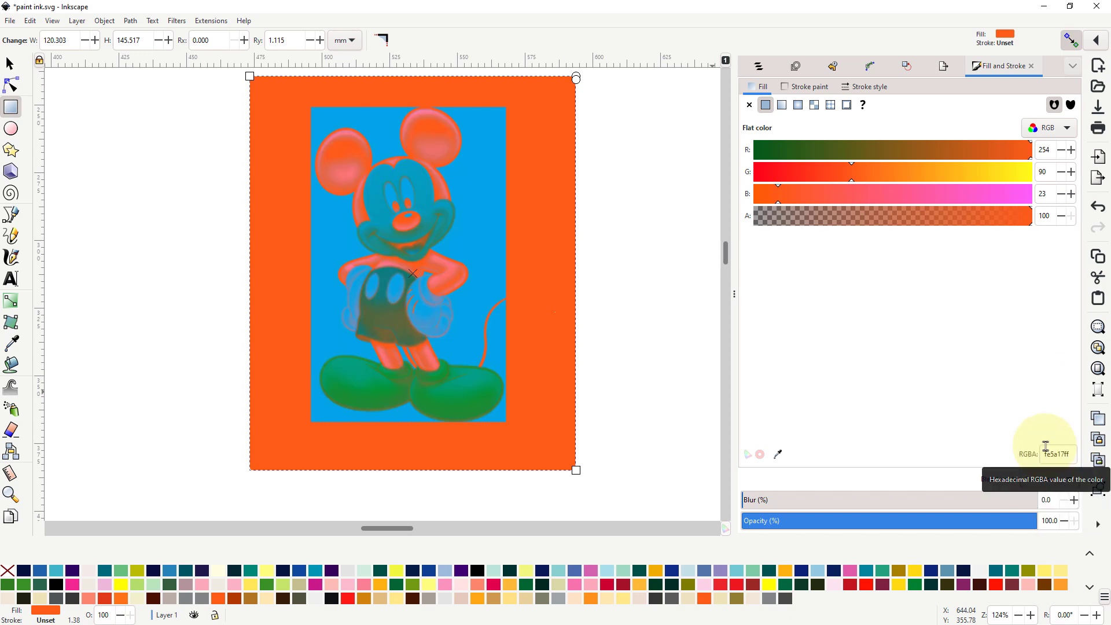
{"action": "left_click", "coordinate": [1069, 481]}
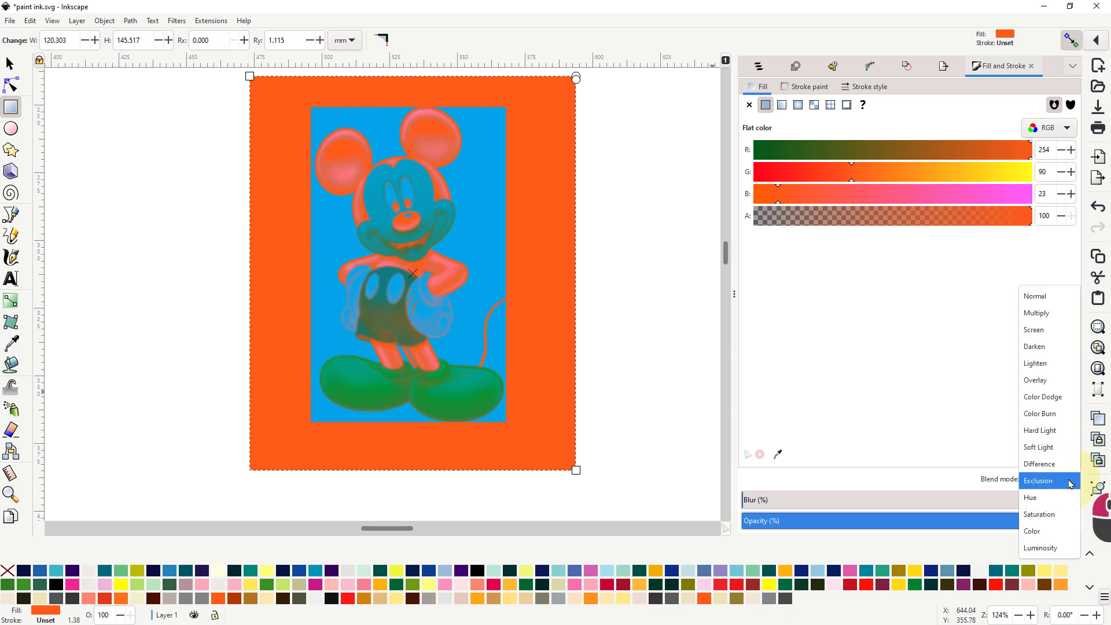
{"action": "left_click", "coordinate": [1057, 452]}
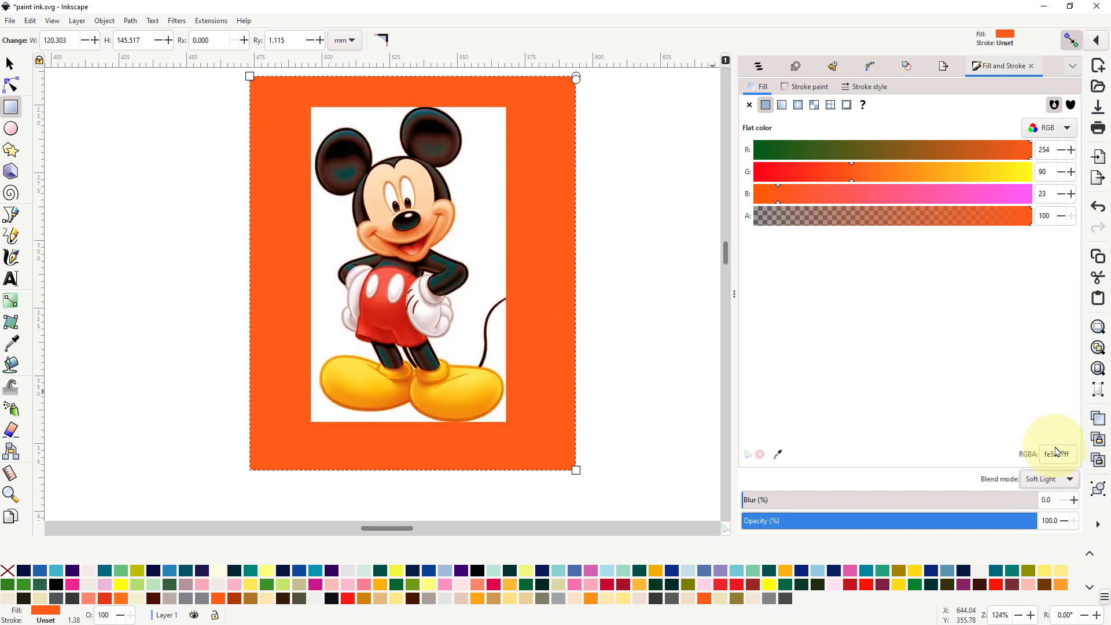
Step: Try the Hard Light, Overlay and Multiply blend modes on the orange rectangle over the Mickey picture
{"action": "left_click", "coordinate": [1073, 482]}
{"action": "left_click", "coordinate": [1052, 463]}
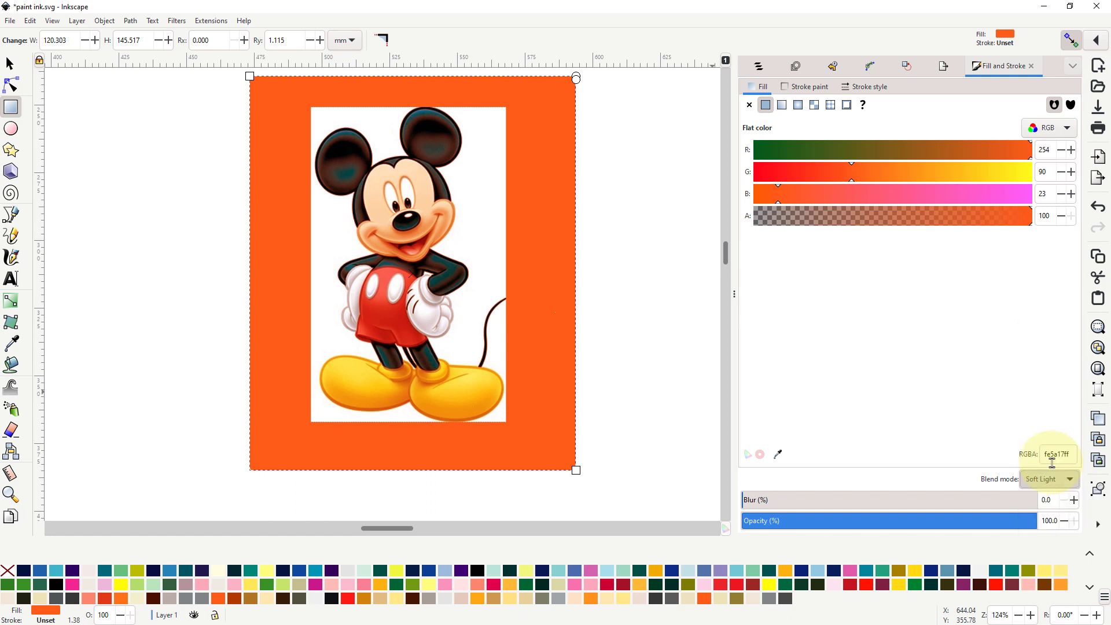
{"action": "left_click", "coordinate": [1073, 484]}
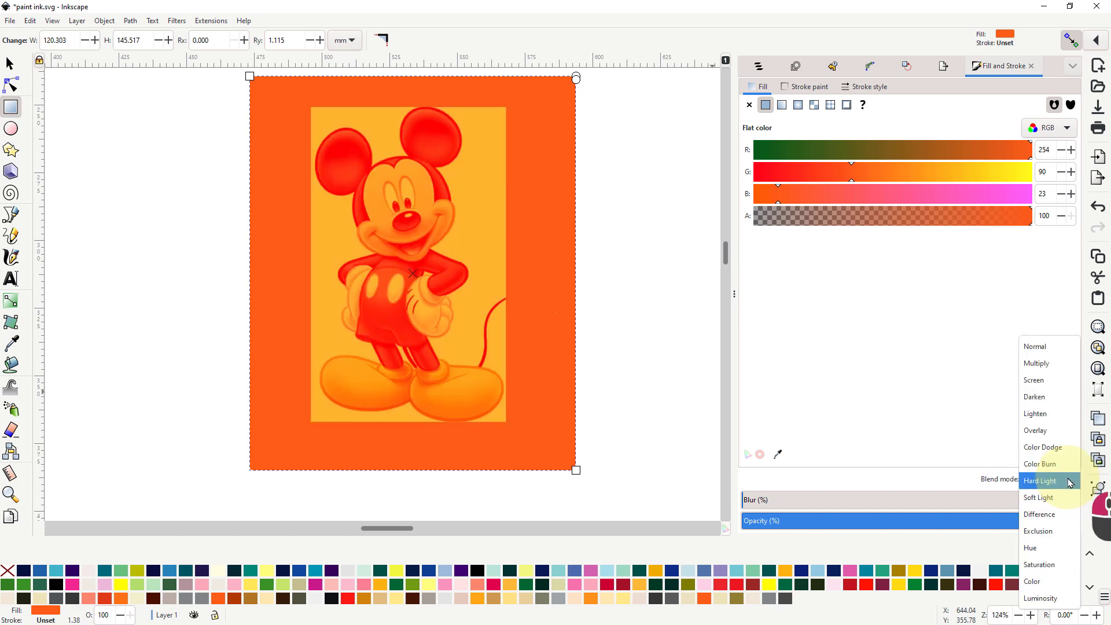
{"action": "left_click", "coordinate": [1051, 433]}
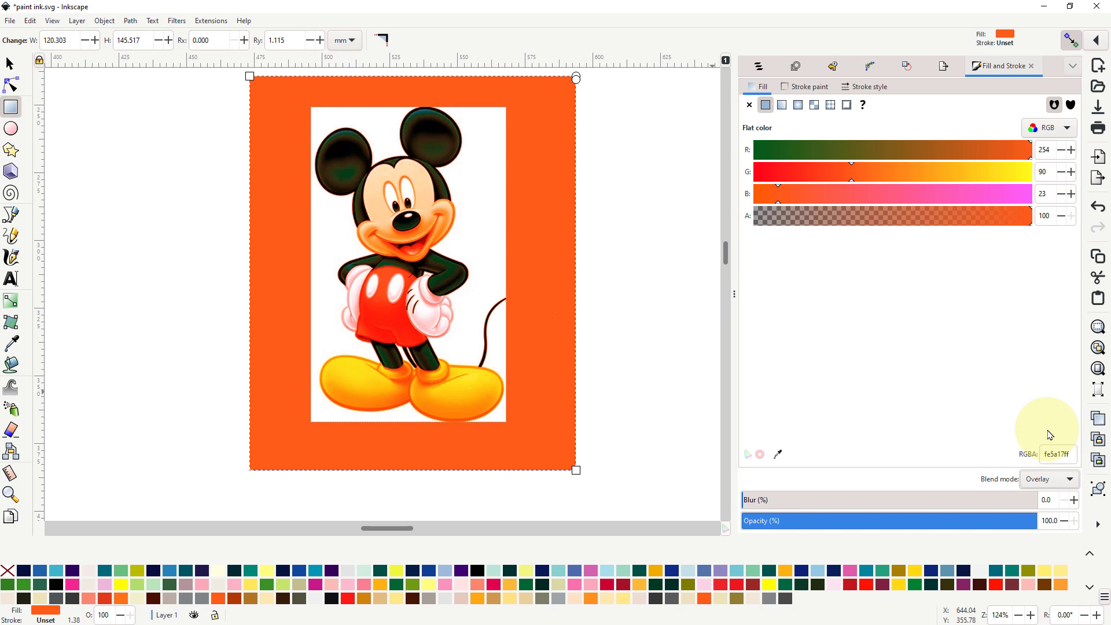
{"action": "left_click", "coordinate": [1073, 482]}
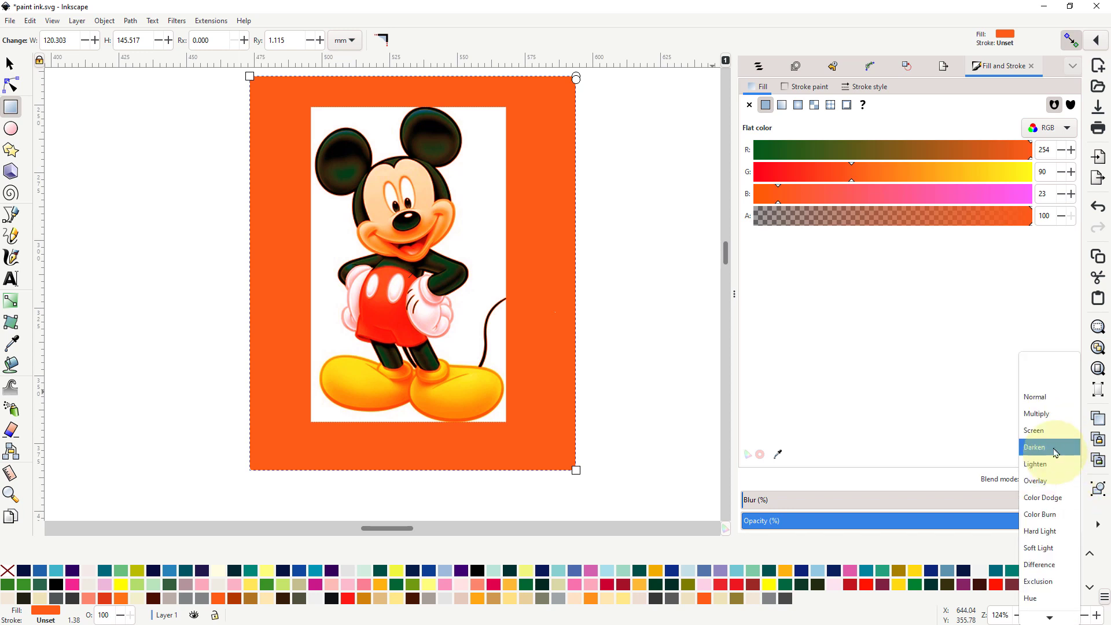
{"action": "left_click", "coordinate": [1051, 415]}
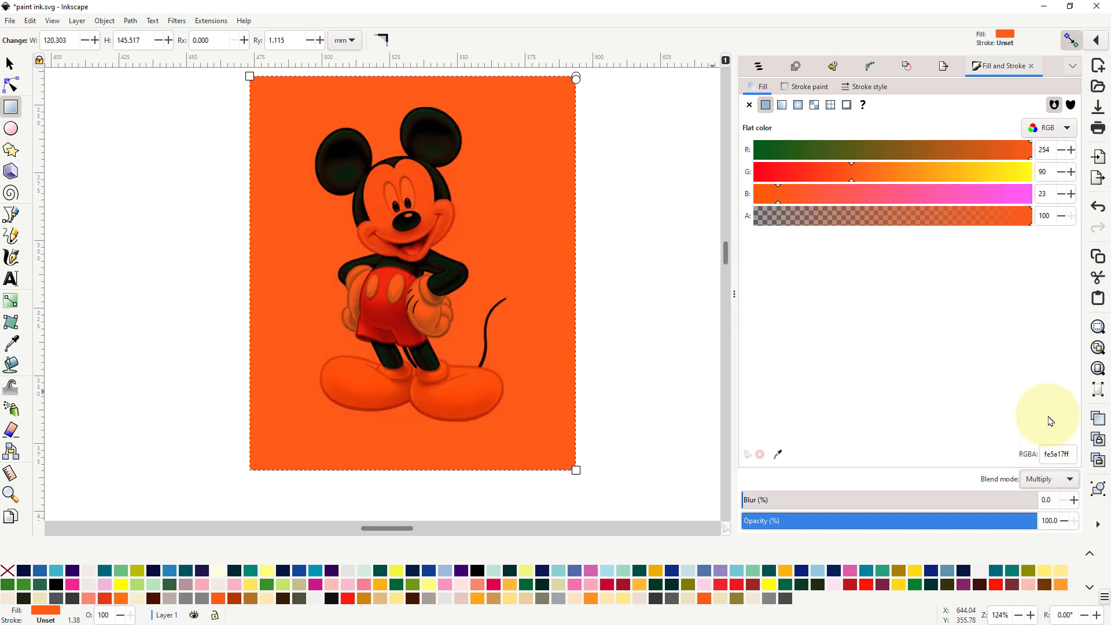
{"action": "left_click", "coordinate": [1073, 480]}
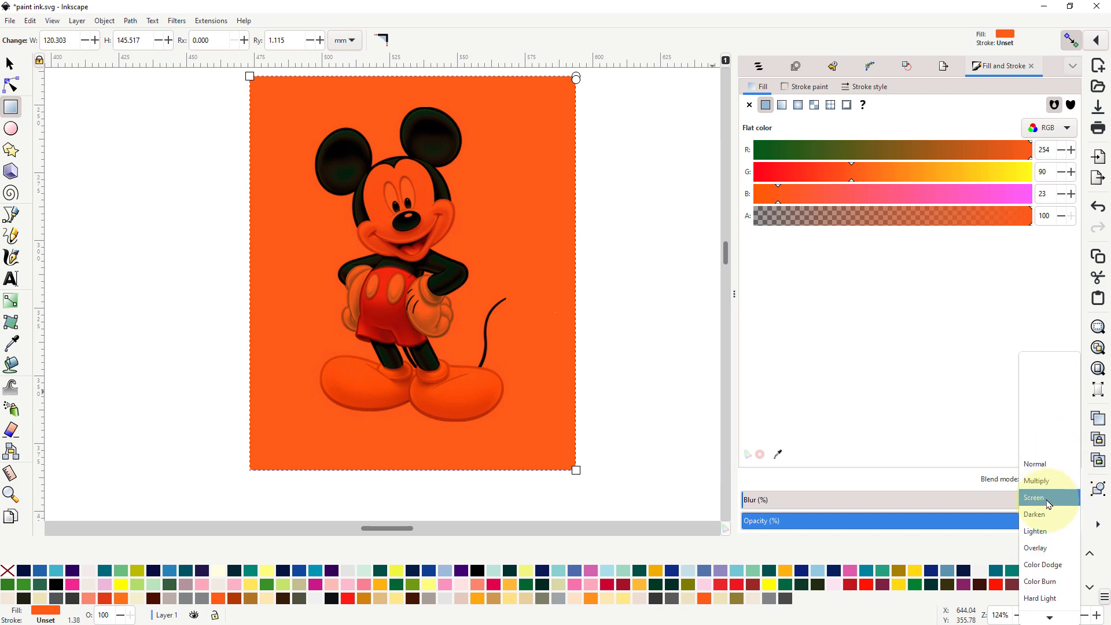
{"action": "left_click", "coordinate": [1047, 486]}
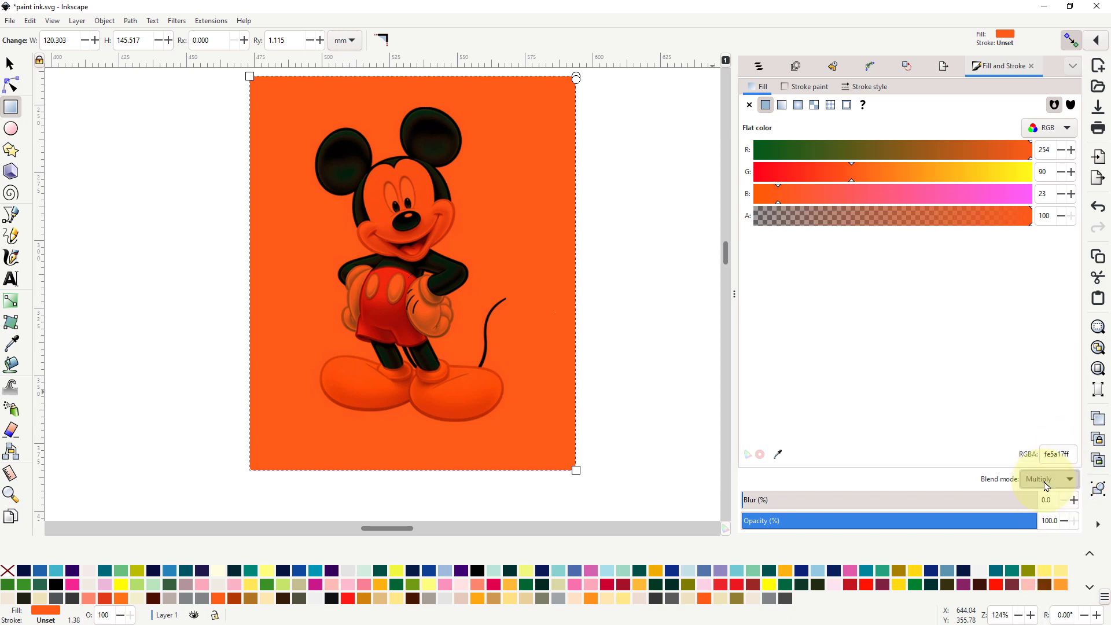
Step: Set the orange rectangle's blend mode to Color Dodge
{"action": "left_click", "coordinate": [1073, 483]}
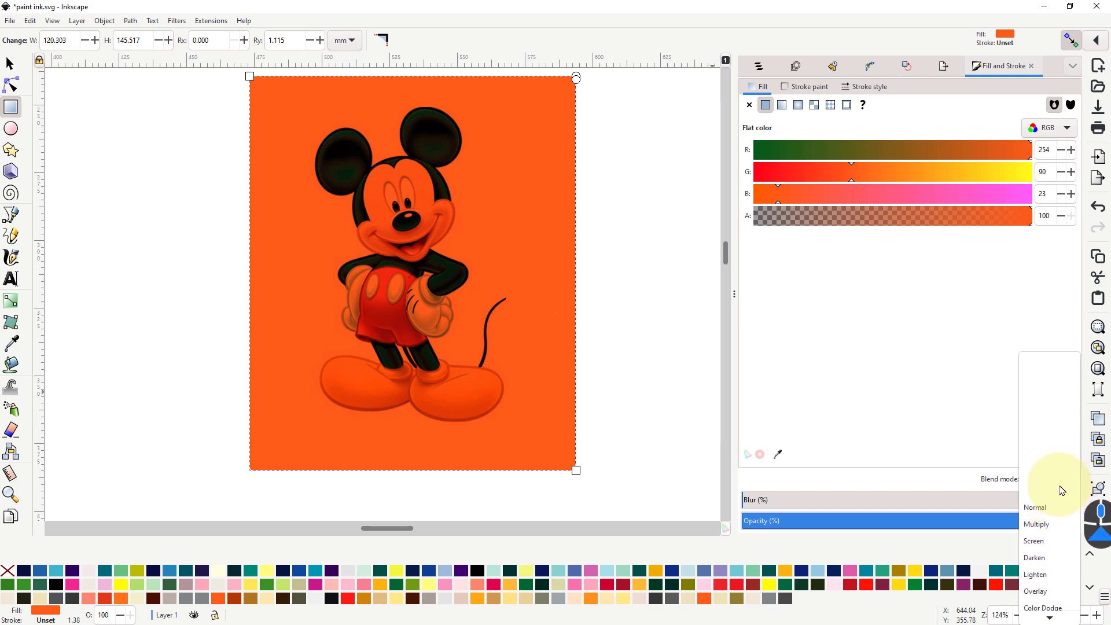
{"action": "scroll", "coordinate": [1052, 528], "scroll_direction": "down", "scroll_amount": 4}
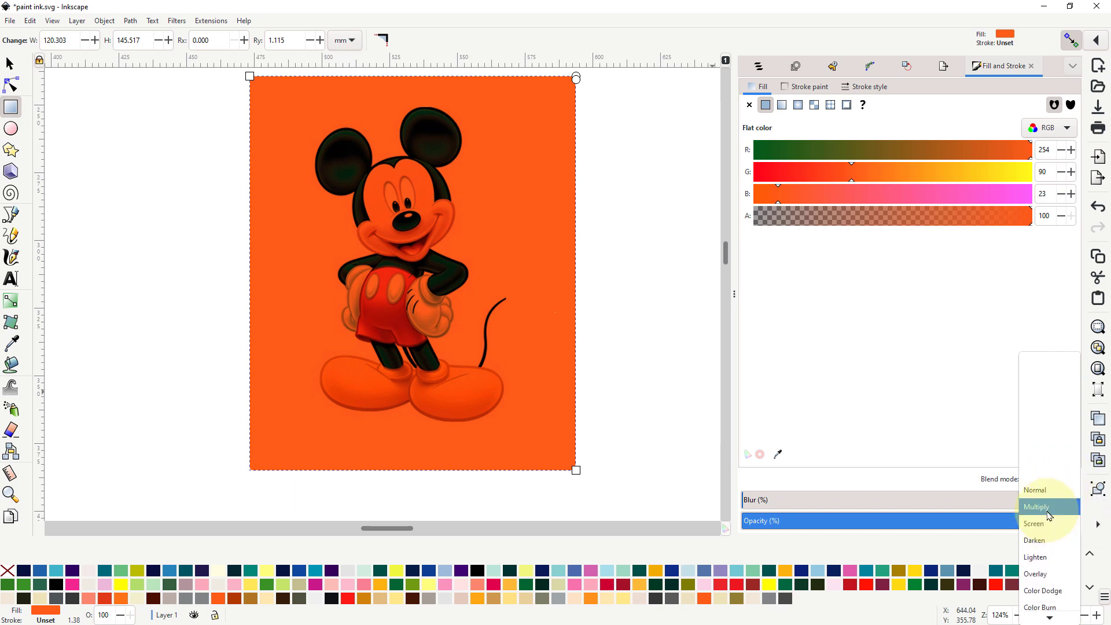
{"action": "scroll", "coordinate": [1049, 533], "scroll_direction": "down", "scroll_amount": 4}
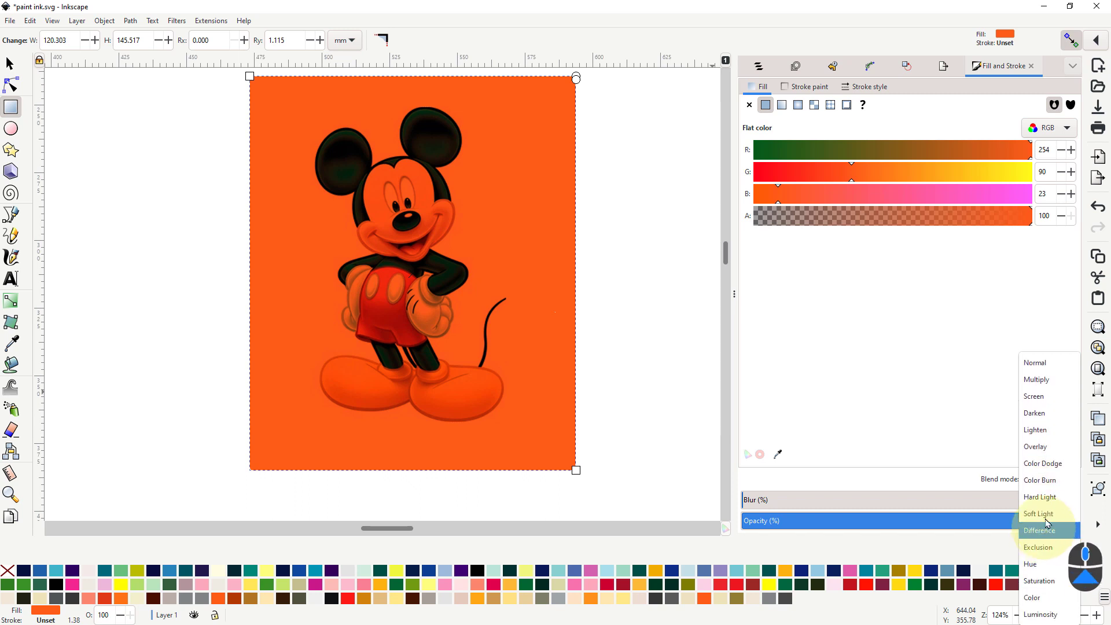
{"action": "left_click", "coordinate": [1054, 468]}
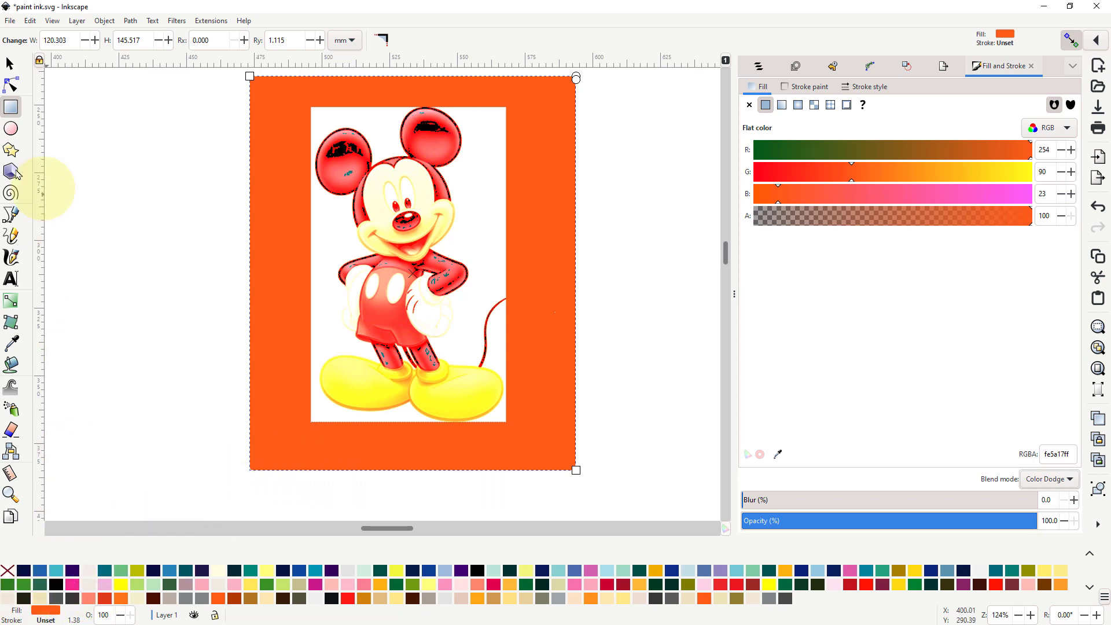
Step: Bucket-fill Mickey's yellow shoes with orange at threshold 24
{"action": "left_click", "coordinate": [13, 366]}
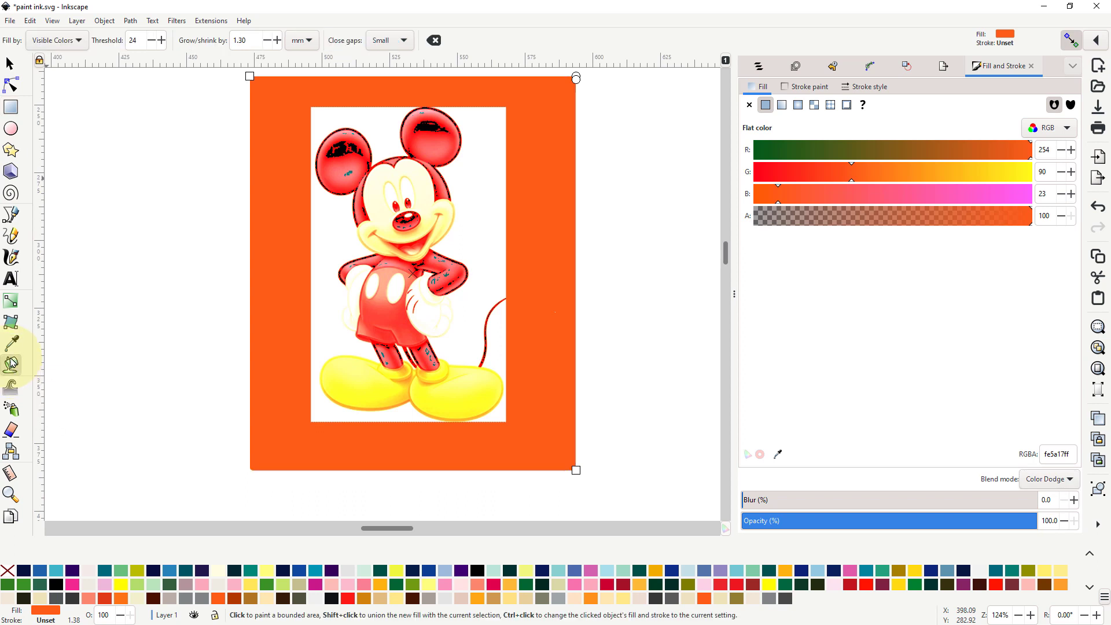
{"action": "left_click", "coordinate": [367, 389]}
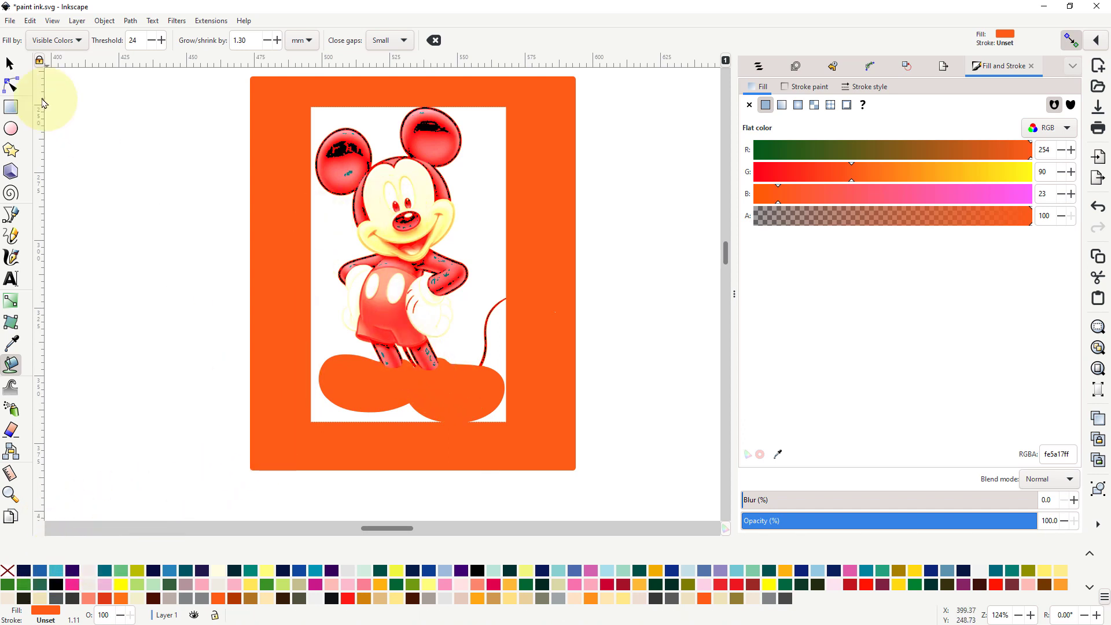
Step: Select the orange rectangle covering the Mickey picture and change its fill to near-black (212012)
{"action": "left_click", "coordinate": [10, 63]}
{"action": "left_click", "coordinate": [275, 366]}
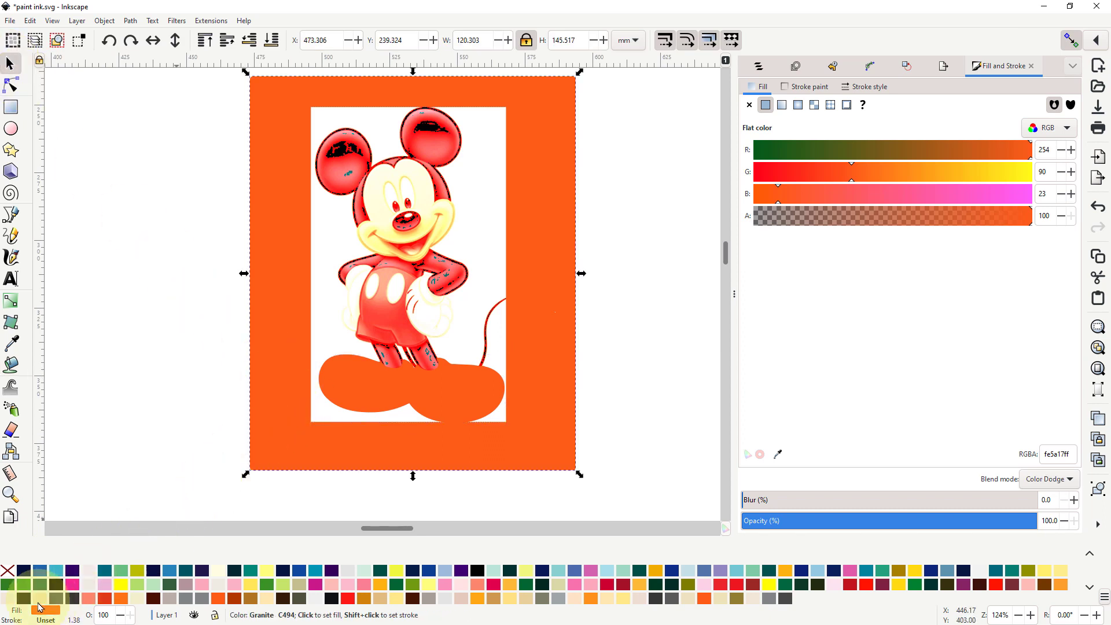
{"action": "left_click", "coordinate": [25, 602]}
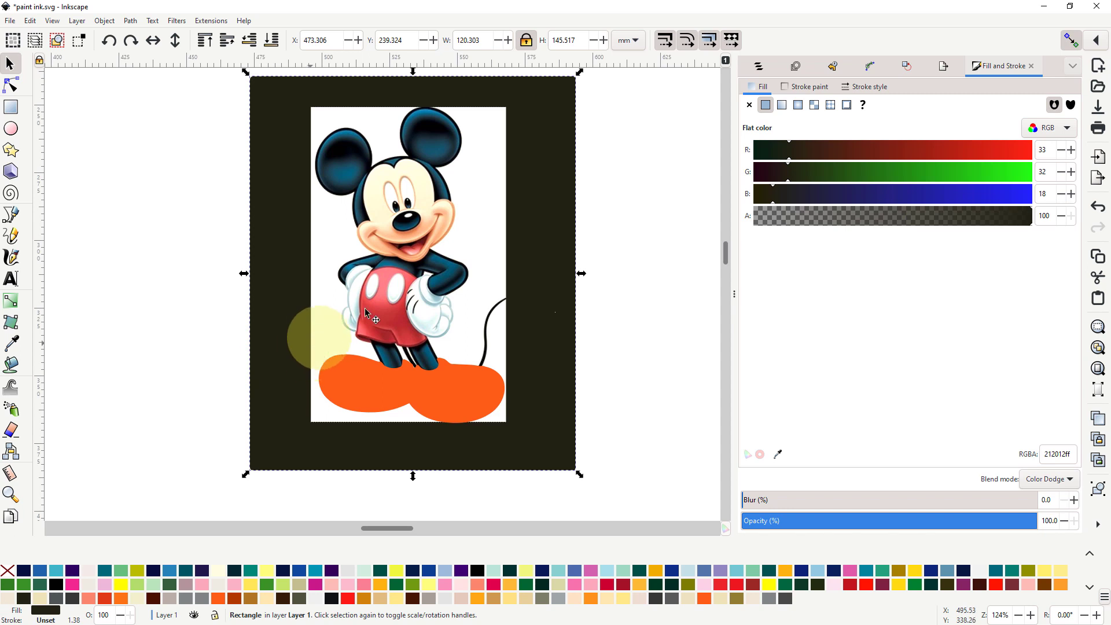
Step: Bucket-fill Mickey's arms, both legs, nose and the two white shorts buttons with the near-black colour
{"action": "left_click", "coordinate": [13, 366]}
{"action": "left_click", "coordinate": [456, 268]}
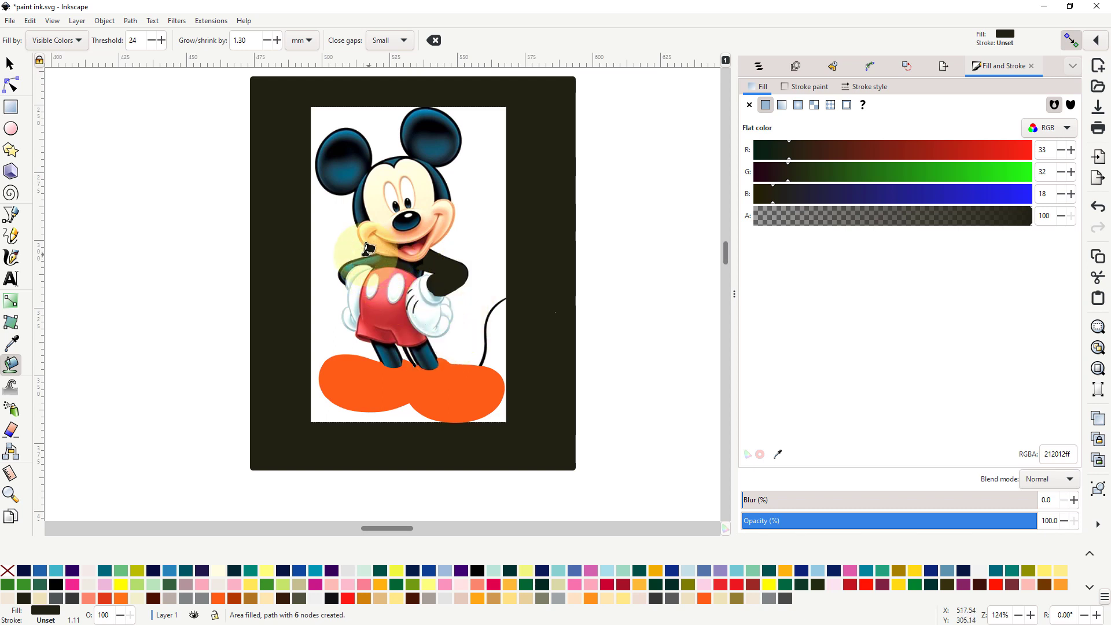
{"action": "left_click", "coordinate": [373, 253]}
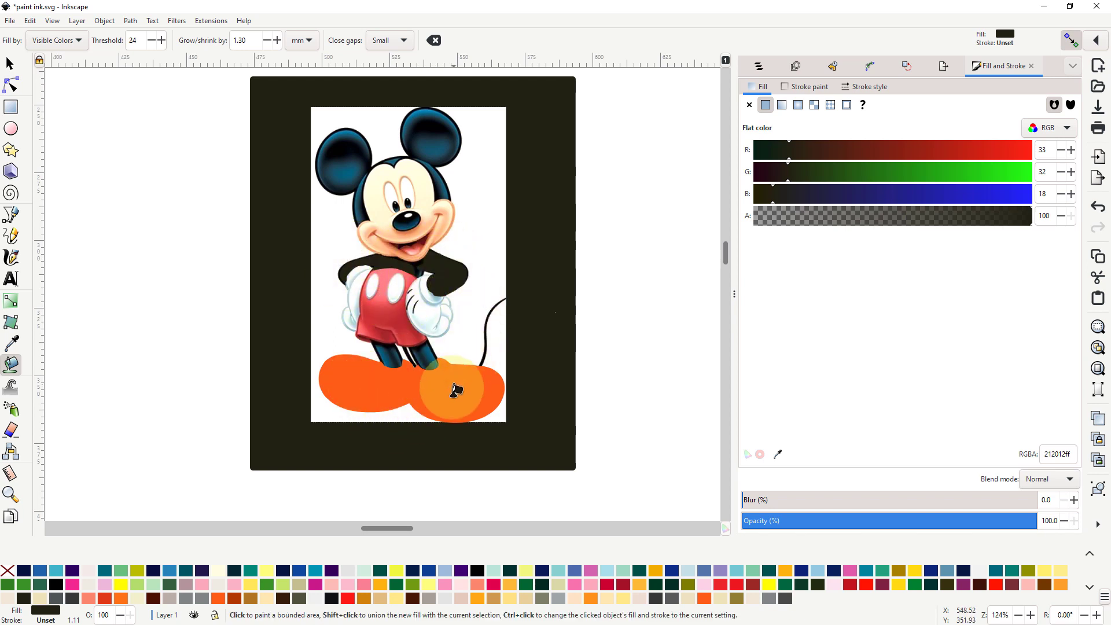
{"action": "left_click", "coordinate": [434, 350]}
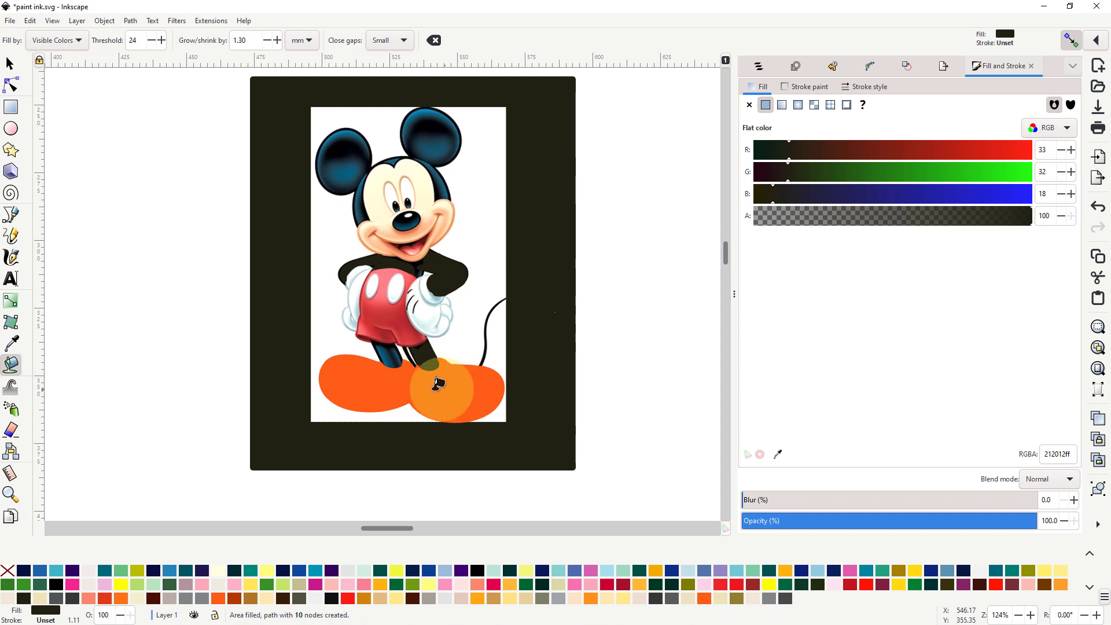
{"action": "left_click", "coordinate": [391, 351]}
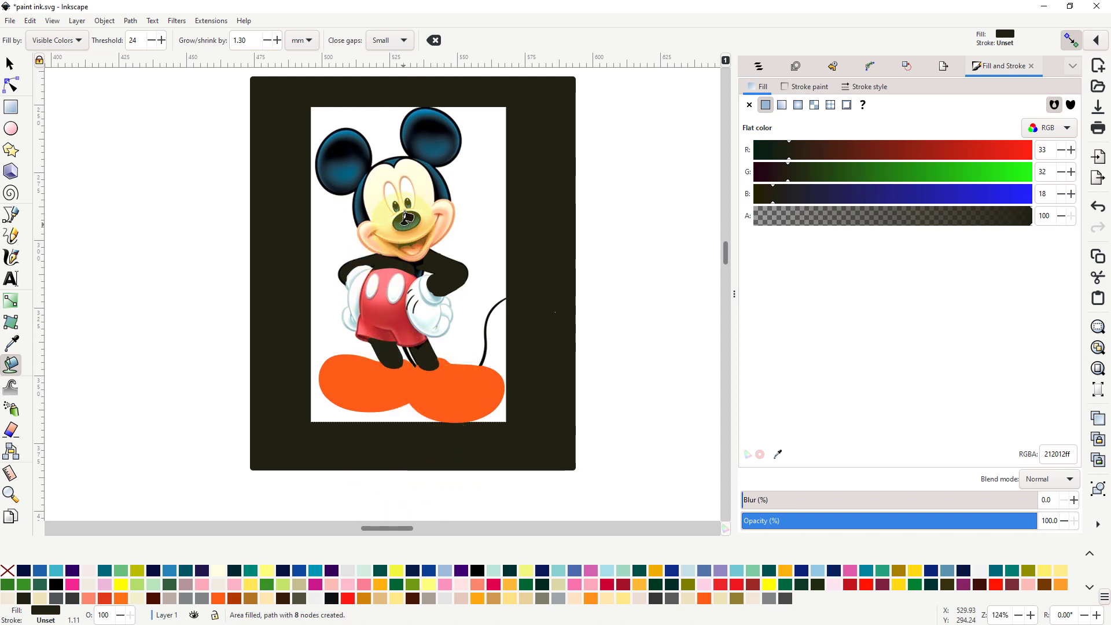
{"action": "left_click", "coordinate": [425, 222]}
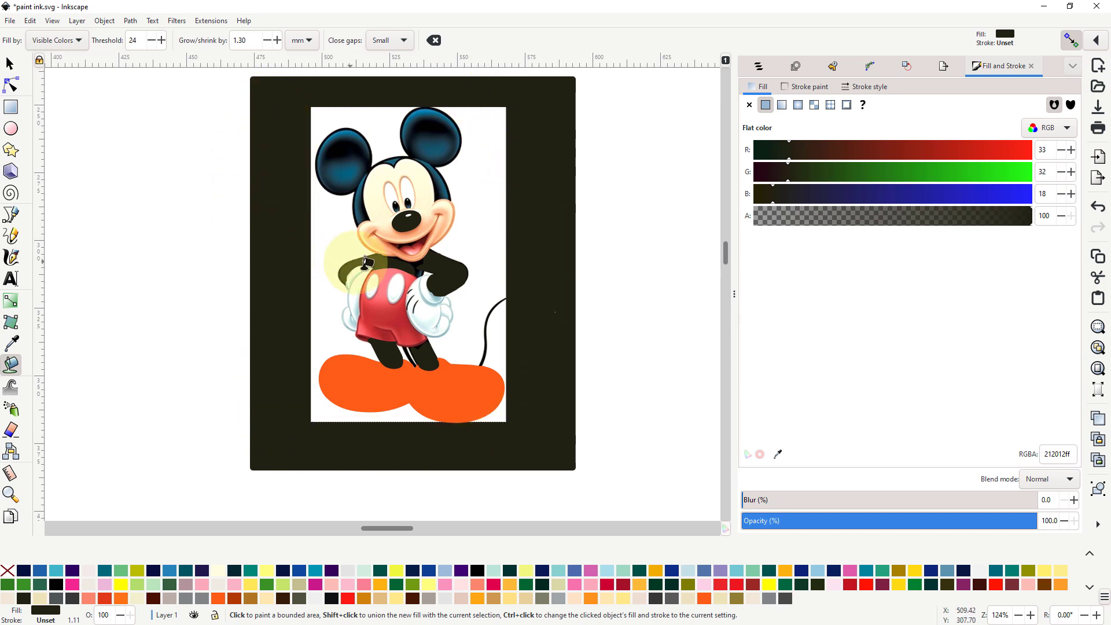
{"action": "left_click", "coordinate": [400, 282]}
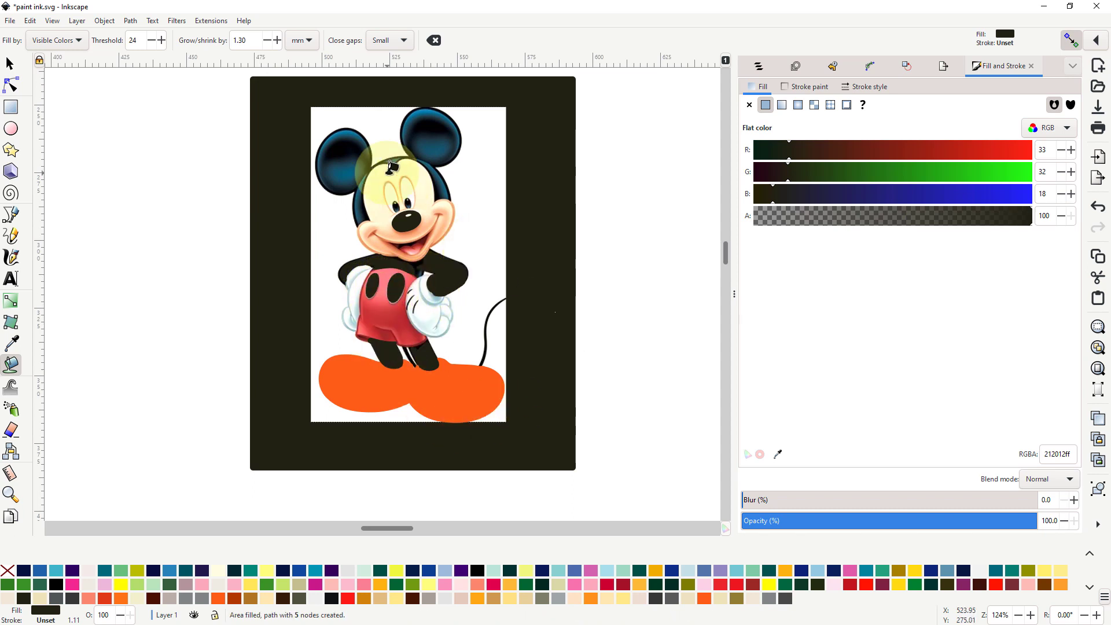
Step: Try bucket-filling Mickey's face with the near-black colour, and undo that fill
{"action": "left_click", "coordinate": [412, 186]}
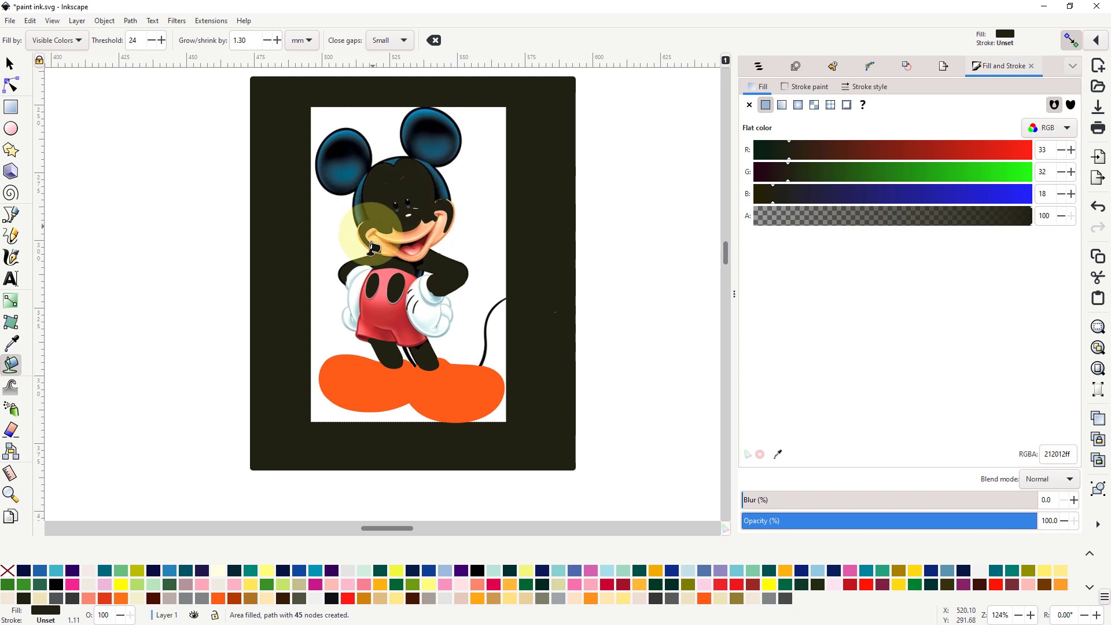
{"action": "left_click", "coordinate": [30, 22]}
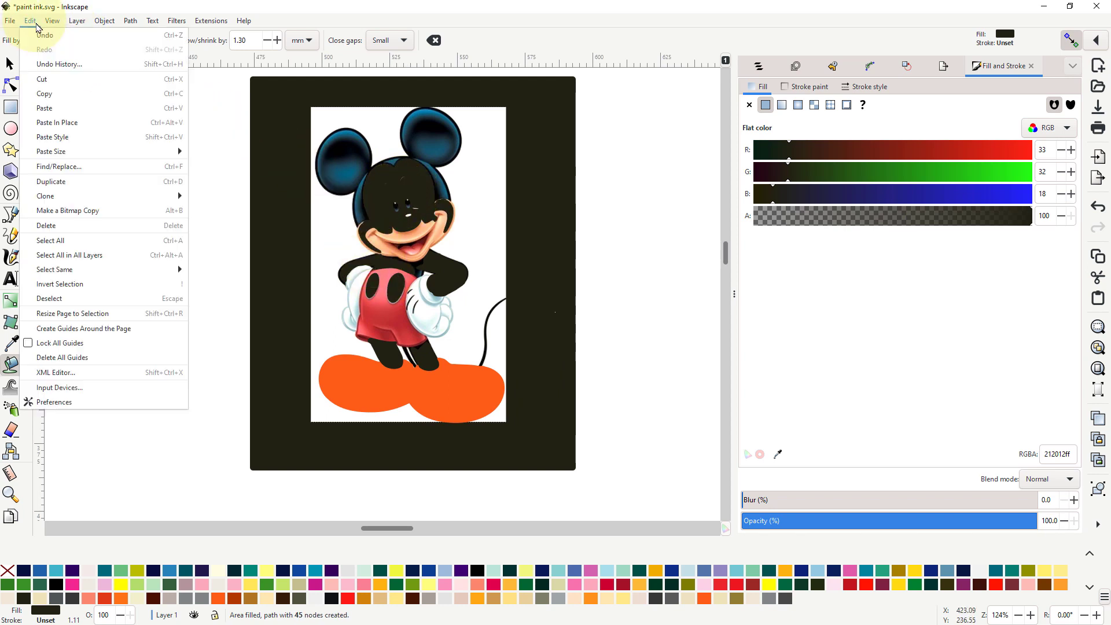
{"action": "left_click", "coordinate": [45, 36]}
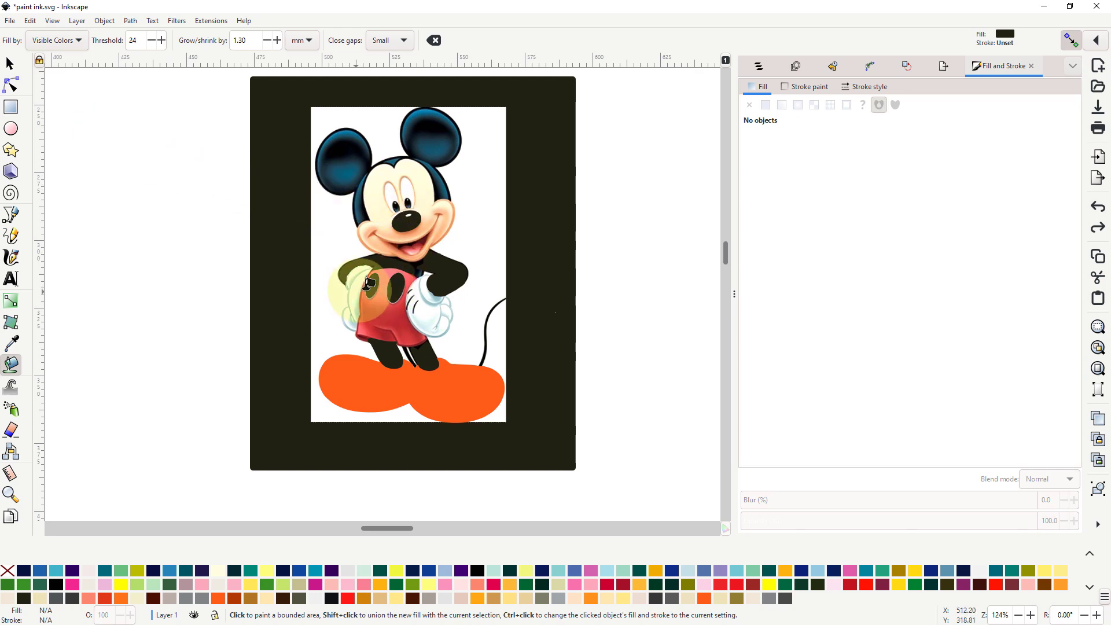
Step: Undo the near-black bucket fill that covers Mickey's forehead and cheeks
{"action": "scroll", "coordinate": [368, 216], "scroll_direction": "up", "scroll_amount": 2}
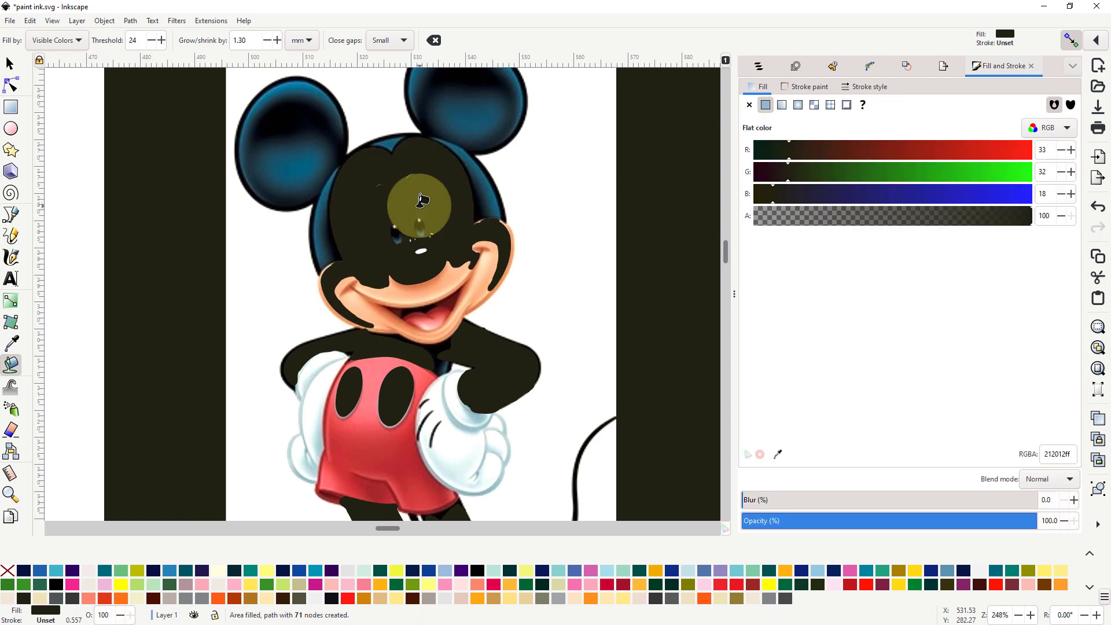
{"action": "left_click", "coordinate": [32, 22]}
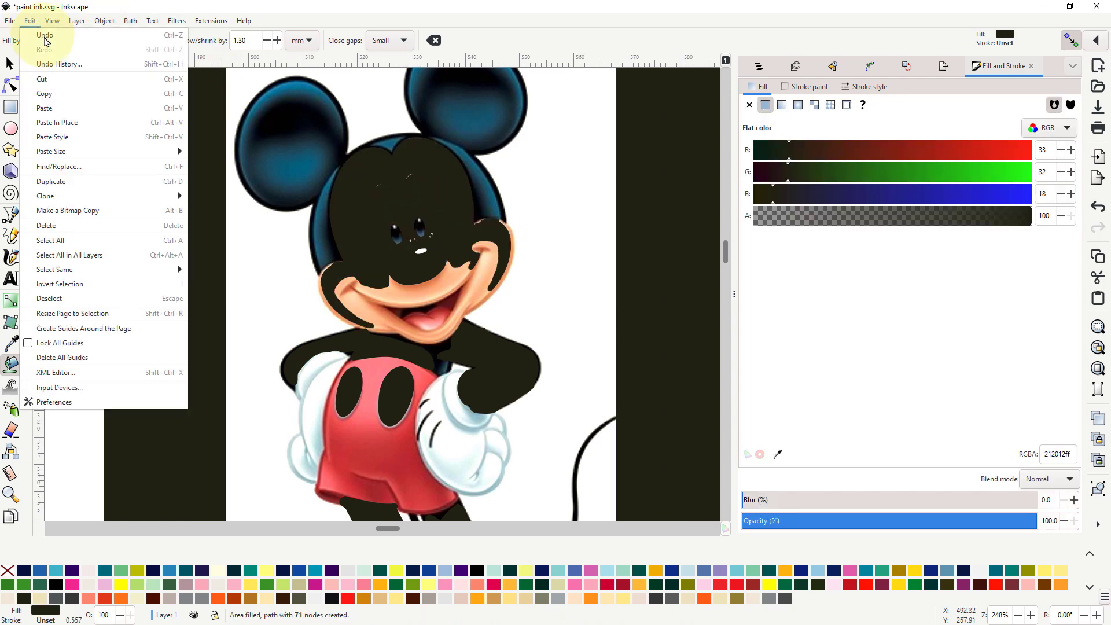
{"action": "left_click", "coordinate": [46, 38]}
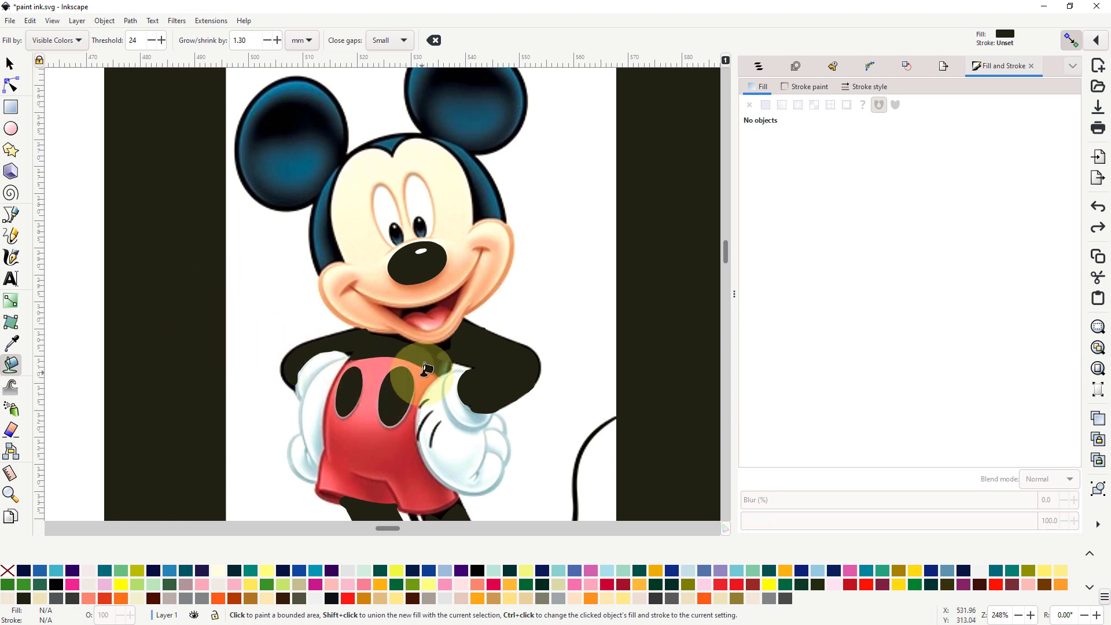
Step: Select the near-black rectangle covering Mickey, try magenta and amber fills on it, and settle on red (ed171f)
{"action": "scroll", "coordinate": [423, 361], "scroll_direction": "down", "scroll_amount": 3, "text": "ctrl"}
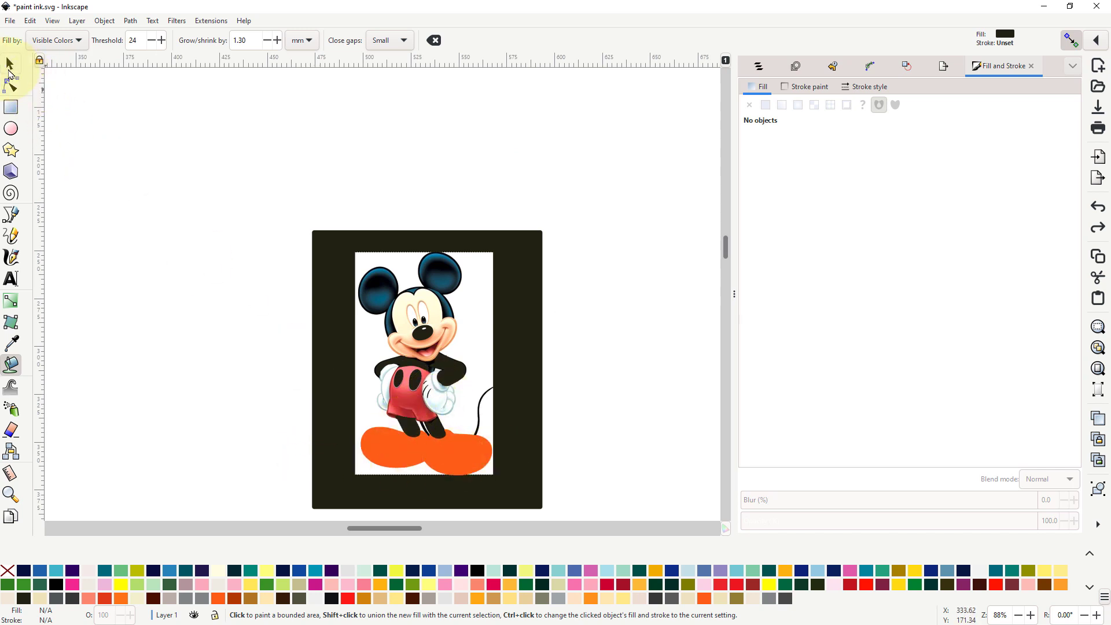
{"action": "left_click", "coordinate": [10, 65]}
{"action": "left_click", "coordinate": [342, 381]}
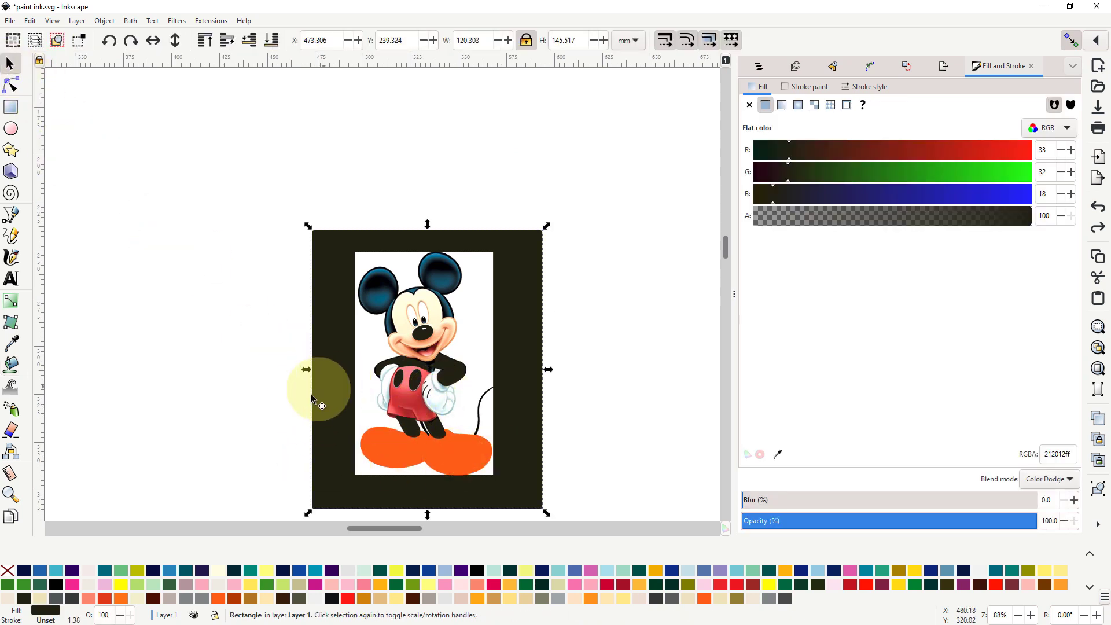
{"action": "left_click", "coordinate": [78, 589]}
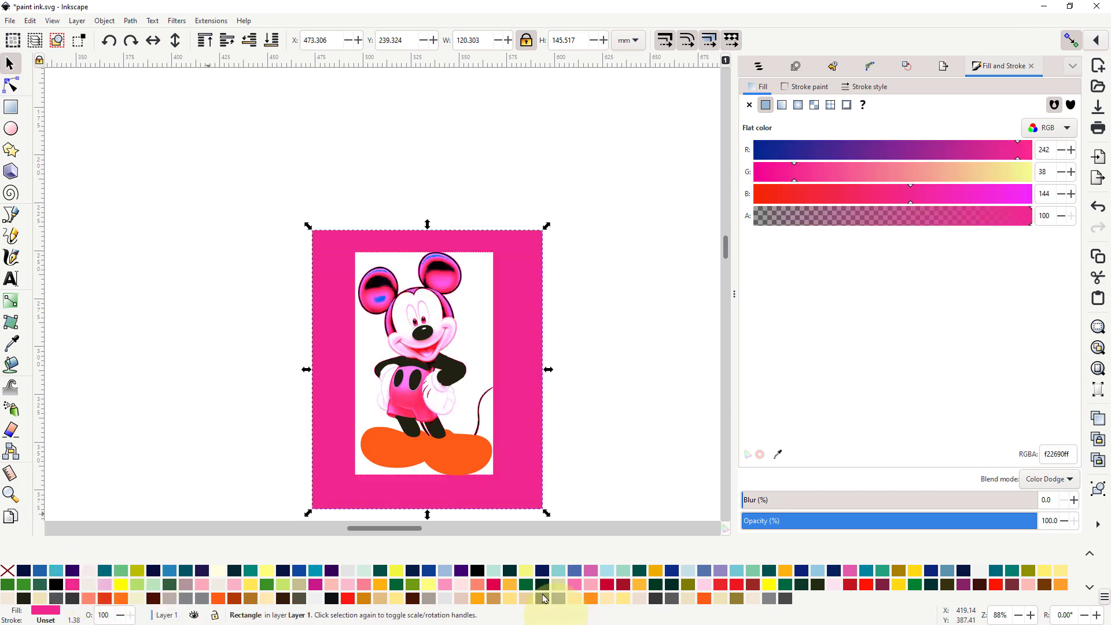
{"action": "left_click", "coordinate": [658, 575]}
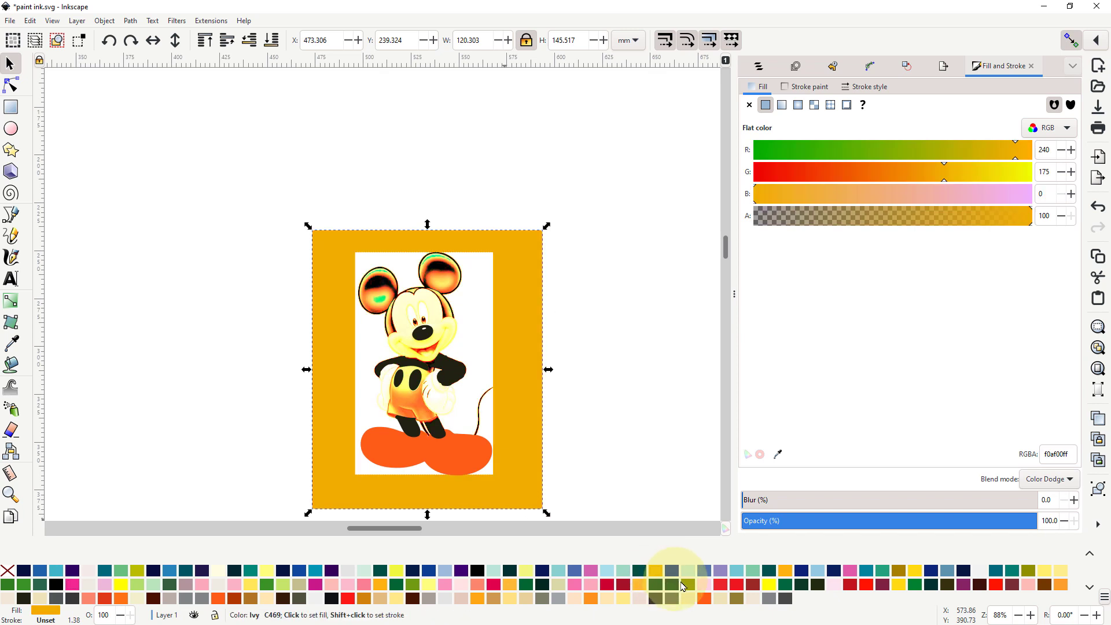
{"action": "left_click", "coordinate": [739, 589]}
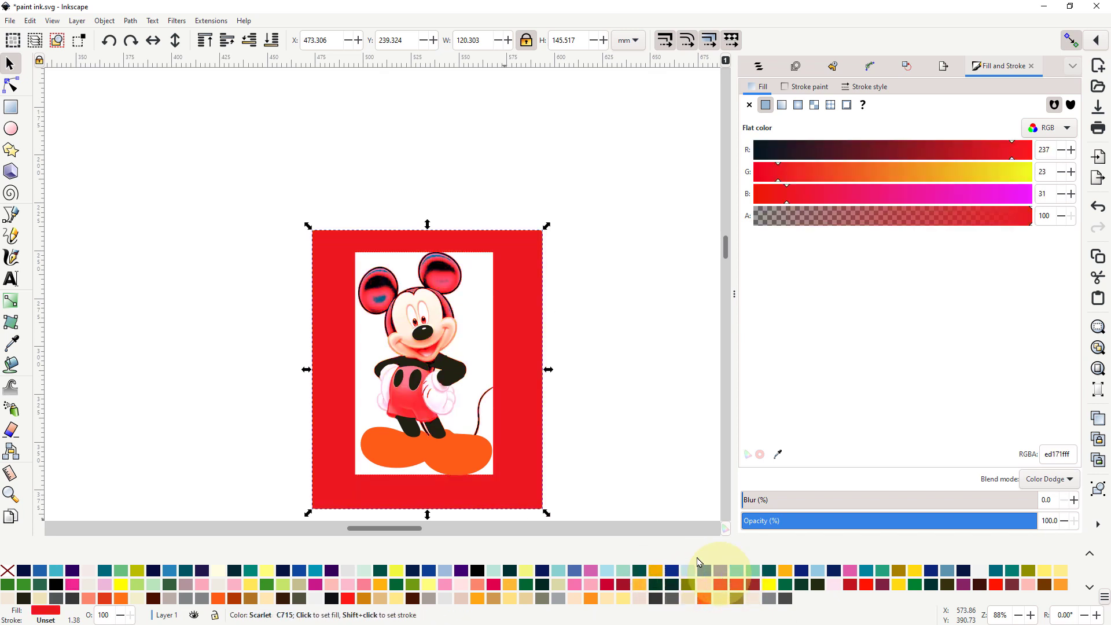
Step: Bucket-fill Mickey's shorts with the red colour, including the unfilled area between the two buttons
{"action": "scroll", "coordinate": [446, 455], "scroll_direction": "up", "scroll_amount": 3, "text": "ctrl"}
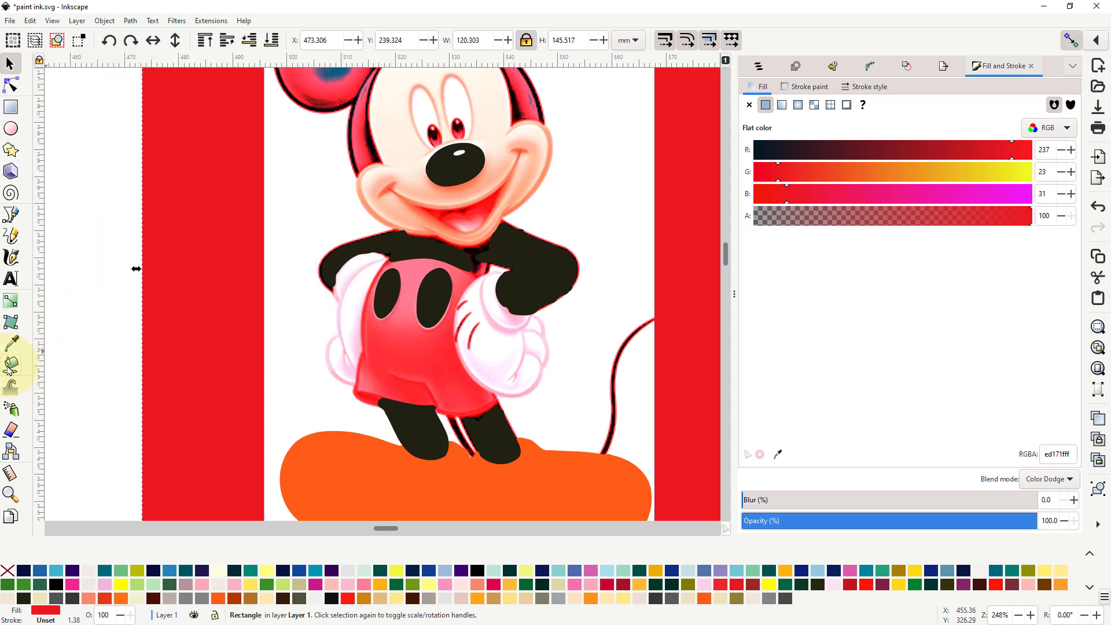
{"action": "left_click", "coordinate": [11, 365]}
{"action": "left_click", "coordinate": [398, 344]}
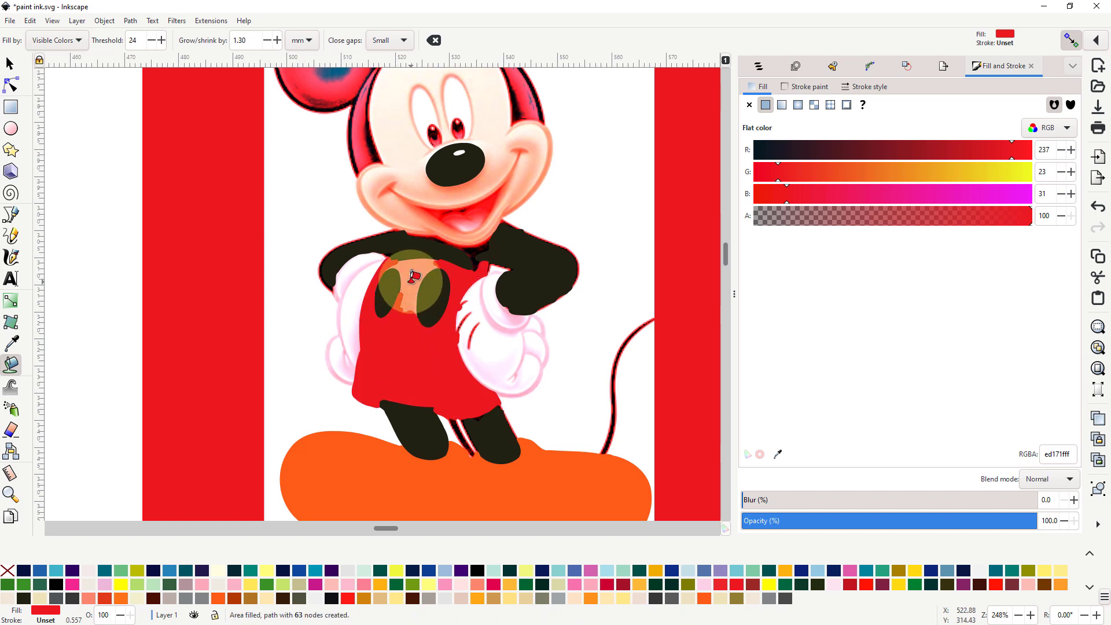
{"action": "left_click", "coordinate": [406, 277]}
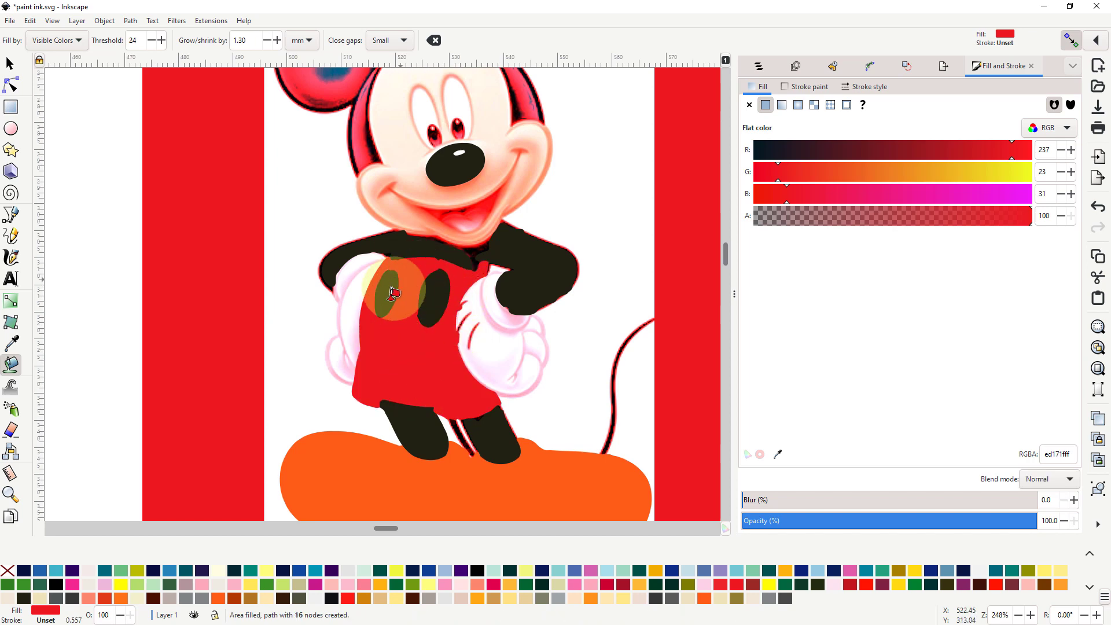
Step: Select the two red fill pieces of Mickey's shorts and merge them into one path with Union
{"action": "left_click", "coordinate": [10, 64]}
{"action": "left_click", "coordinate": [397, 309]}
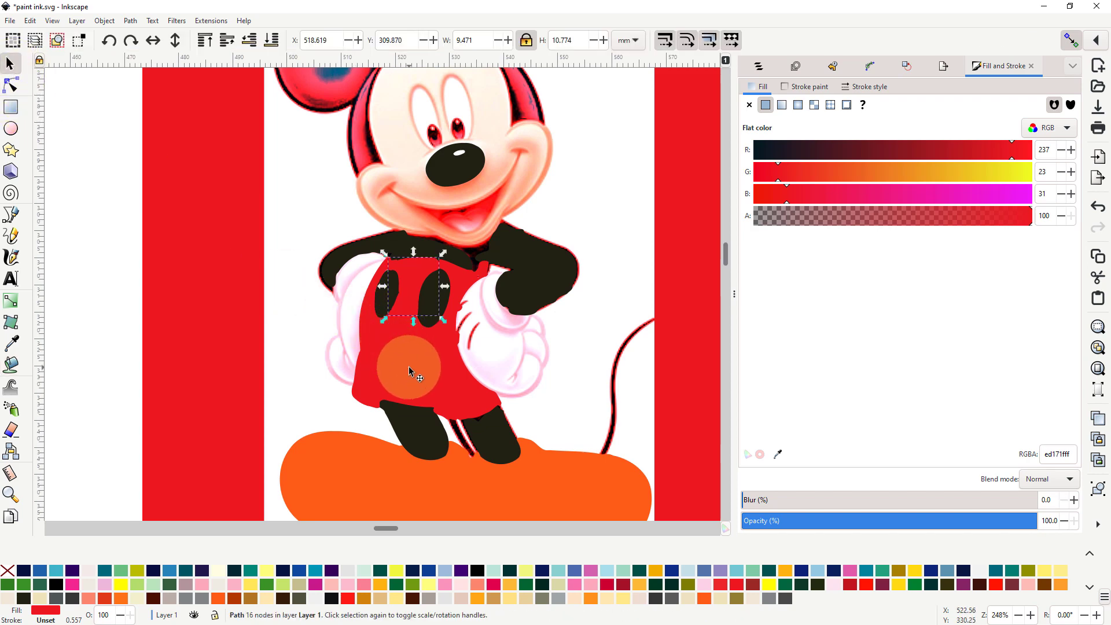
{"action": "left_click", "coordinate": [410, 373], "text": "shift"}
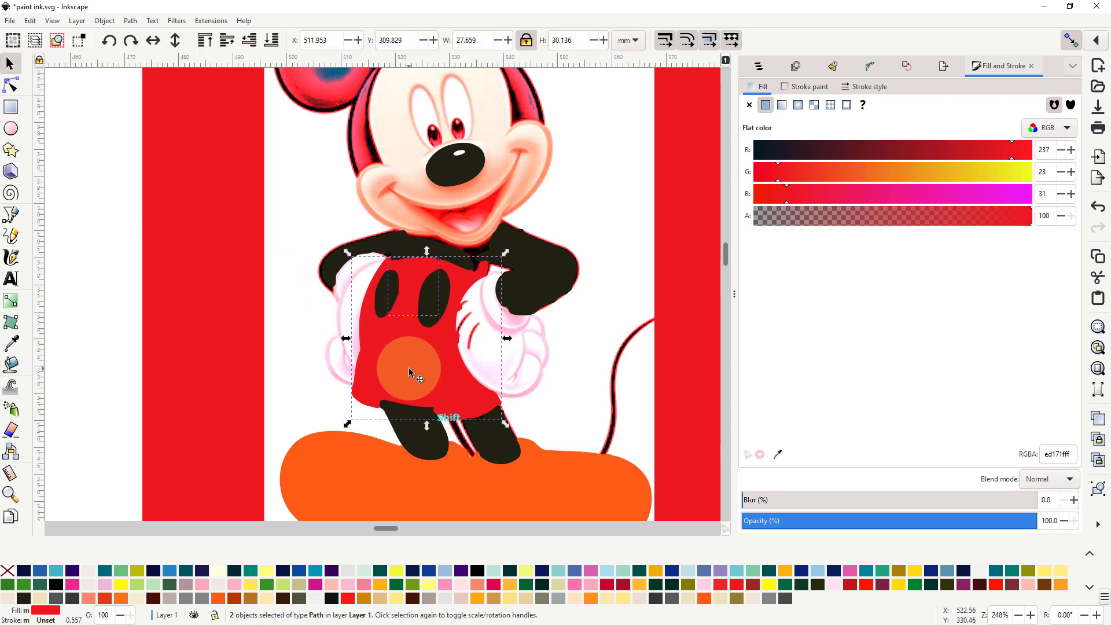
{"action": "left_click", "coordinate": [133, 21]}
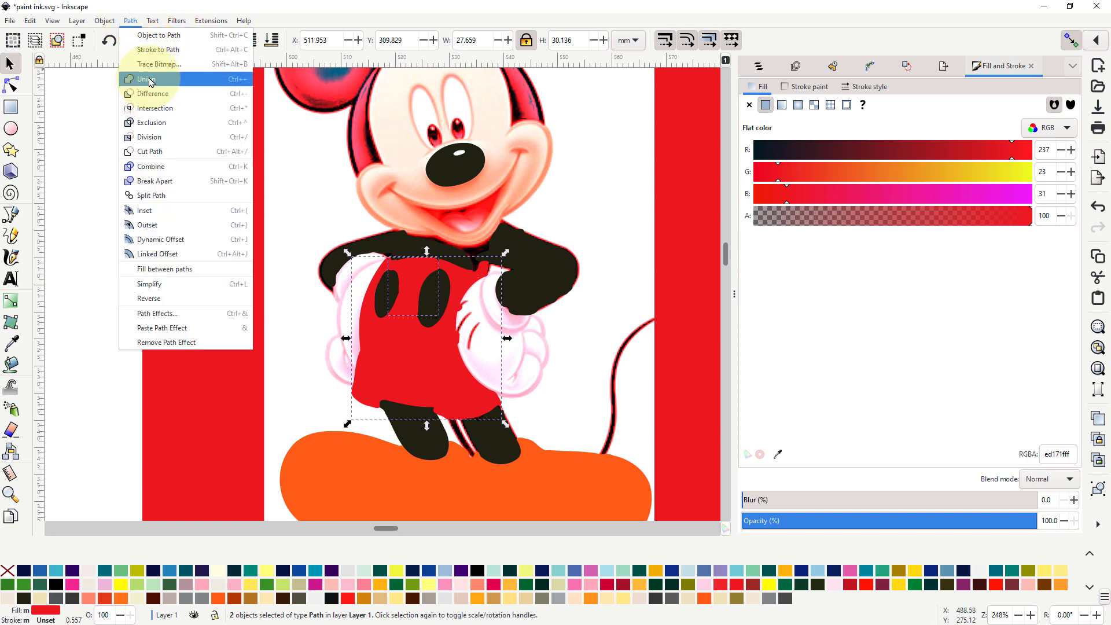
{"action": "left_click", "coordinate": [148, 77]}
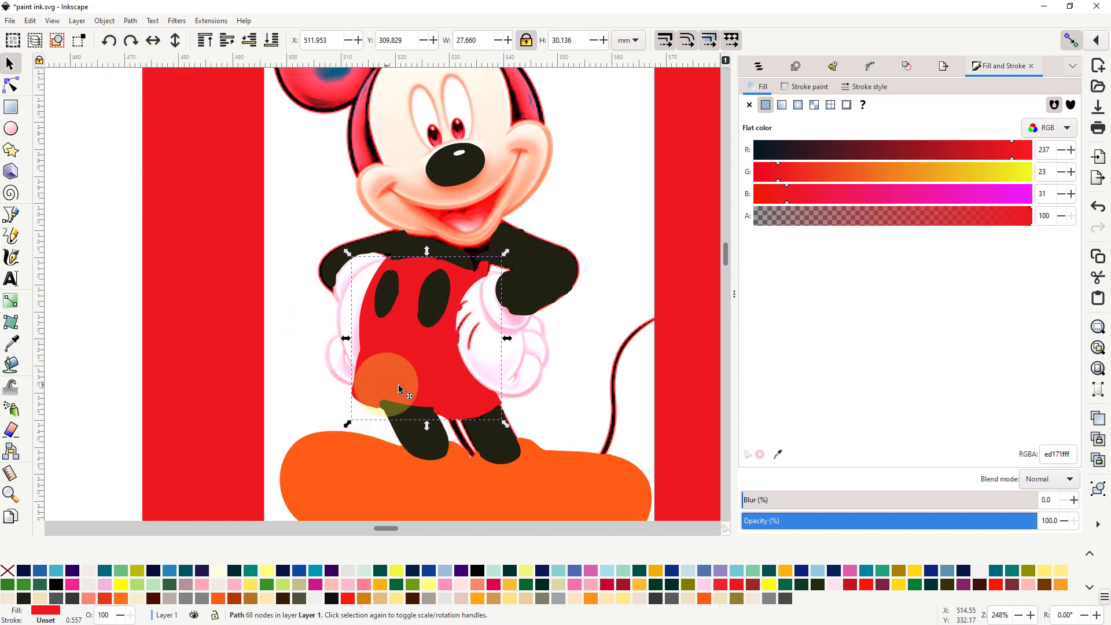
Step: Try a near-black fill (212012) with the Multiply blend mode on the shorts path, and undo both changes
{"action": "scroll", "coordinate": [440, 371], "scroll_direction": "down", "scroll_amount": 3}
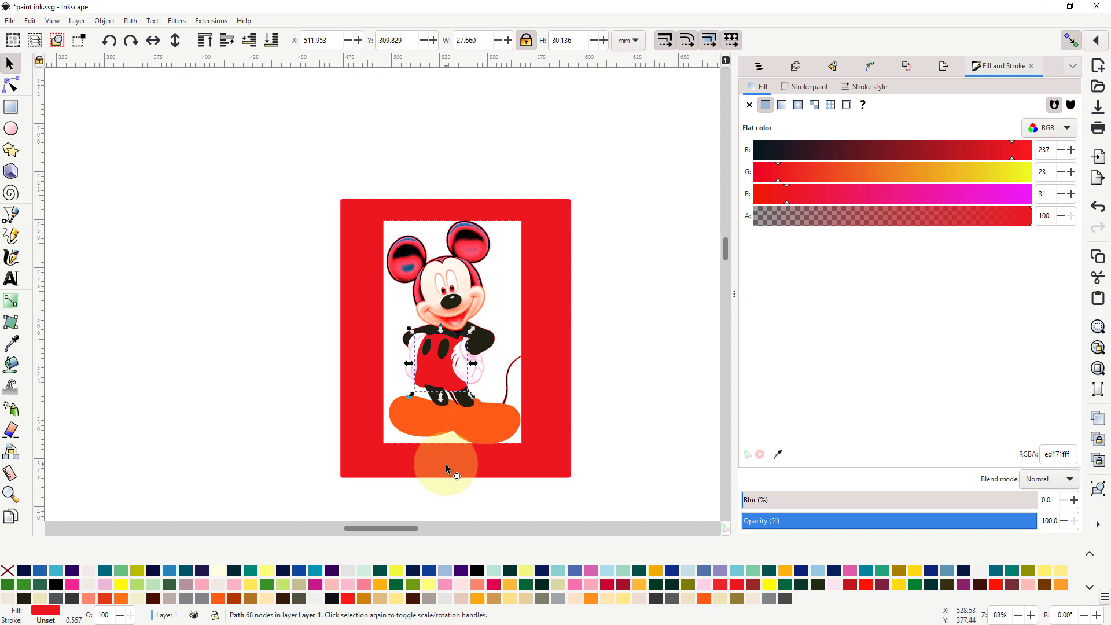
{"action": "scroll", "coordinate": [480, 353], "scroll_direction": "up", "scroll_amount": 1}
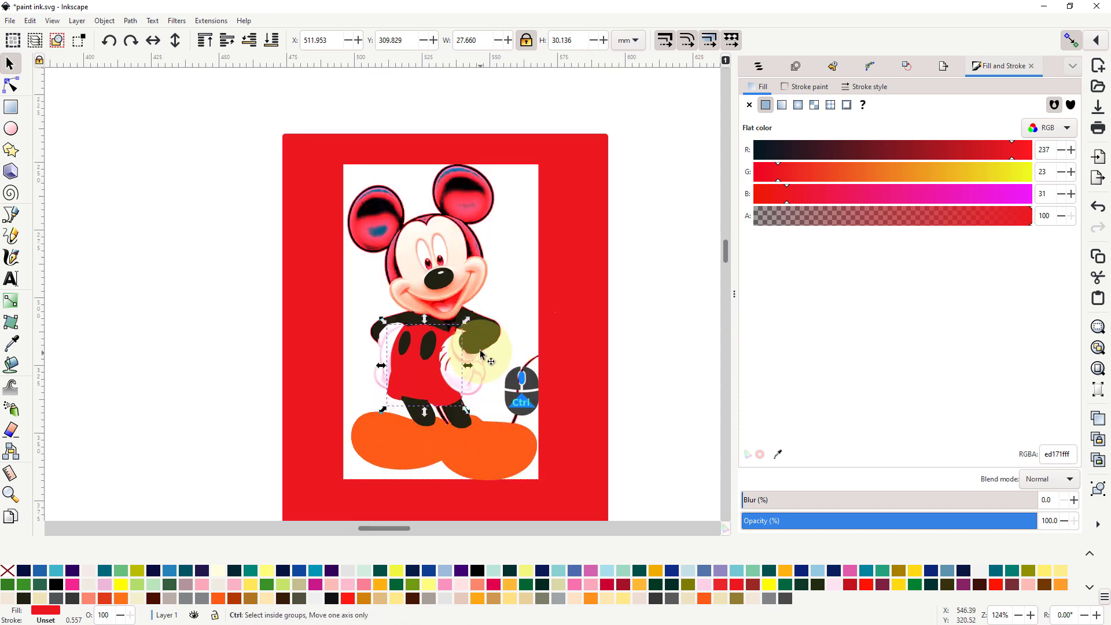
{"action": "scroll", "coordinate": [481, 353], "scroll_direction": "up", "scroll_amount": 1}
{"action": "scroll", "coordinate": [484, 393], "scroll_direction": "down", "scroll_amount": 2}
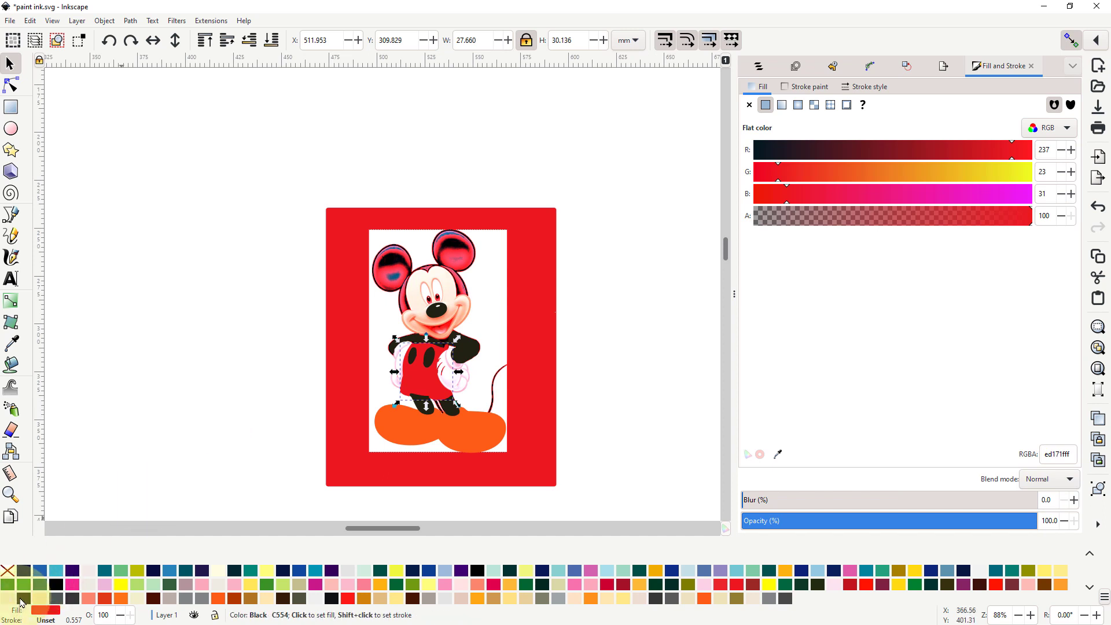
{"action": "left_click", "coordinate": [21, 600]}
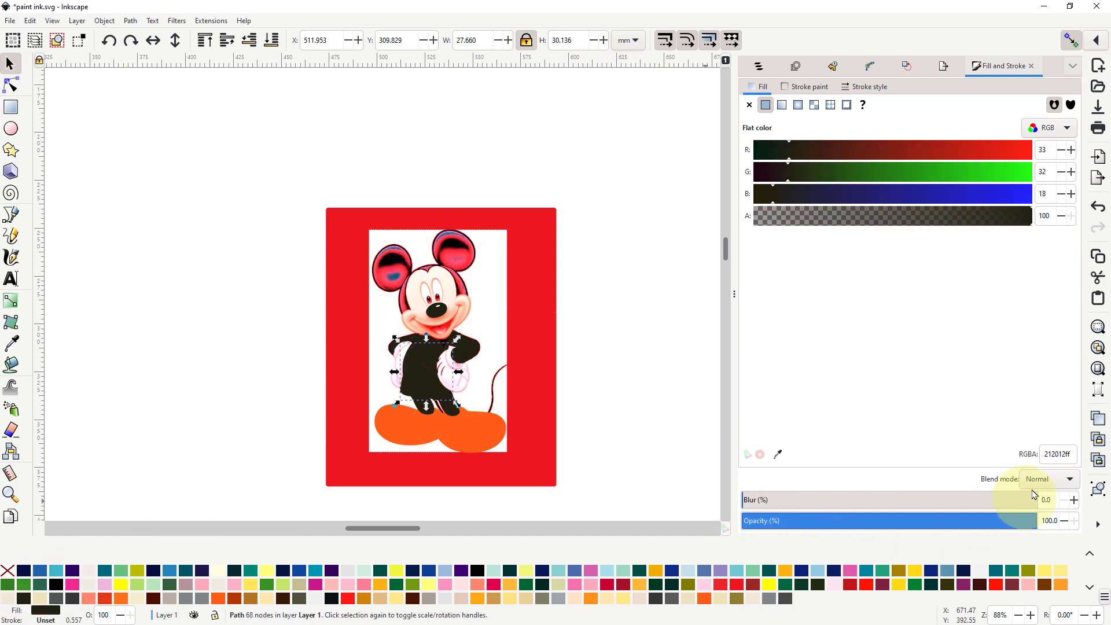
{"action": "left_click", "coordinate": [1071, 480]}
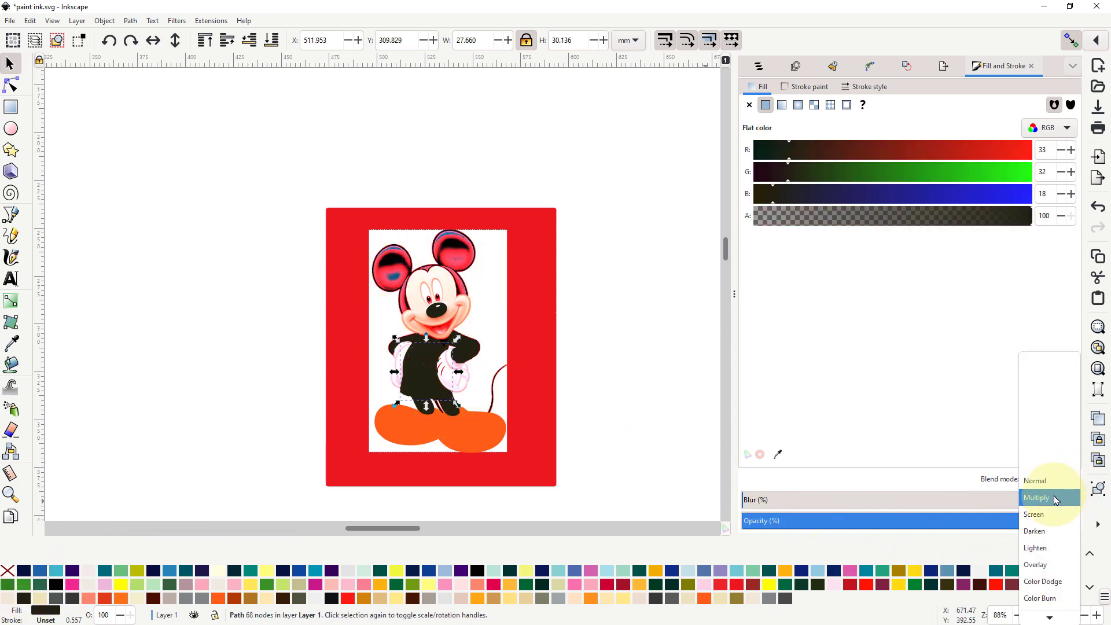
{"action": "left_click", "coordinate": [1056, 499]}
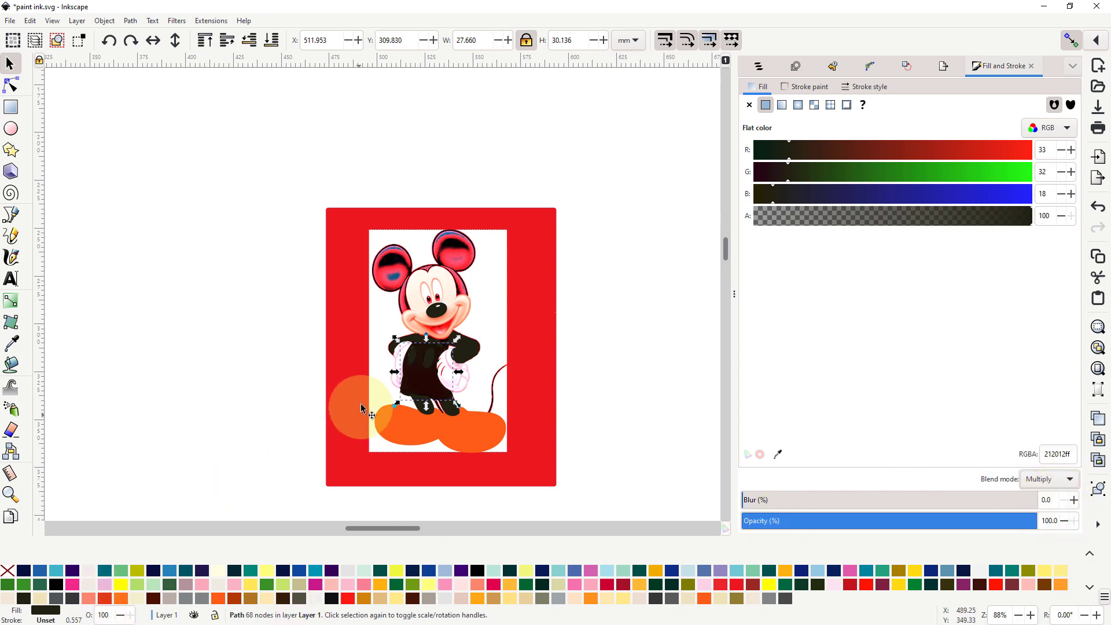
{"action": "left_click", "coordinate": [30, 22]}
{"action": "left_click", "coordinate": [45, 37]}
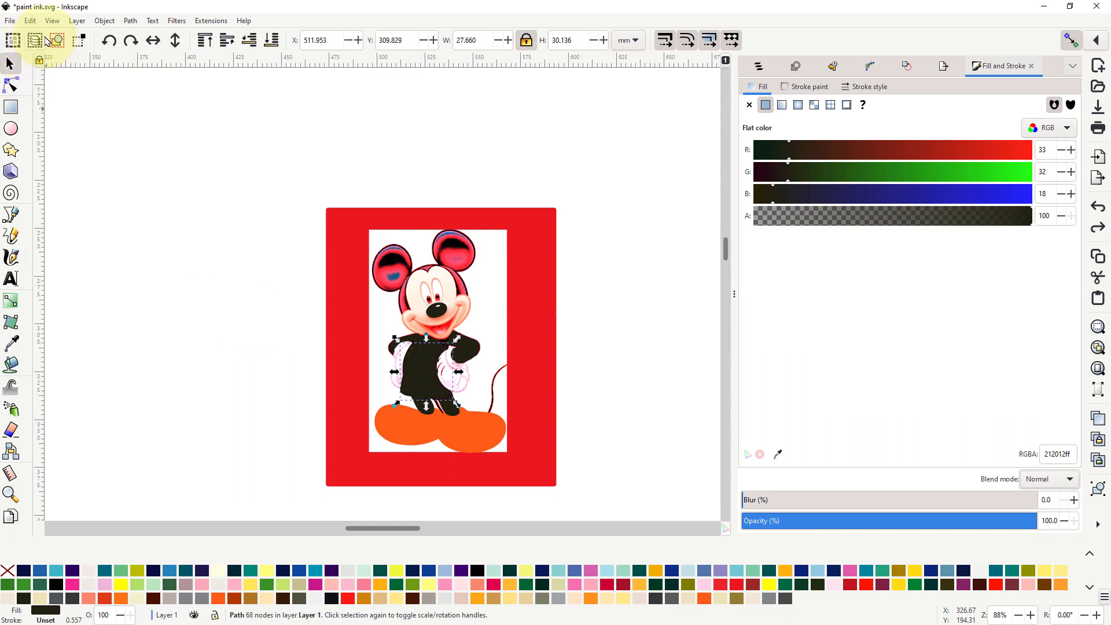
{"action": "left_click", "coordinate": [30, 21]}
{"action": "left_click", "coordinate": [47, 37]}
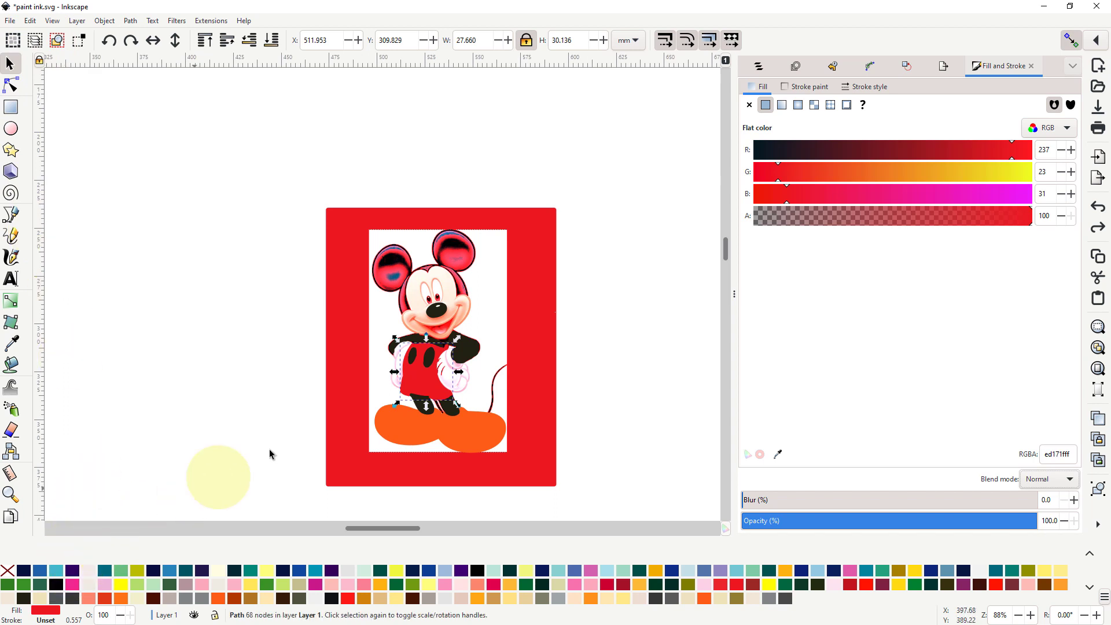
Step: Set the red rectangle around Mickey to a near-black fill (212012) with the Color Burn blend mode
{"action": "left_click", "coordinate": [342, 372]}
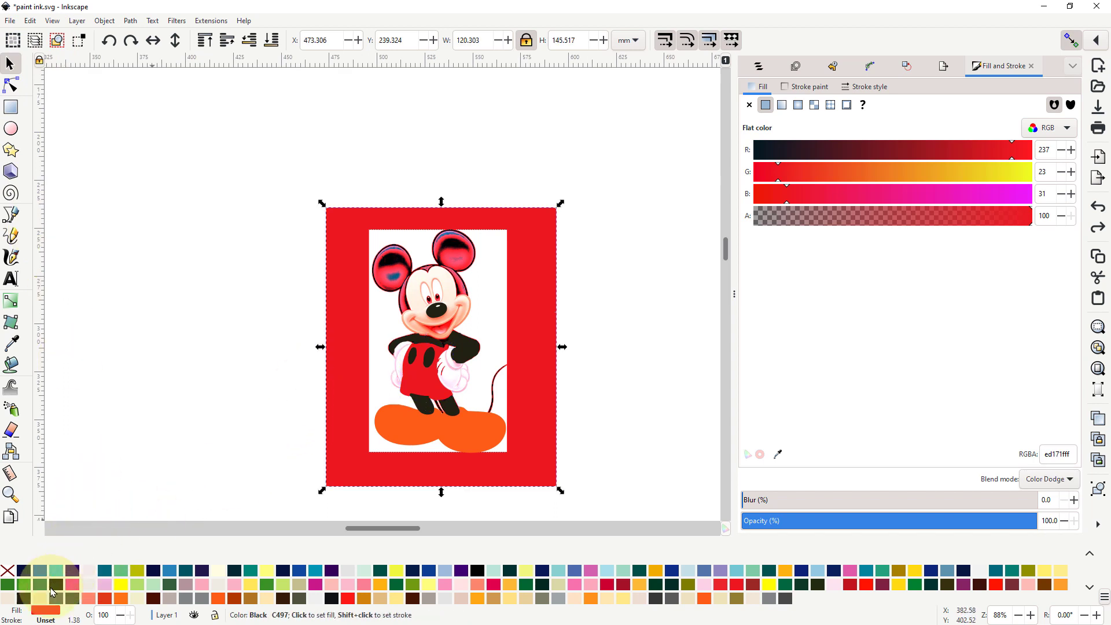
{"action": "left_click", "coordinate": [26, 599]}
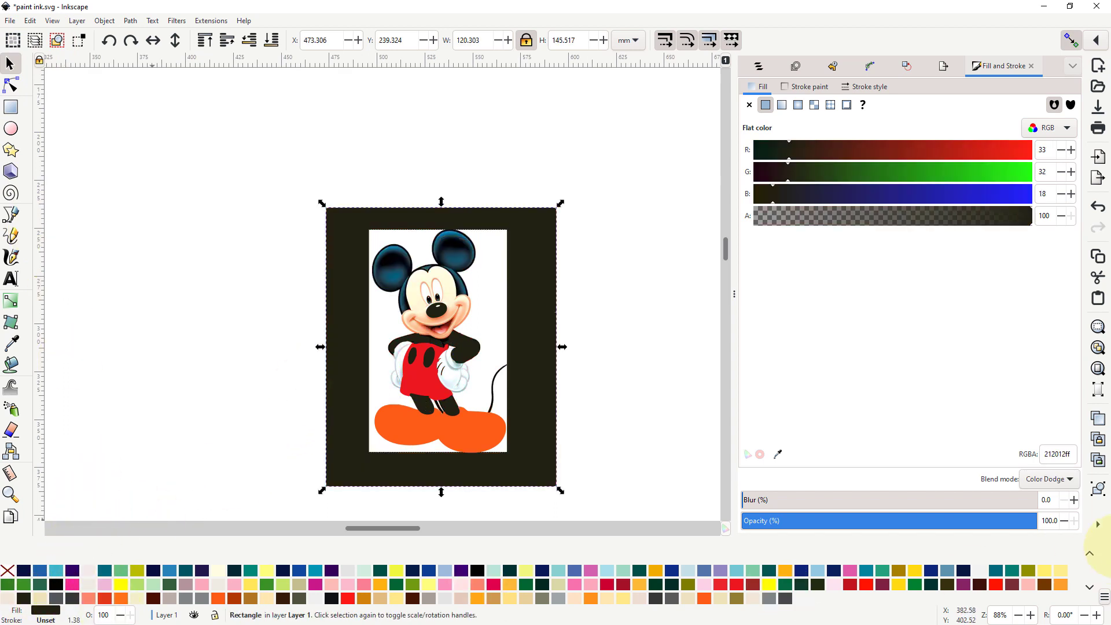
{"action": "left_click", "coordinate": [1073, 481]}
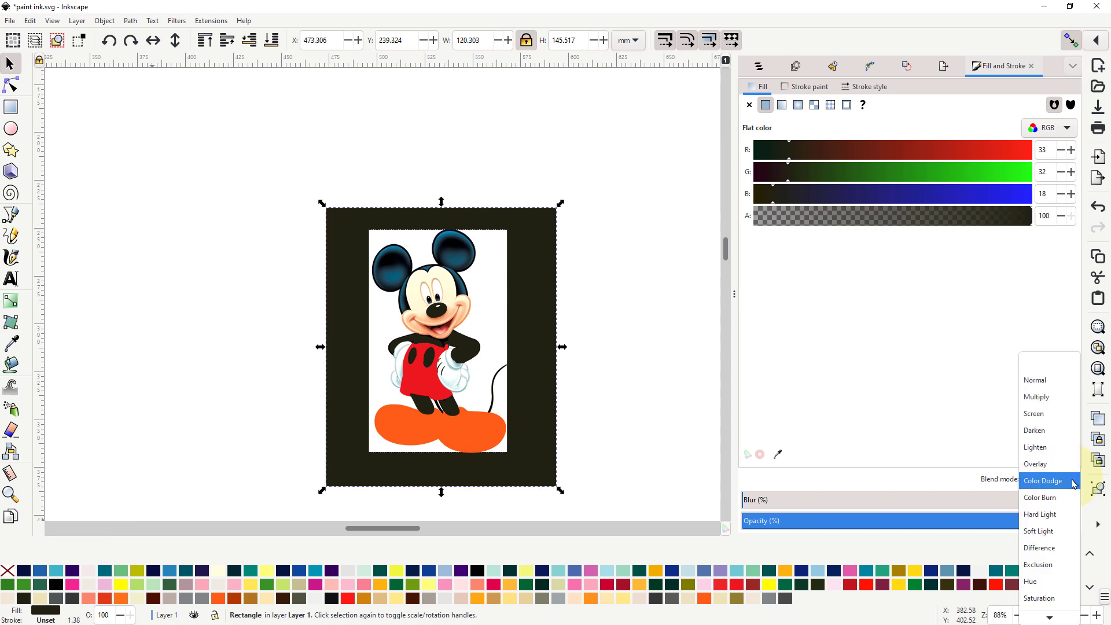
{"action": "left_click", "coordinate": [1048, 499]}
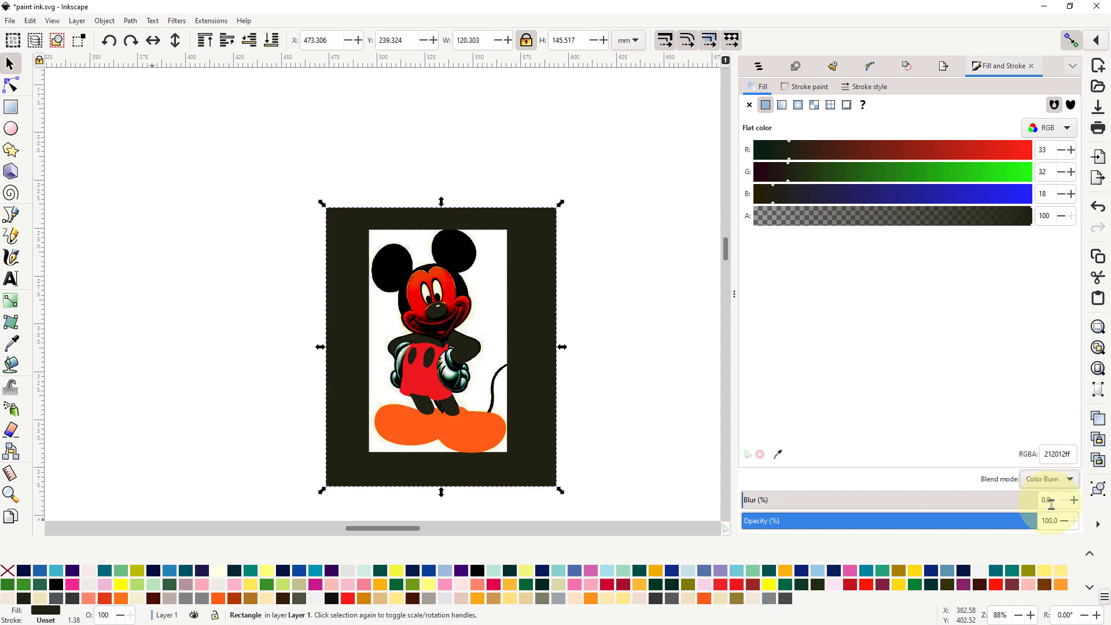
Step: Try the Hard Light, Difference and Overlay blend modes on the near-black rectangle, and set it to Lighten
{"action": "left_click", "coordinate": [1071, 480]}
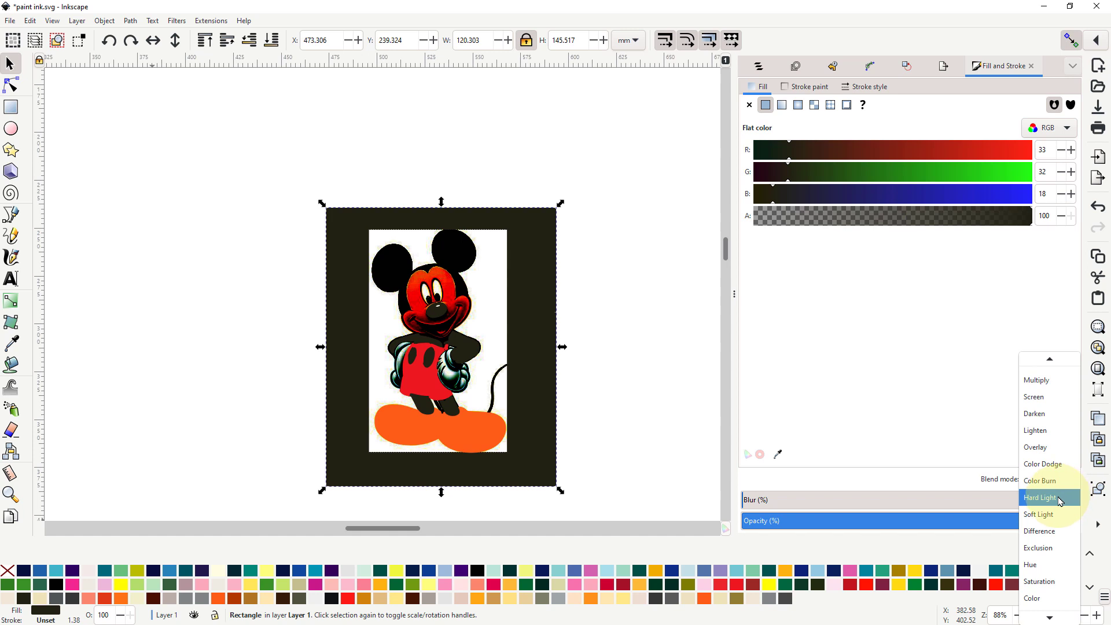
{"action": "left_click", "coordinate": [1061, 499]}
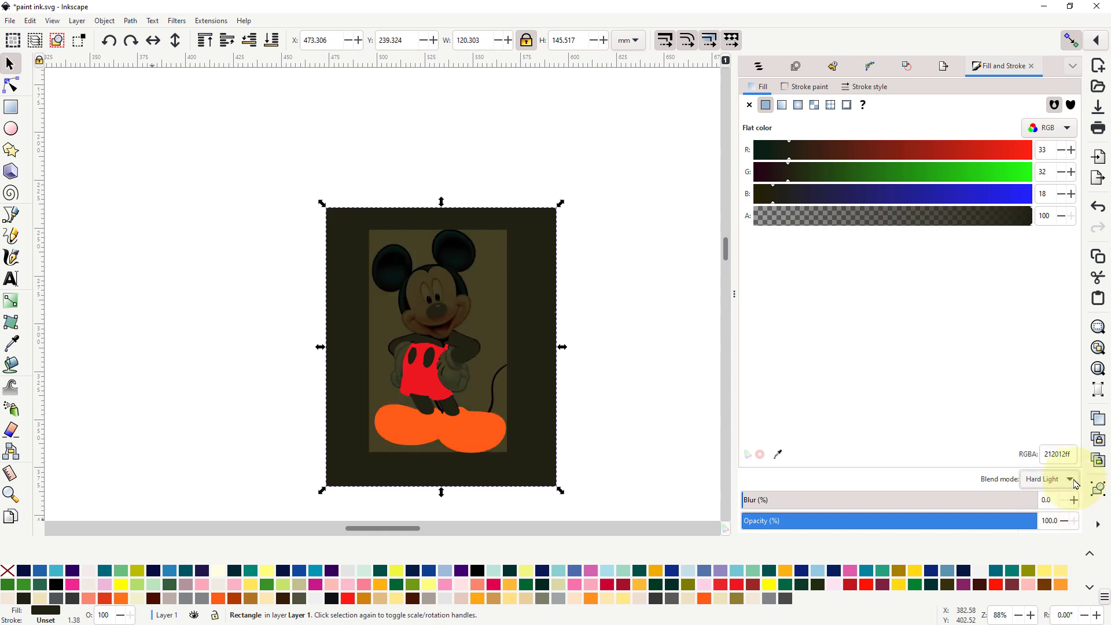
{"action": "left_click", "coordinate": [1072, 481]}
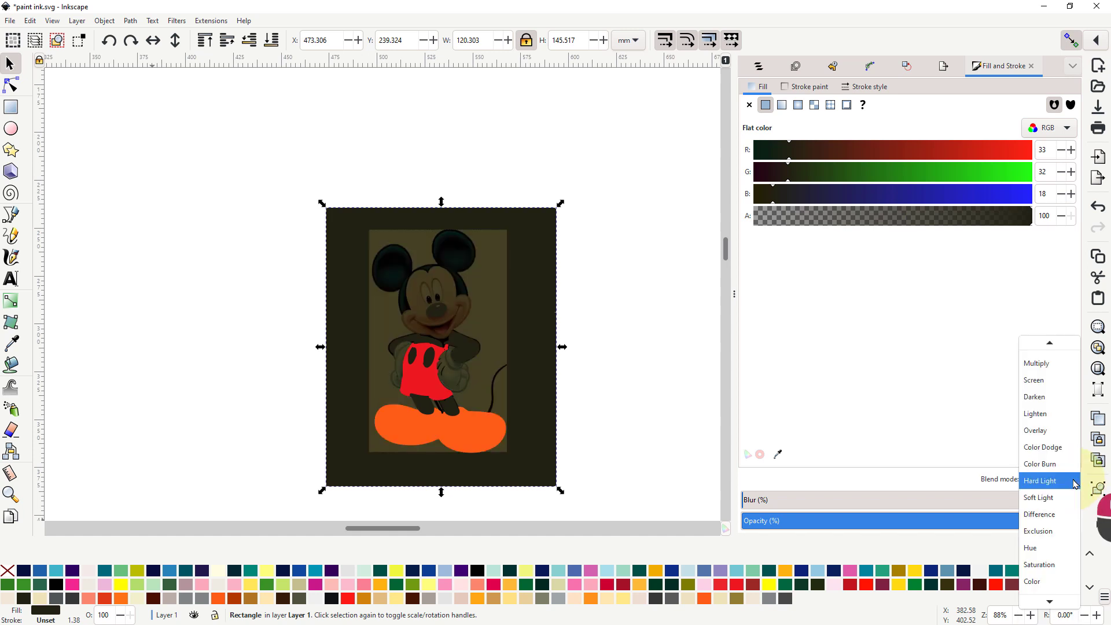
{"action": "left_click", "coordinate": [1045, 515]}
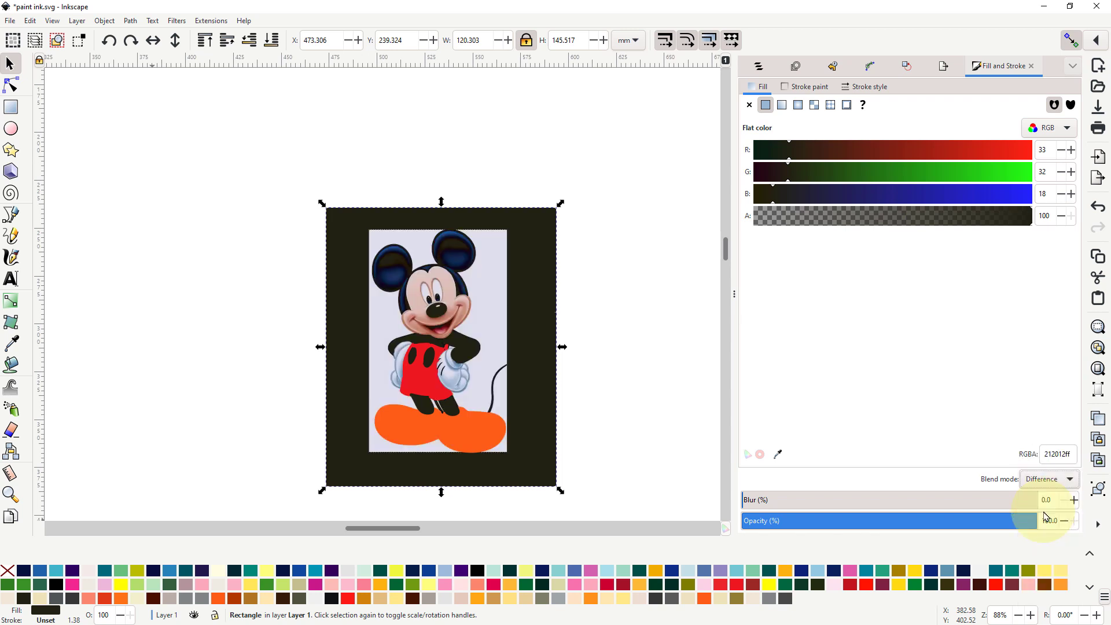
{"action": "left_click", "coordinate": [1073, 482]}
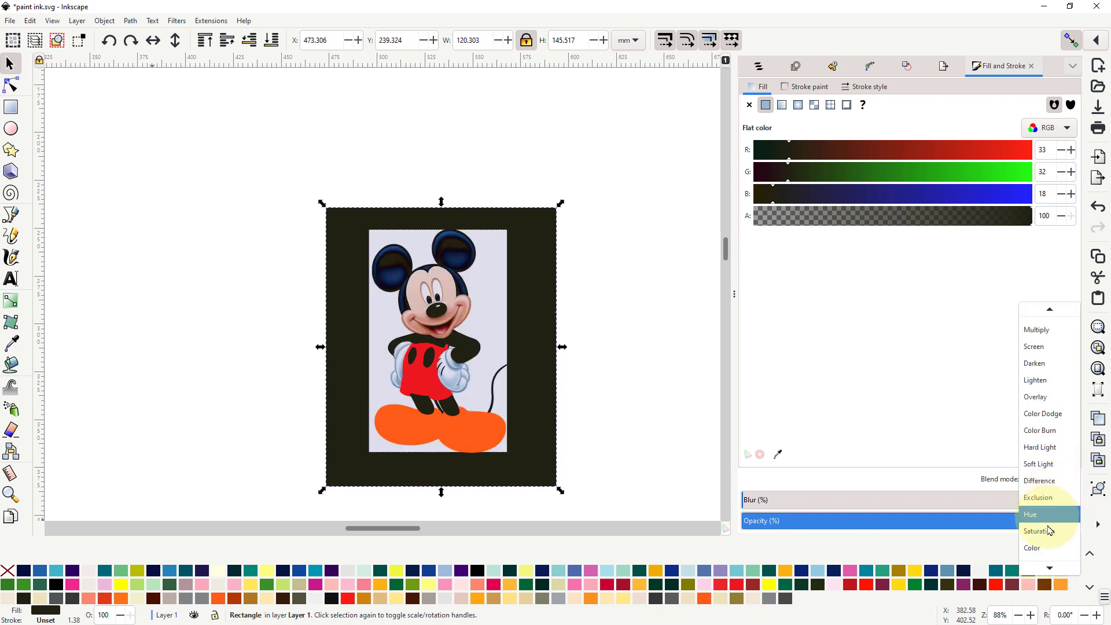
{"action": "left_click", "coordinate": [1044, 400]}
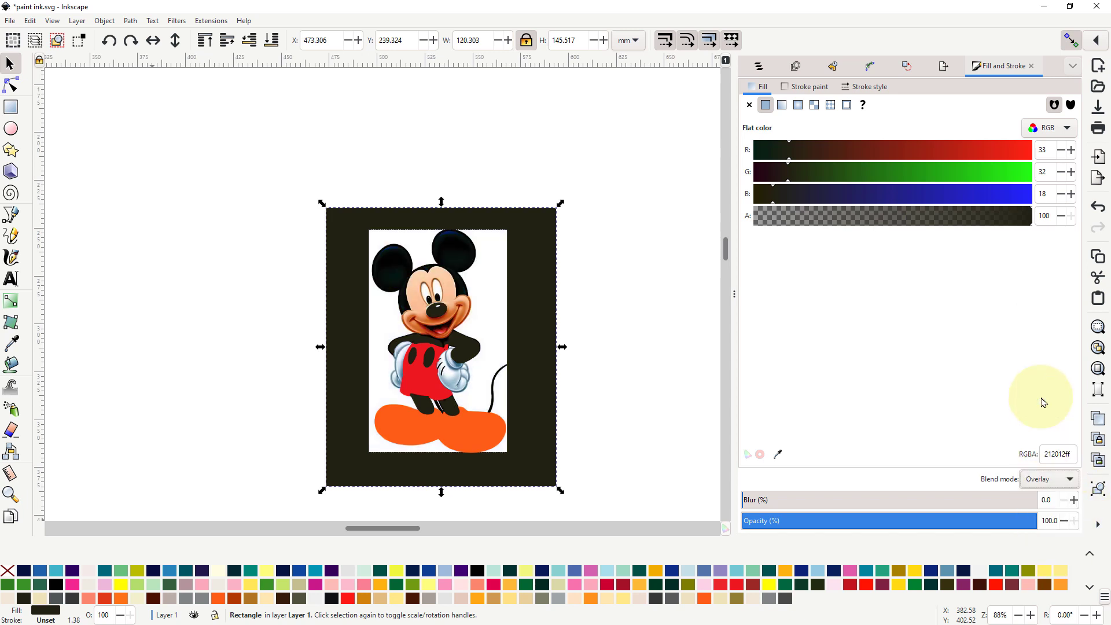
{"action": "left_click", "coordinate": [1070, 479]}
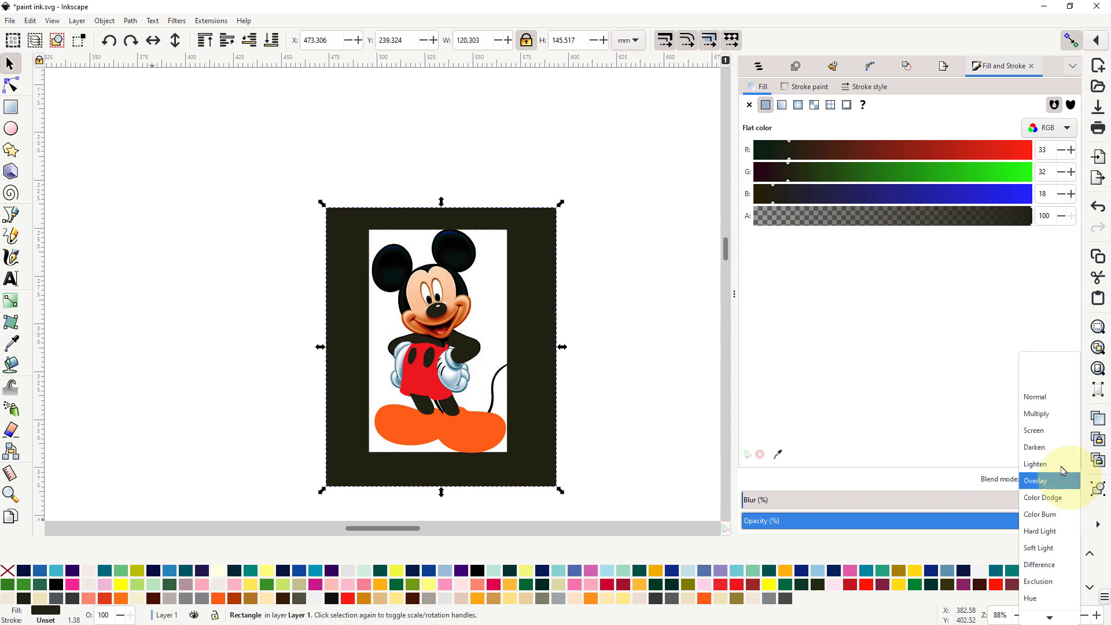
{"action": "left_click", "coordinate": [1047, 464]}
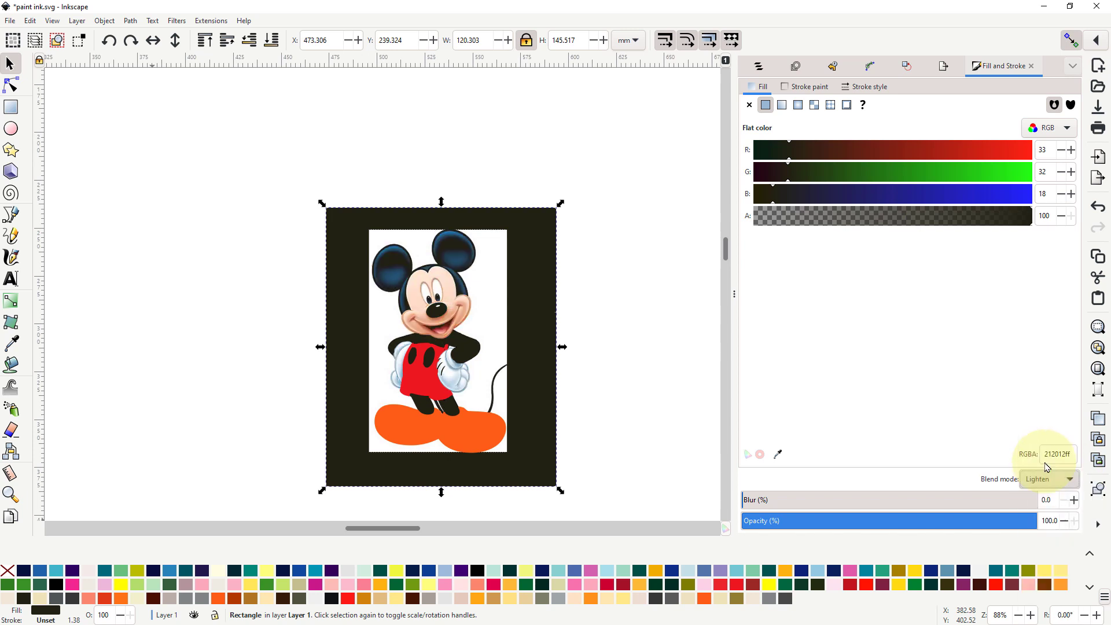
Step: Try the Darken and Multiply blend modes on the near-black rectangle around Mickey, and set it back to Normal
{"action": "left_click", "coordinate": [1072, 479]}
{"action": "left_click", "coordinate": [1052, 464]}
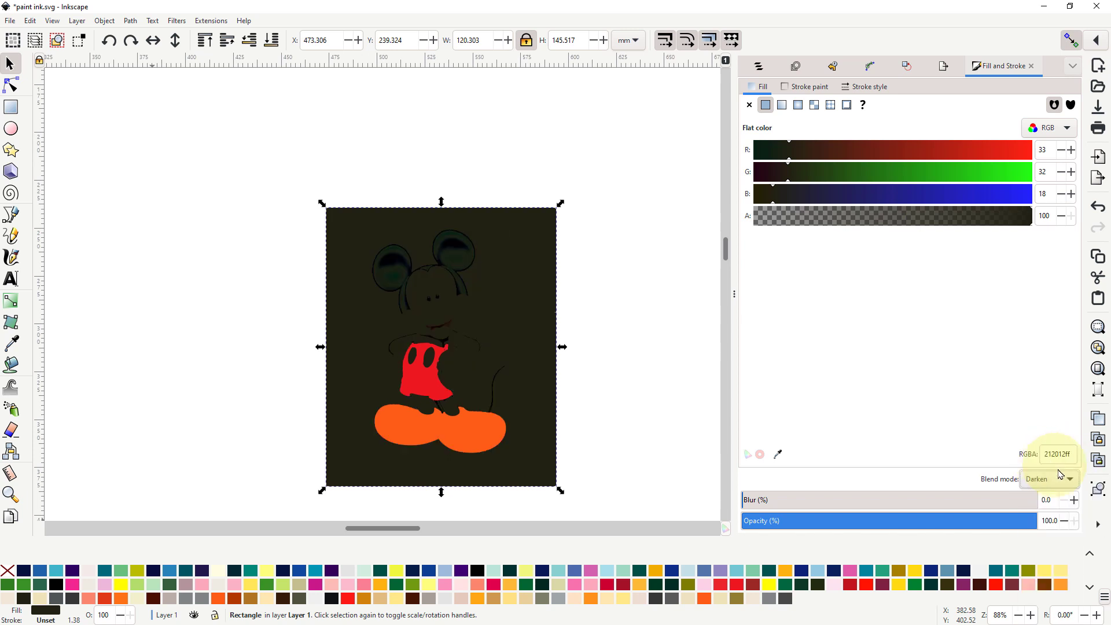
{"action": "left_click", "coordinate": [1074, 482]}
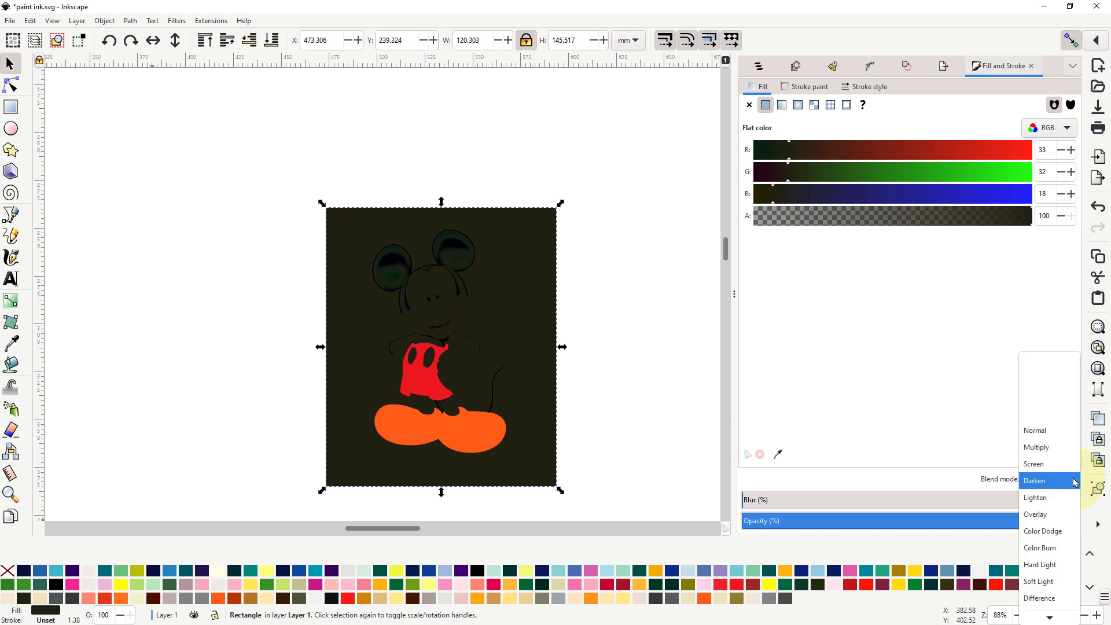
{"action": "left_click", "coordinate": [1059, 449]}
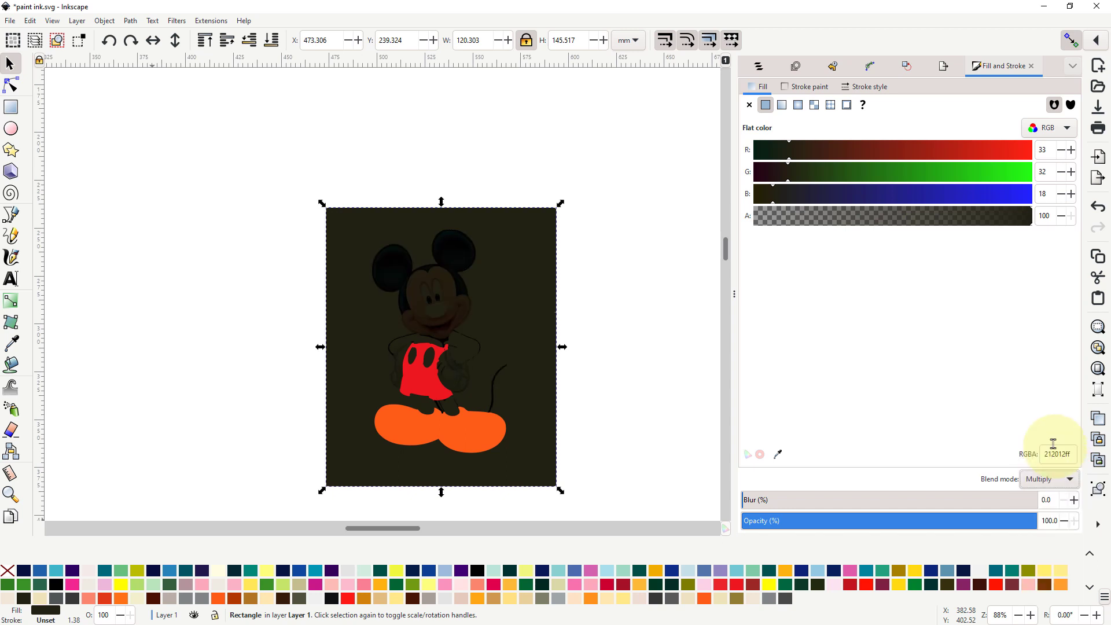
{"action": "left_click", "coordinate": [1072, 483]}
{"action": "left_click", "coordinate": [1045, 464]}
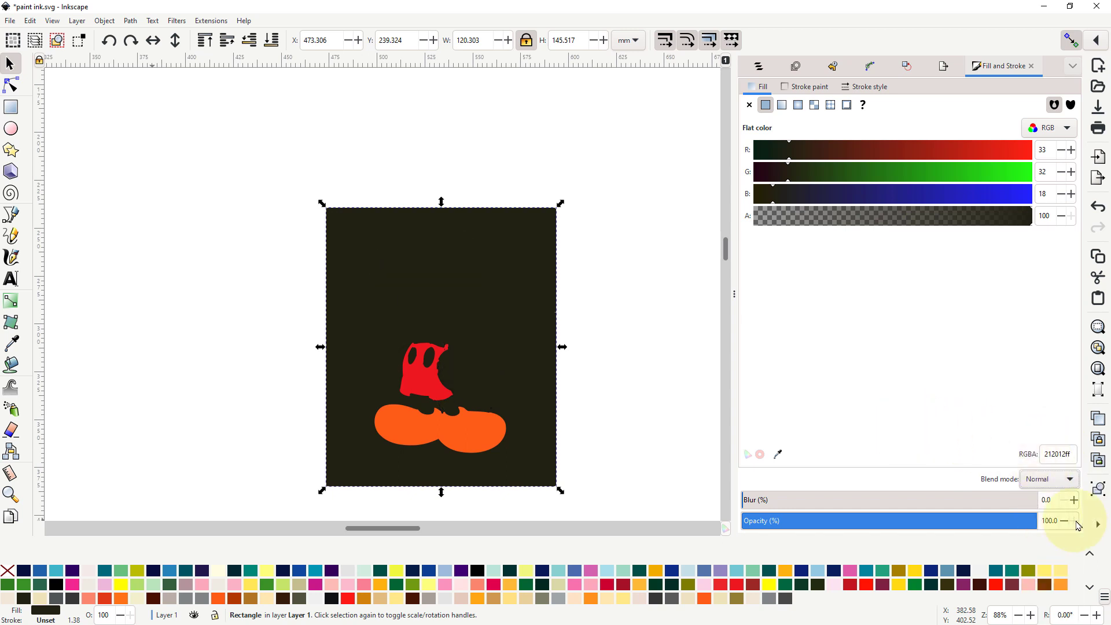
{"action": "left_click", "coordinate": [1072, 482]}
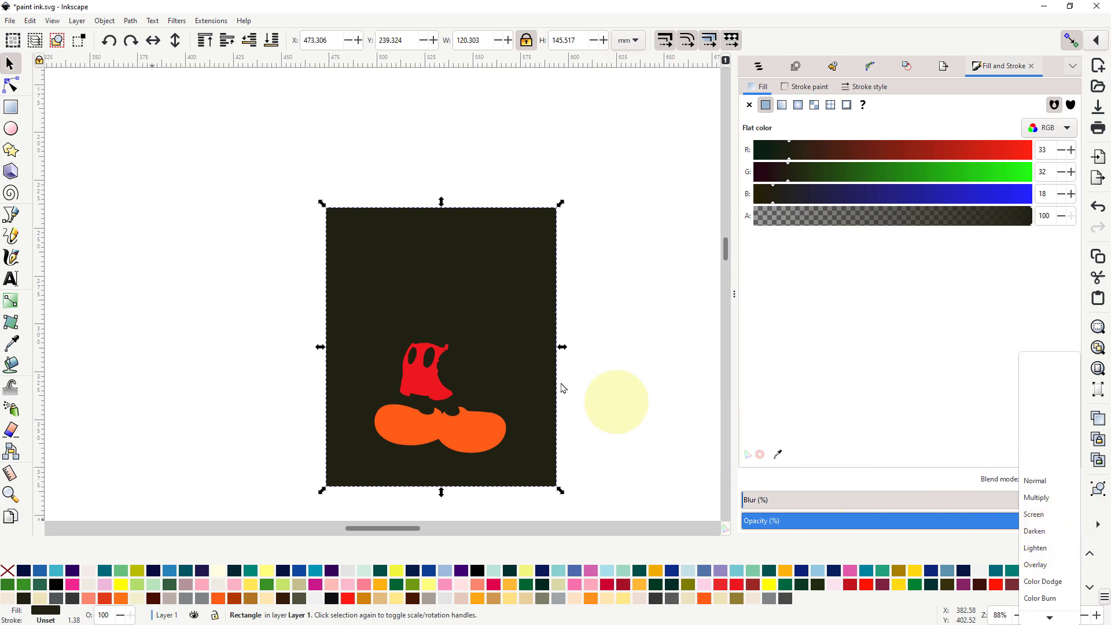
{"action": "left_click", "coordinate": [652, 388]}
Step: Delete the near-black rectangle covering Mickey
{"action": "left_click_drag", "start_coordinate": [408, 445], "coordinate": [374, 318]}
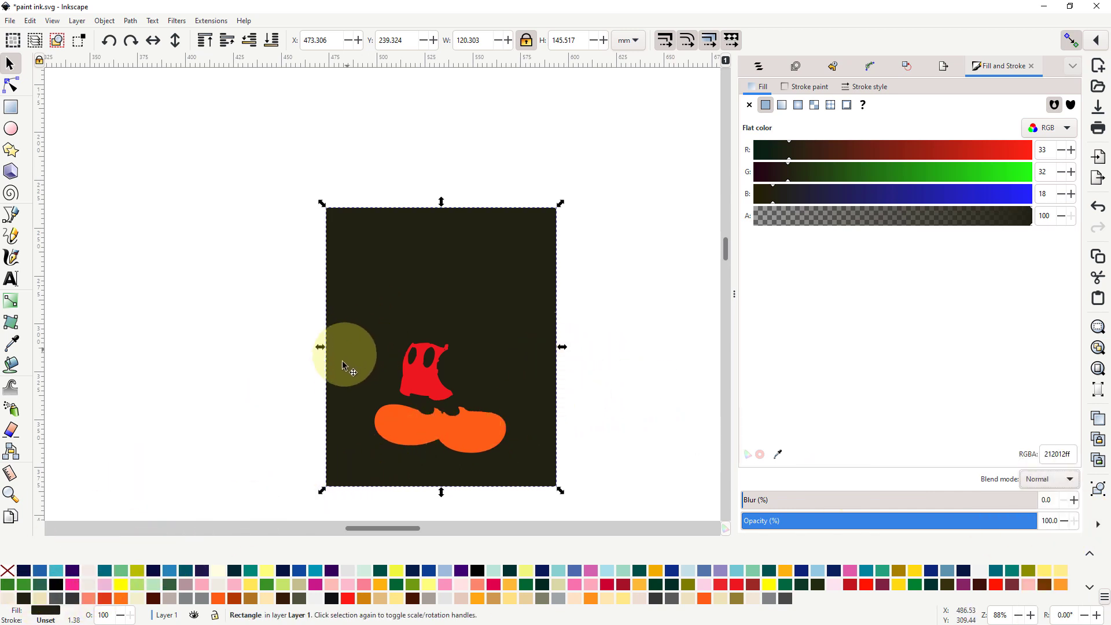
{"action": "right_click", "coordinate": [342, 360]}
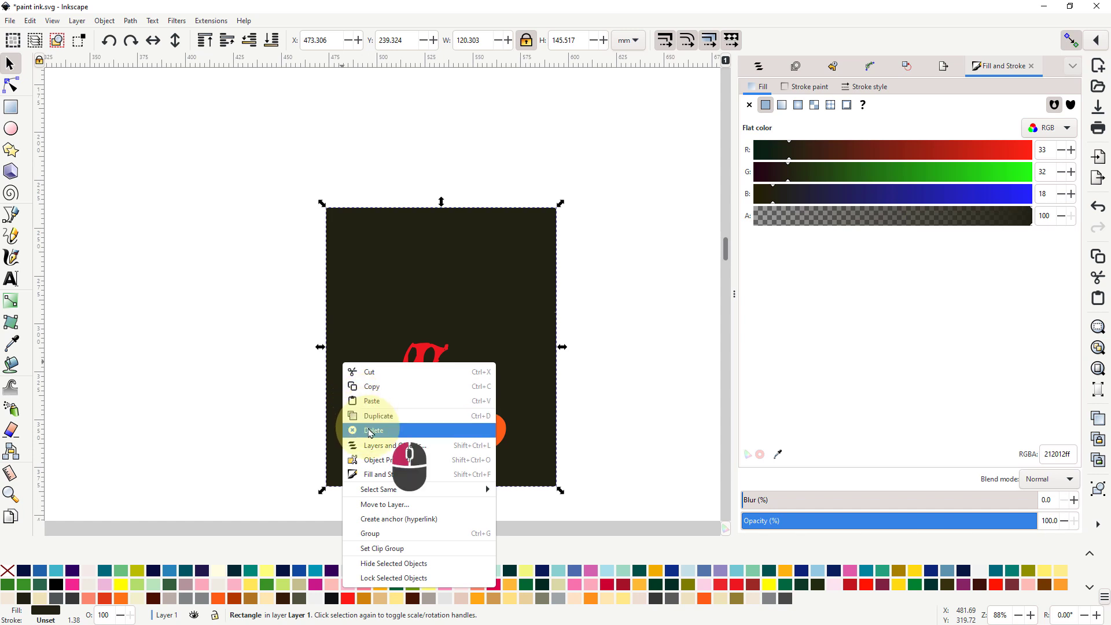
{"action": "left_click", "coordinate": [371, 431]}
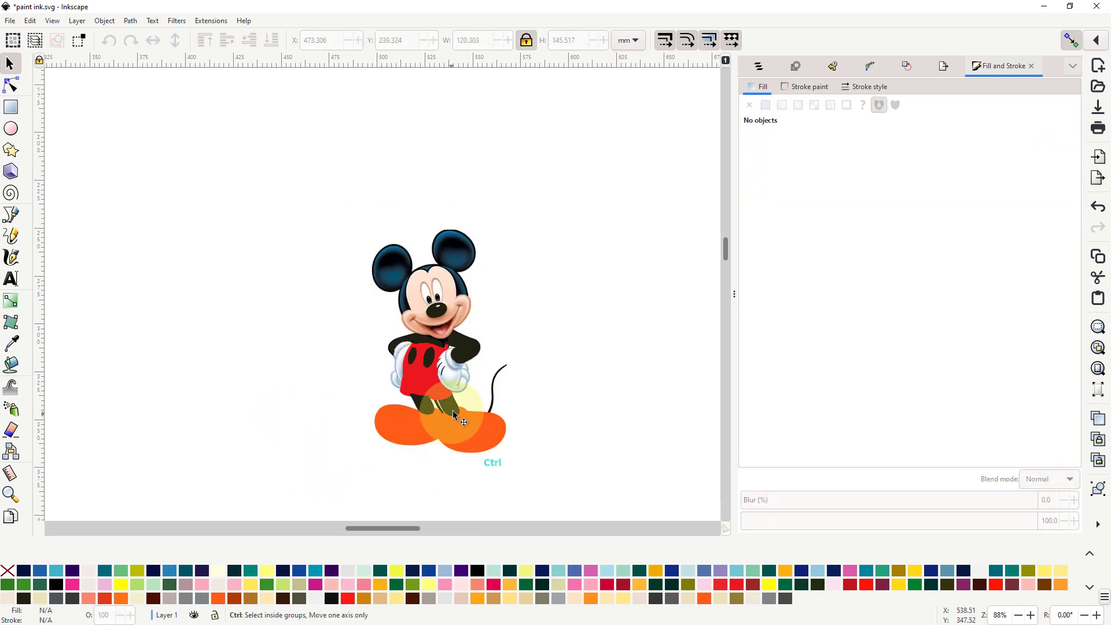
Step: Select the Mickey image with all its fill paths and move them below the teddy bear, beside the Minnie picture near the page's upper-left corner
{"action": "scroll", "coordinate": [455, 416], "scroll_direction": "up", "scroll_amount": 2}
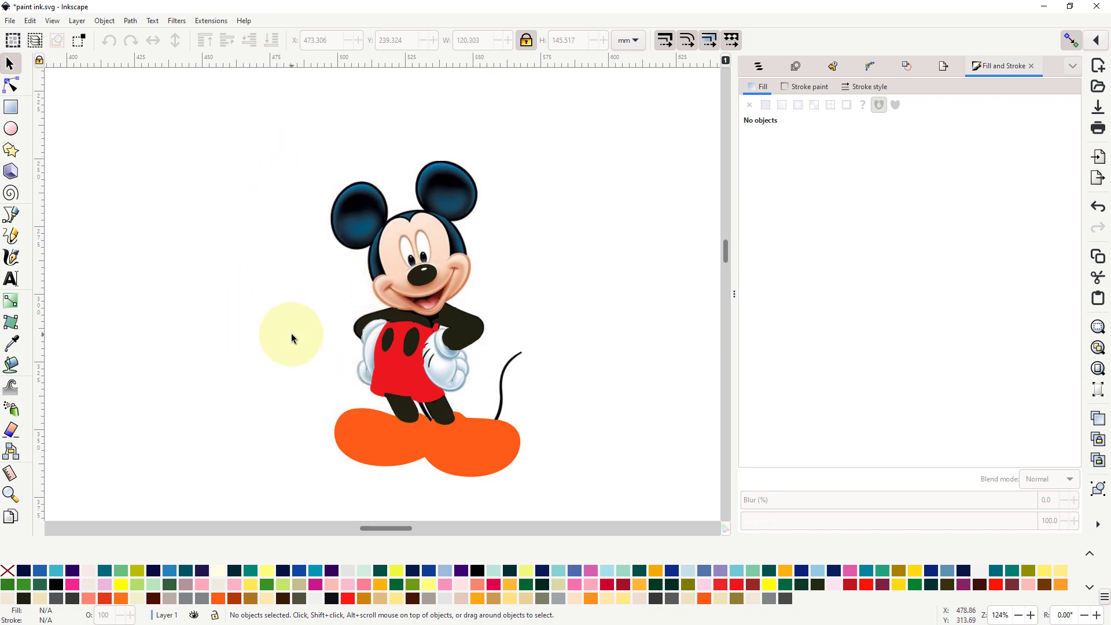
{"action": "key", "text": "ctrl"}
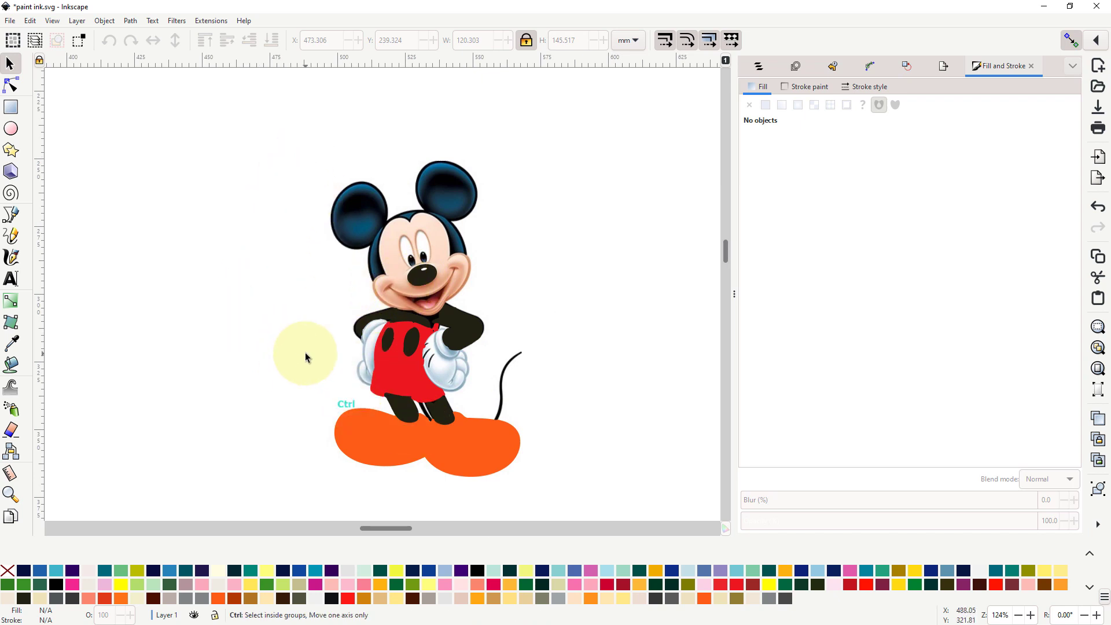
{"action": "scroll", "coordinate": [267, 235], "scroll_direction": "down", "scroll_amount": 2}
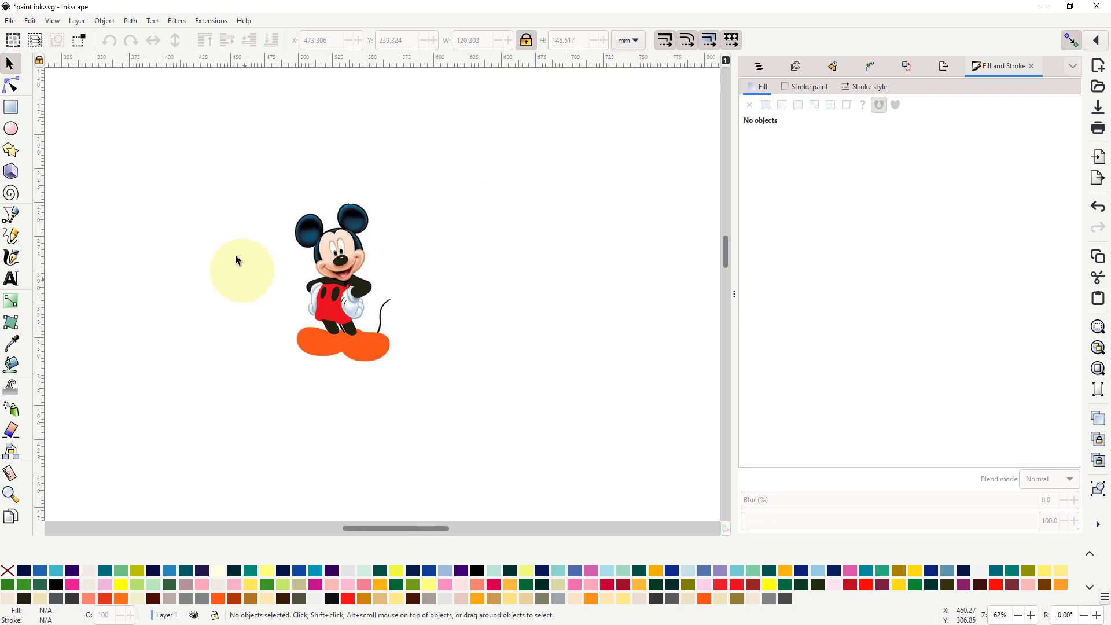
{"action": "scroll", "coordinate": [229, 251], "scroll_direction": "down", "scroll_amount": 3}
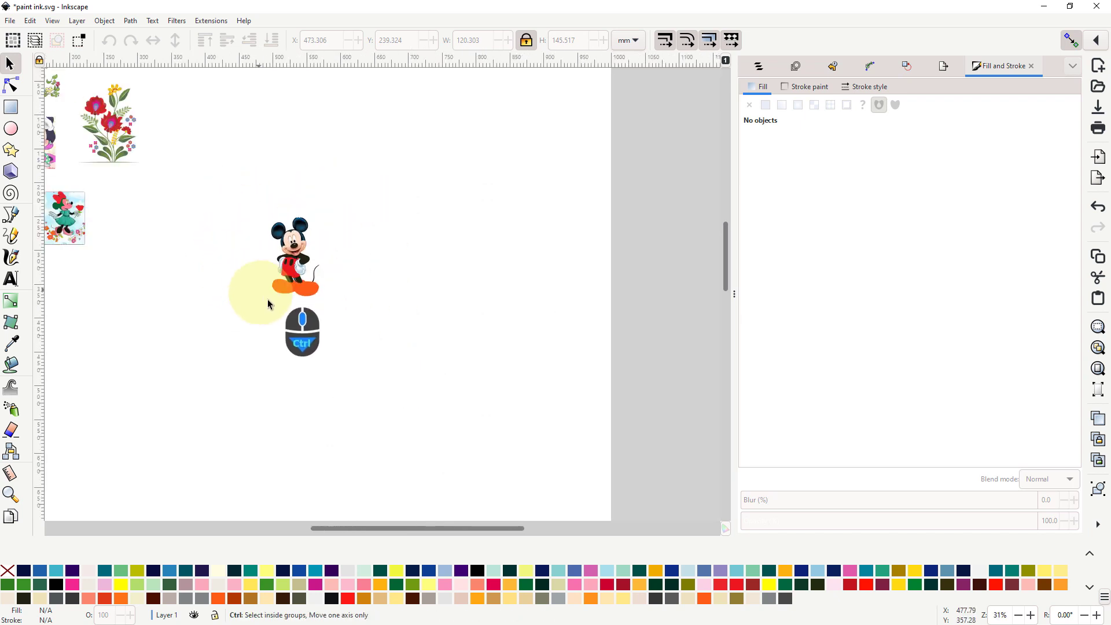
{"action": "scroll", "coordinate": [290, 326], "scroll_direction": "down", "scroll_amount": 1}
{"action": "left_click_drag", "start_coordinate": [260, 253], "coordinate": [334, 349]}
{"action": "left_click_drag", "start_coordinate": [293, 295], "coordinate": [134, 243]}
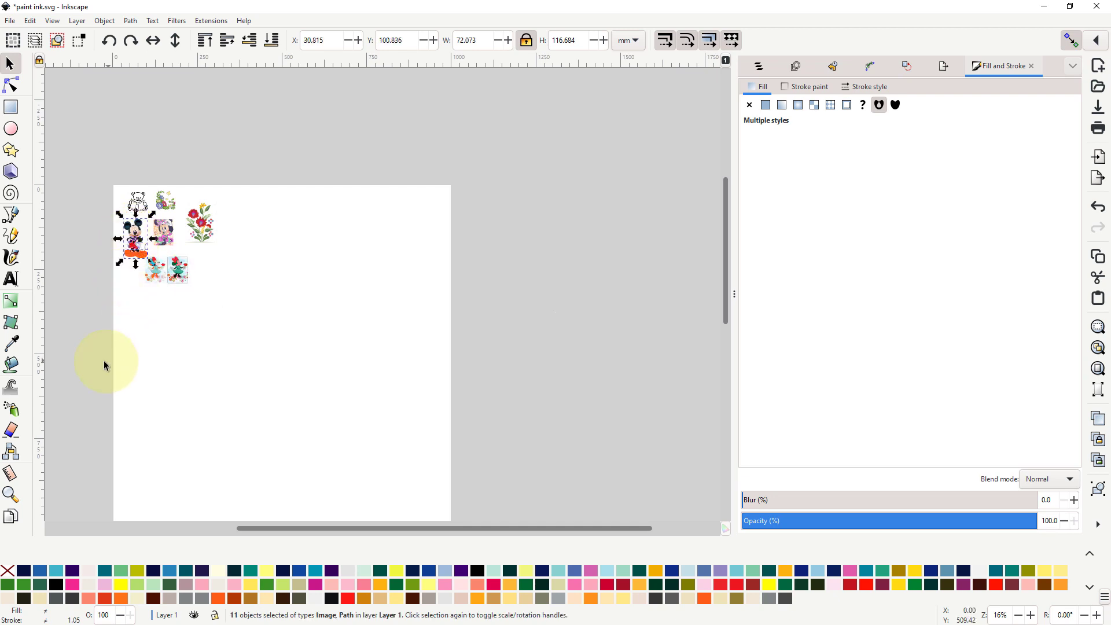